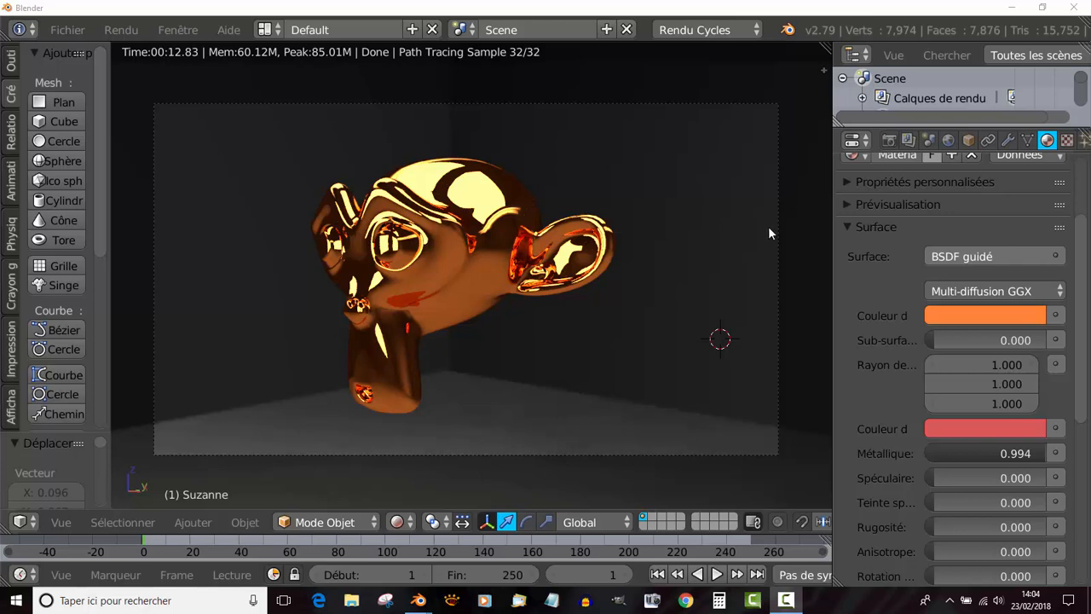
Choose Cycles (Rendu Cycles) as the scene's render engine.
click(717, 30)
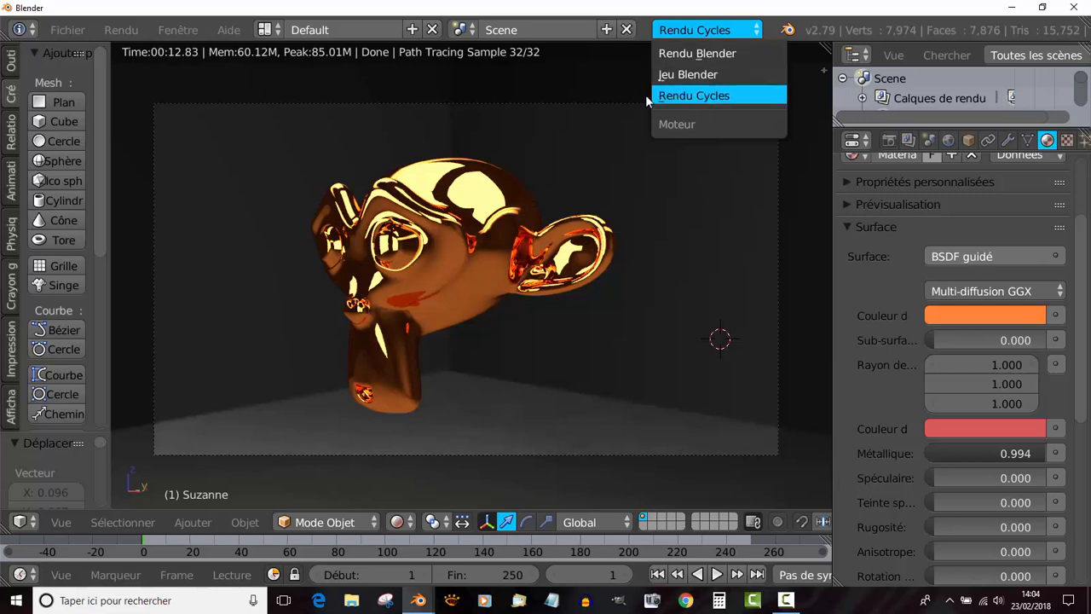
click(686, 95)
click(701, 29)
click(704, 97)
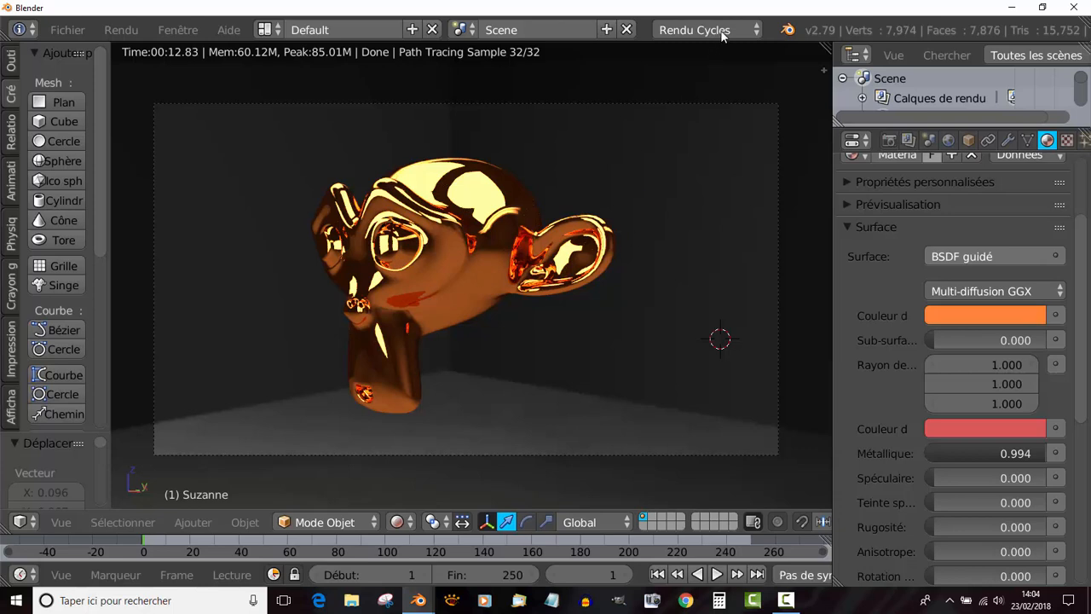
View the gold monkey's material settings, and switch to the other Blender window containing the empty scene.
drag(833, 282, 901, 281)
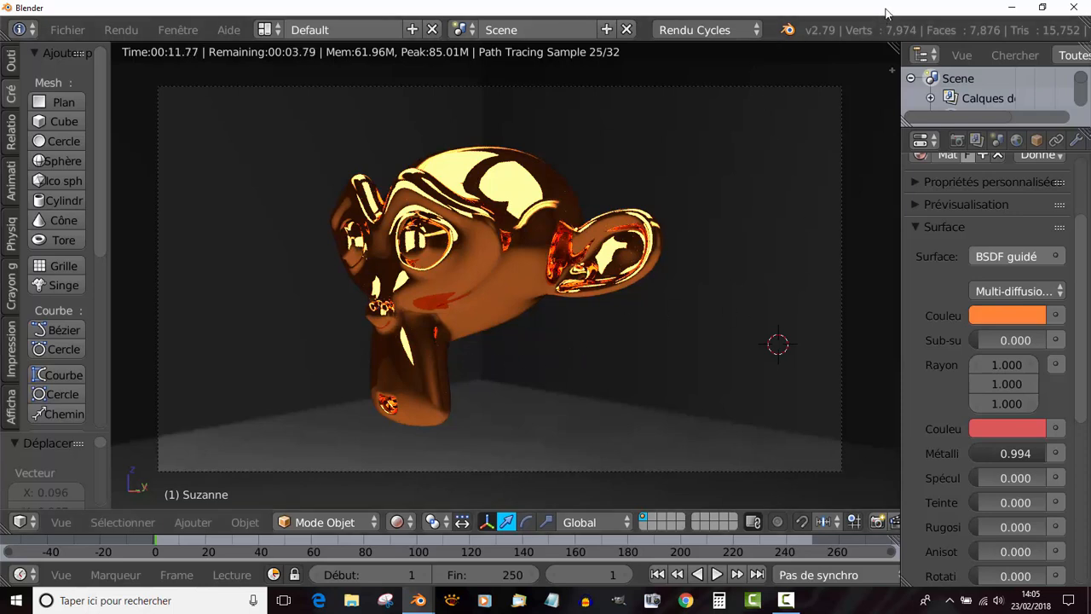
drag(901, 68, 850, 68)
scroll(891, 217, up, 4)
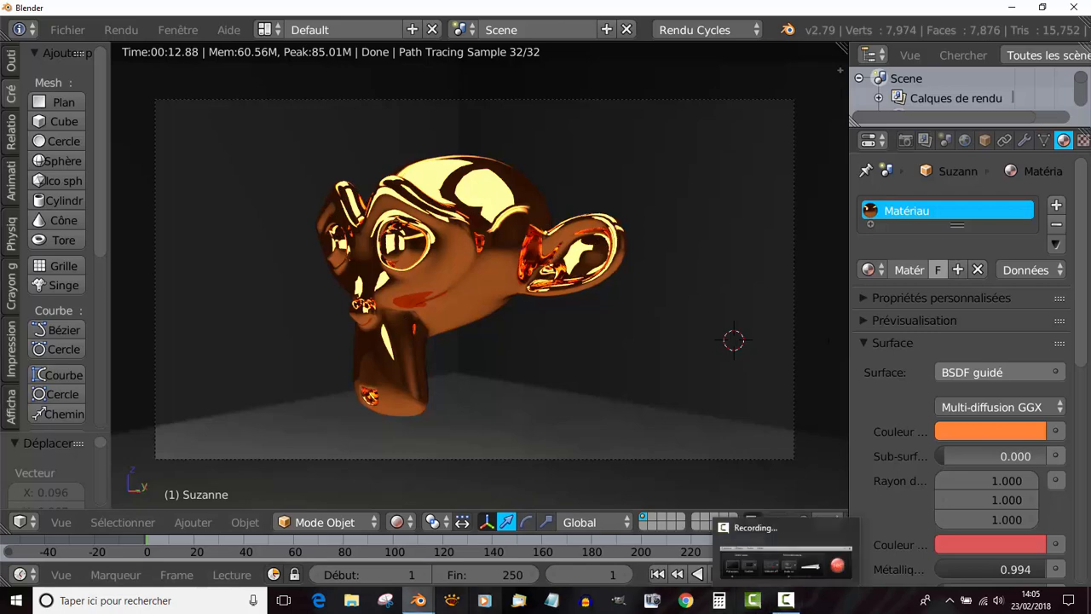
mouse_move(417, 600)
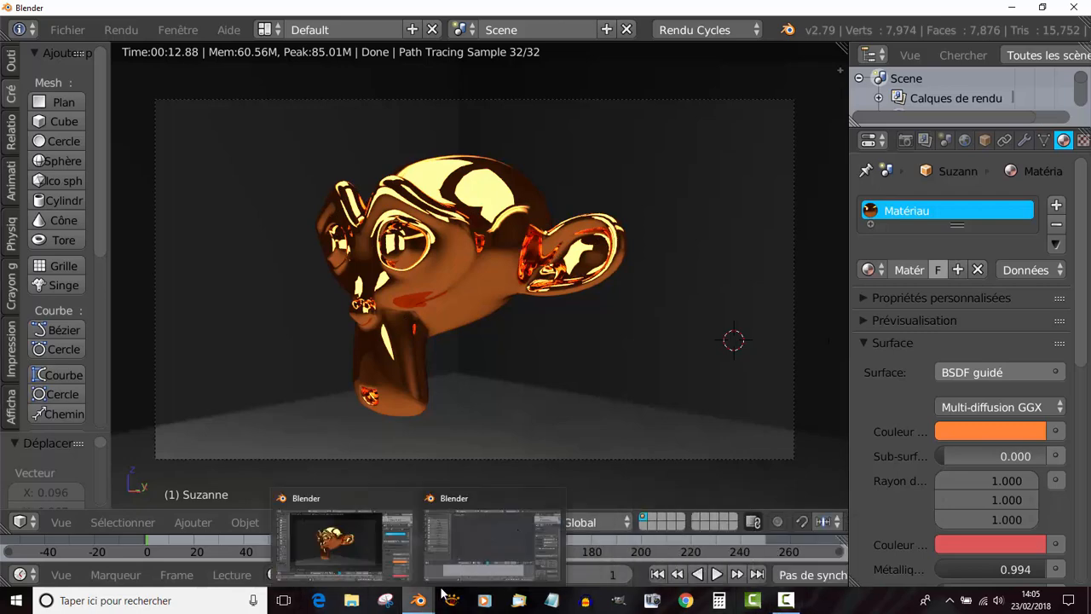
click(481, 542)
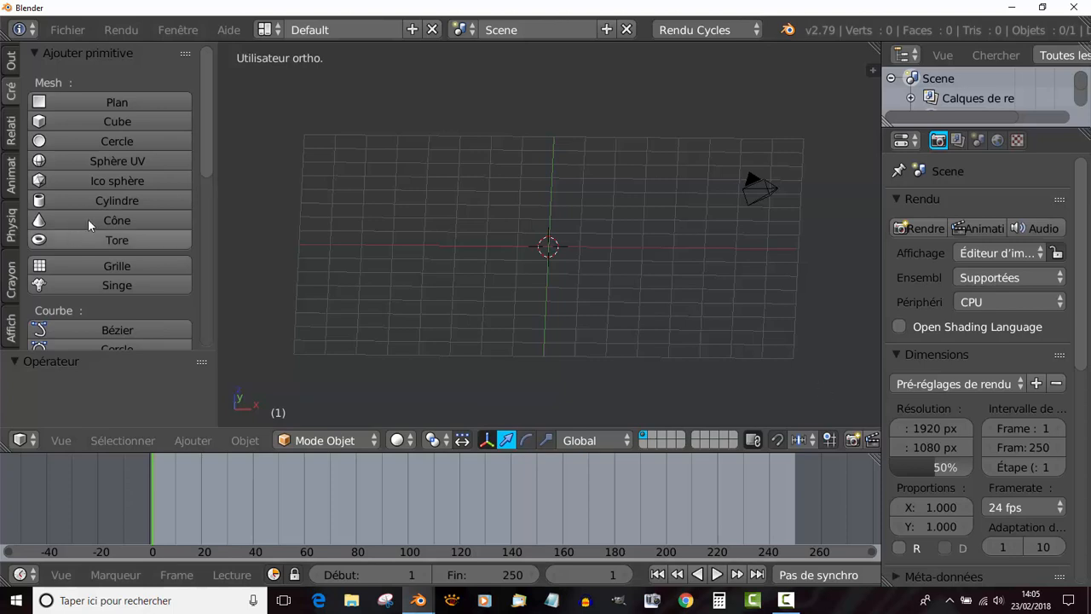
Add a monkey mesh at the centre of the scene and frame it from an angled front view.
click(12, 59)
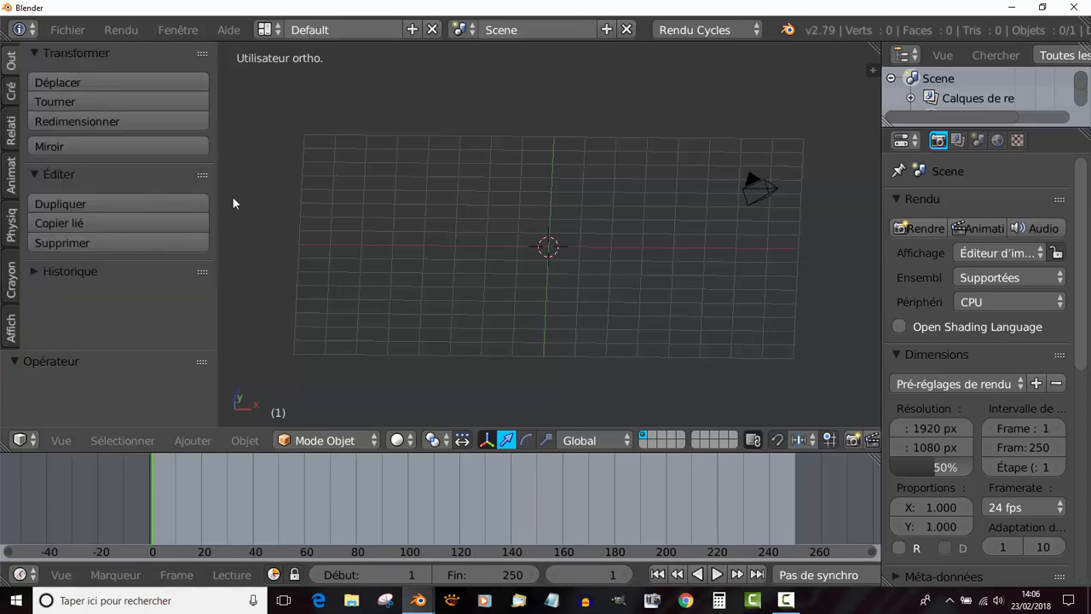
click(12, 92)
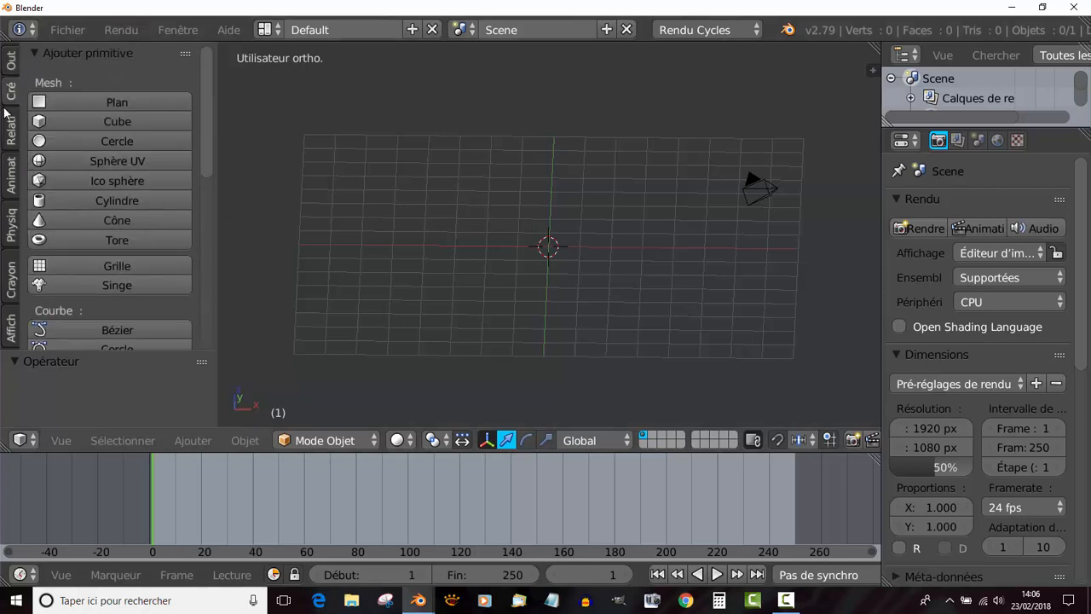
click(89, 286)
scroll(632, 324, up, 2)
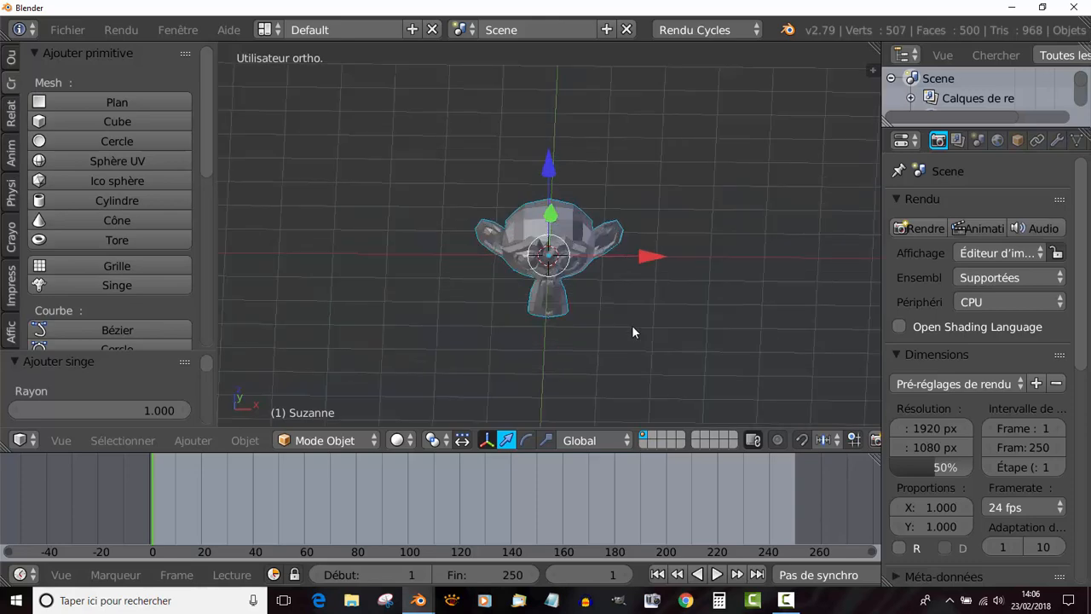
middle_drag(631, 325, 591, 283)
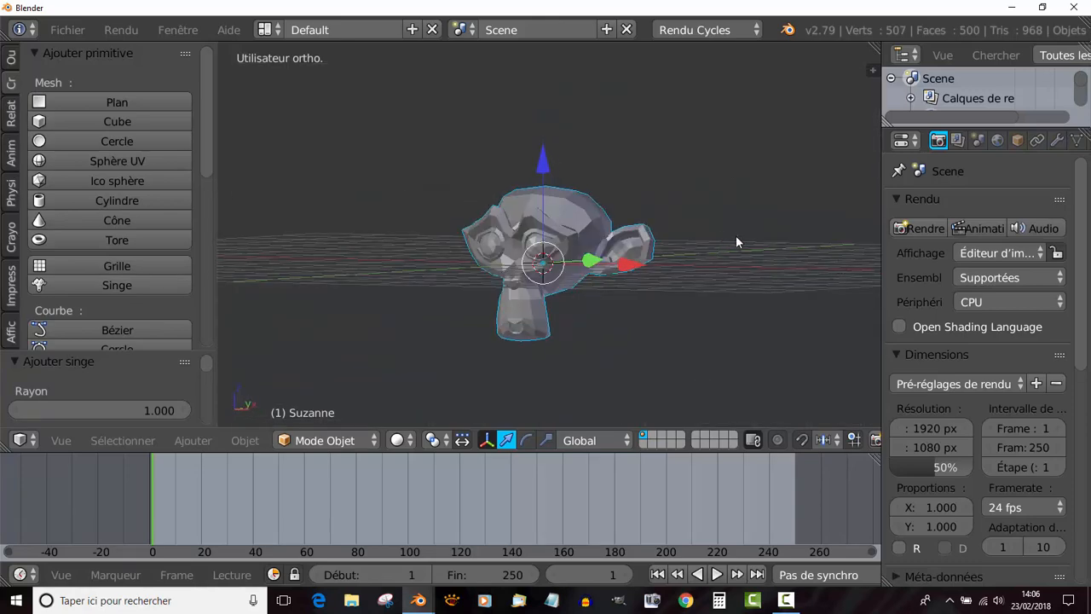
shift+middle_drag(738, 248, 699, 241)
scroll(645, 260, up, 2)
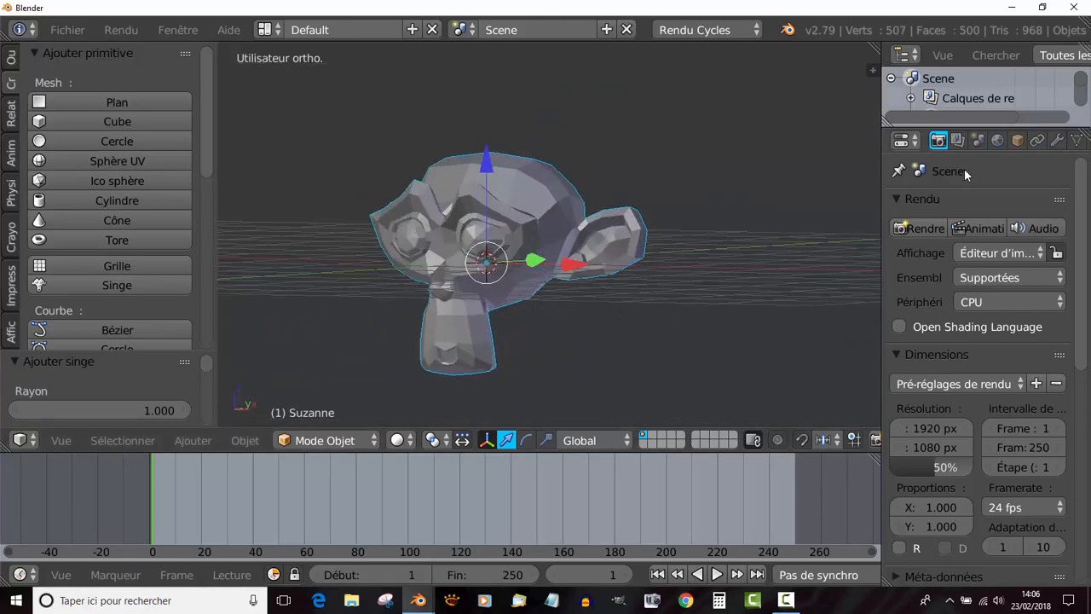
Add a Subdivision Surface modifier (Subdivision de surface) to the monkey.
click(1057, 141)
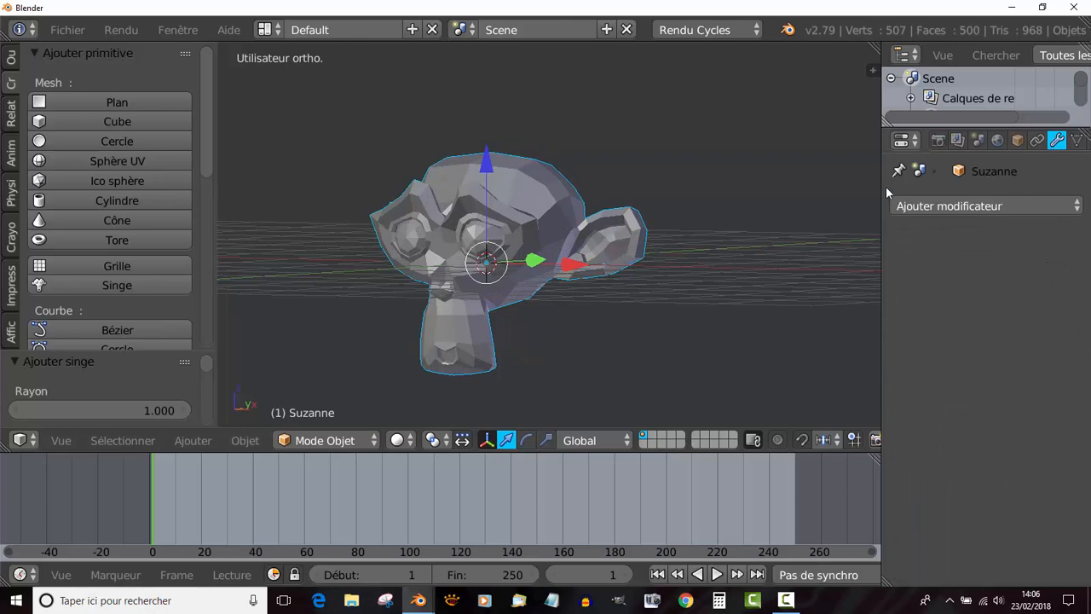
drag(883, 194, 806, 251)
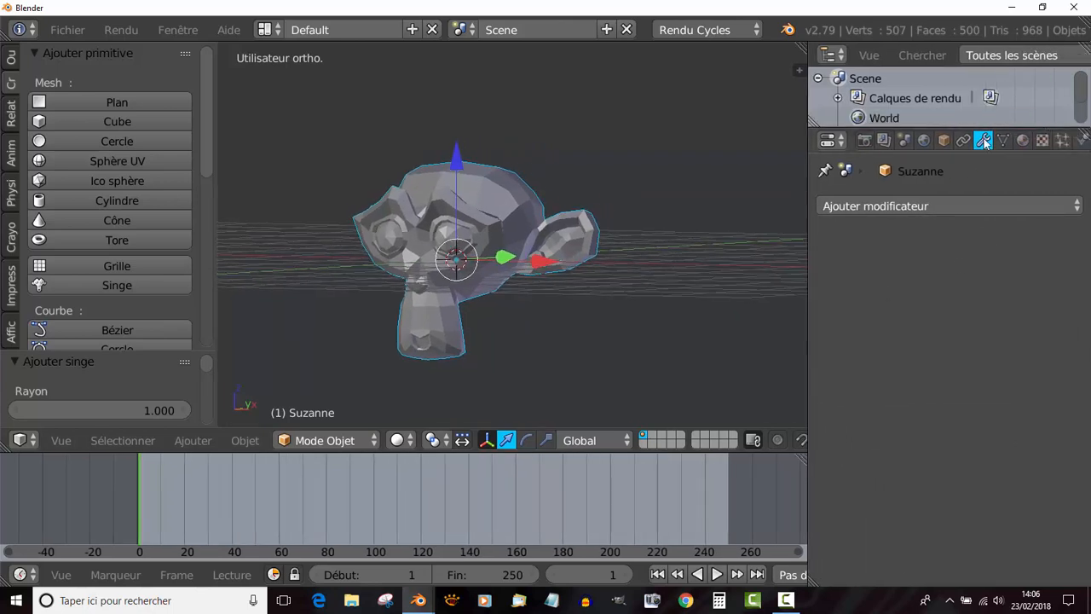
click(944, 208)
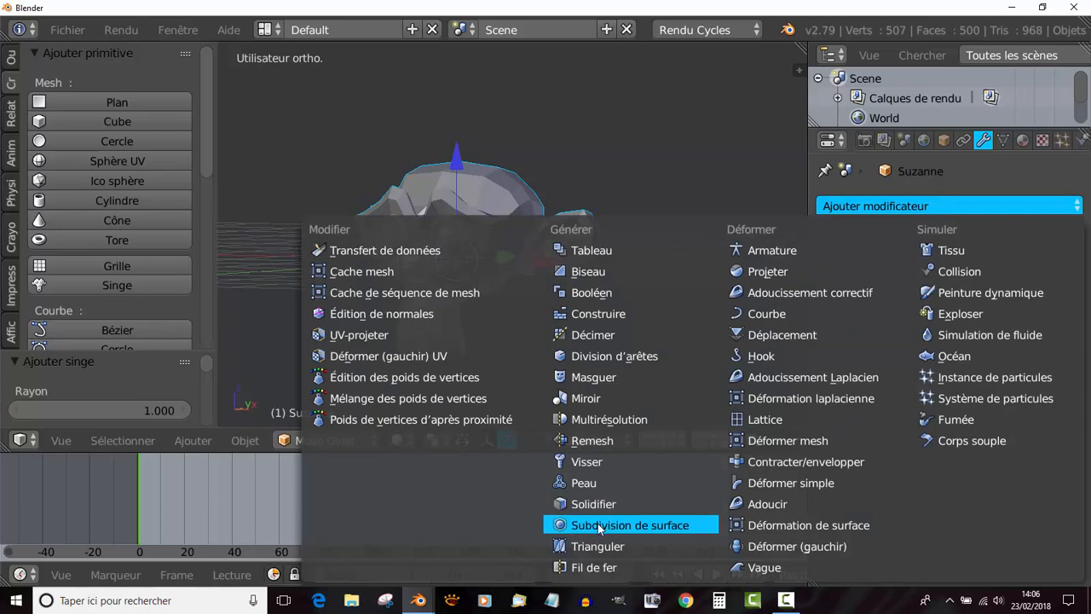
click(630, 526)
scroll(467, 230, up, 2)
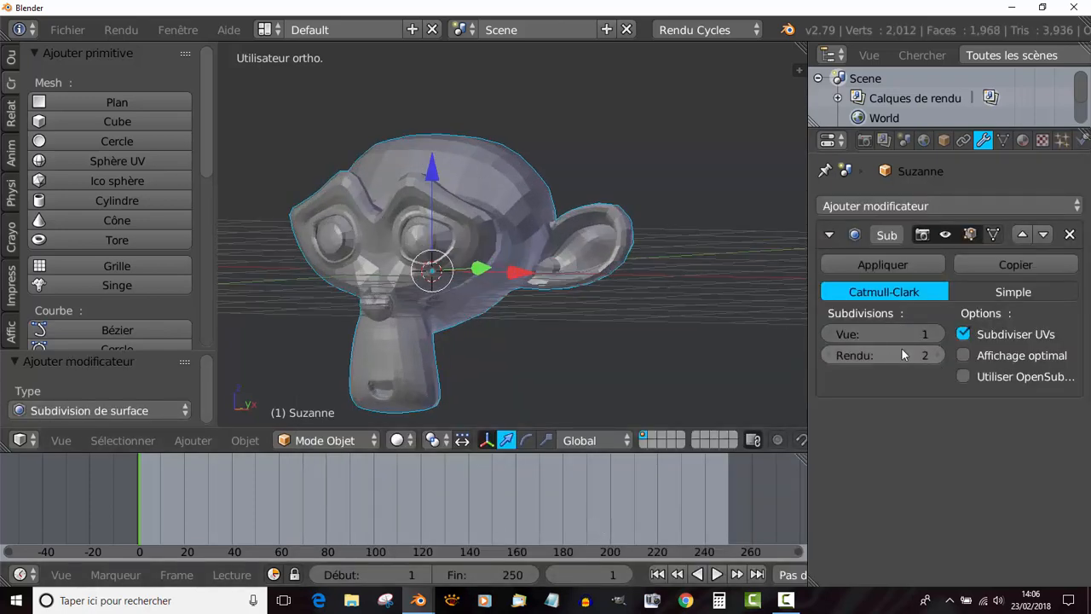
Compare viewport subdivision levels from 0 to 3 on the monkey, and set the level to 2.
click(939, 334)
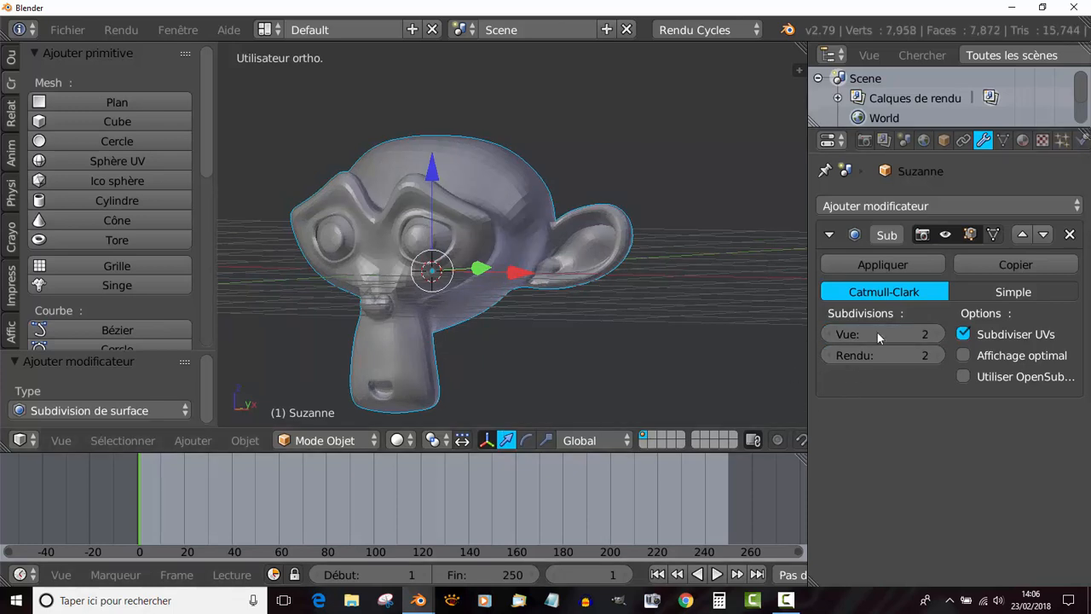
click(830, 334)
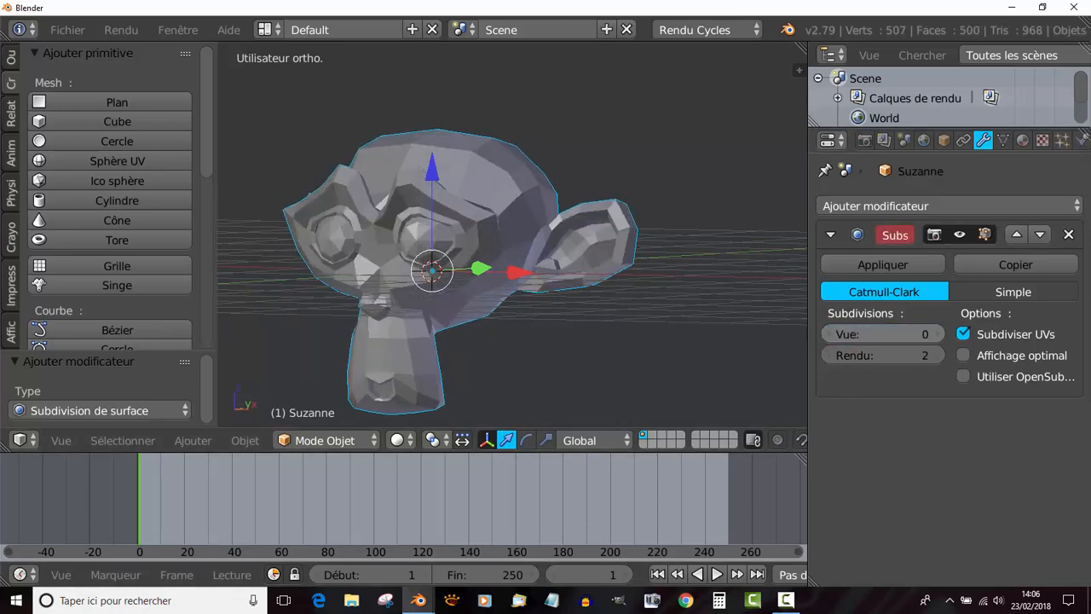
click(937, 334)
click(934, 335)
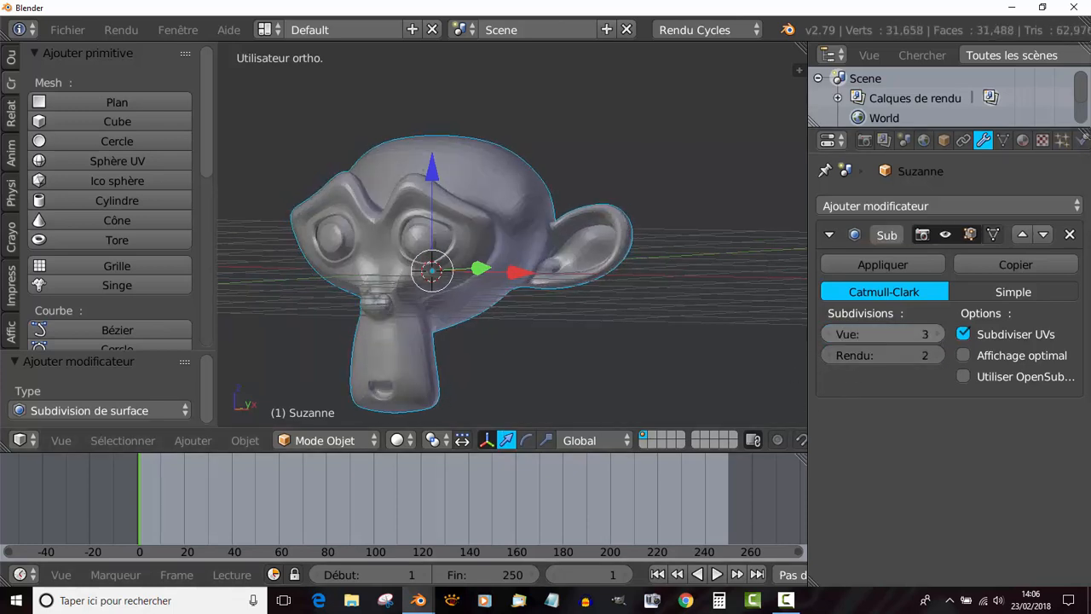
click(831, 336)
click(831, 335)
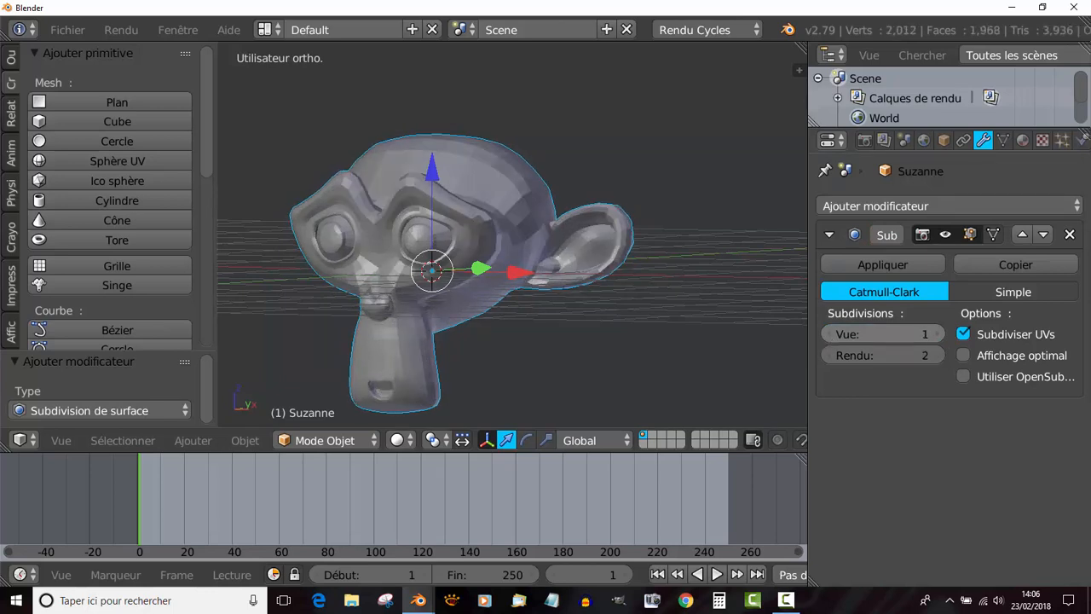
click(936, 334)
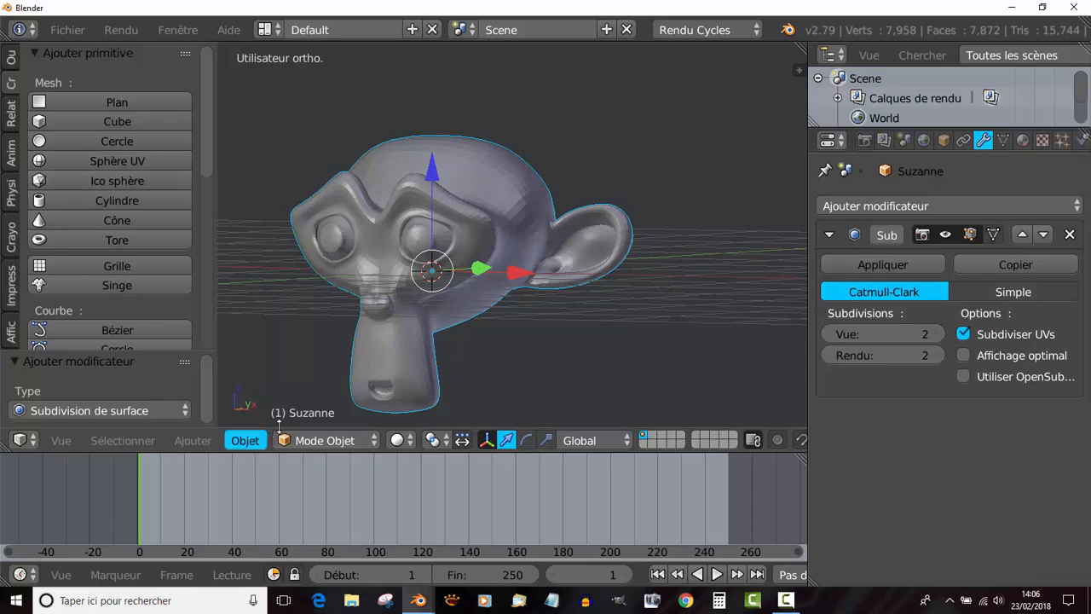
Apply smooth shading (Adoucir) to the monkey and check its surface.
click(11, 58)
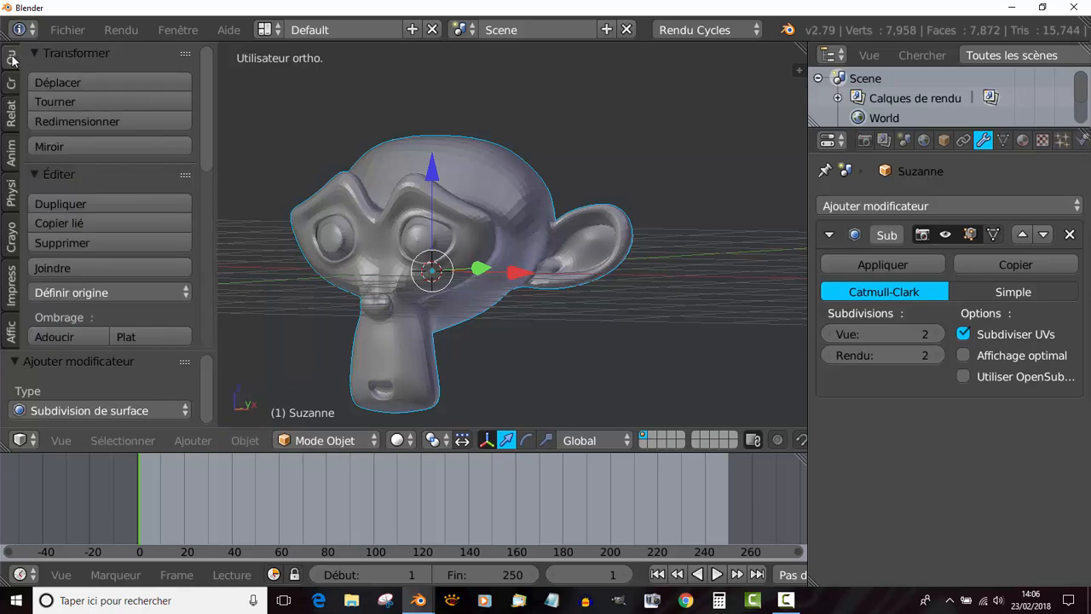
click(70, 335)
scroll(430, 329, up, 2)
scroll(479, 317, down, 3)
middle_drag(479, 323, 567, 299)
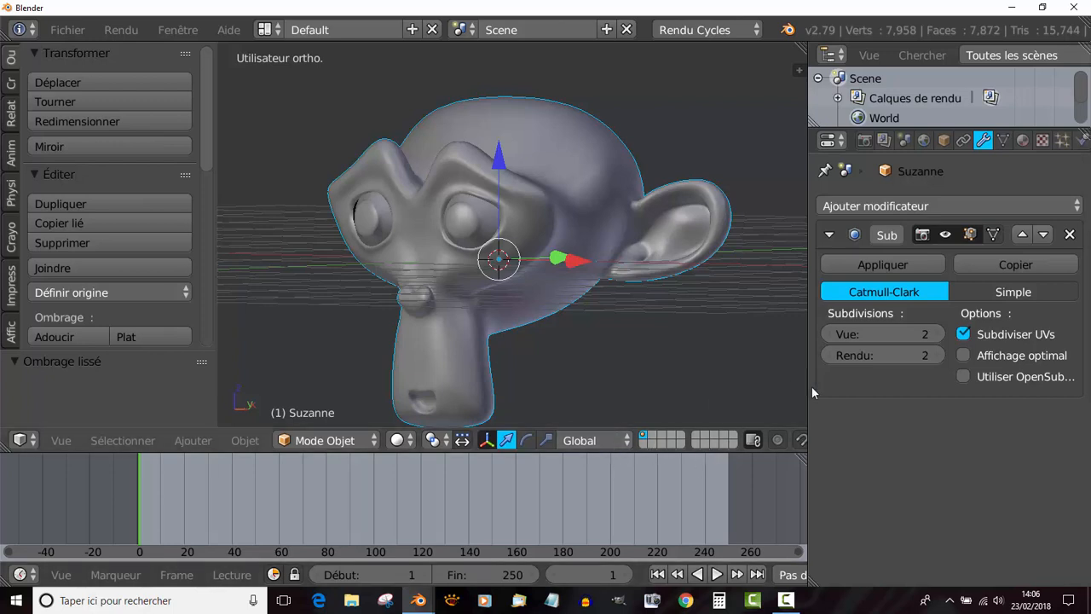
scroll(609, 342, down, 2)
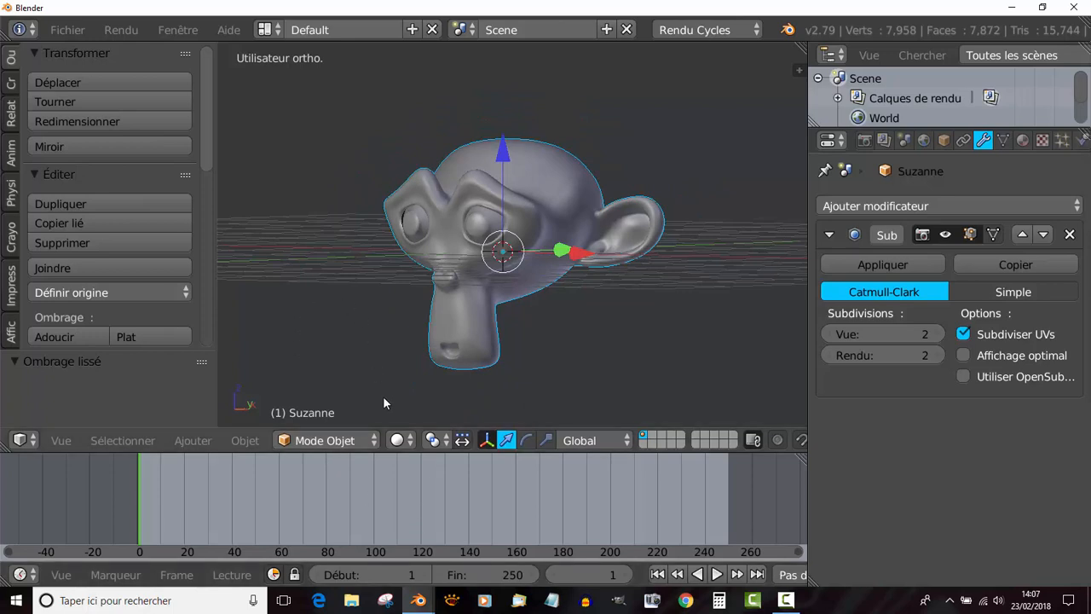
Preview the unlit monkey in Rendered viewport shading, and leave the rendered preview.
click(397, 439)
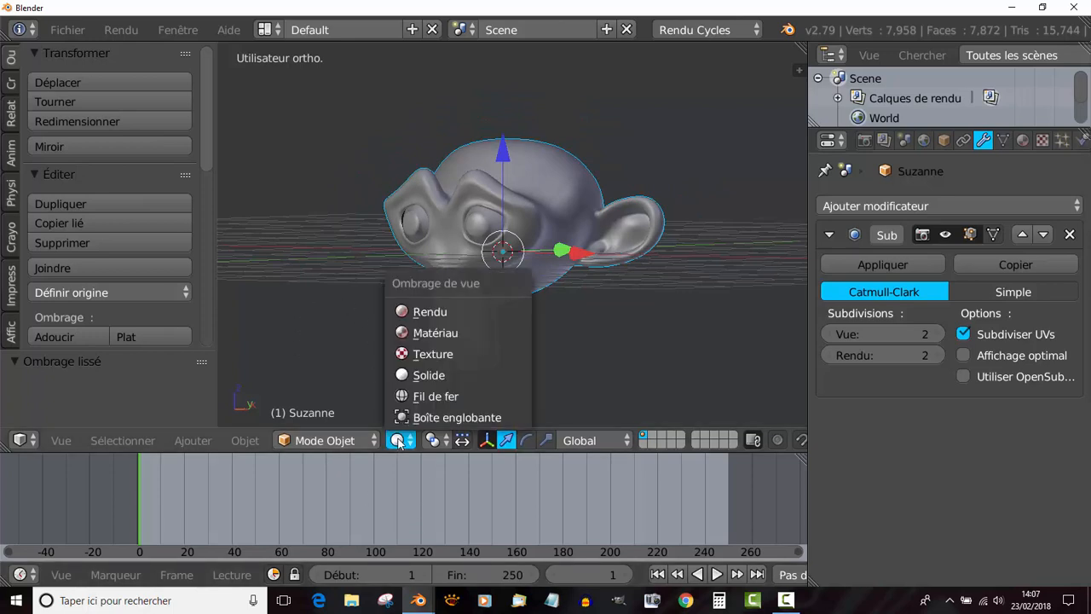
click(427, 314)
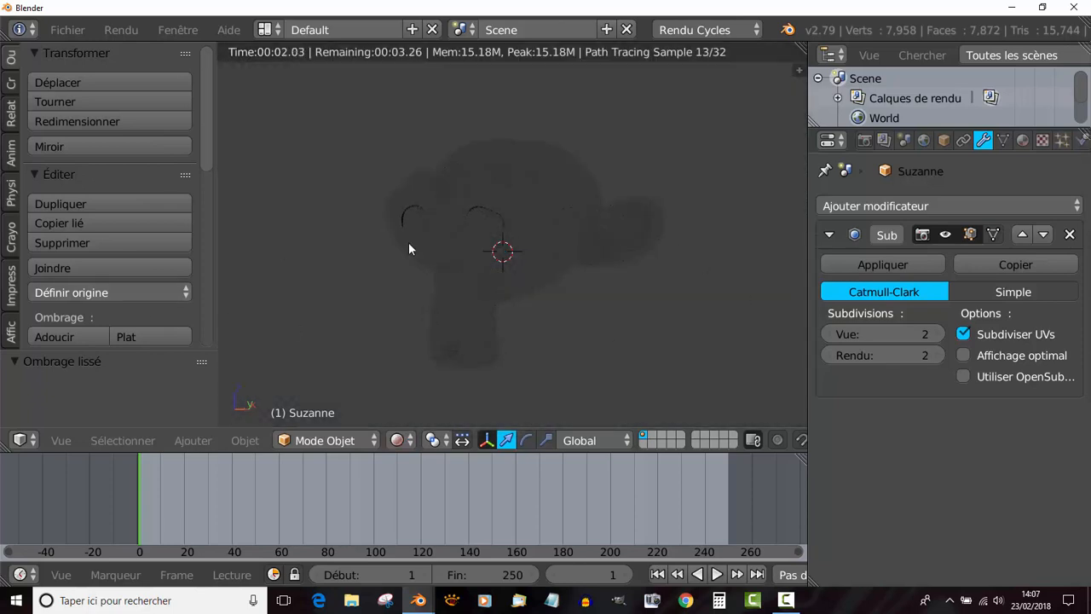
scroll(648, 317, down, 3)
scroll(649, 317, up, 3)
click(396, 440)
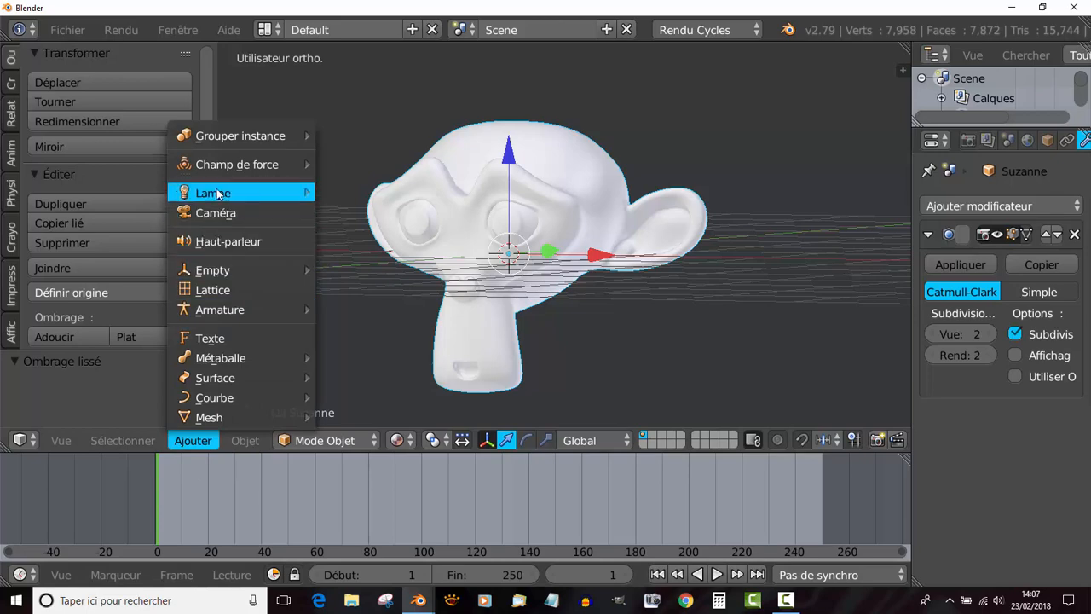
Add a Hemi lamp to the scene and raise it straight up above the monkey's head.
mouse_move(217, 194)
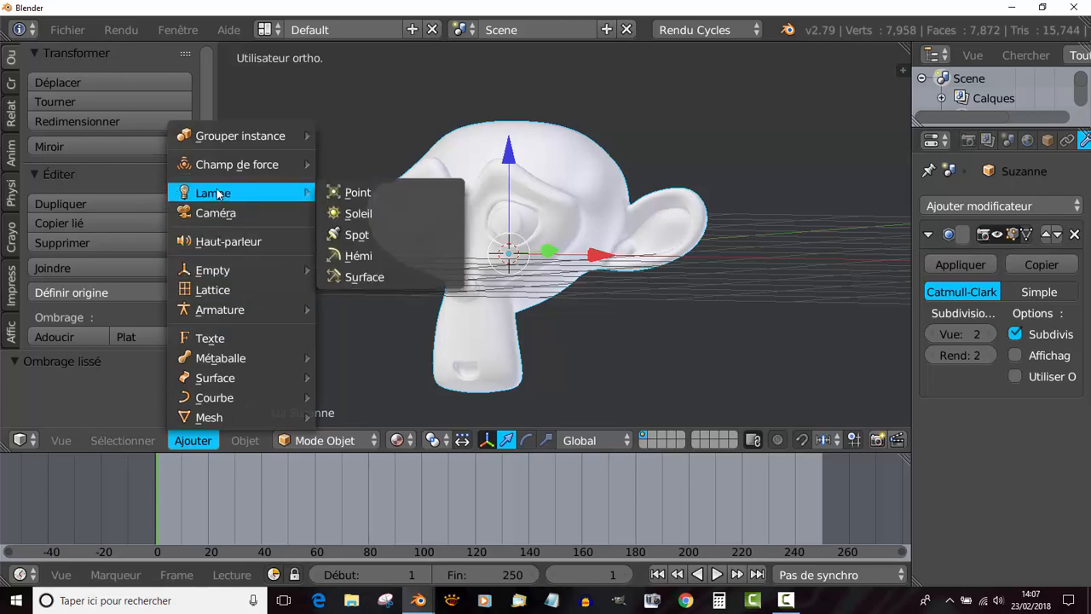
click(364, 256)
scroll(544, 297, down, 4)
drag(543, 153, 562, 96)
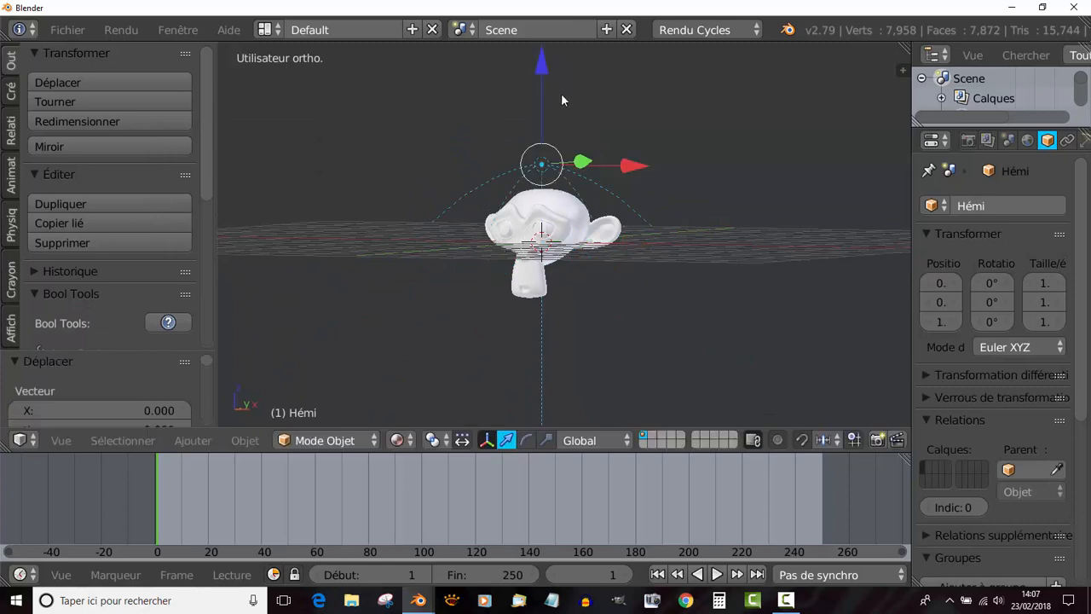
middle_drag(564, 101, 588, 226)
drag(545, 158, 559, 86)
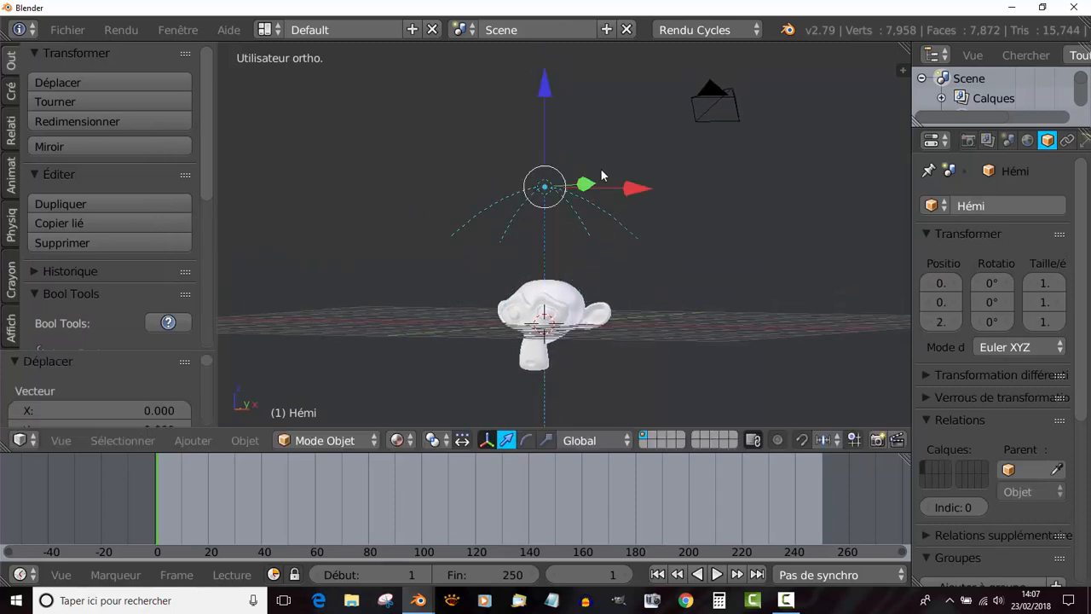
In front view, move the Hemi lamp to about X 1.86 and Z 6.28, and rotate it about 15.8° towards the monkey.
key(KP_1)
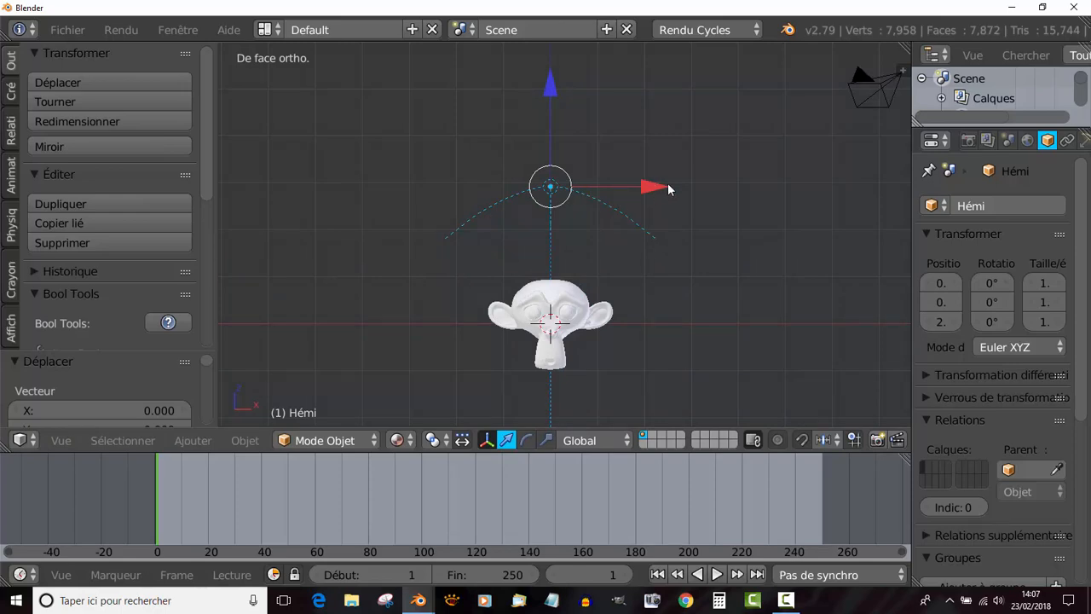
drag(668, 189, 701, 186)
scroll(624, 182, down, 4)
drag(596, 117, 595, 66)
scroll(690, 239, up, 2)
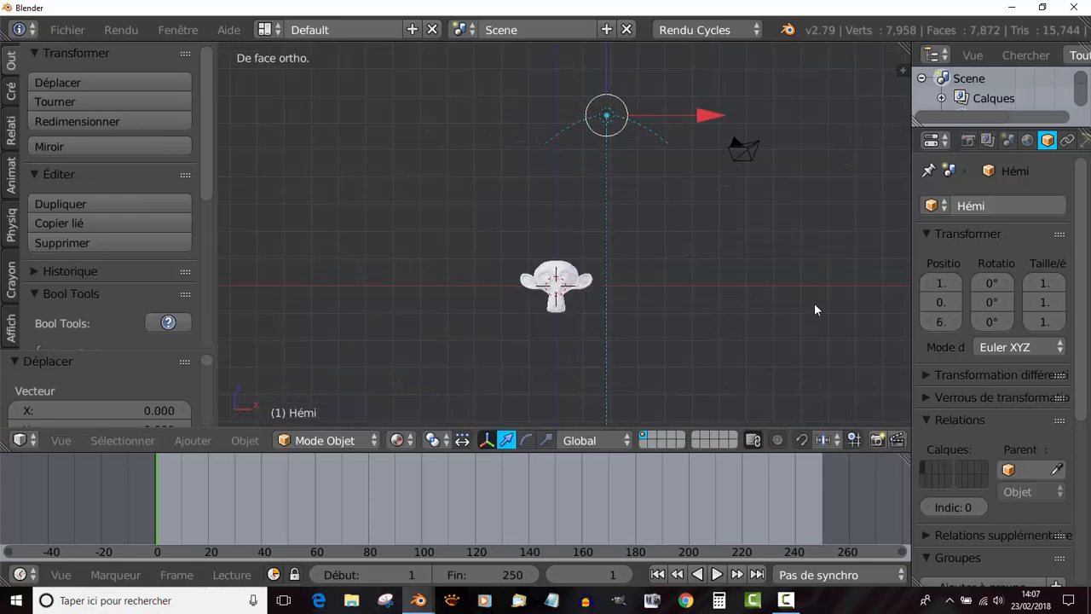
key(r)
click(747, 341)
Display the lit monkey in Rendered viewport shading, and widen the Properties editor.
middle_drag(614, 285, 559, 286)
click(399, 440)
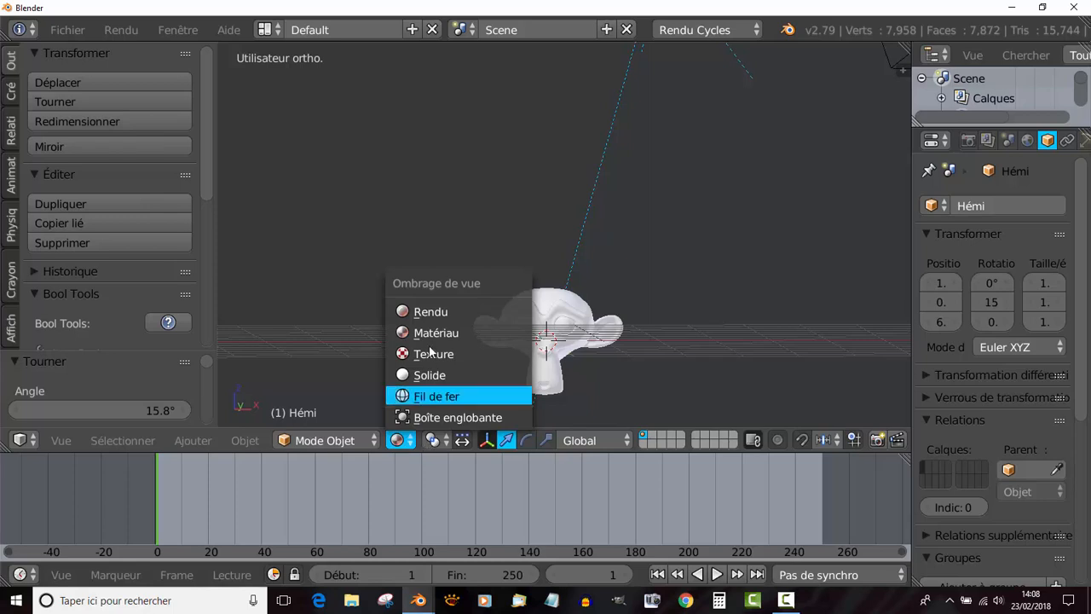
click(427, 312)
shift+middle_drag(602, 329, 605, 247)
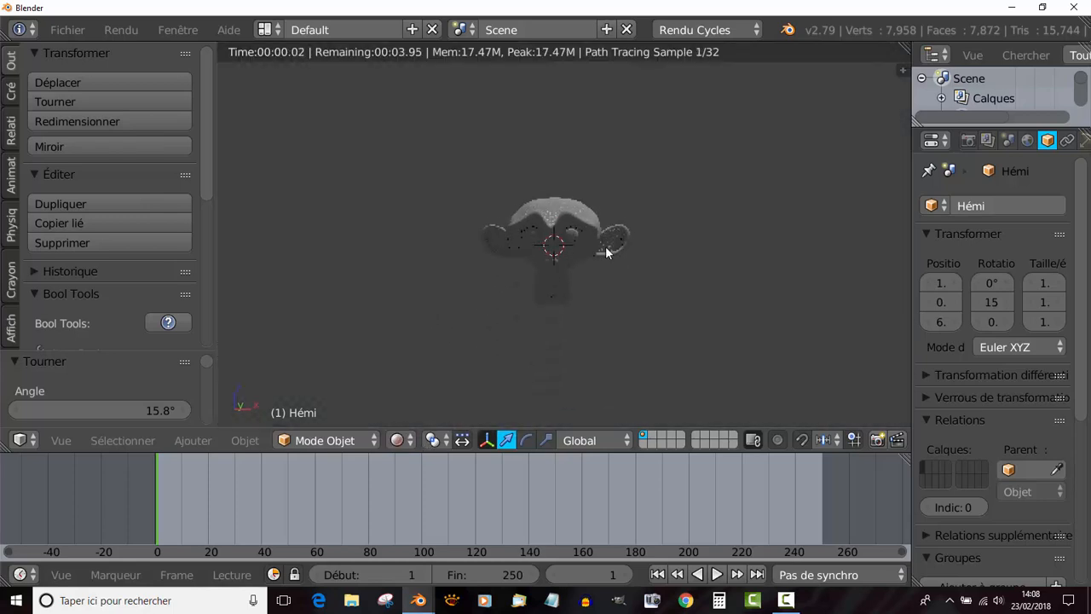
scroll(605, 245, up, 2)
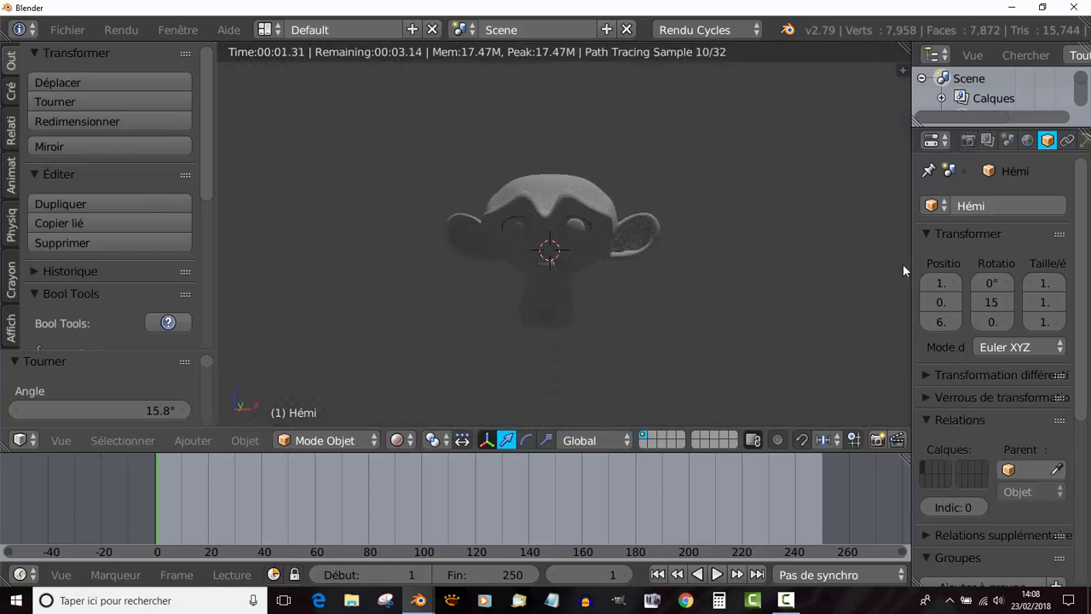
drag(911, 253, 824, 257)
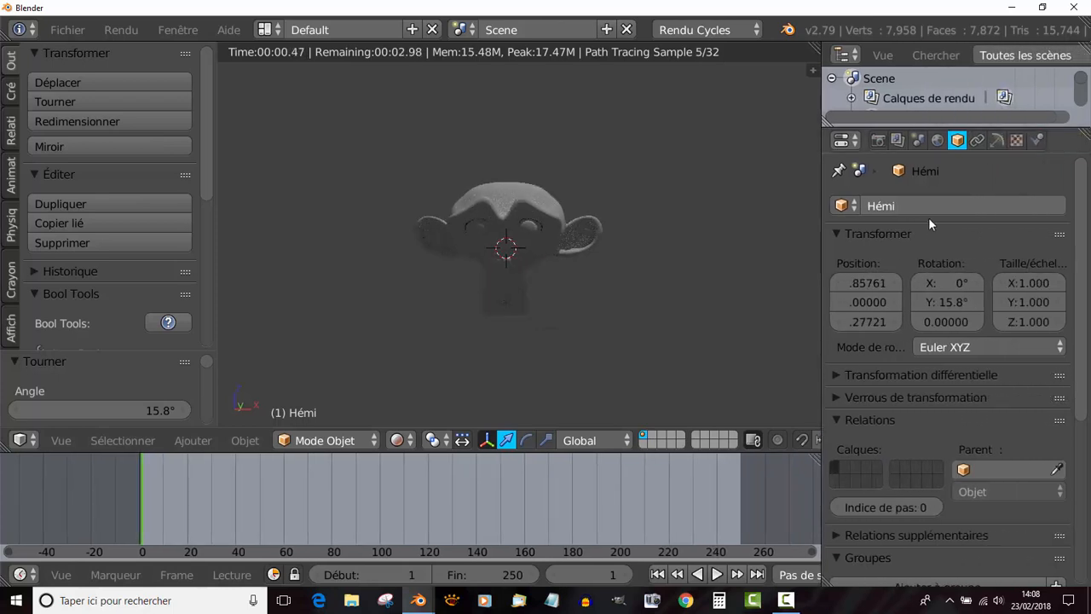
Set the Hemi lamp's emission strength to 12.1 and check its effect on the monkey in the rendered view.
click(997, 140)
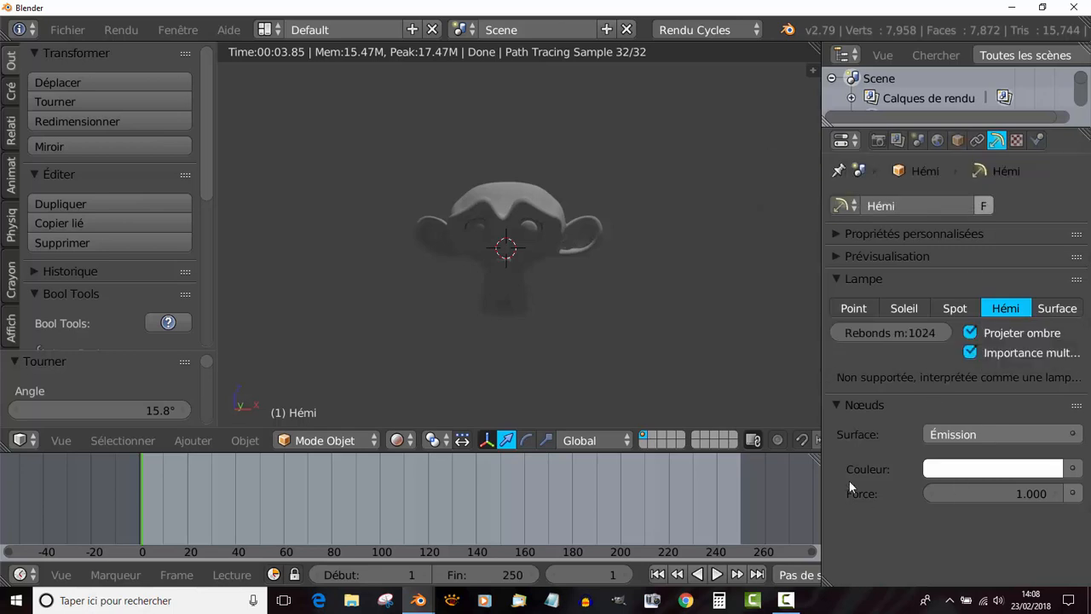
drag(982, 493, 1049, 493)
scroll(547, 315, up, 2)
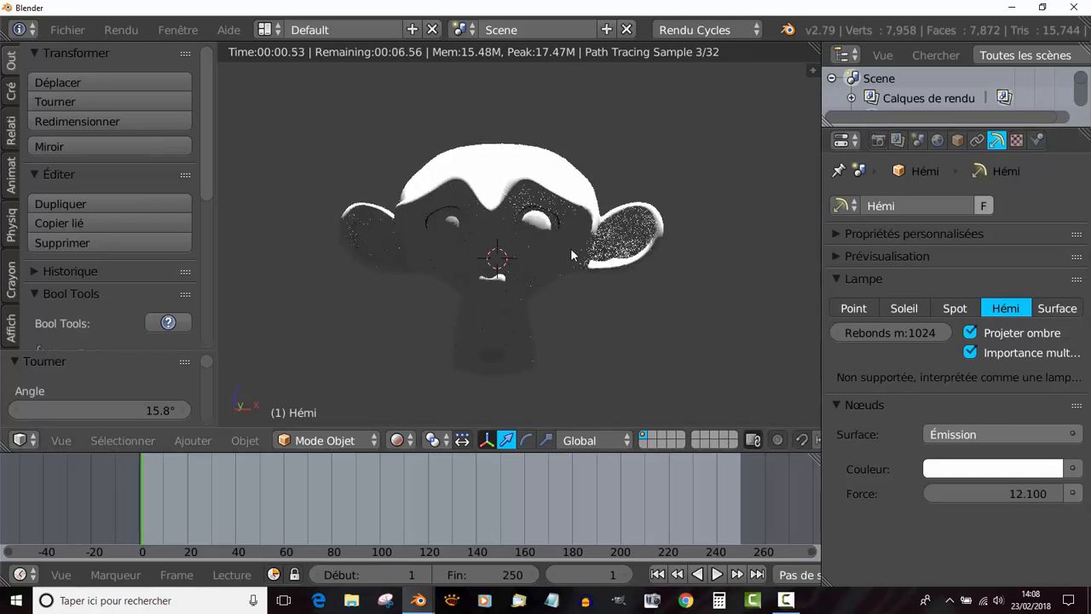
scroll(492, 317, down, 4)
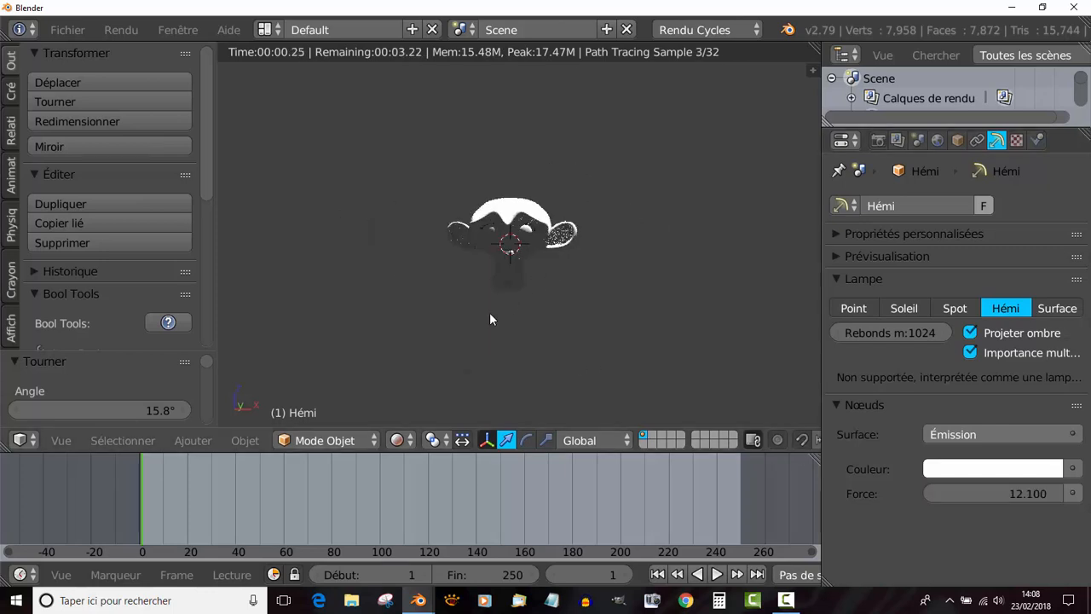
Return the viewport to Solid shading, duplicate the Hemi lamp in place and move the copy along Y in front of the monkey.
click(398, 440)
scroll(567, 203, down, 3)
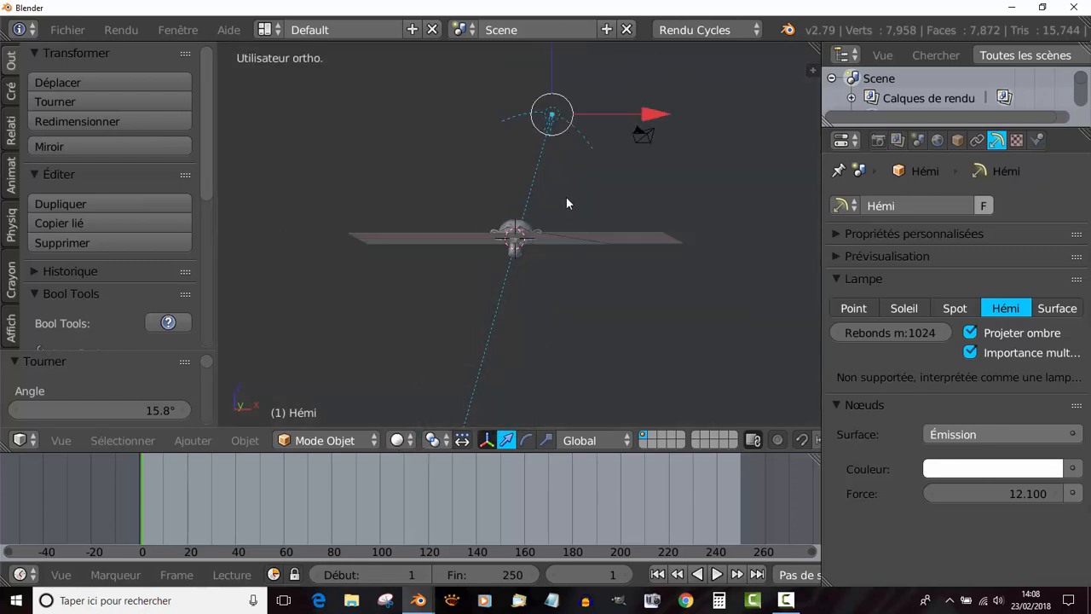
middle_drag(587, 245, 583, 192)
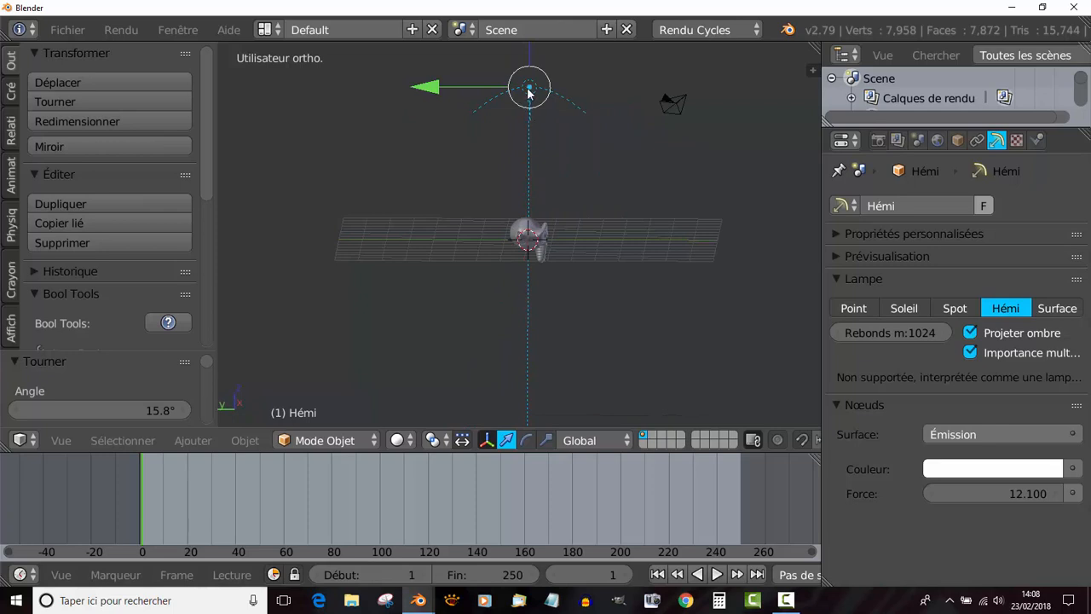
key(shift+d)
right_click(617, 286)
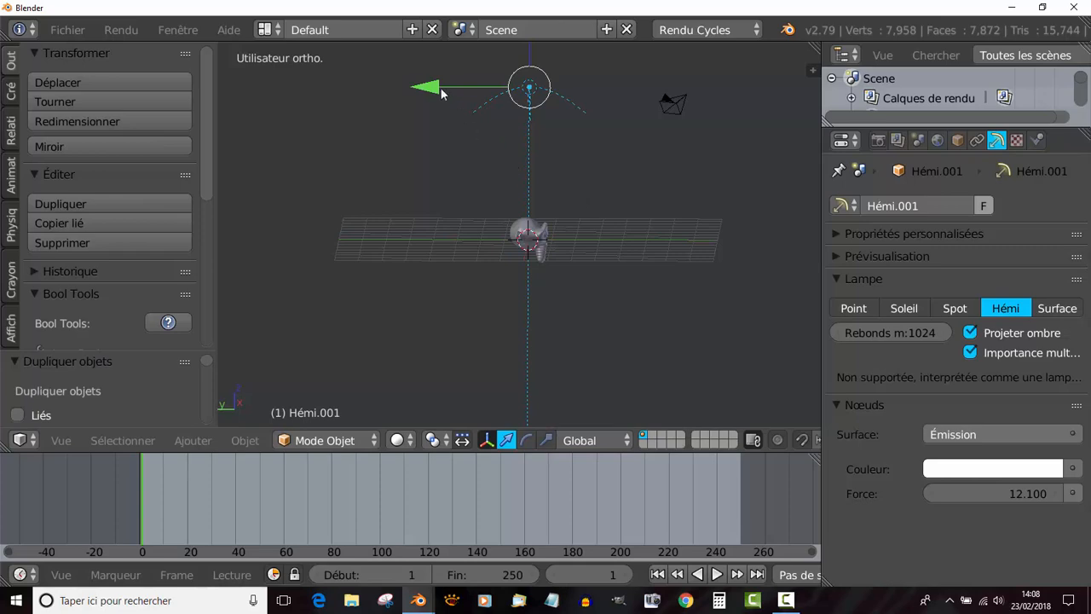
drag(440, 87, 563, 93)
middle_drag(670, 239, 534, 292)
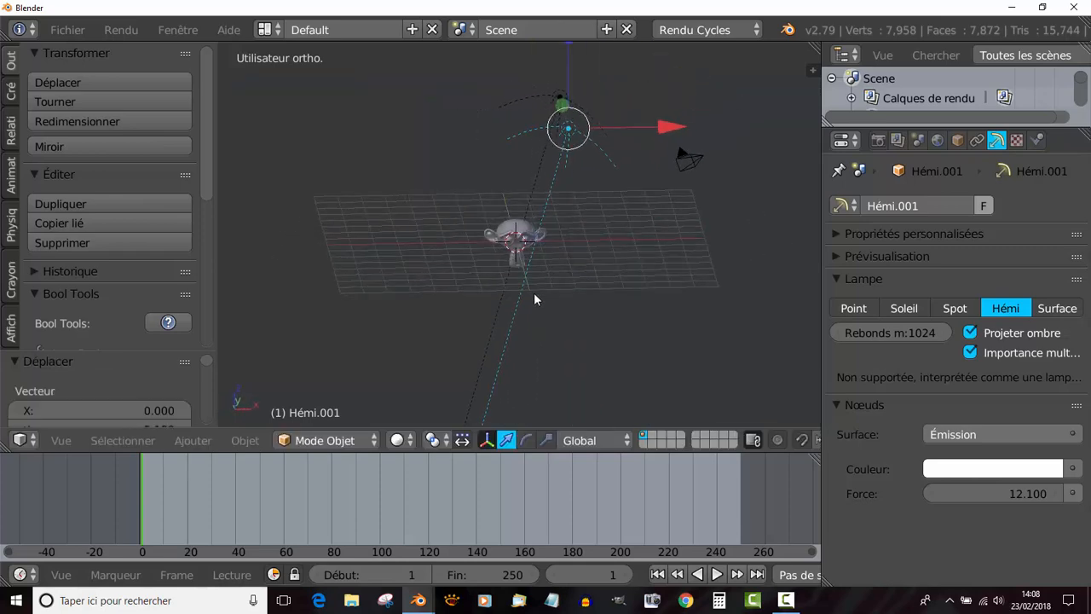
In front view, move the duplicate lamp about -1.614 along X and rotate it about -14.5° so it points straight down at the monkey.
key(KP_1)
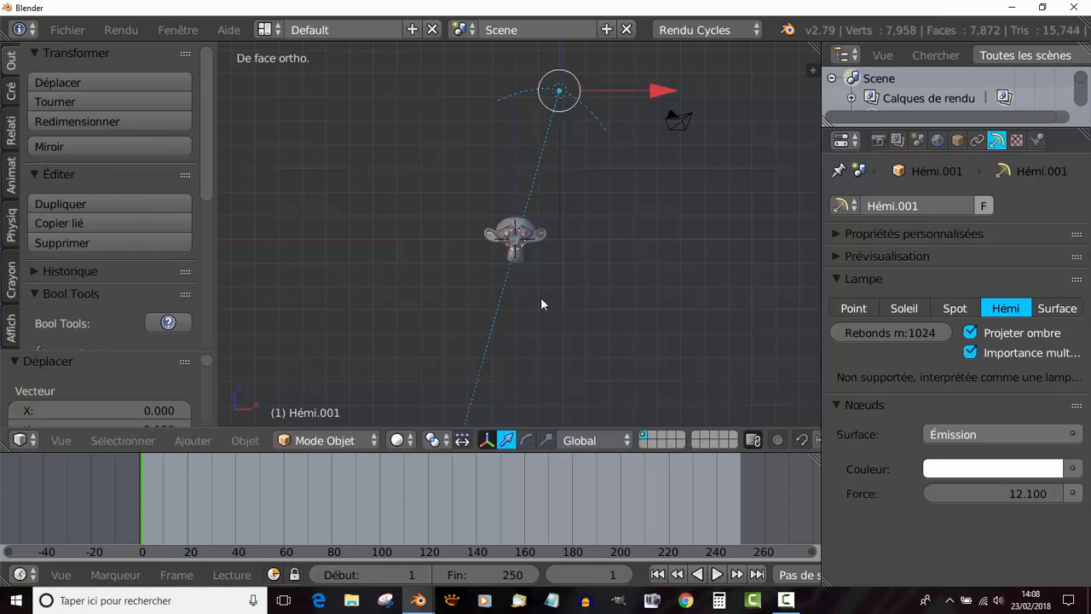
drag(658, 94, 611, 101)
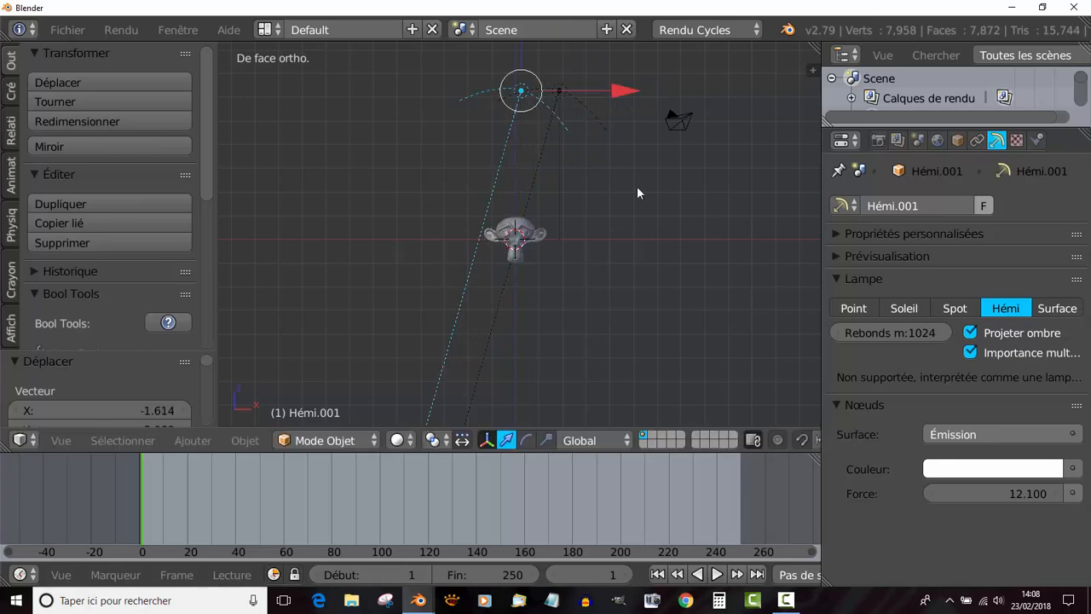
key(r)
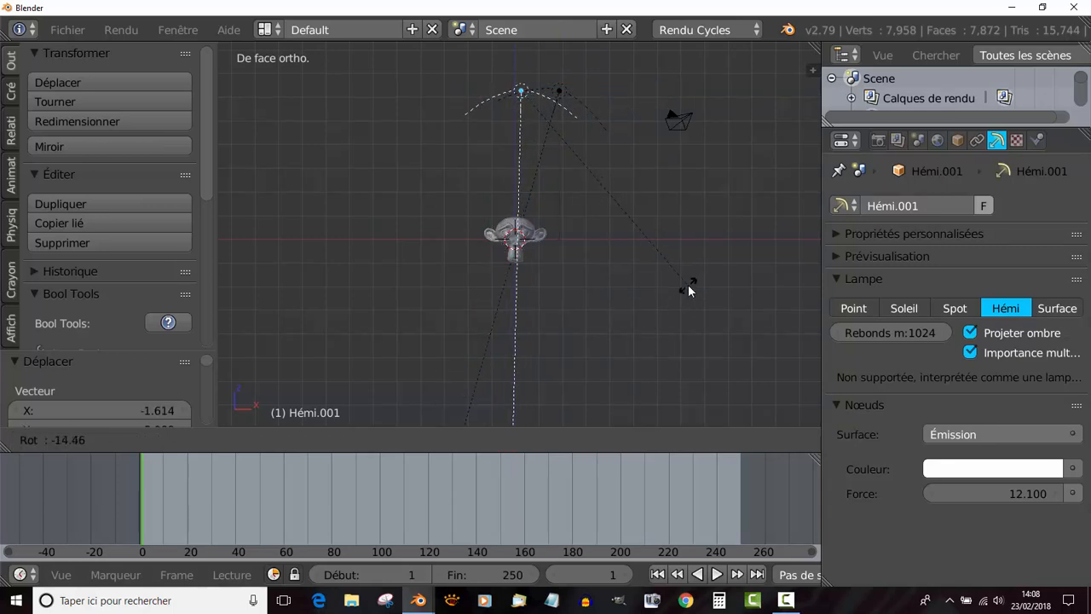
click(673, 300)
In right view, tilt the duplicate lamp towards the monkey, finishing with a fine rotation of about -2.1°.
key(KP_3)
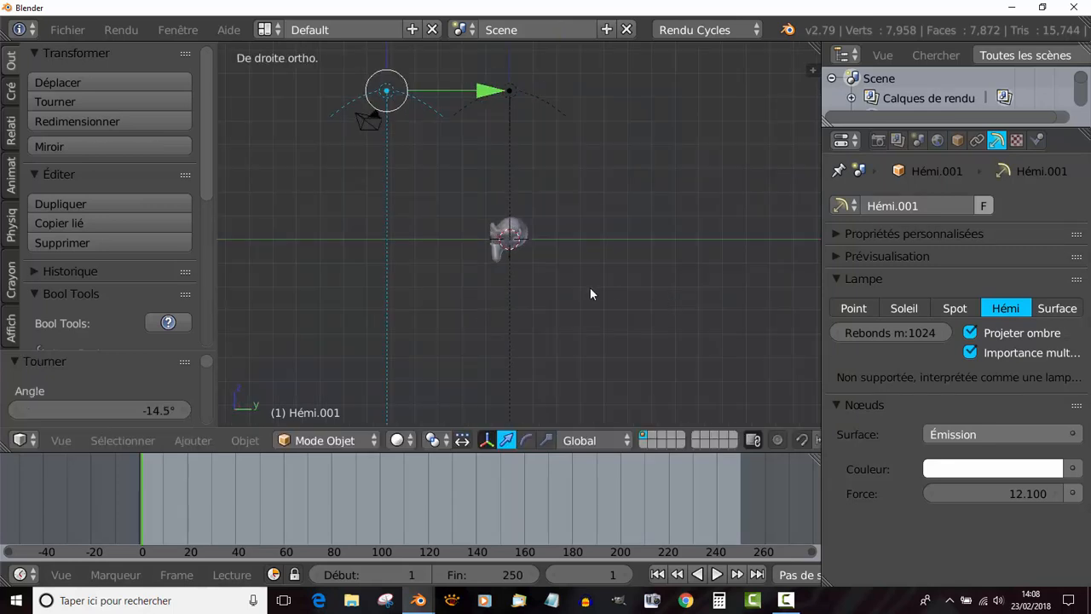
key(r)
click(671, 174)
key(r)
click(709, 297)
middle_drag(407, 311, 660, 329)
scroll(661, 323, up, 5)
middle_drag(488, 295, 502, 276)
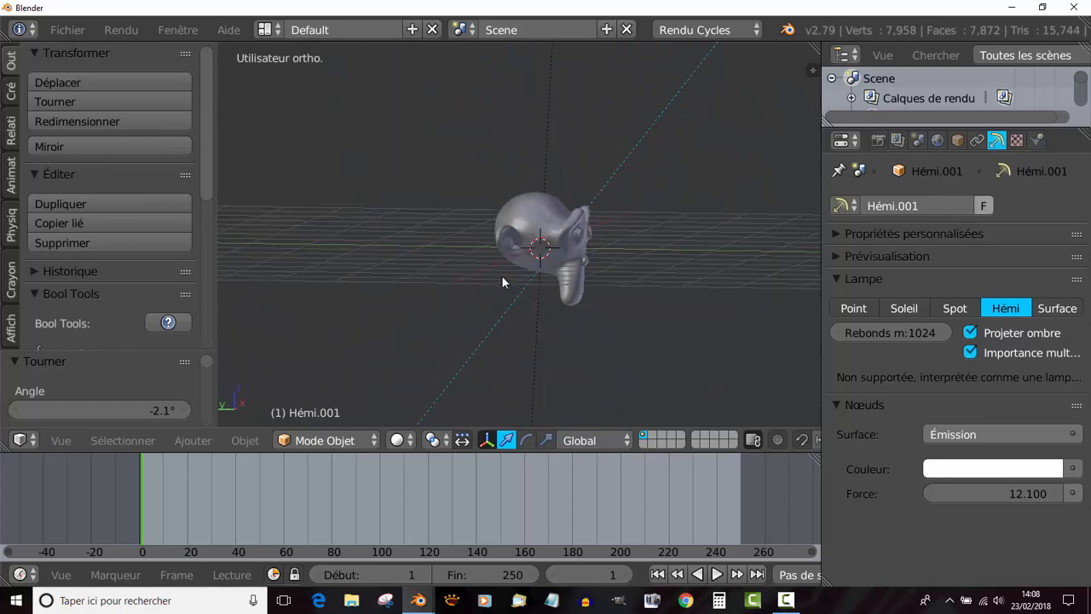
scroll(563, 285, down, 6)
middle_drag(591, 295, 341, 343)
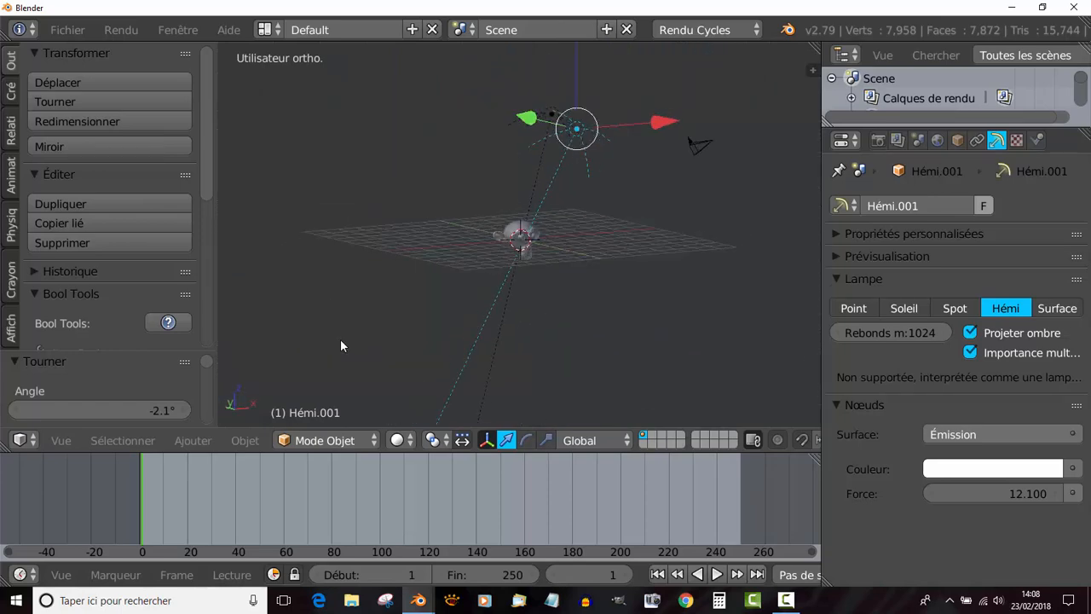
Display the scene in Rendered shading and set the duplicate lamp's strength to 1.2.
click(396, 440)
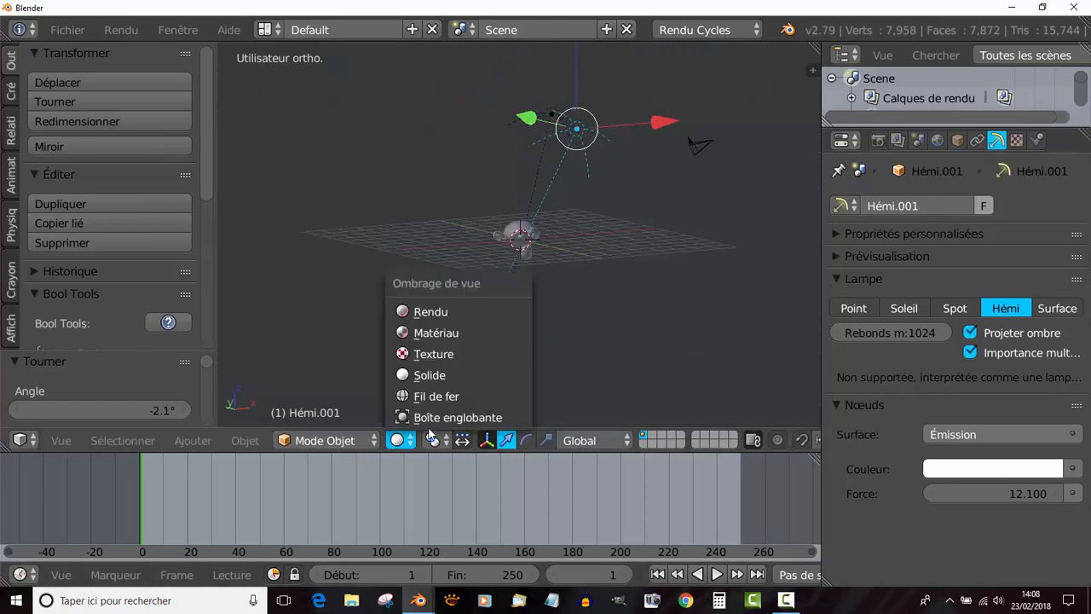
click(419, 310)
scroll(514, 329, up, 5)
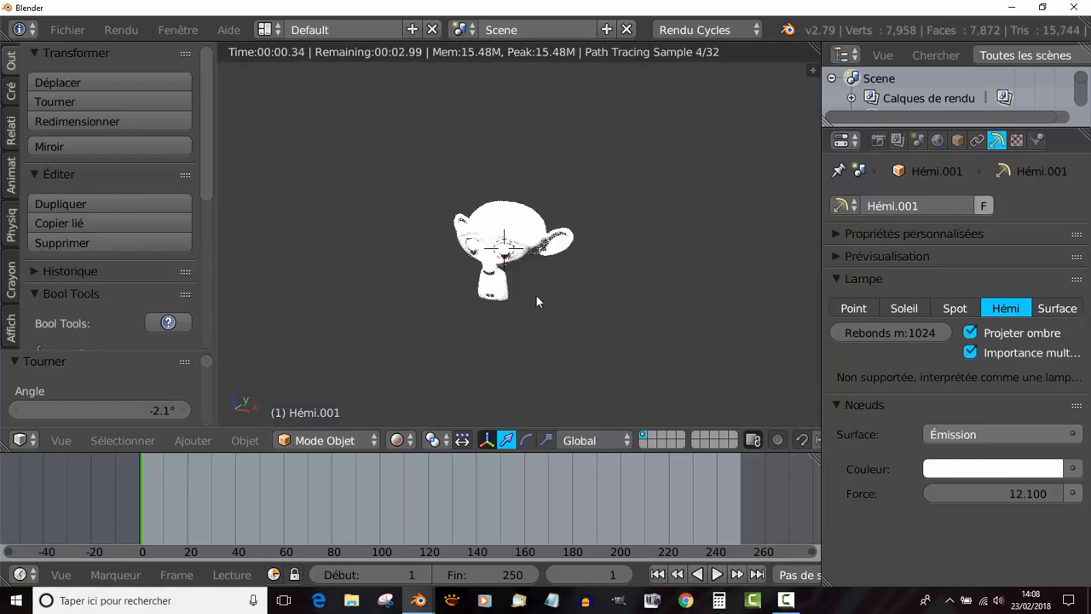
drag(1008, 497, 914, 496)
middle_drag(688, 360, 698, 334)
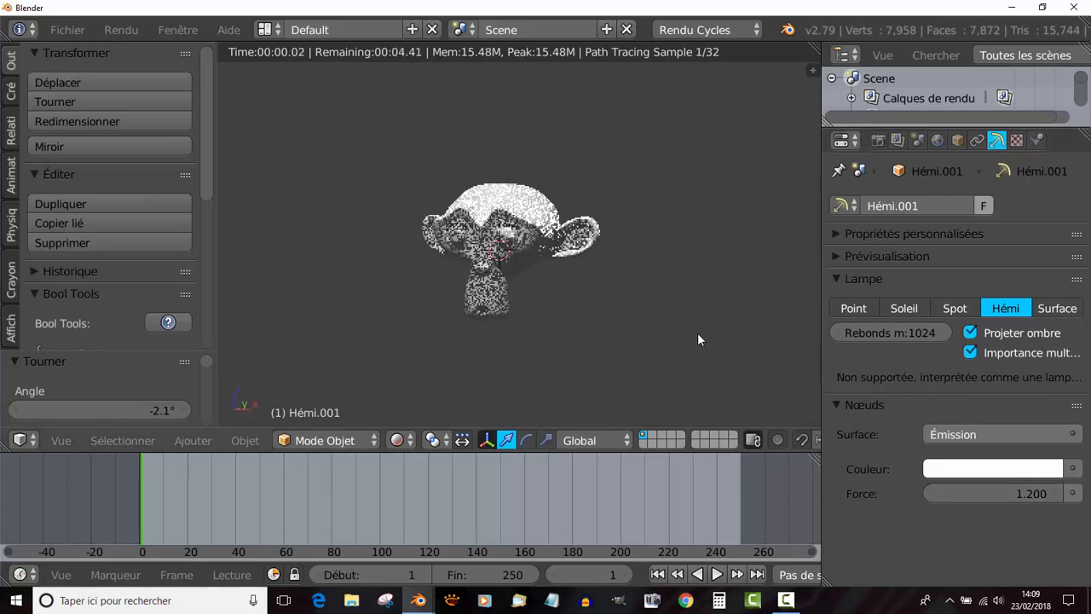
scroll(697, 334, up, 2)
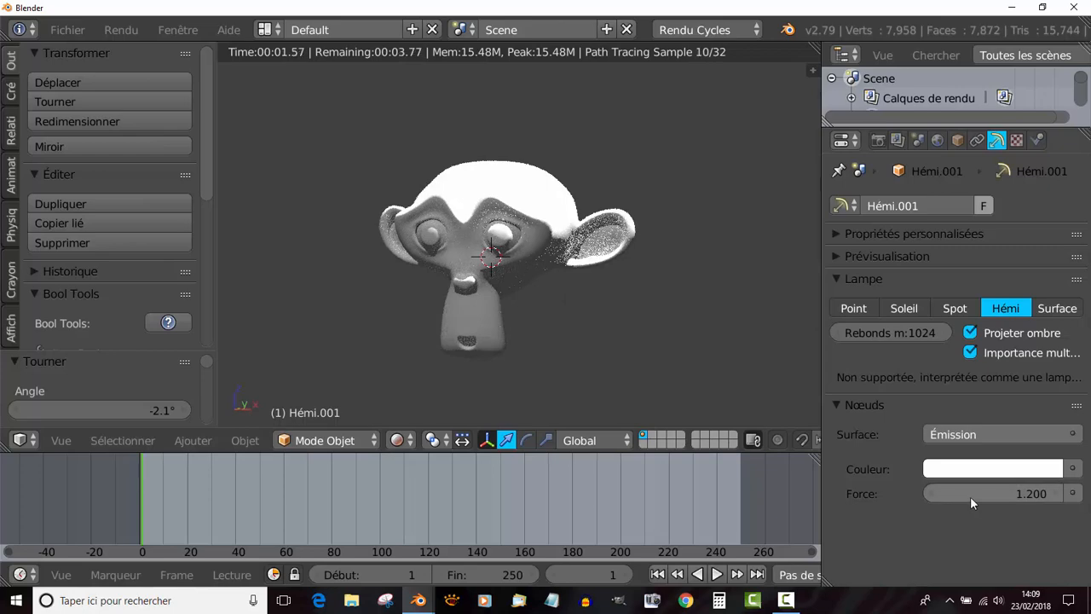
scroll(600, 366, up, 2)
middle_drag(600, 366, 586, 367)
middle_drag(455, 234, 563, 329)
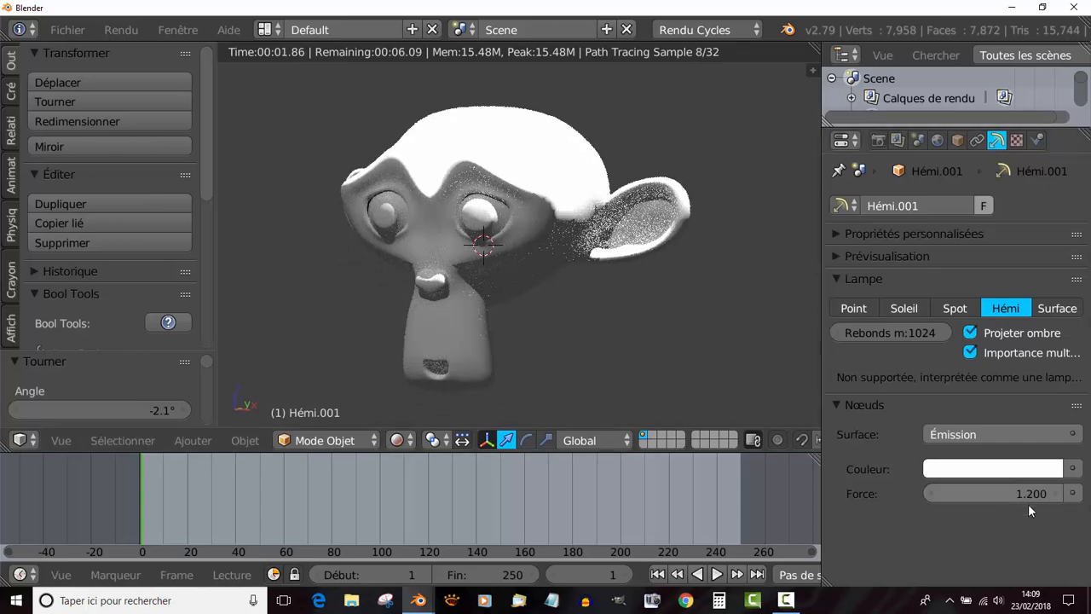
Try orange, yellow and pink tints for the duplicate lamp's light colour, and set it back to white.
click(993, 475)
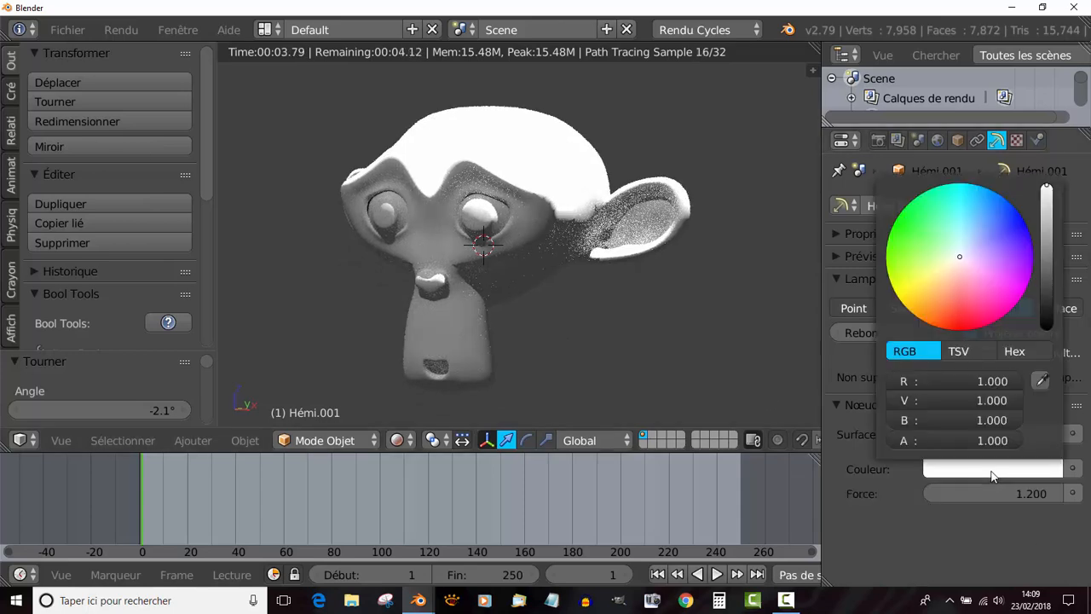
click(948, 289)
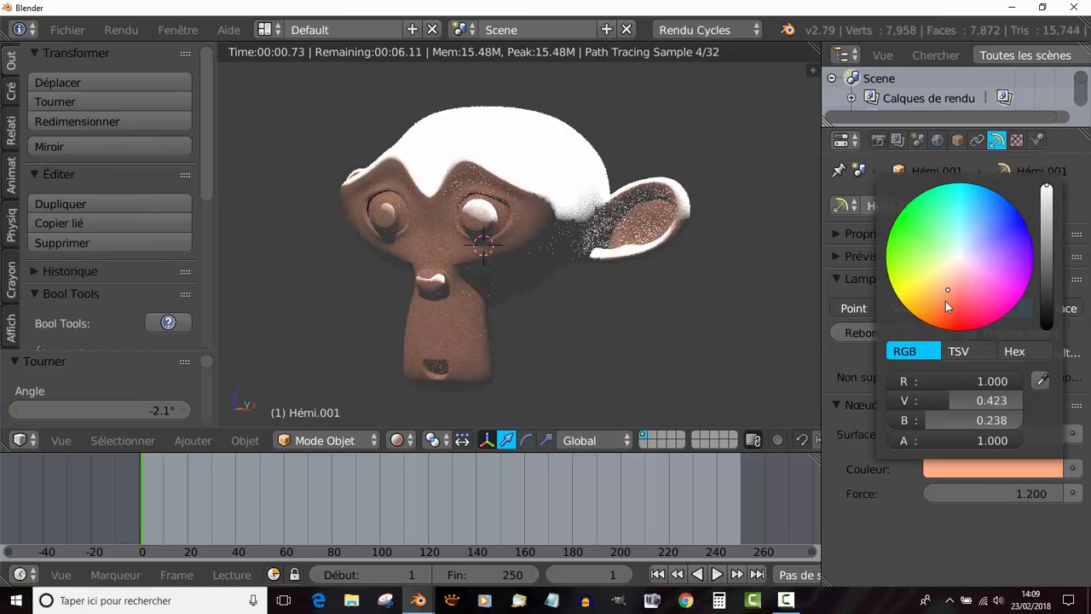
drag(945, 300, 966, 299)
click(932, 282)
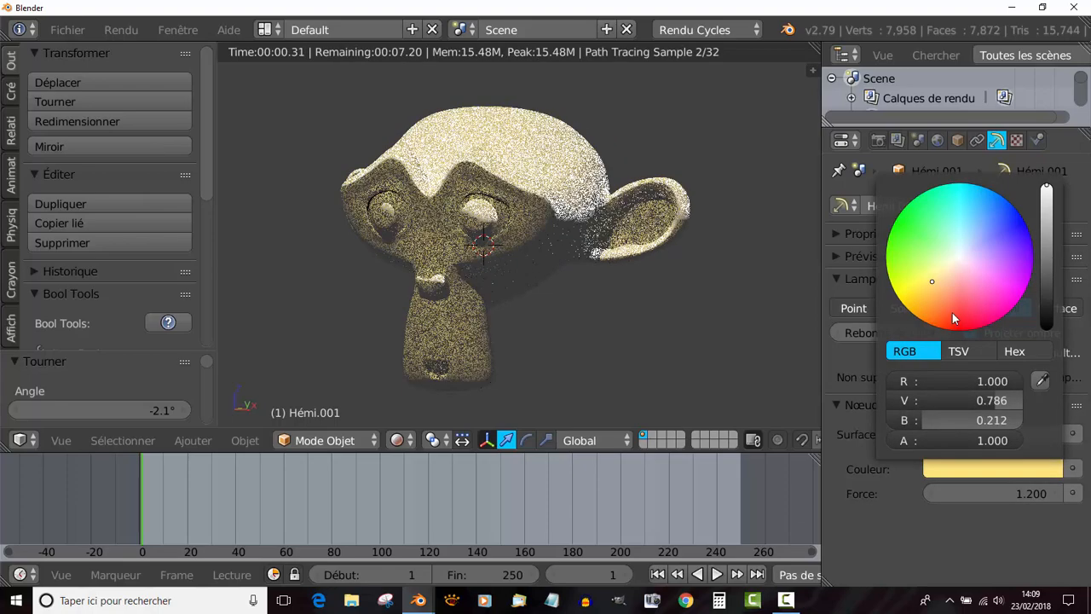
click(953, 314)
click(929, 254)
click(976, 264)
click(978, 286)
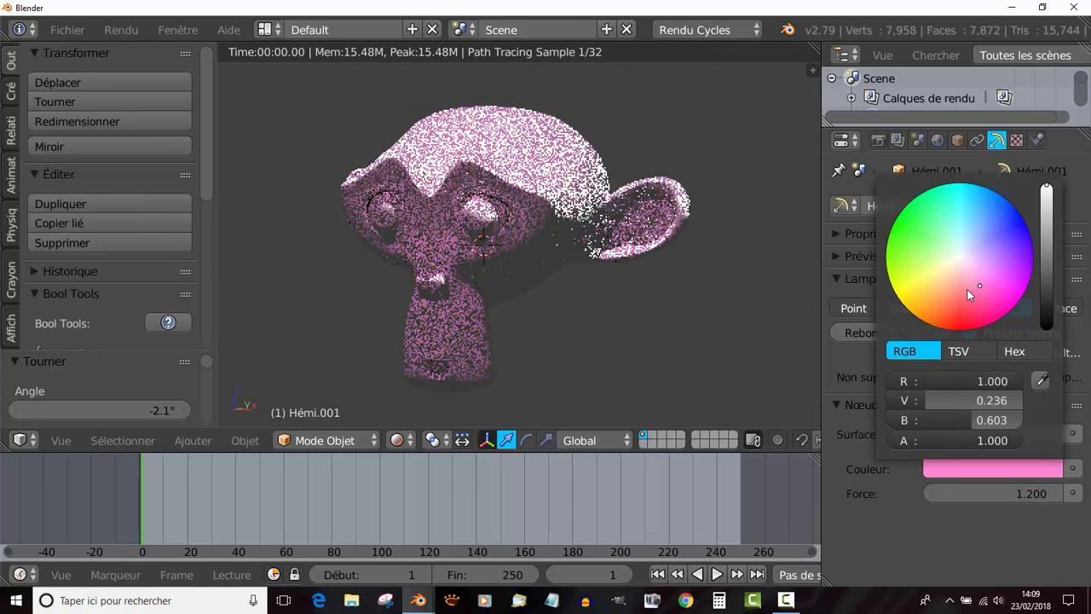
click(952, 278)
click(959, 258)
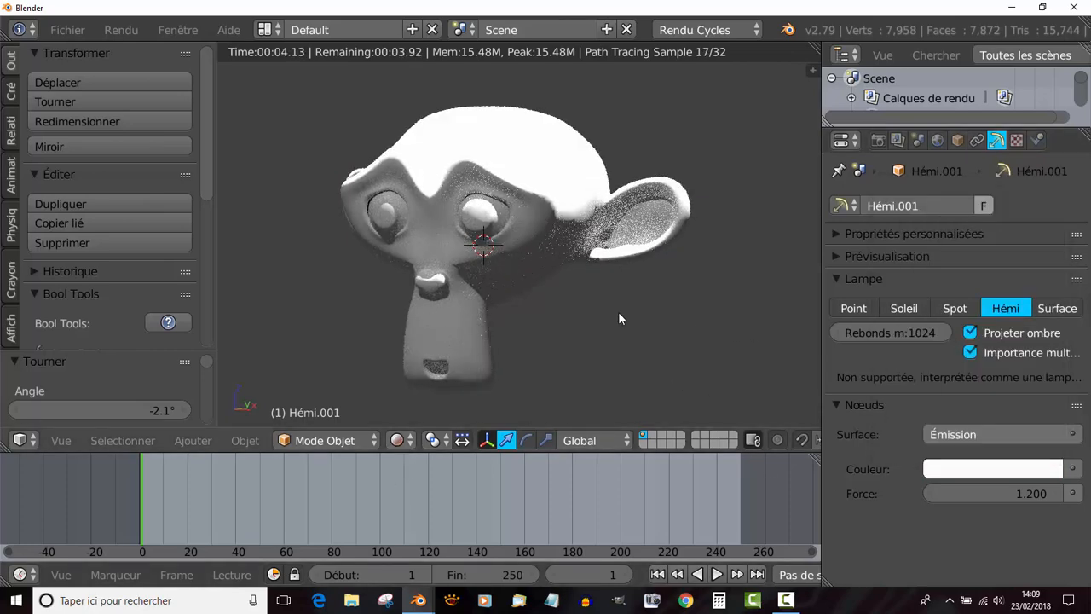
Return the viewport to Solid shading and delete both Hemi lamps from the scene.
scroll(618, 312, down, 2)
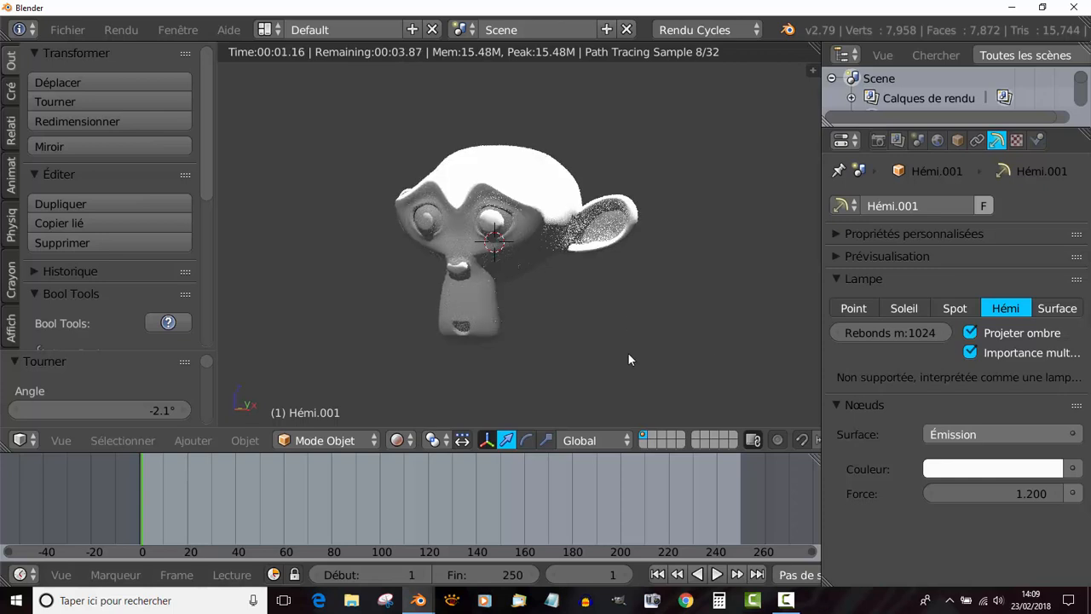
click(395, 441)
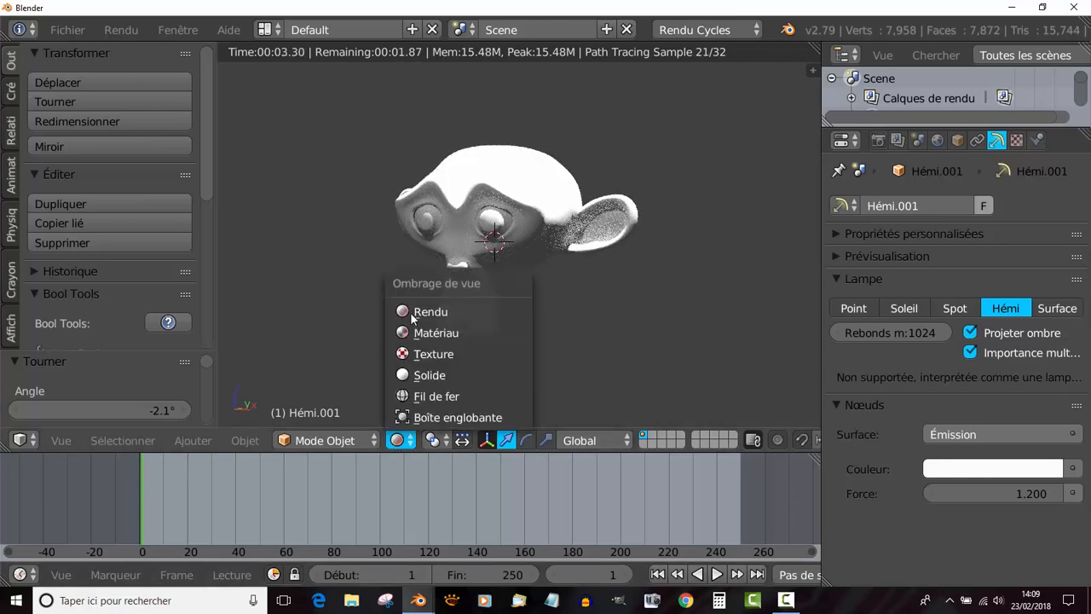
click(425, 375)
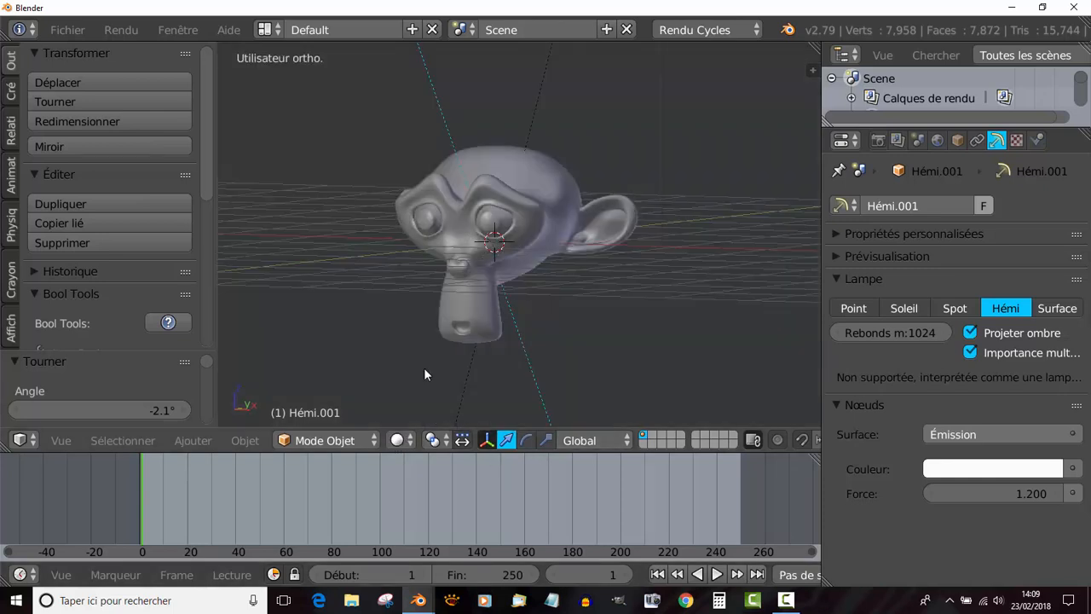
scroll(424, 368, down, 8)
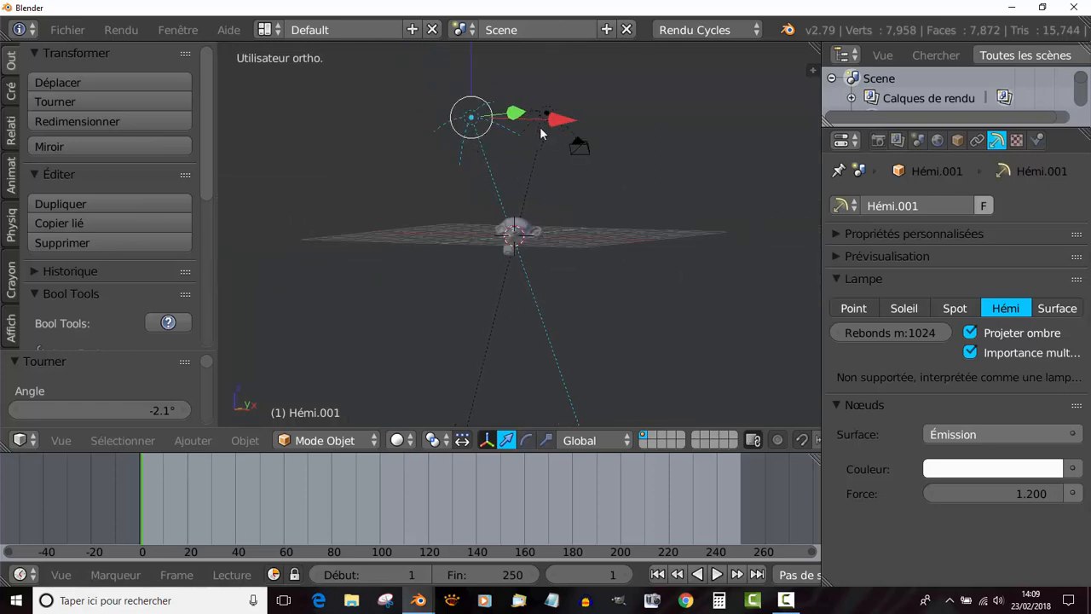
middle_drag(514, 145, 594, 284)
key(x)
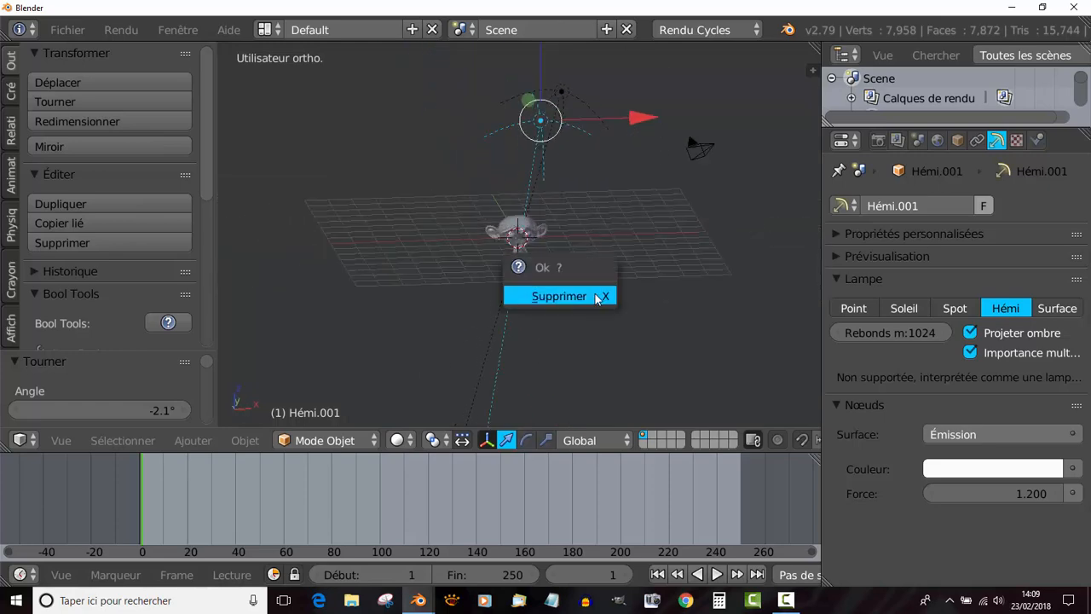
click(560, 295)
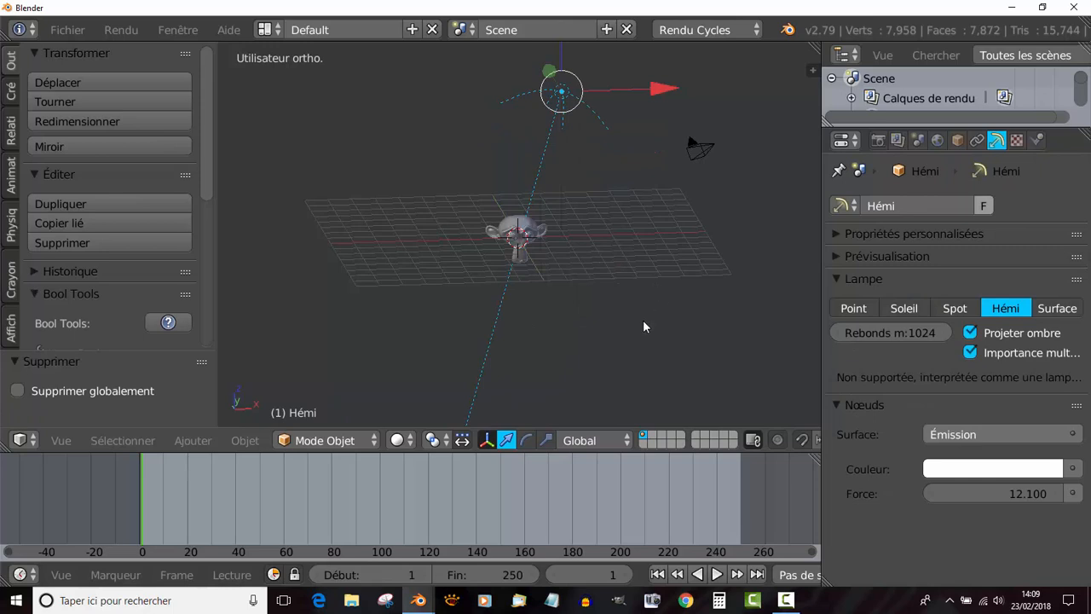
key(x)
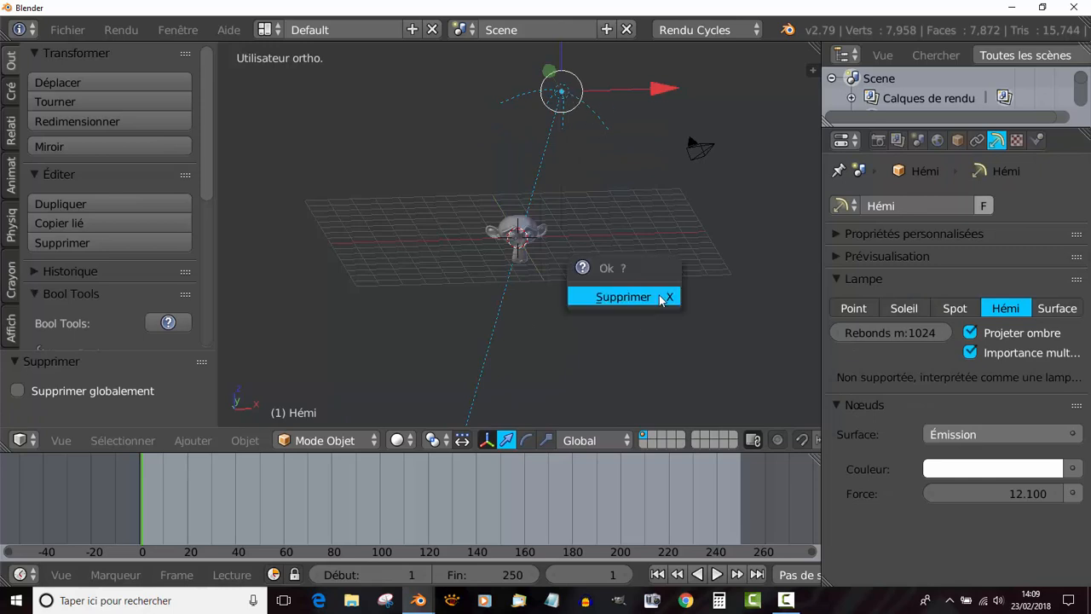
click(662, 299)
Add a plane mesh, raise it well above the monkey's head and shift it slightly along X.
scroll(586, 301, up, 2)
middle_drag(585, 303, 640, 323)
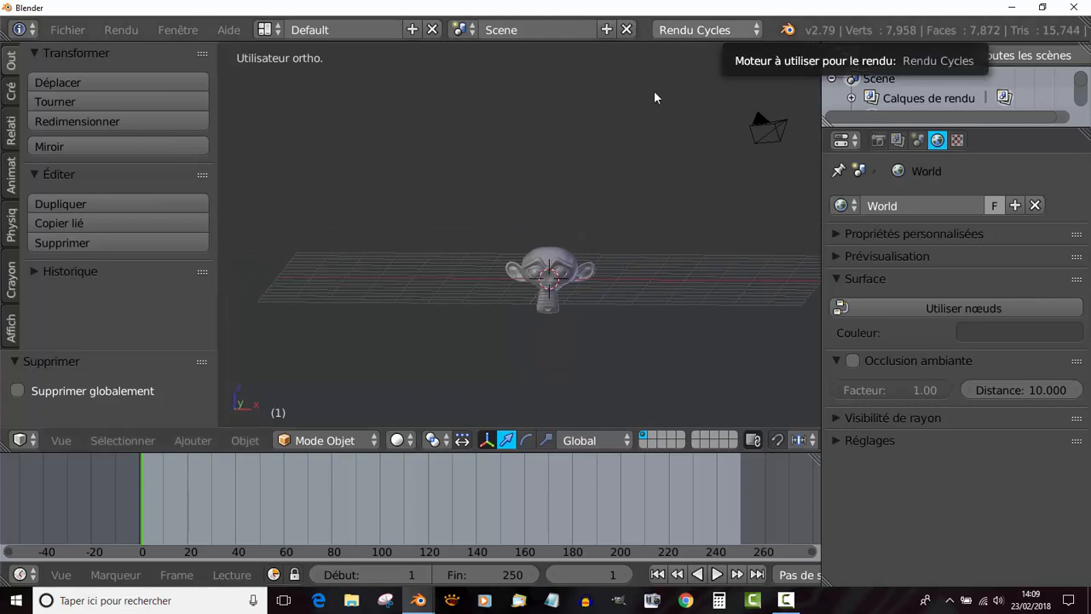
click(12, 88)
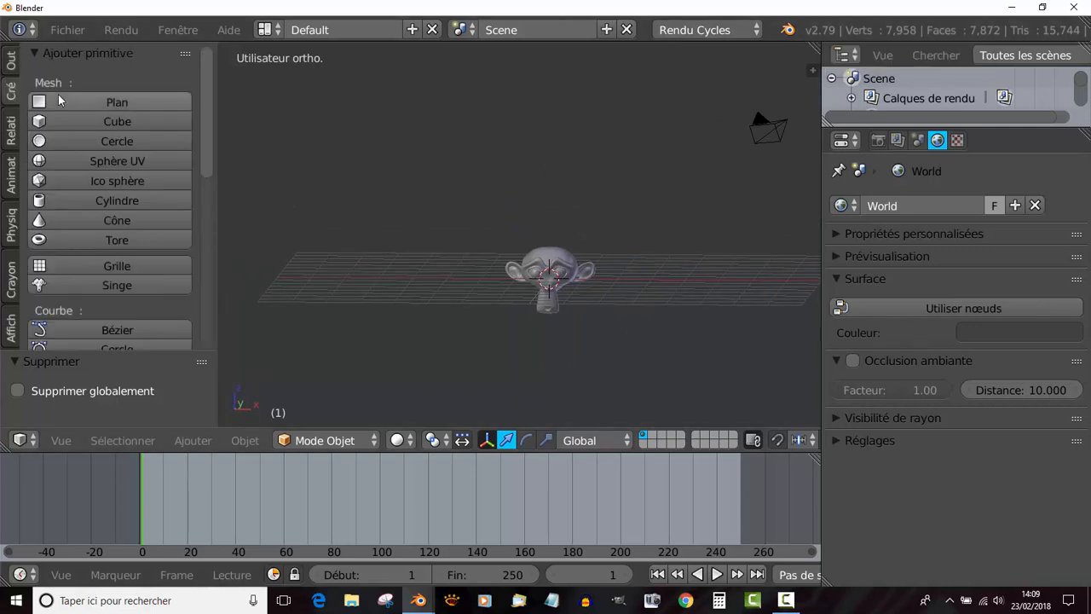
click(89, 101)
drag(554, 228, 565, 63)
shift+middle_drag(612, 182, 595, 231)
drag(628, 219, 652, 200)
drag(560, 124, 576, 92)
middle_drag(576, 97, 655, 209)
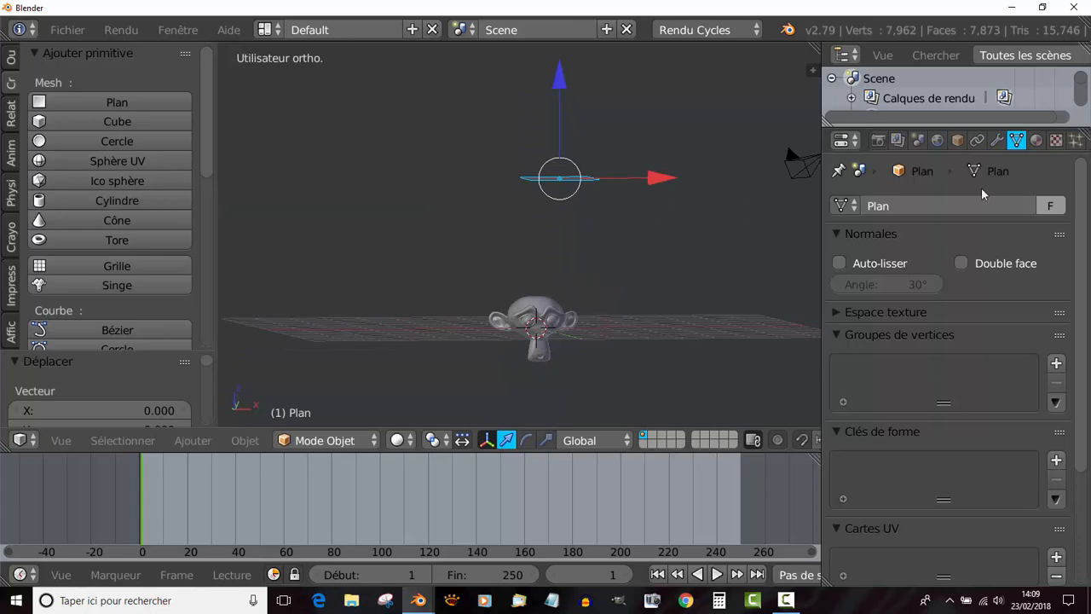
Create a new material for the plane above the monkey.
click(1037, 141)
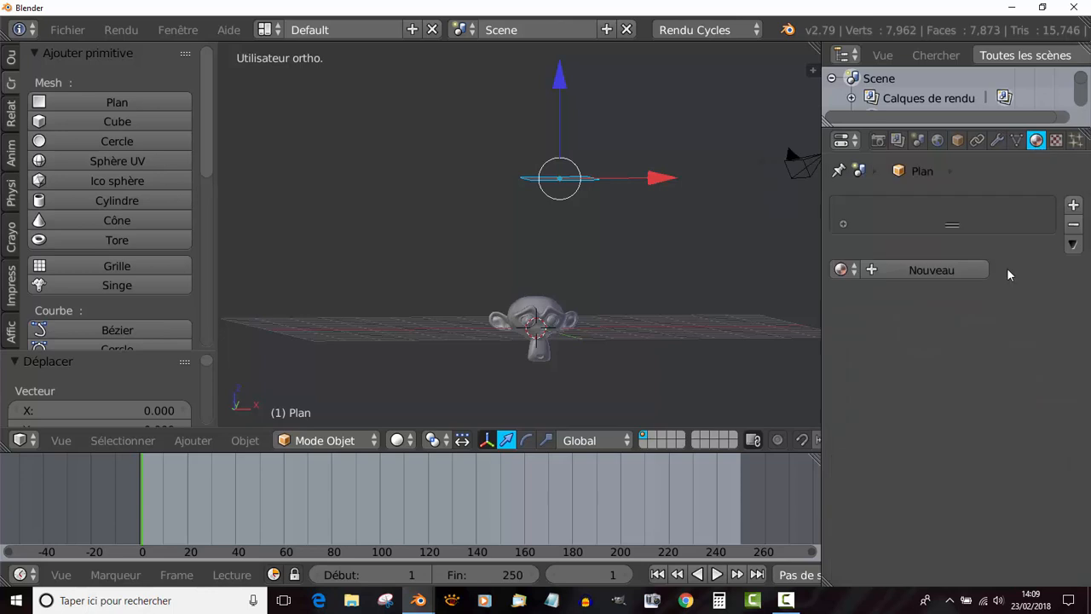
click(939, 270)
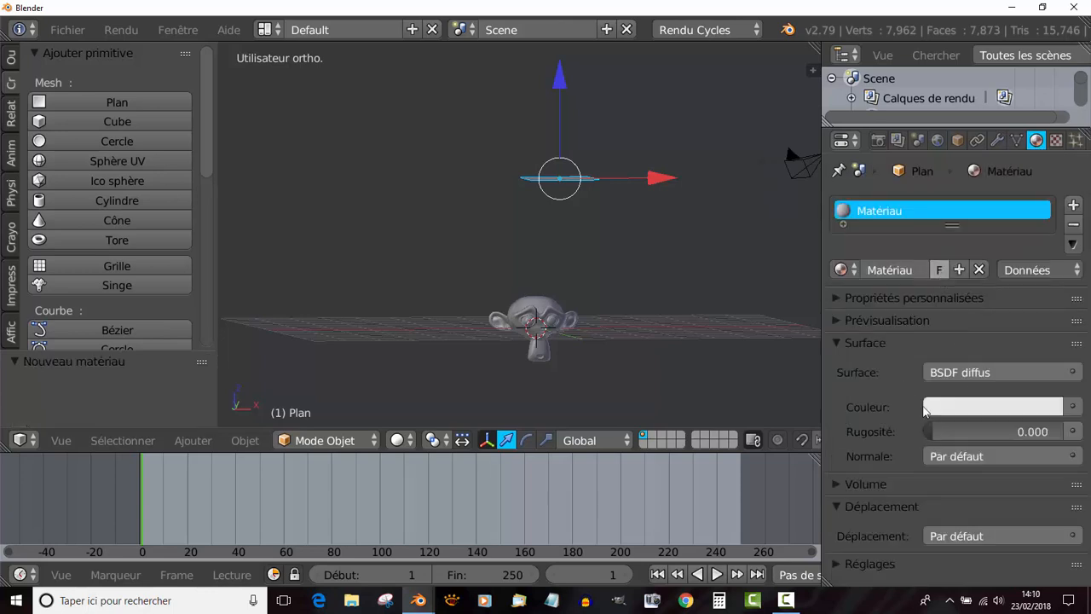
Set the overhead plane's surface shader to Émission and show the viewport in Rendered shading.
click(1023, 372)
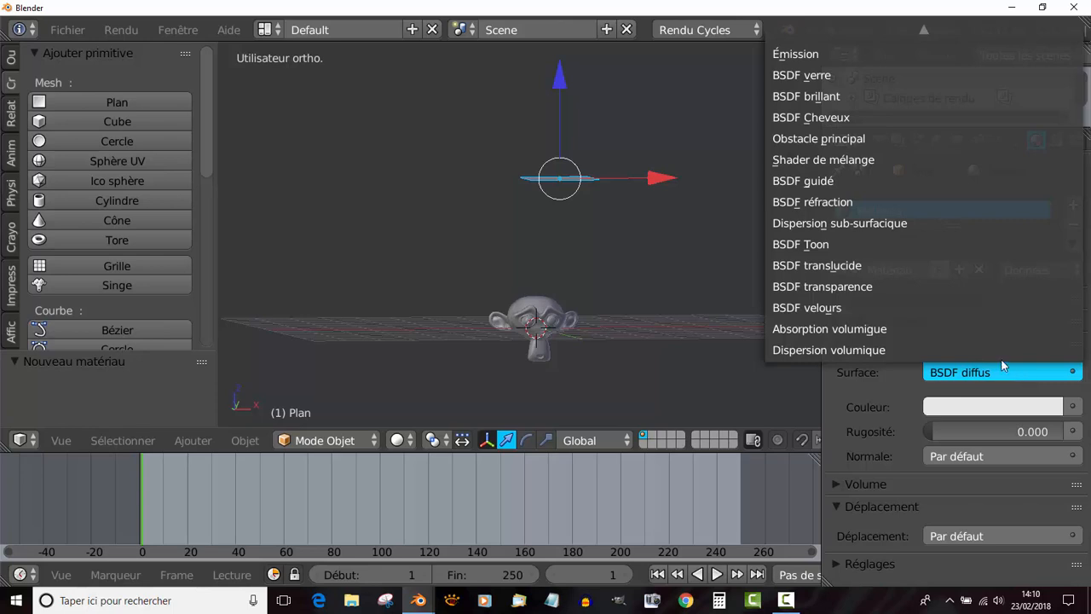
click(804, 55)
click(397, 440)
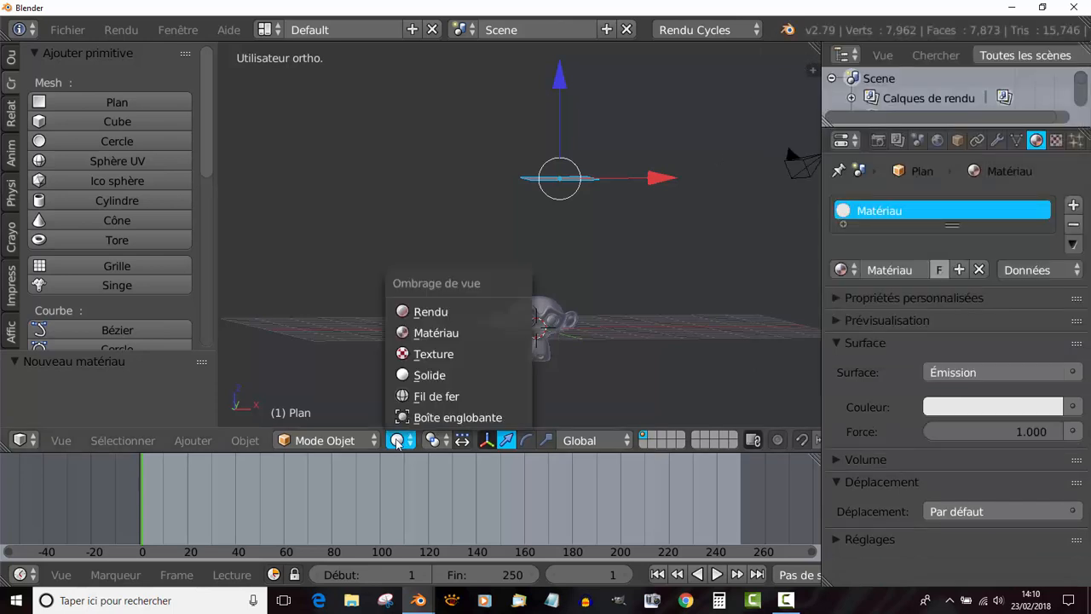
click(397, 313)
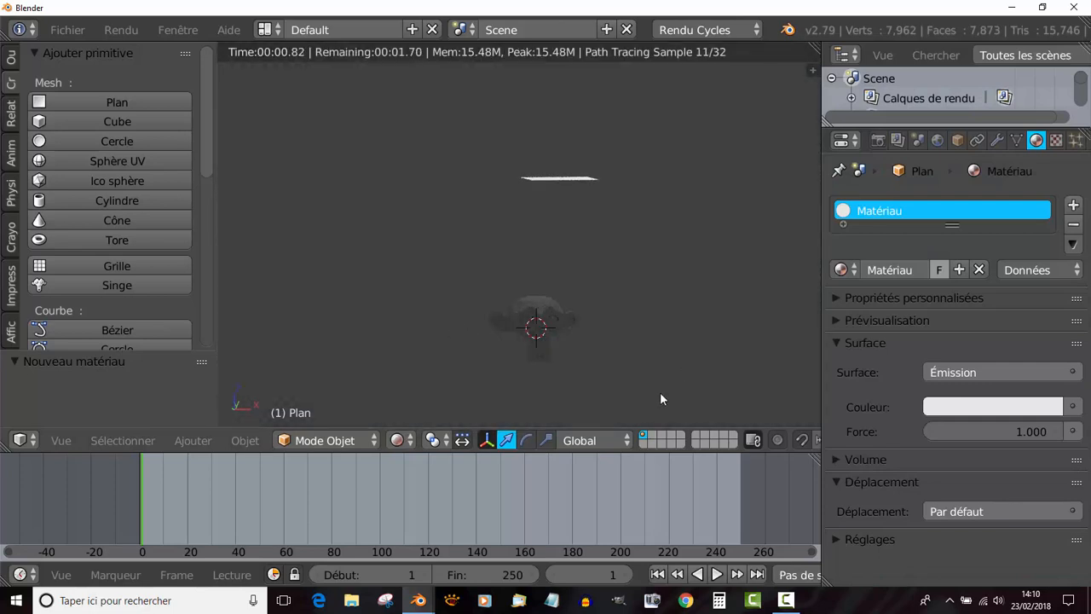
shift+middle_drag(660, 394, 614, 352)
scroll(598, 368, up, 2)
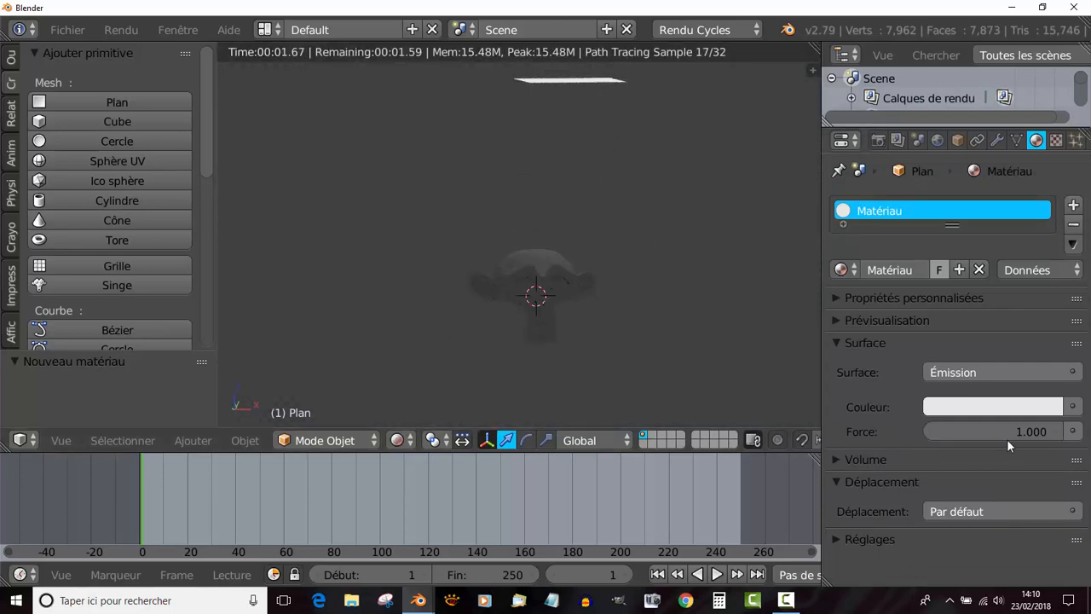
Try emission strengths of 35 and 60 for the plane's material, and bring the strength down to 9.9.
drag(1007, 439, 1033, 435)
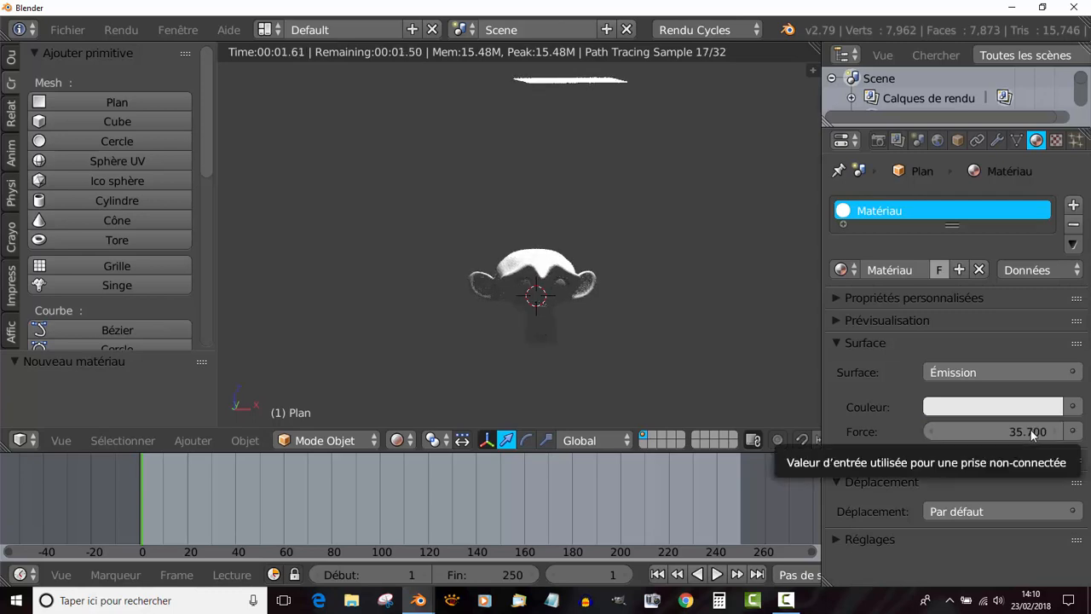
click(1032, 434)
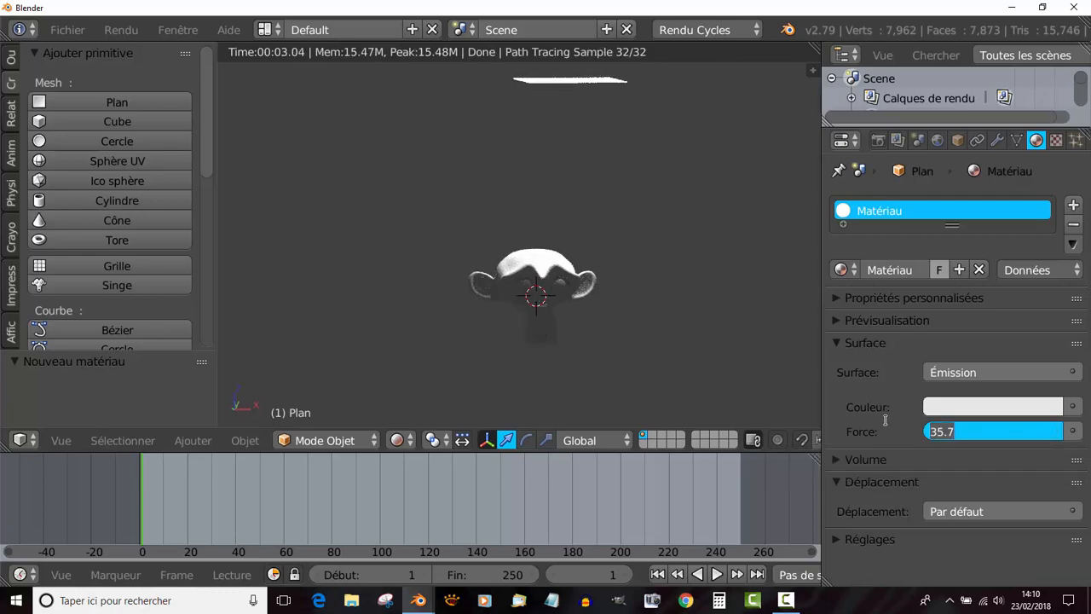
text(35)
key(Return)
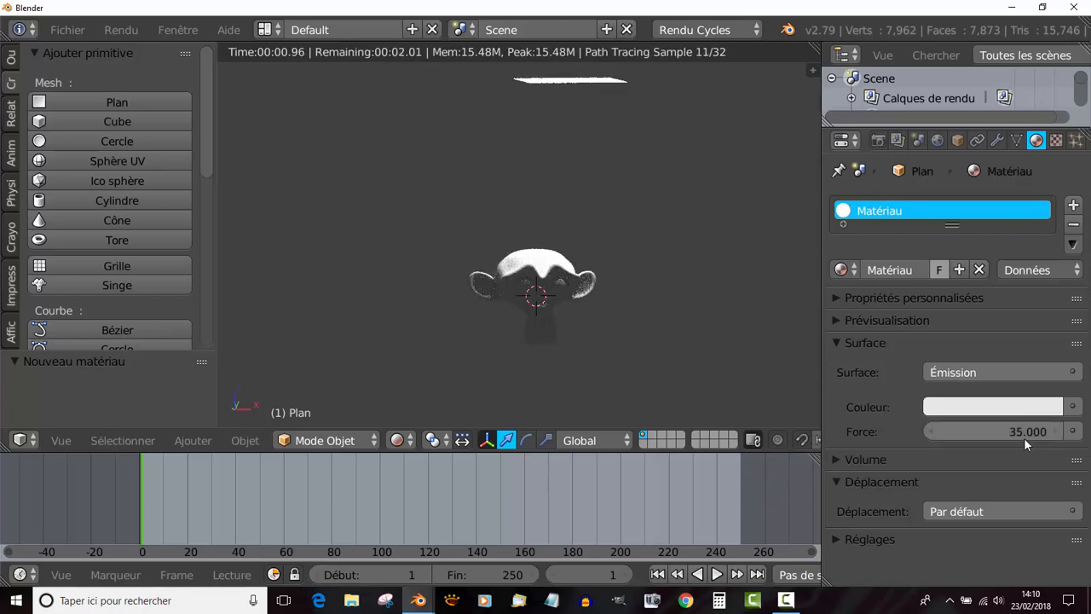
click(1028, 432)
text(60)
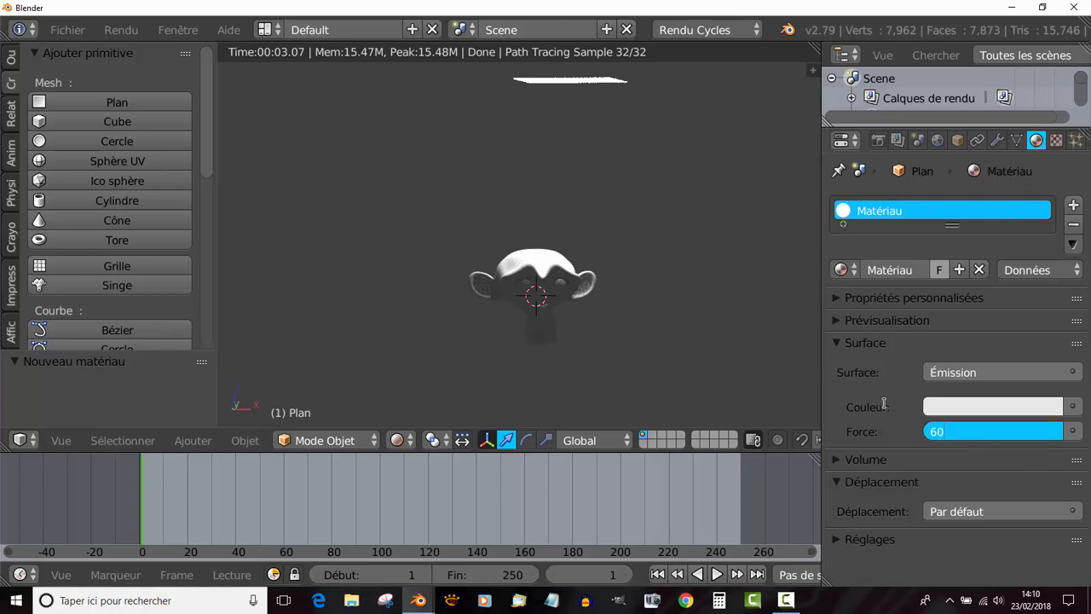
key(Return)
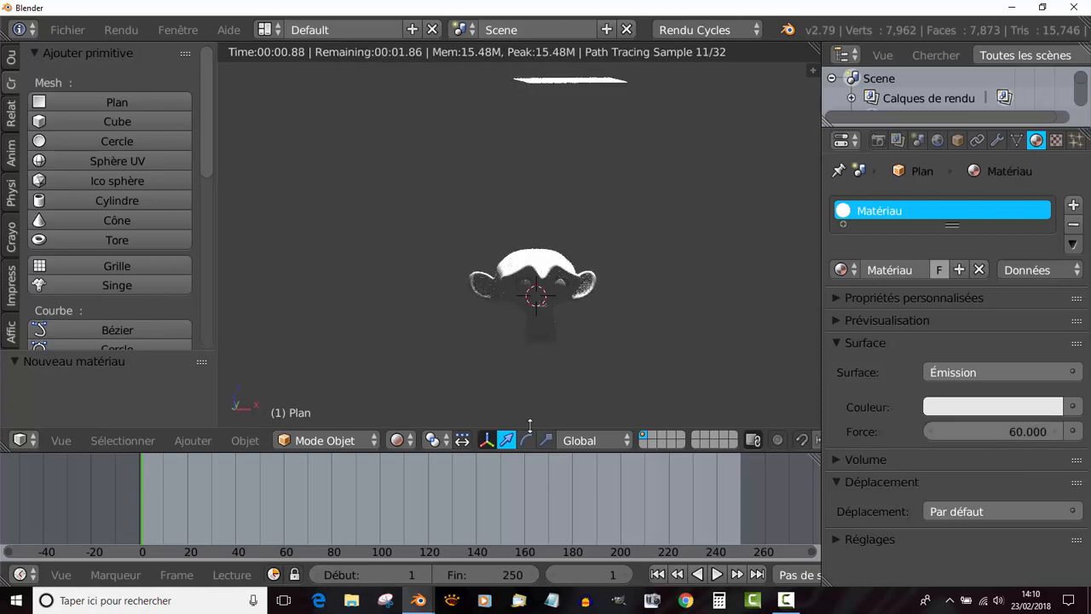
drag(1028, 432, 786, 432)
From the front, tilt the emissive plane about 36.7° and move it about 2.66 along X, above one side of the monkey's head.
scroll(596, 260, down, 3)
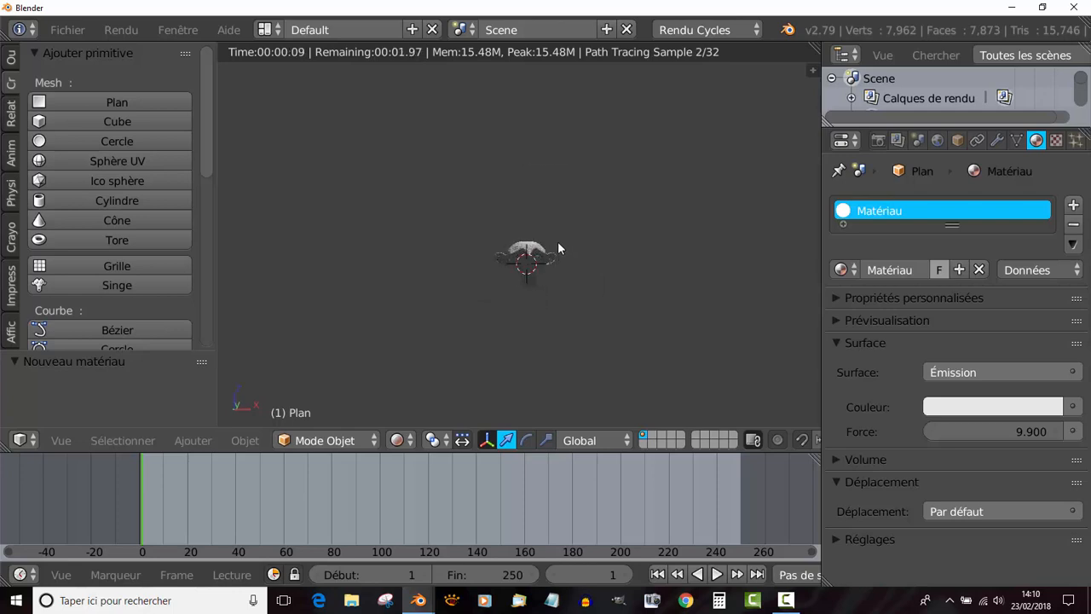
scroll(628, 230, up, 2)
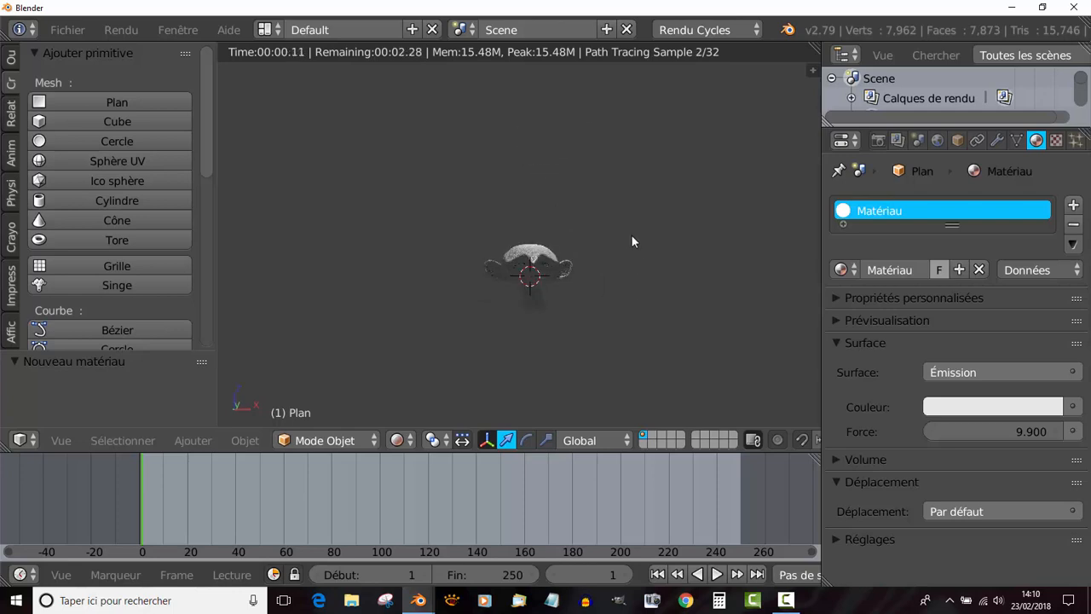
key(KP_1)
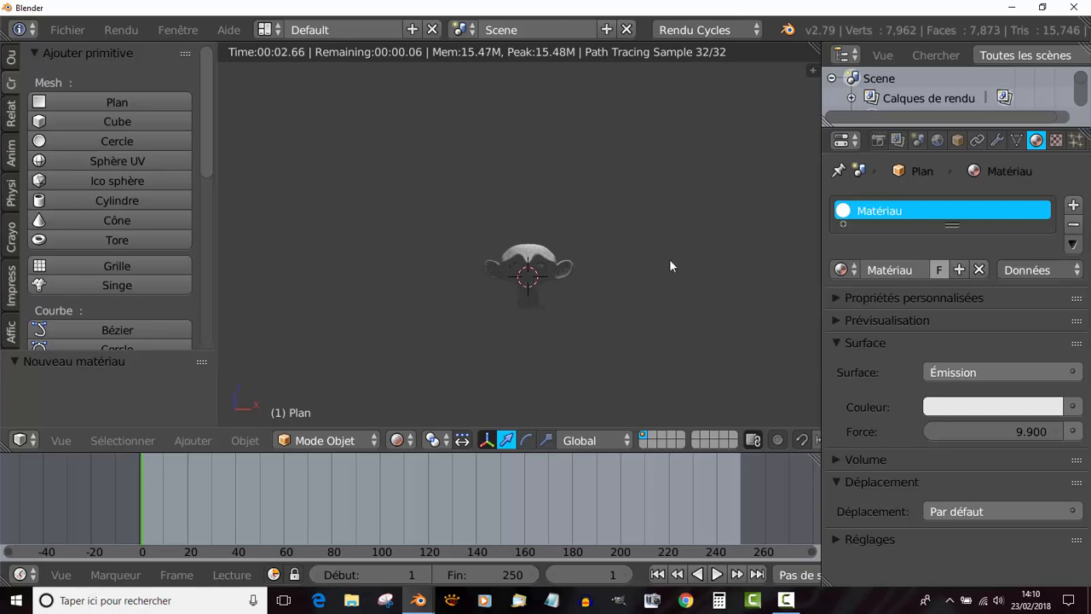
key(KP_8)
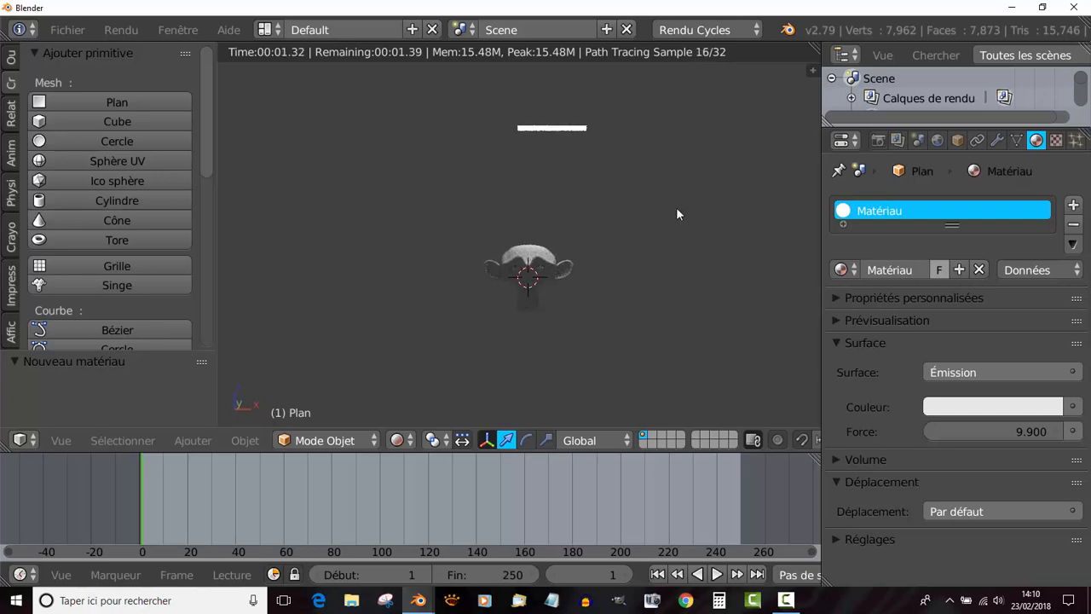
key(KP_8)
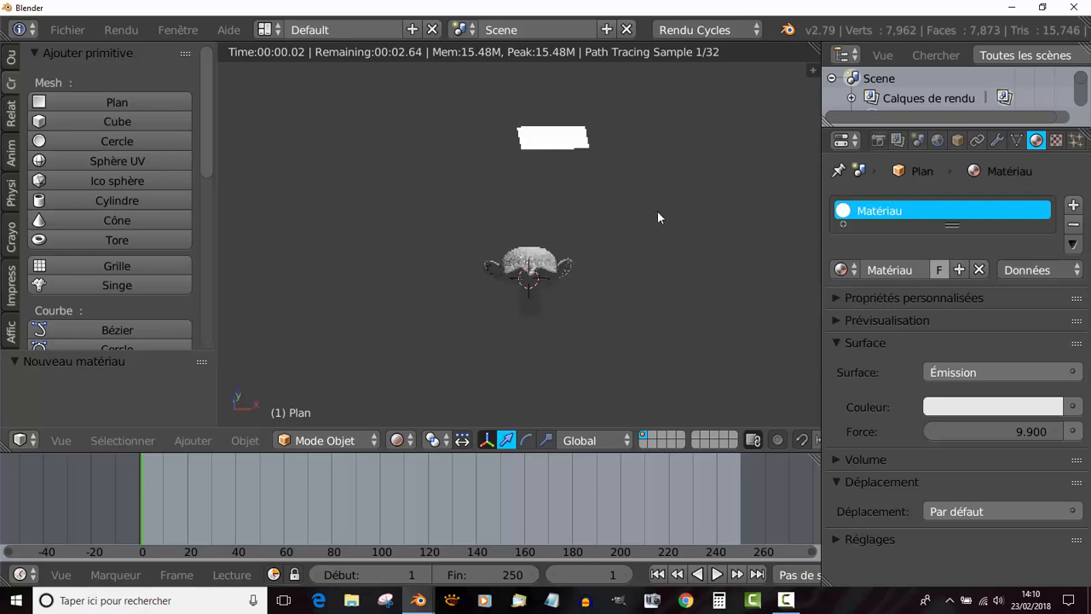
key(KP_2)
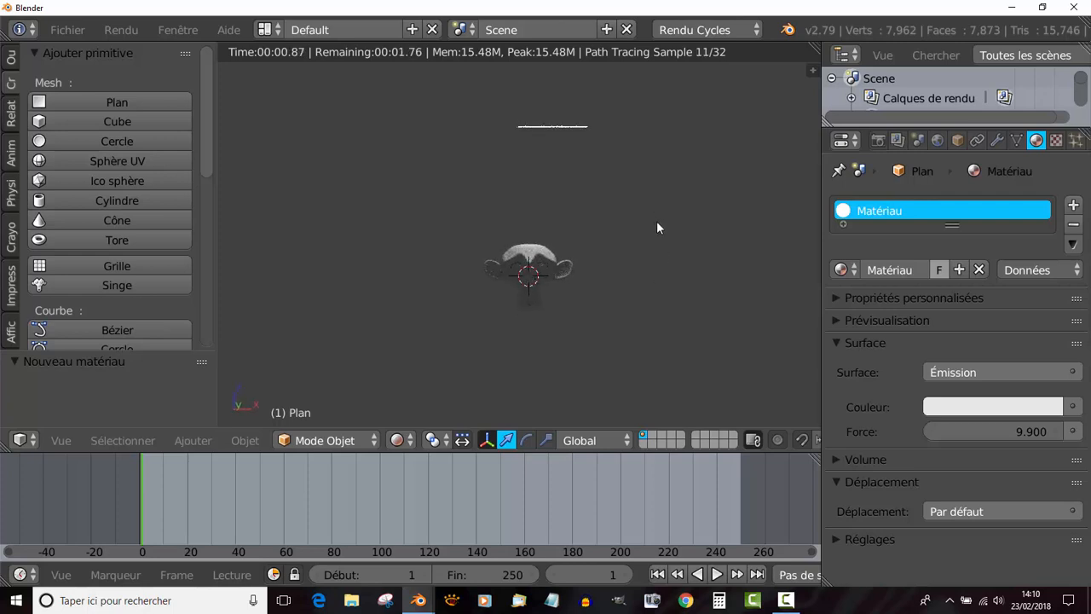
key(r)
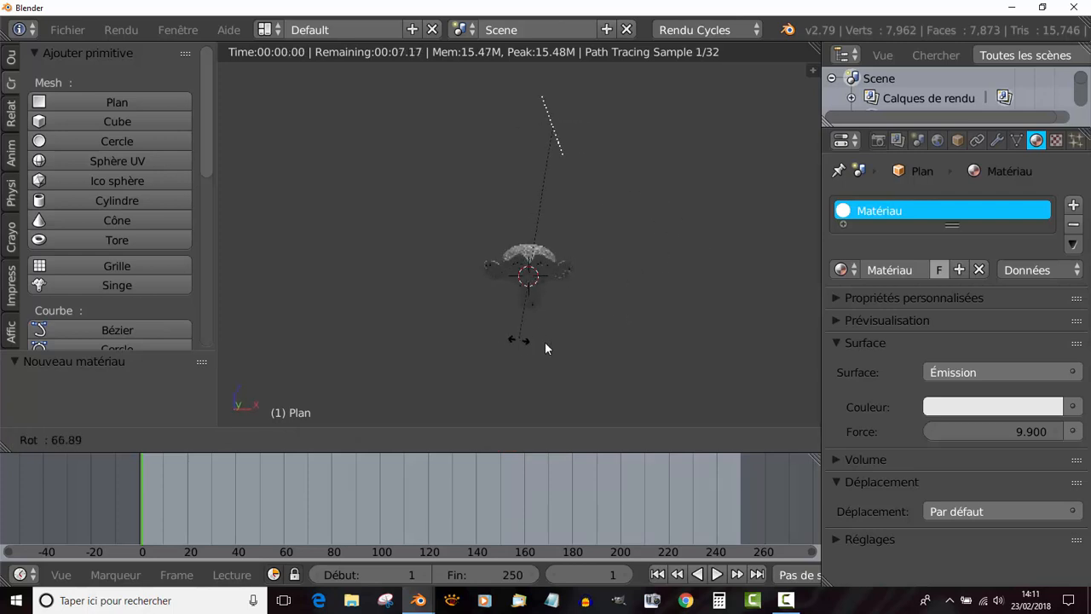
click(638, 345)
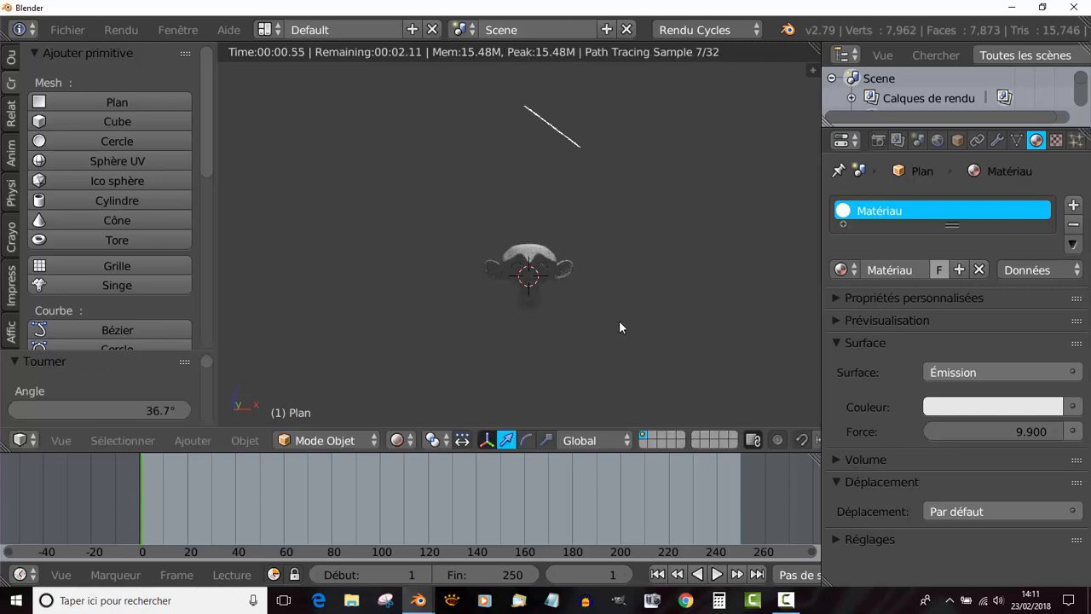
key(g)
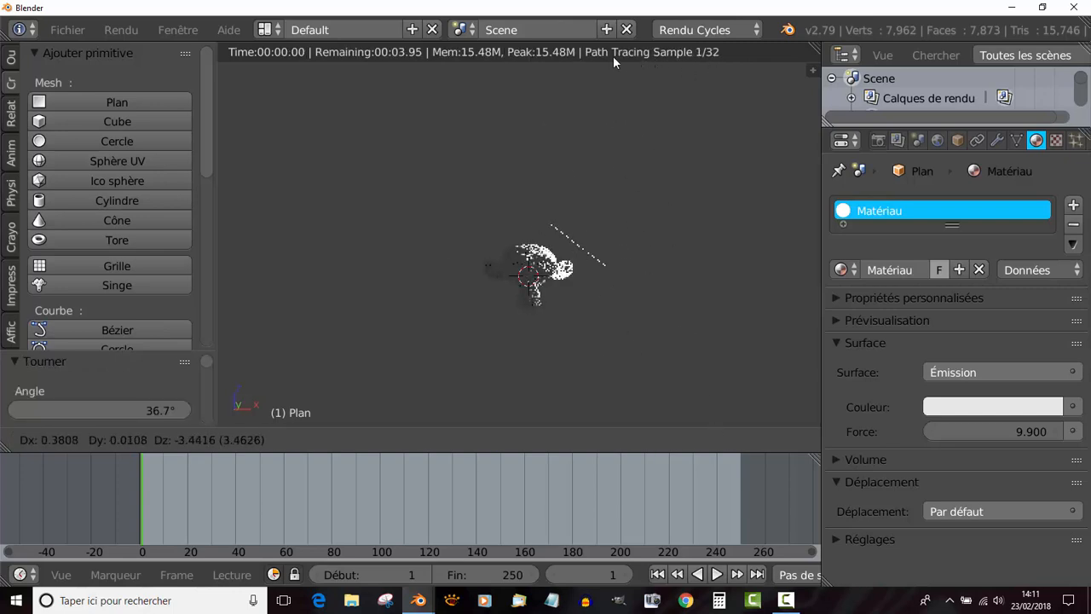
click(708, 368)
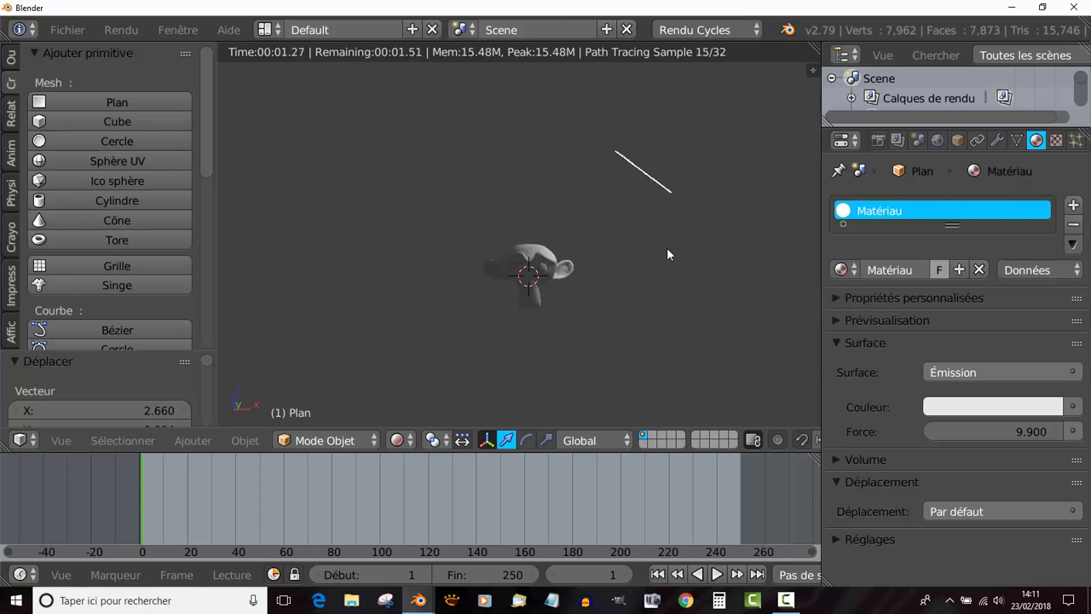
Duplicate the tilted plane to the opposite side of the monkey and rotate the copy about -82° to angle it towards the head.
key(shift+d)
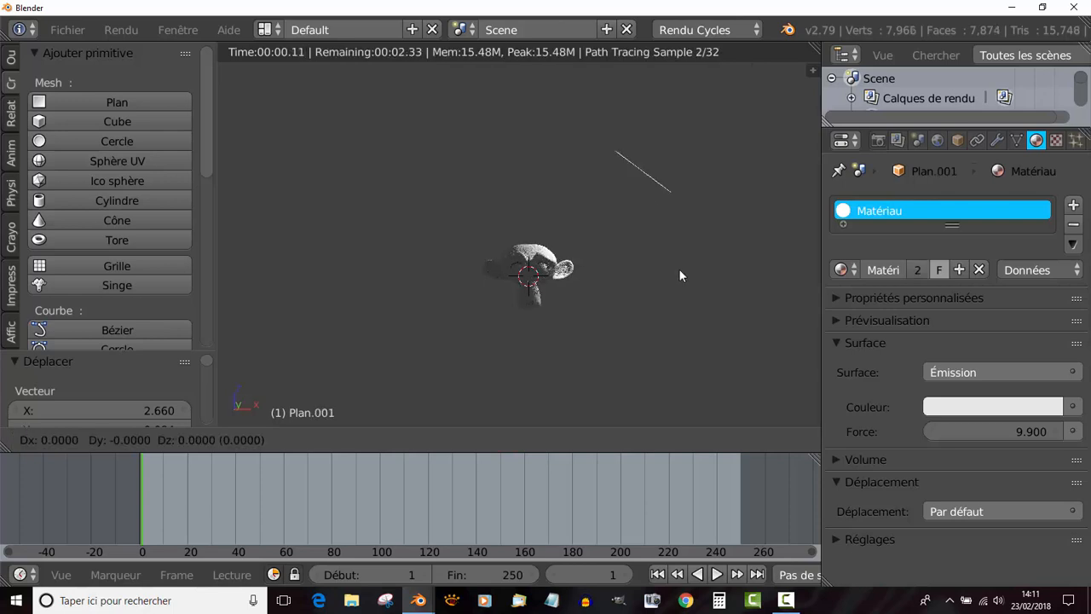
click(477, 260)
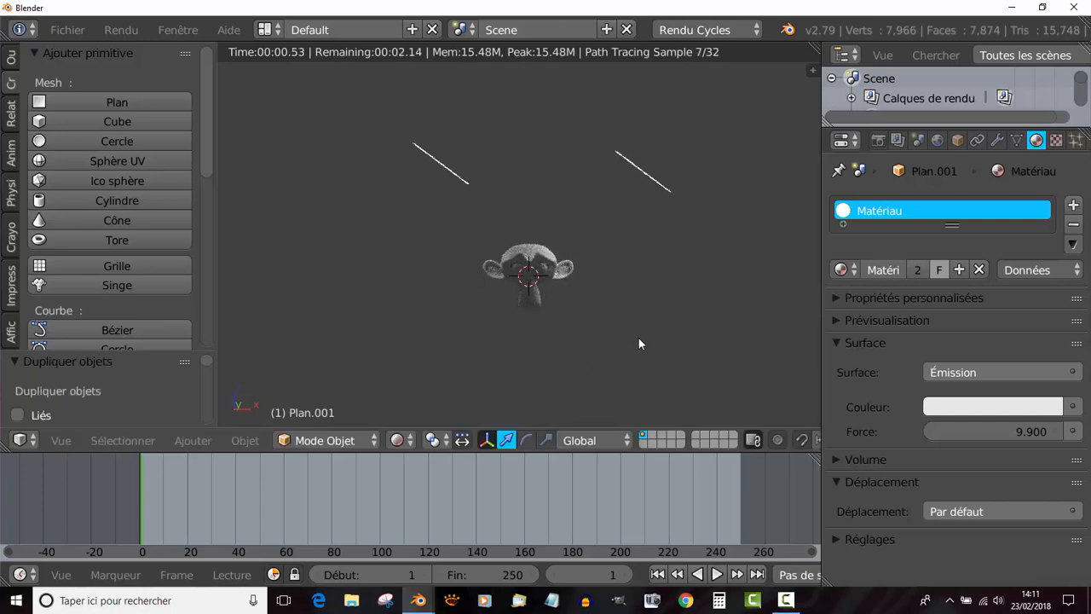
key(r)
click(554, 87)
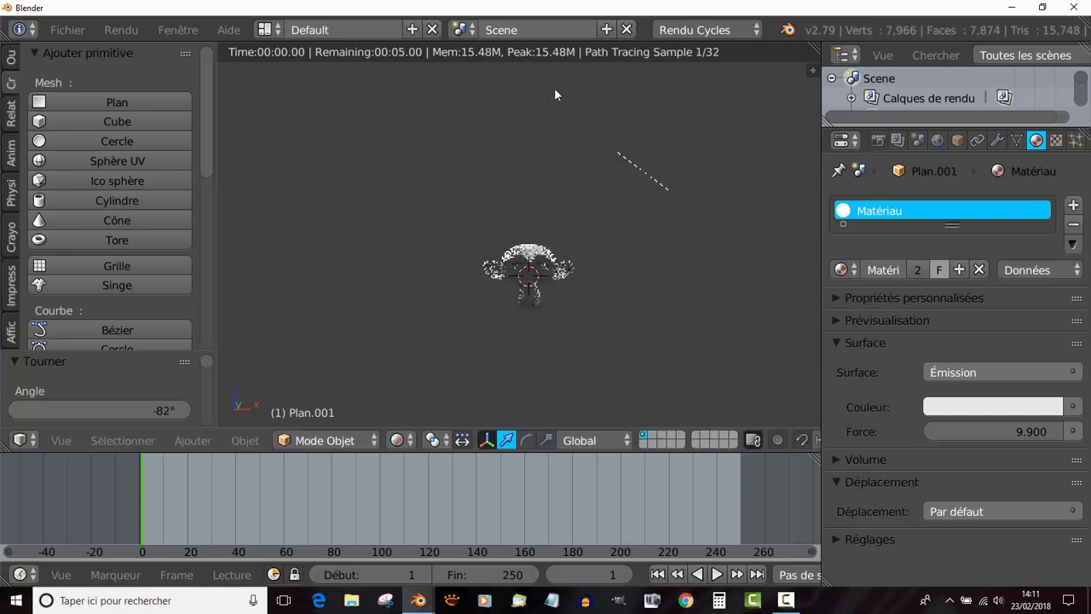
Switch to Solid shading, duplicate both light planes in place and rotate the copies about -84.4° around the global Z axis.
scroll(596, 235, up, 2)
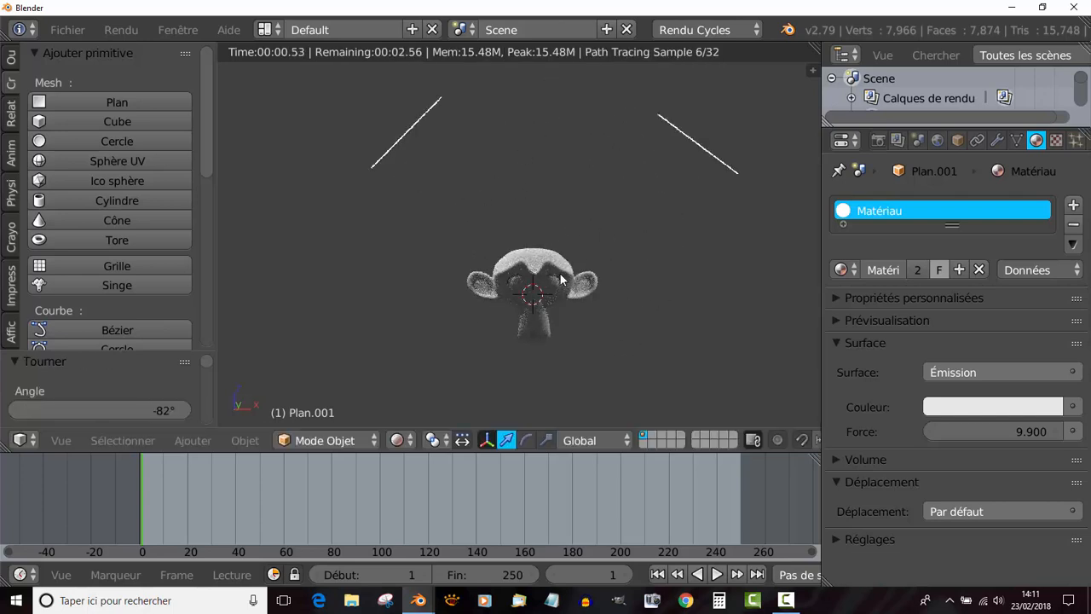
scroll(511, 288, down, 4)
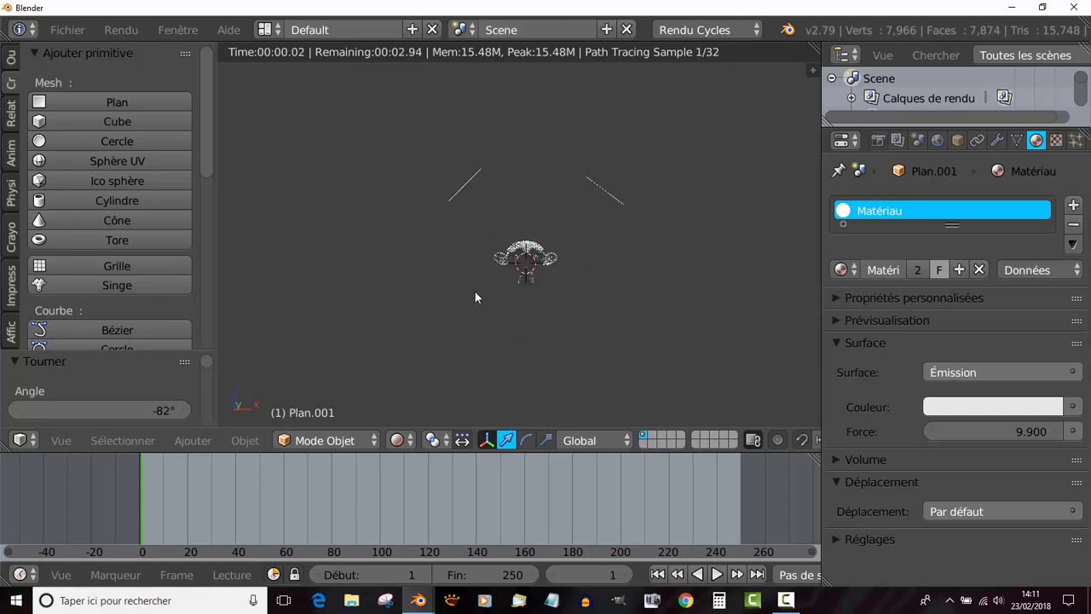
middle_drag(583, 221, 635, 244)
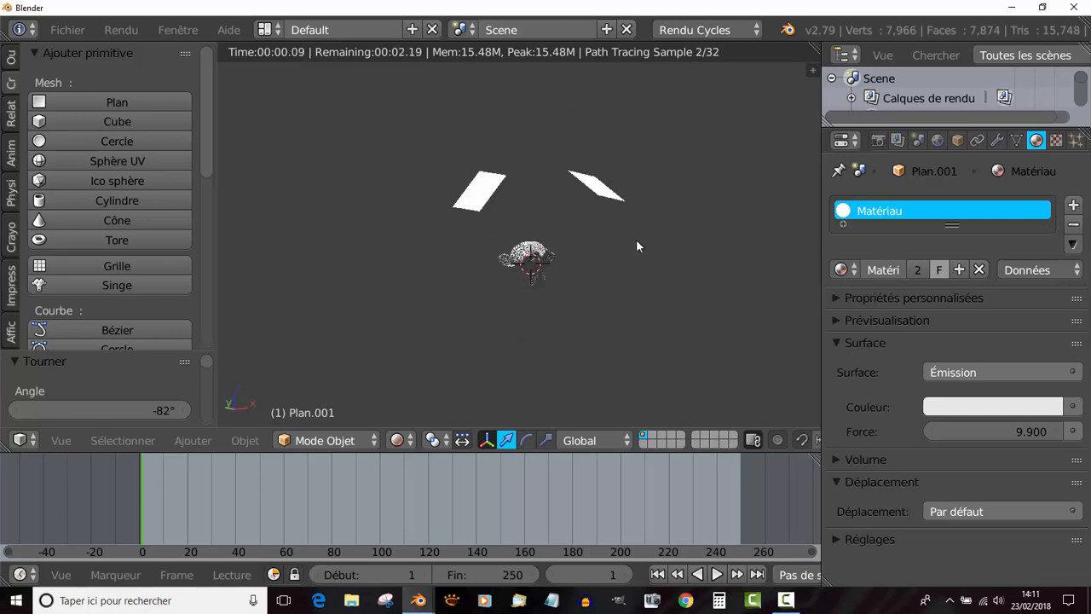
right_click(599, 196)
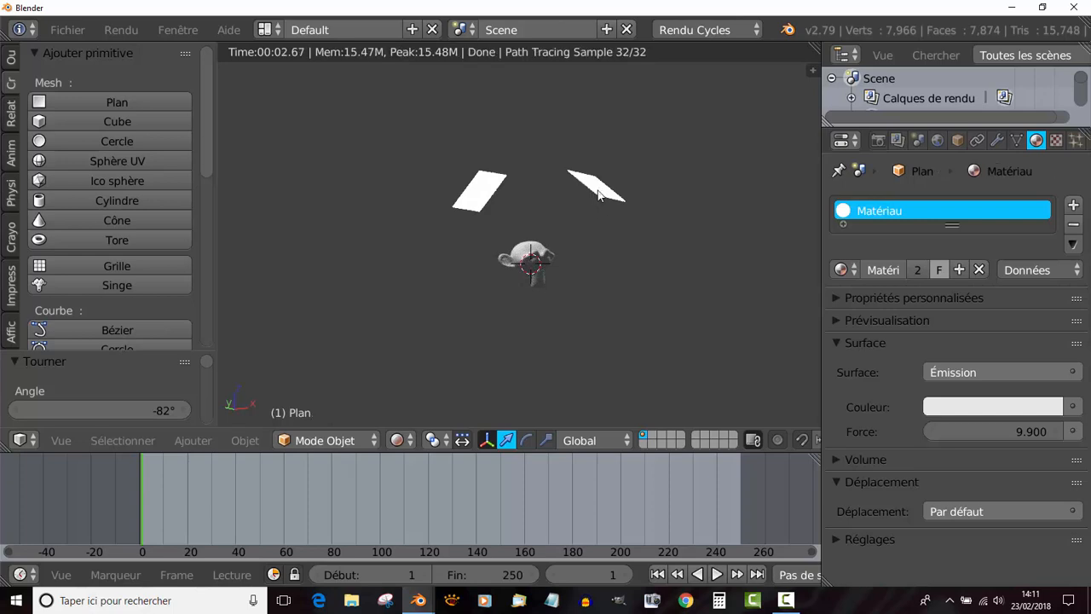
right_click(495, 211)
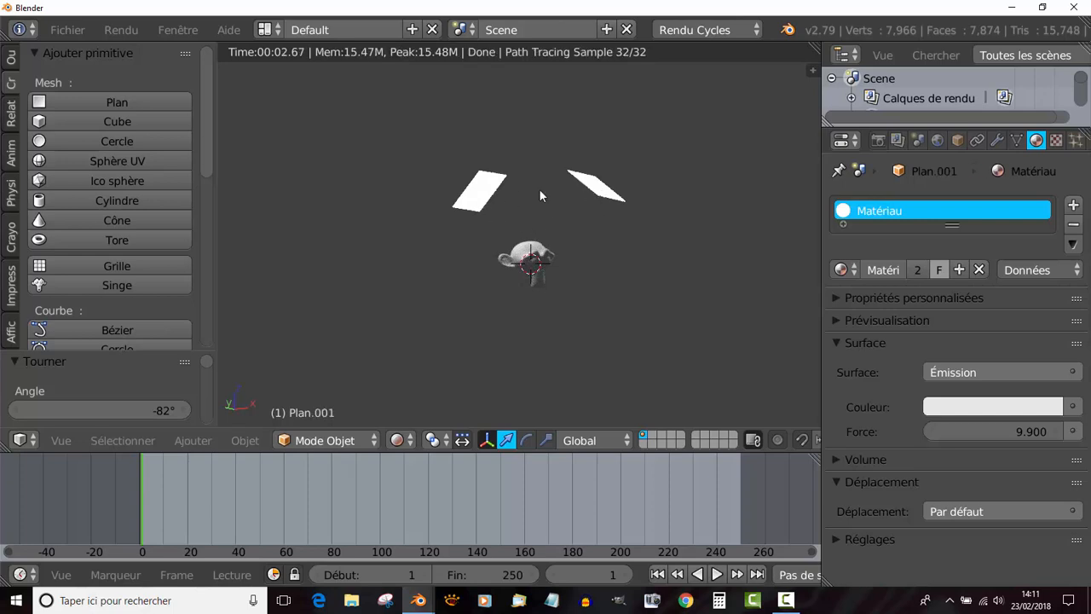
click(397, 439)
click(418, 372)
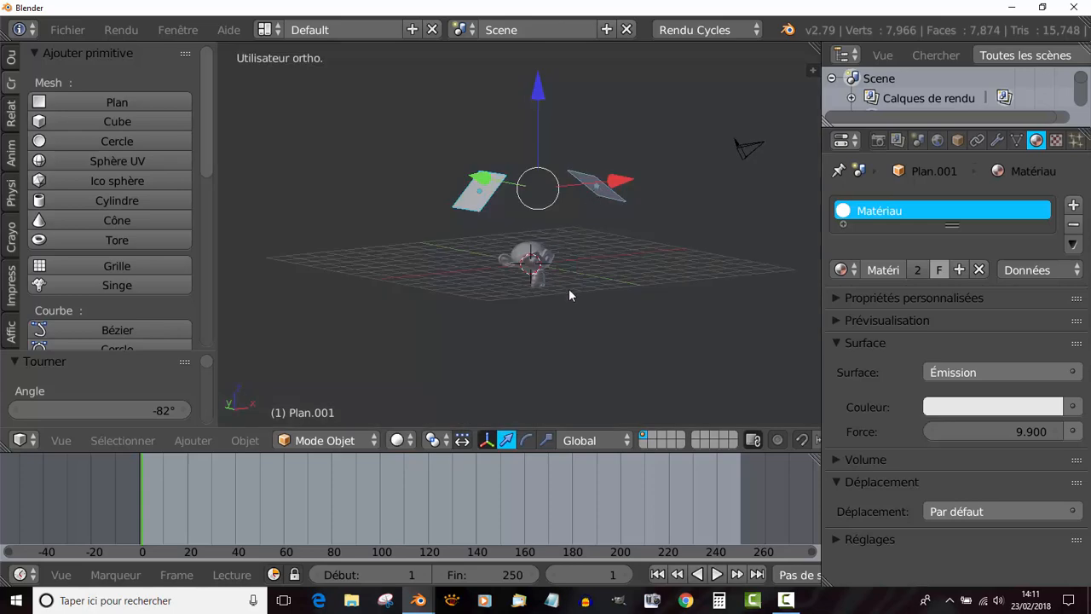
middle_drag(568, 288, 605, 321)
key(shift+d)
key(Escape)
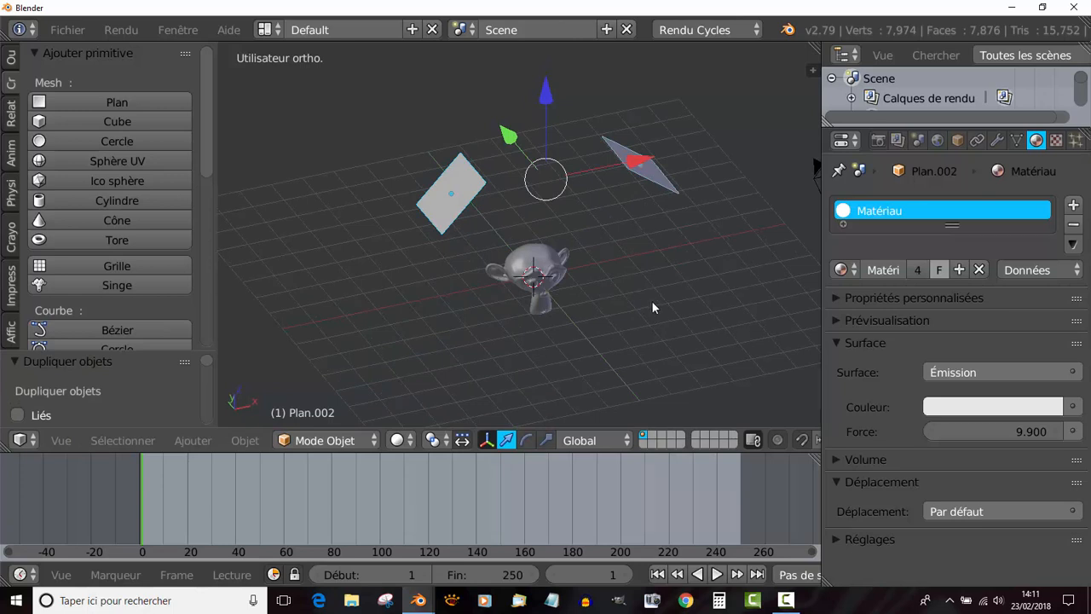
key(r)
key(z)
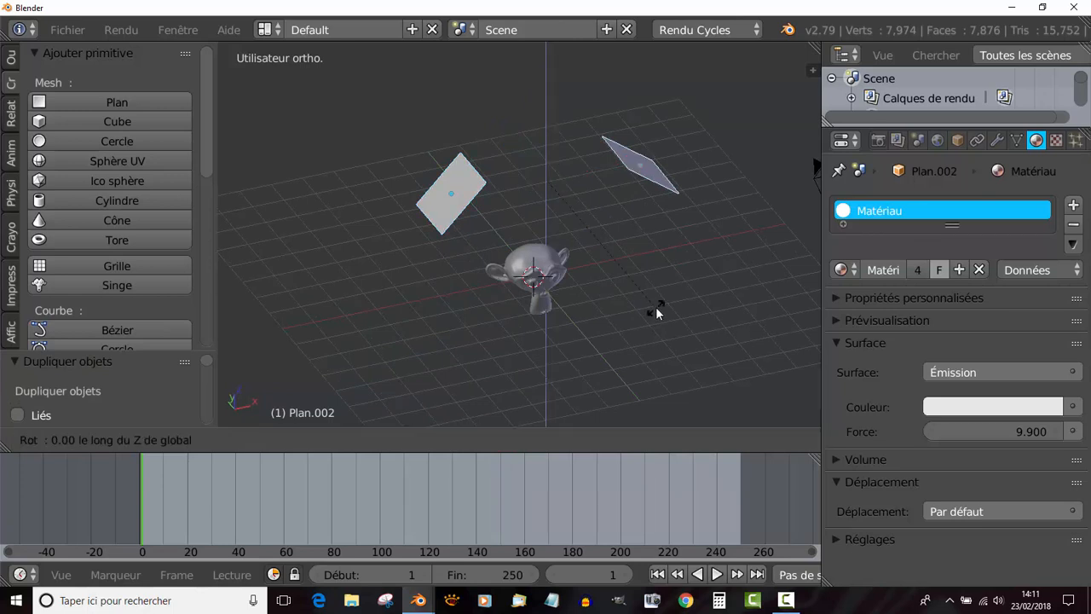
middle_drag(483, 337, 386, 296)
Examine the light from the four planes on the monkey in Rendered shading from different angles.
click(397, 439)
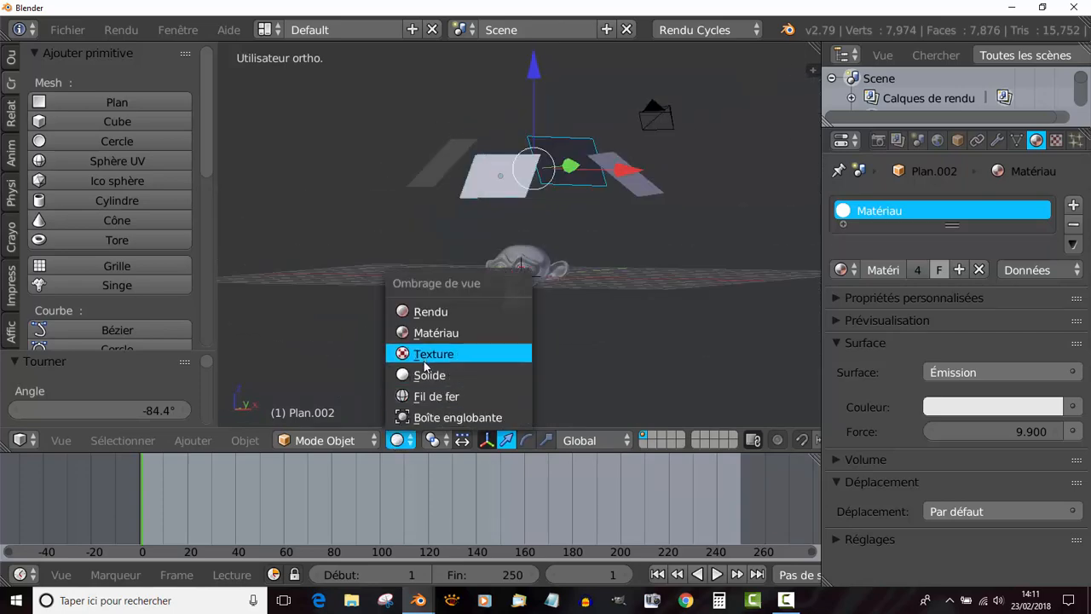
click(434, 312)
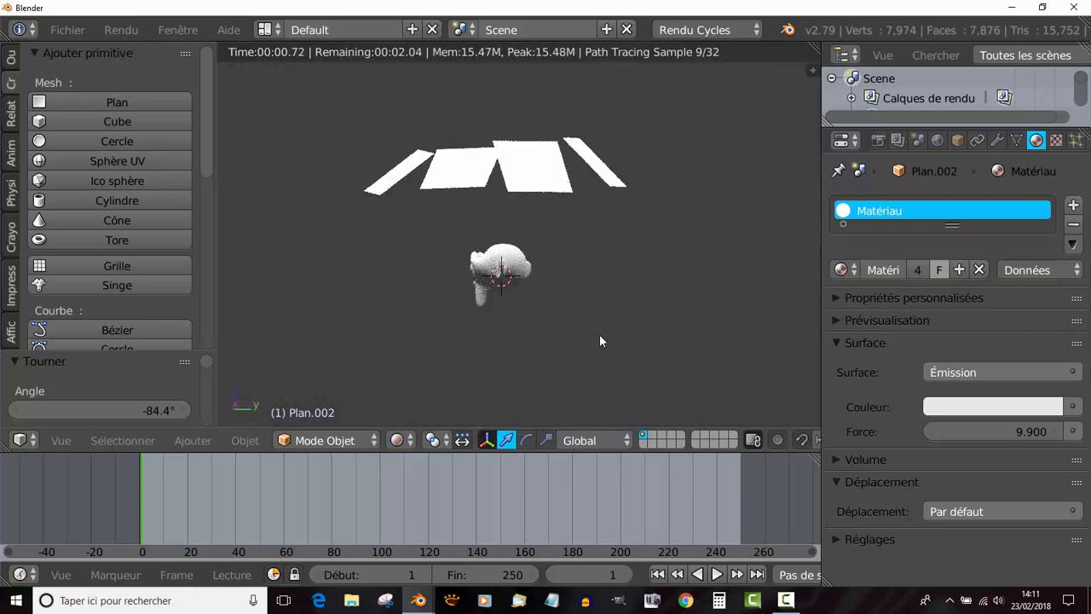
middle_drag(599, 334, 682, 181)
Select the light plane in front of the monkey's face and show the scene from the right in Solid shading.
right_click(689, 149)
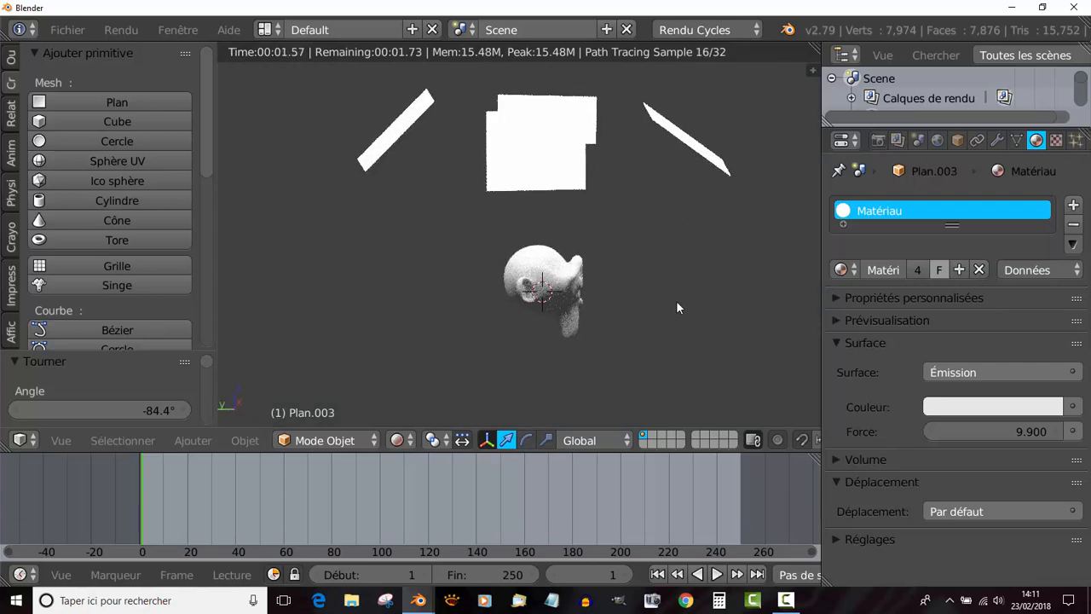
key(KP_9)
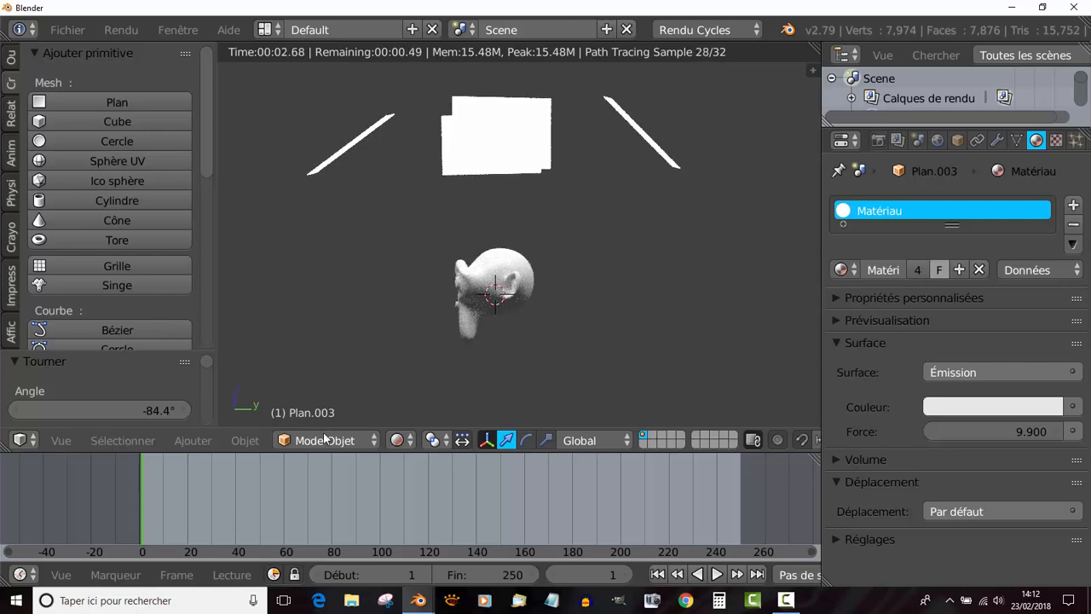
click(398, 440)
click(404, 375)
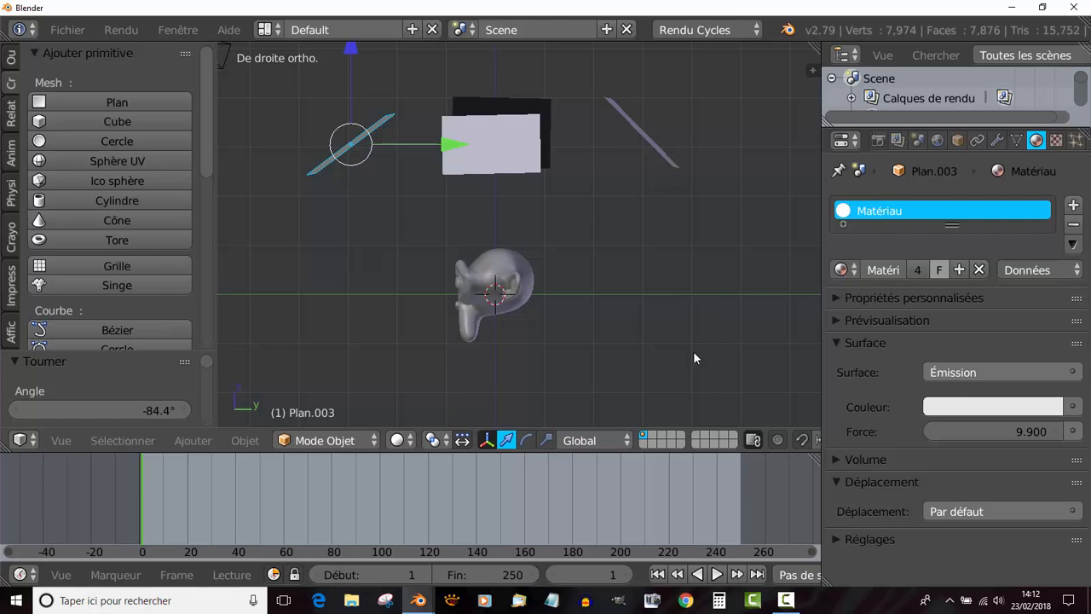
Duplicate the selected light plane, lower the copy below the monkey's face and rotate it about -94.5° towards the head.
key(shift+d)
key(Escape)
scroll(385, 161, down, 3)
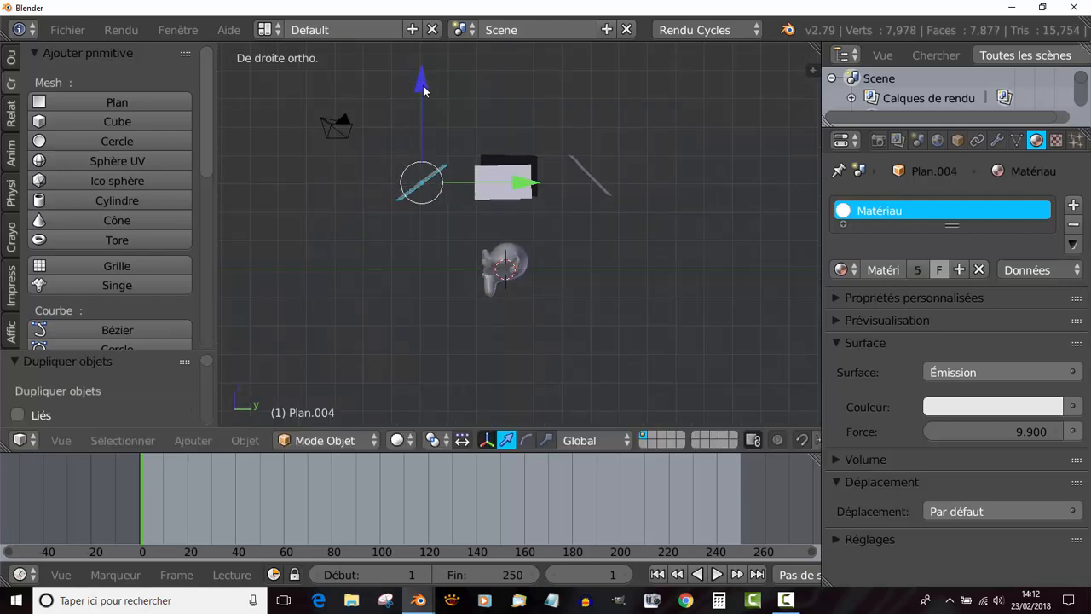
drag(424, 91, 456, 255)
key(r)
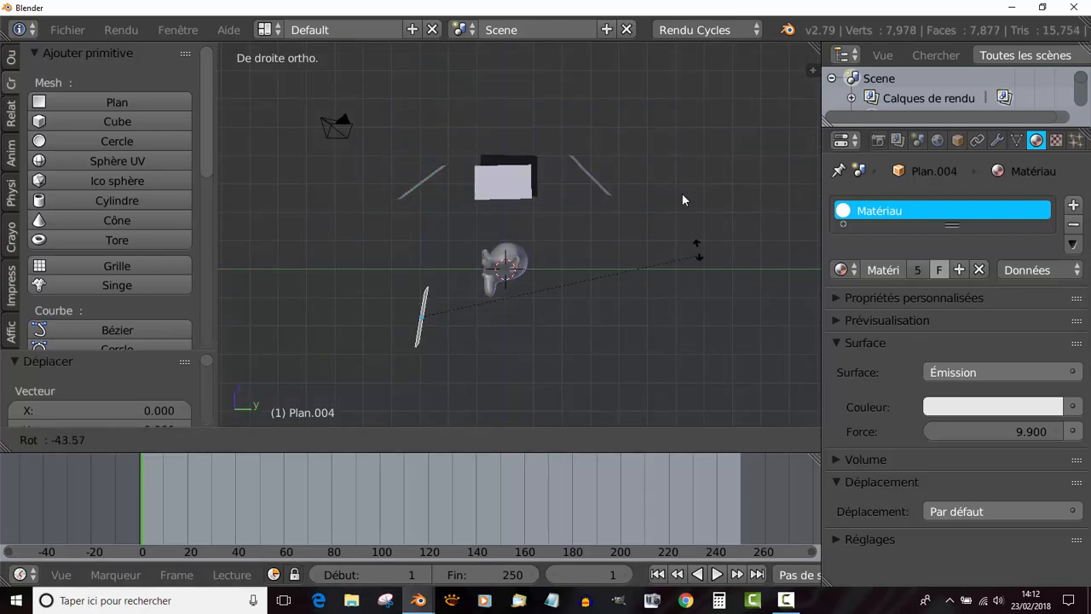
click(518, 130)
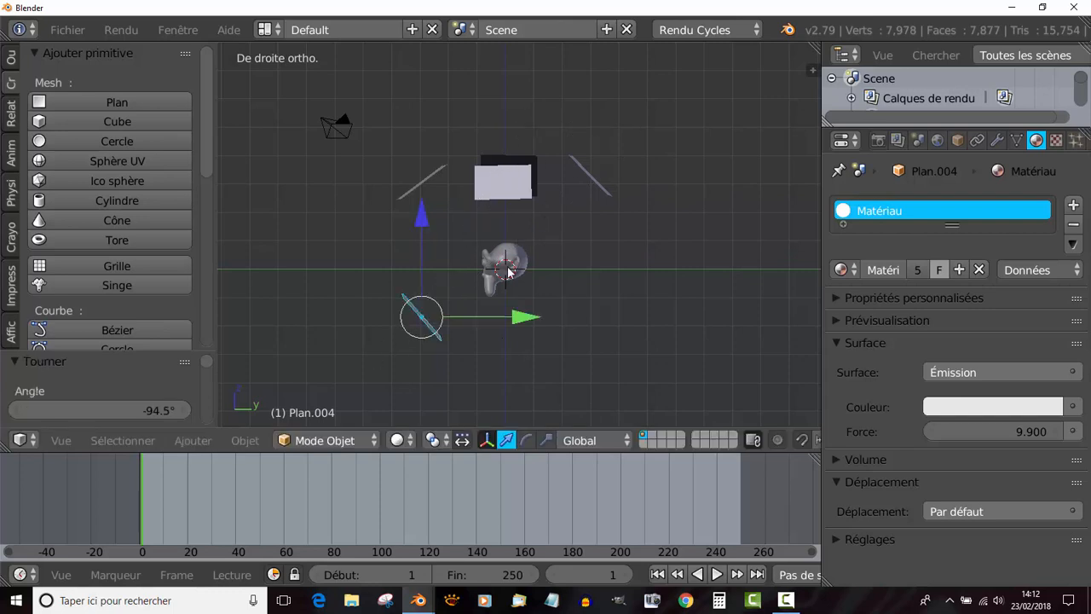
Switch to Rendered shading and reduce the light planes' emission strength to 2.5.
middle_drag(509, 271, 534, 372)
click(401, 441)
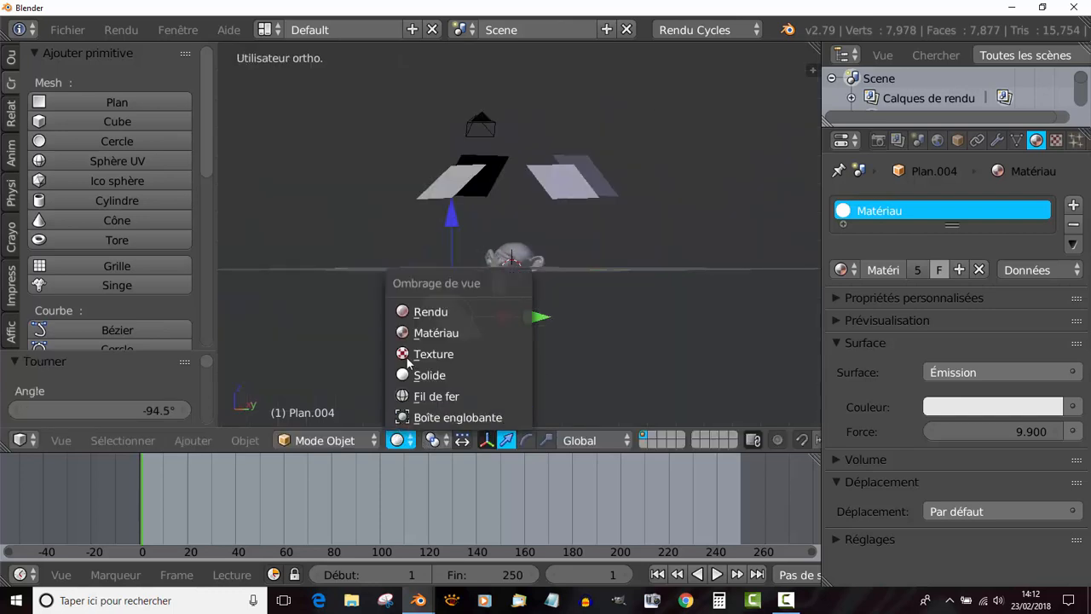
click(417, 313)
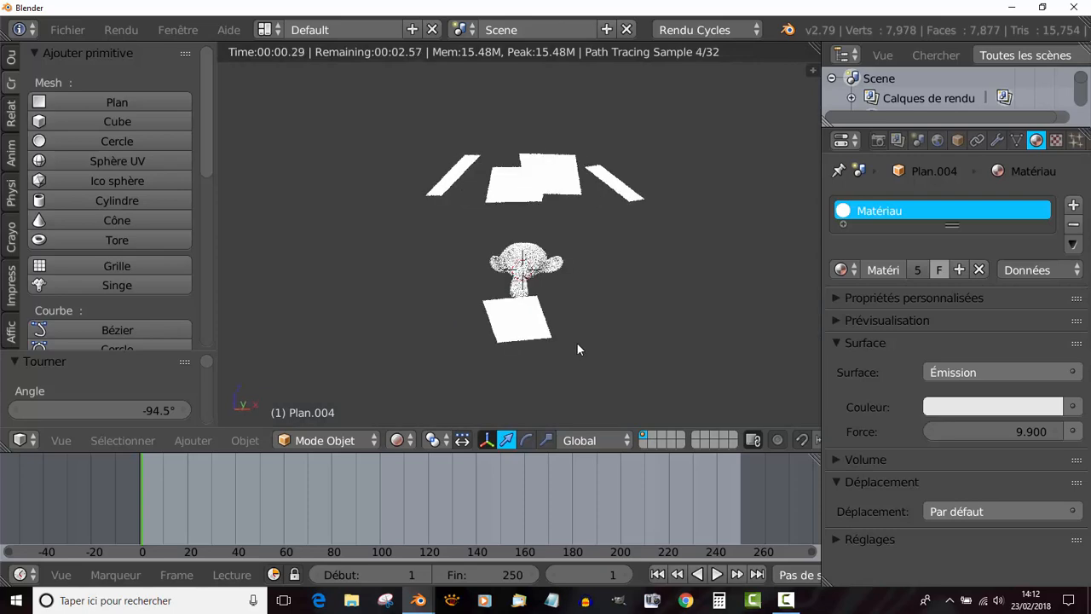
scroll(576, 342, up, 2)
scroll(576, 342, up, 3)
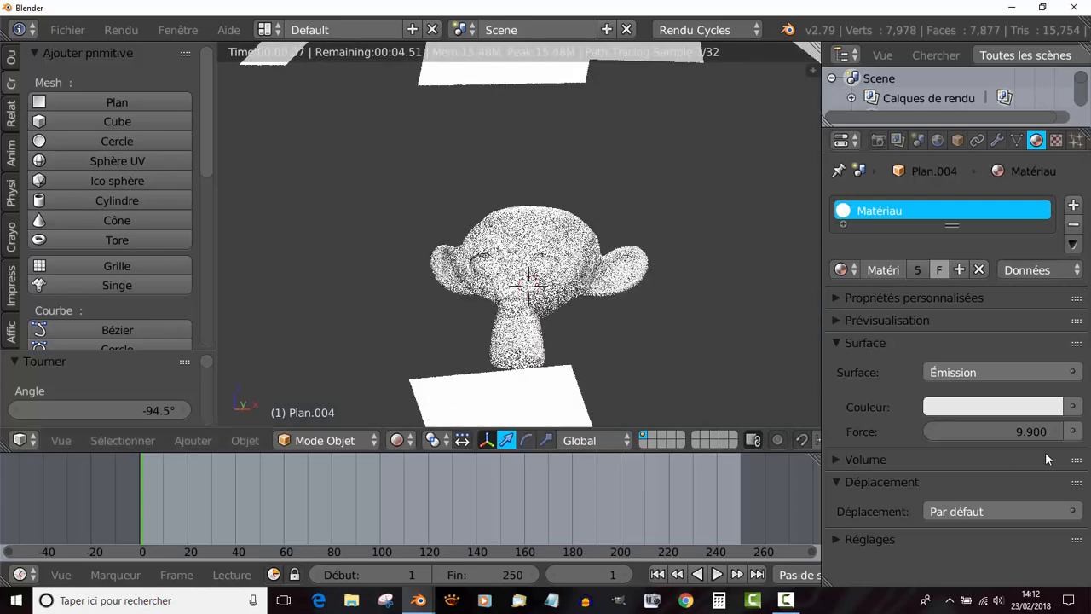
drag(993, 431, 954, 432)
middle_drag(687, 269, 596, 303)
scroll(618, 327, up, 2)
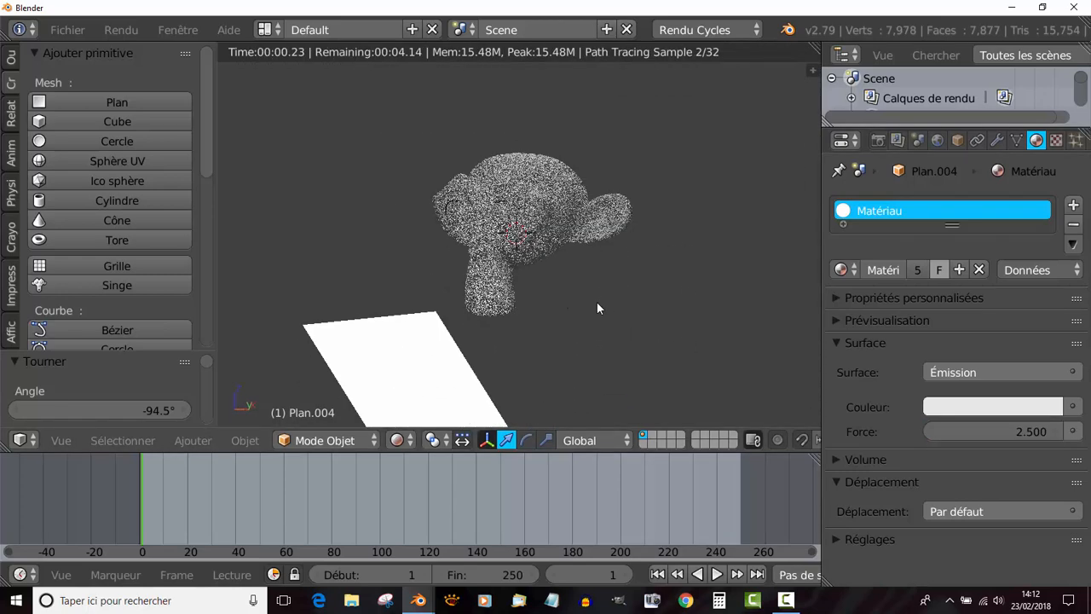
scroll(575, 306, up, 2)
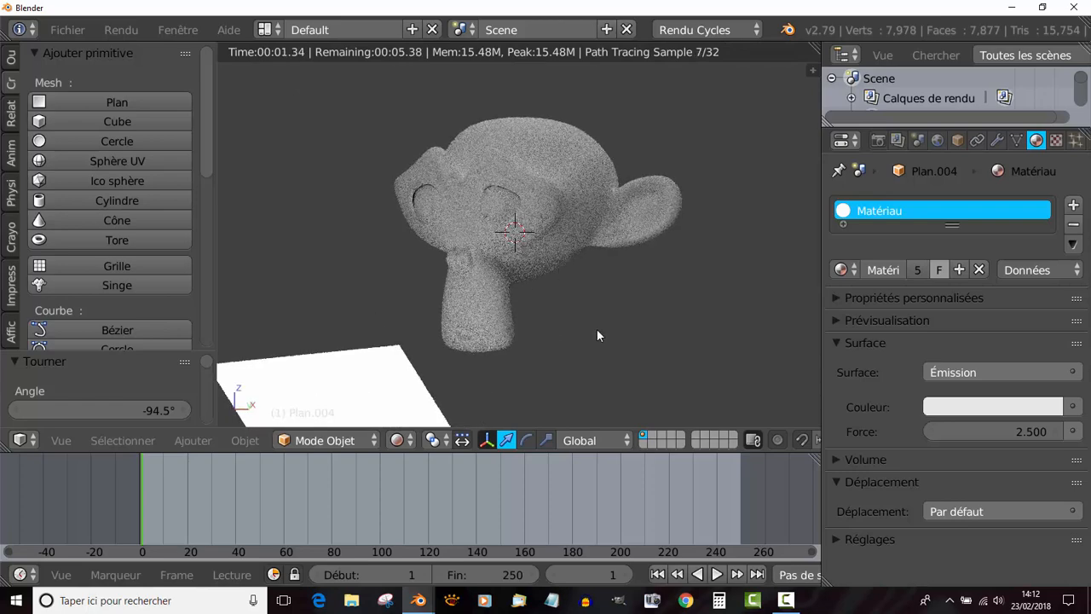
Give the monkey head a new material and set its diffuse colour to a light red.
right_click(488, 263)
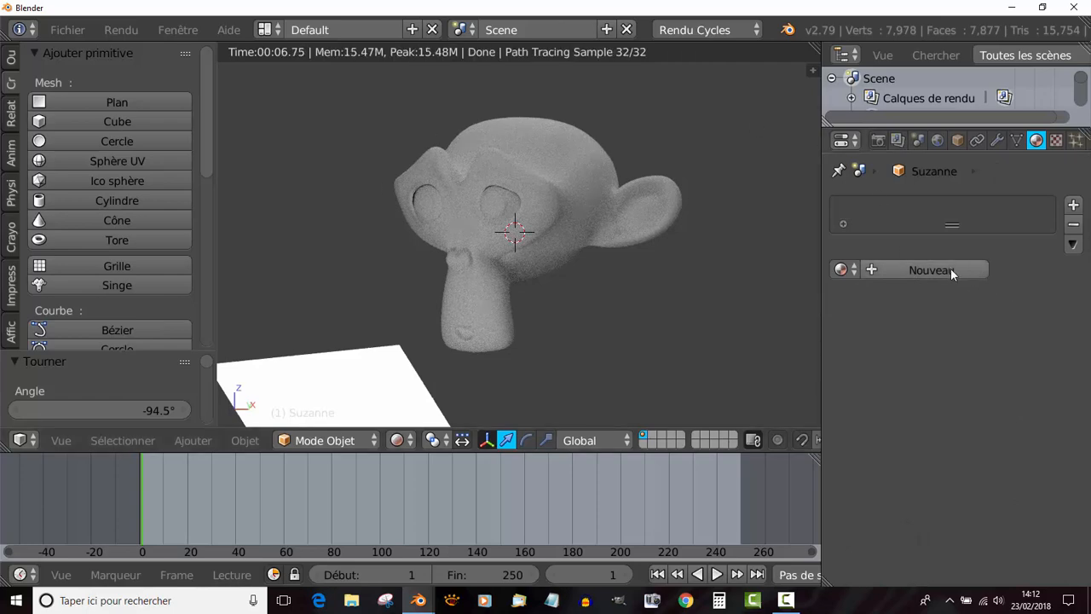
click(926, 271)
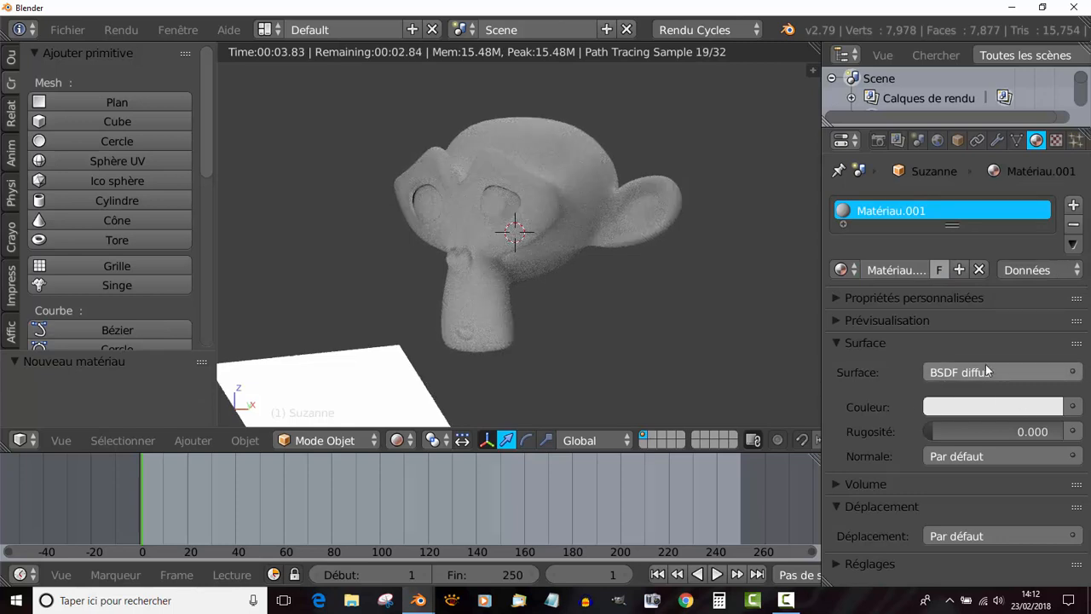
click(997, 409)
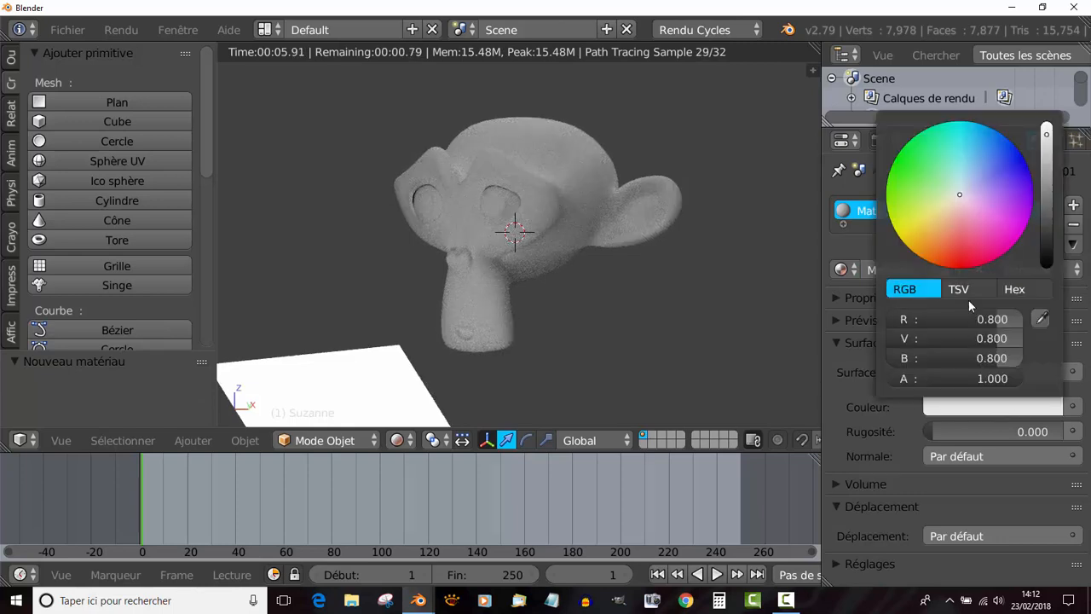
click(957, 235)
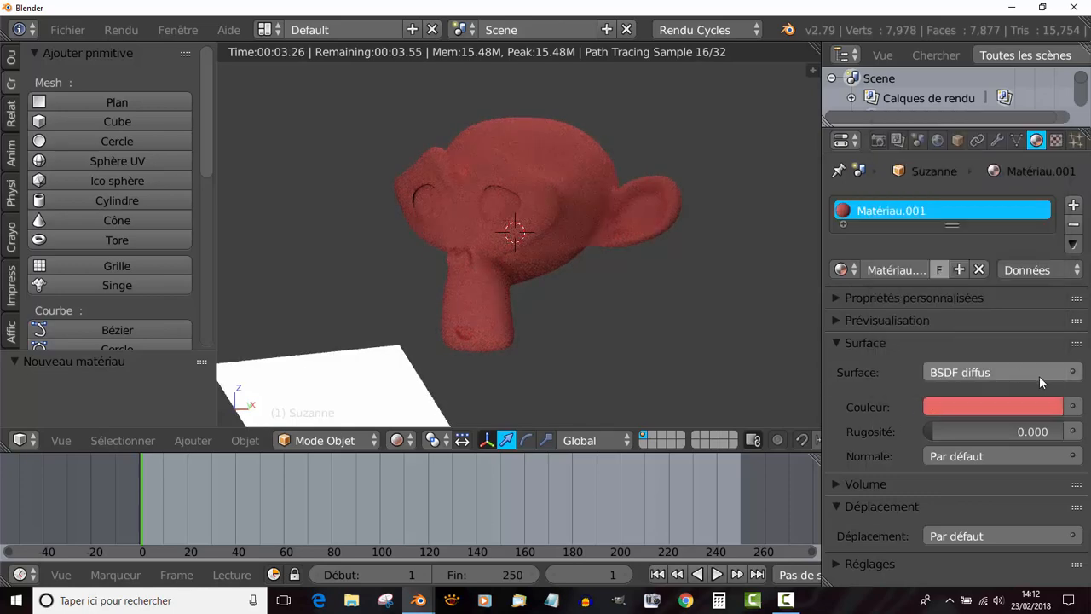
Change the monkey material's surface shader to BSDF guidé.
click(1069, 376)
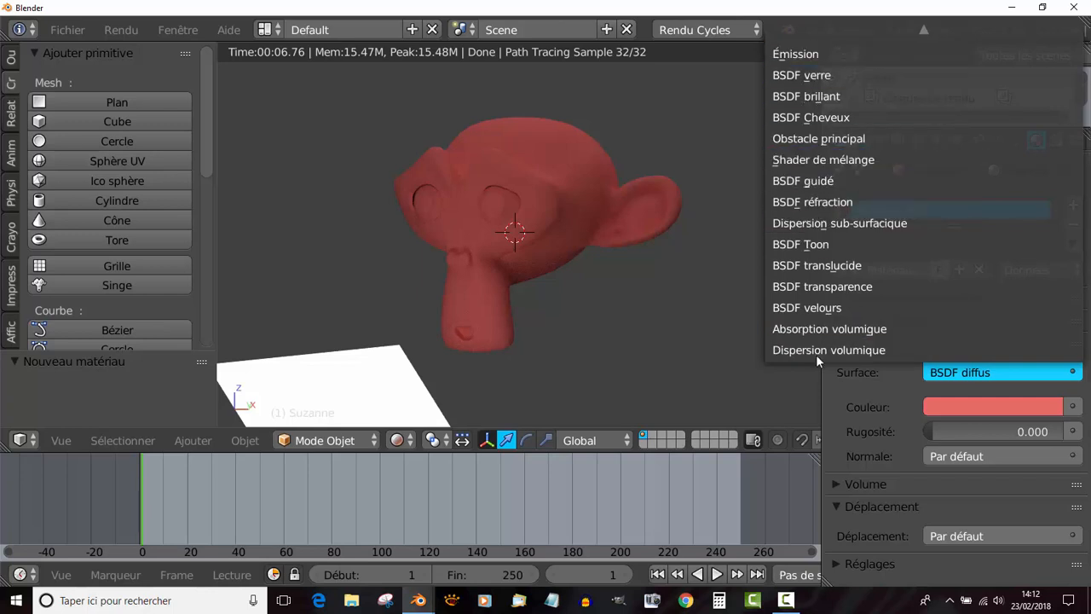
click(1077, 378)
click(835, 182)
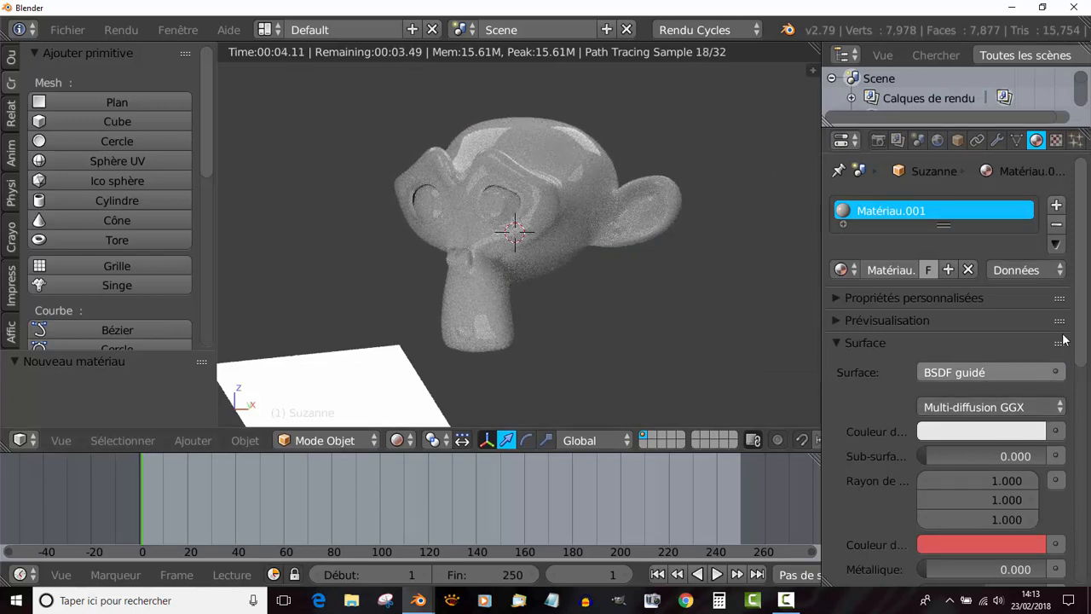
drag(1079, 316, 1089, 443)
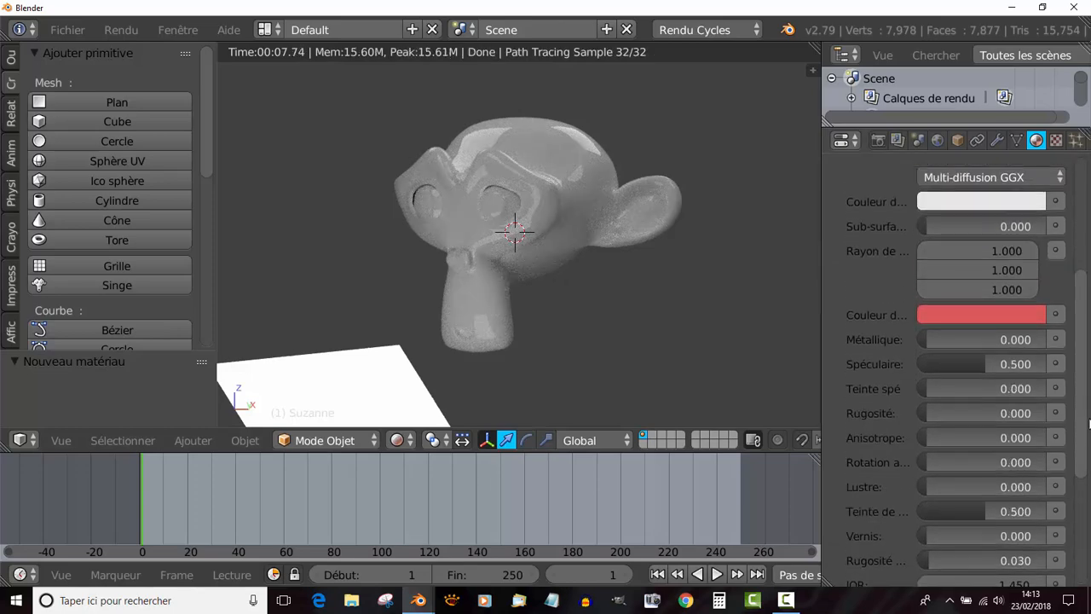
Set the monkey material's sheen tint to 0, specular to about 0.861 and metallic to about 0.725.
drag(996, 512, 926, 512)
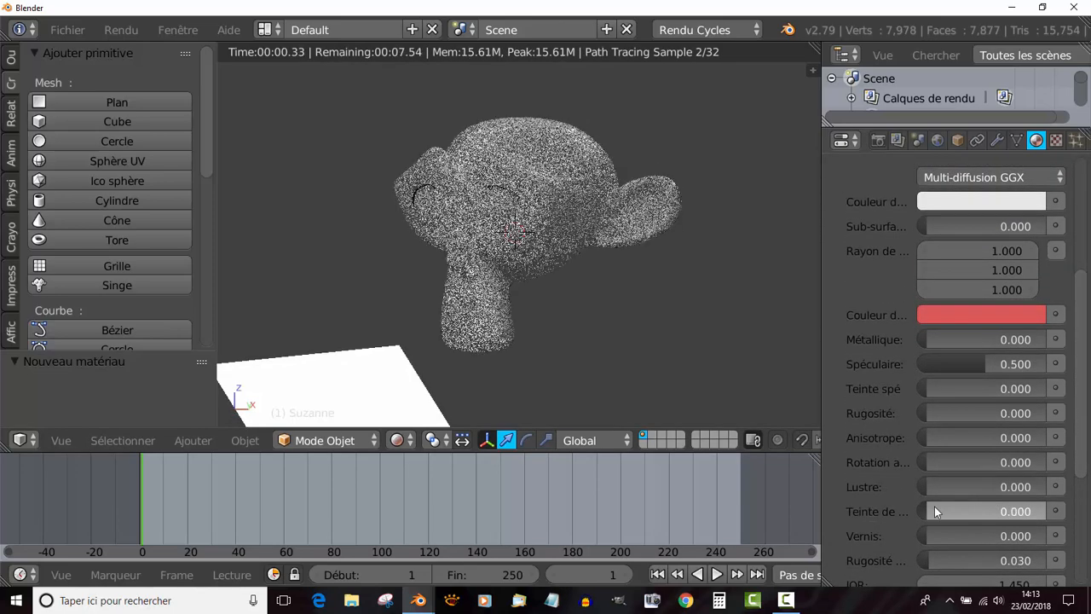
drag(984, 365, 926, 364)
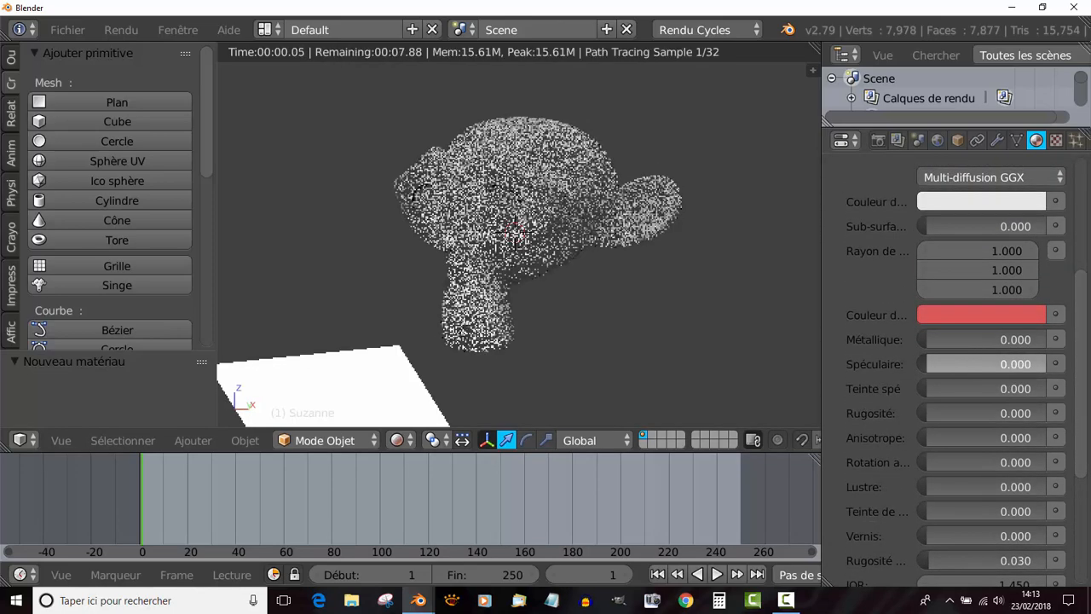
scroll(725, 247, up, 2)
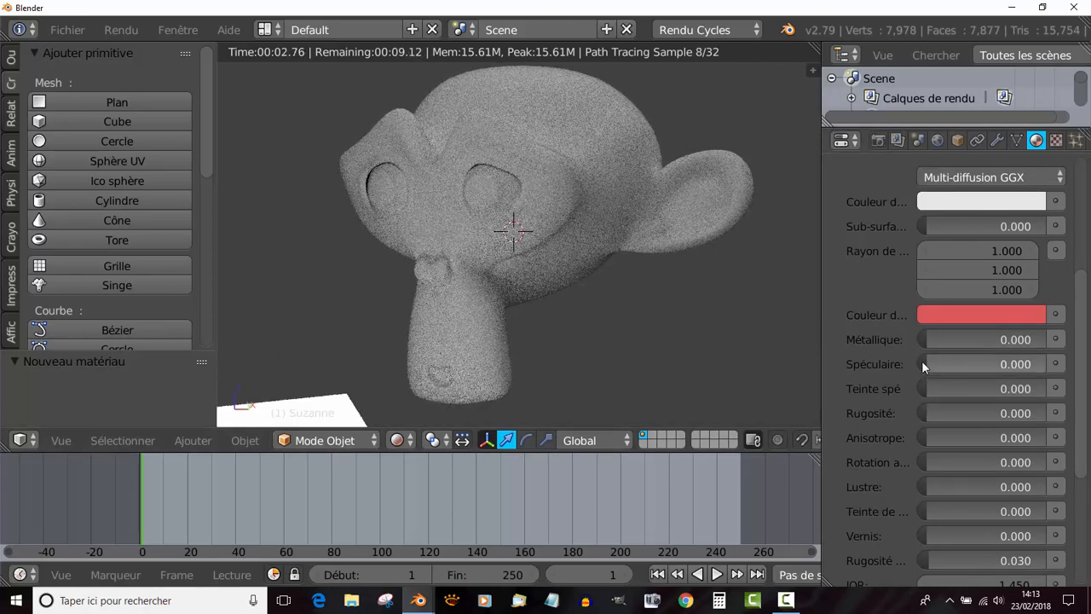
drag(922, 363, 1017, 365)
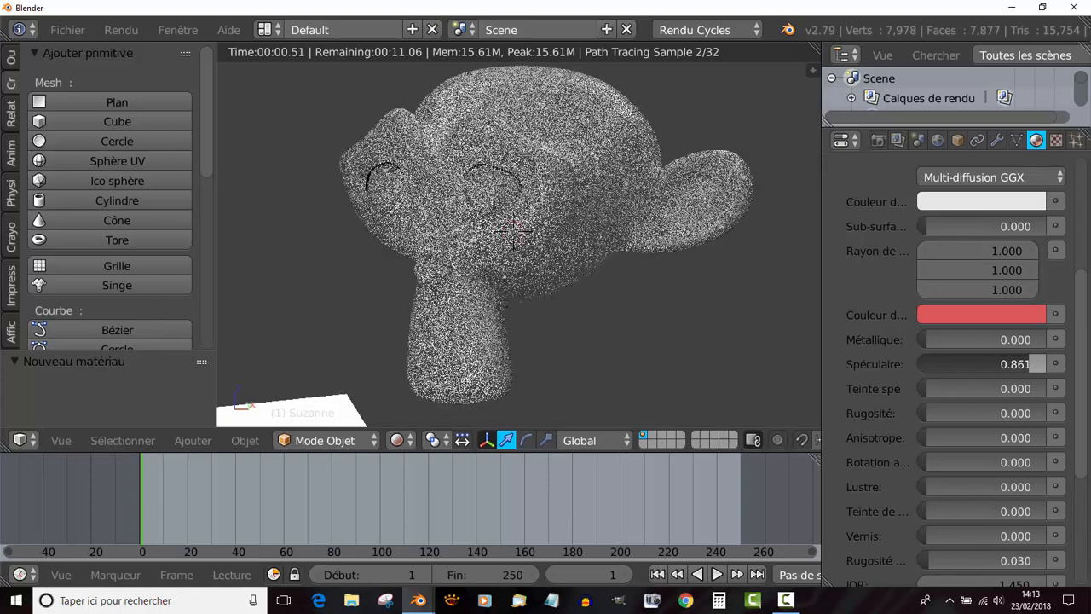
drag(935, 341, 1024, 340)
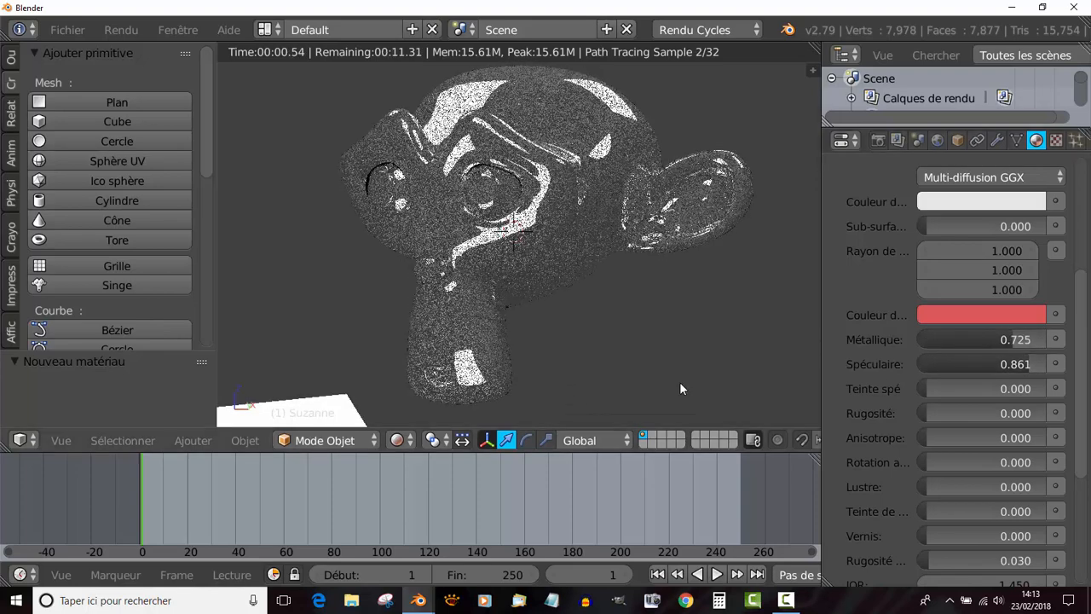
scroll(679, 381, down, 3)
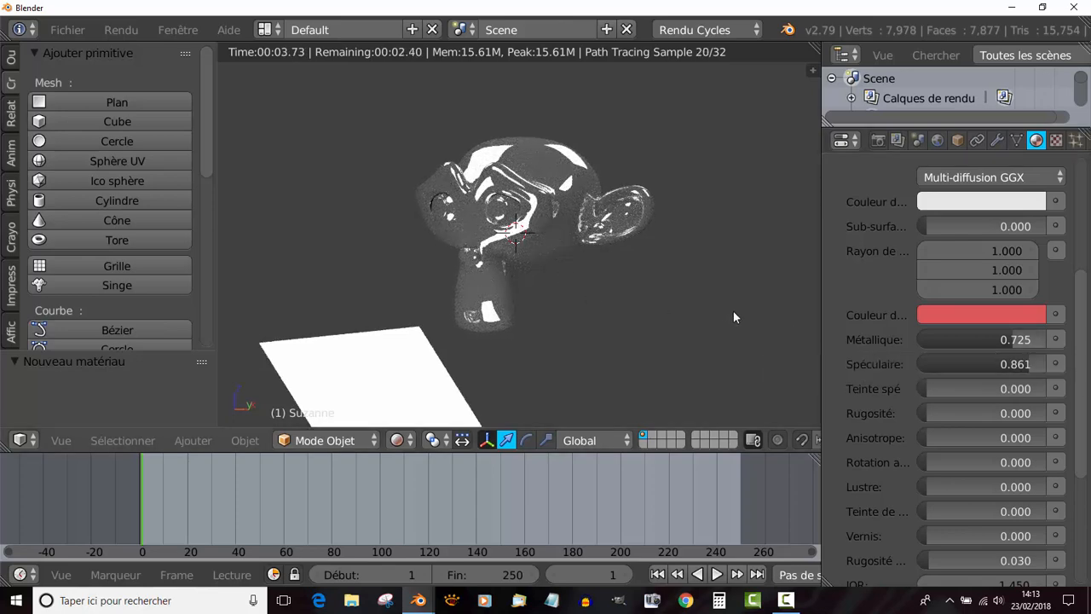
scroll(724, 328, up, 1)
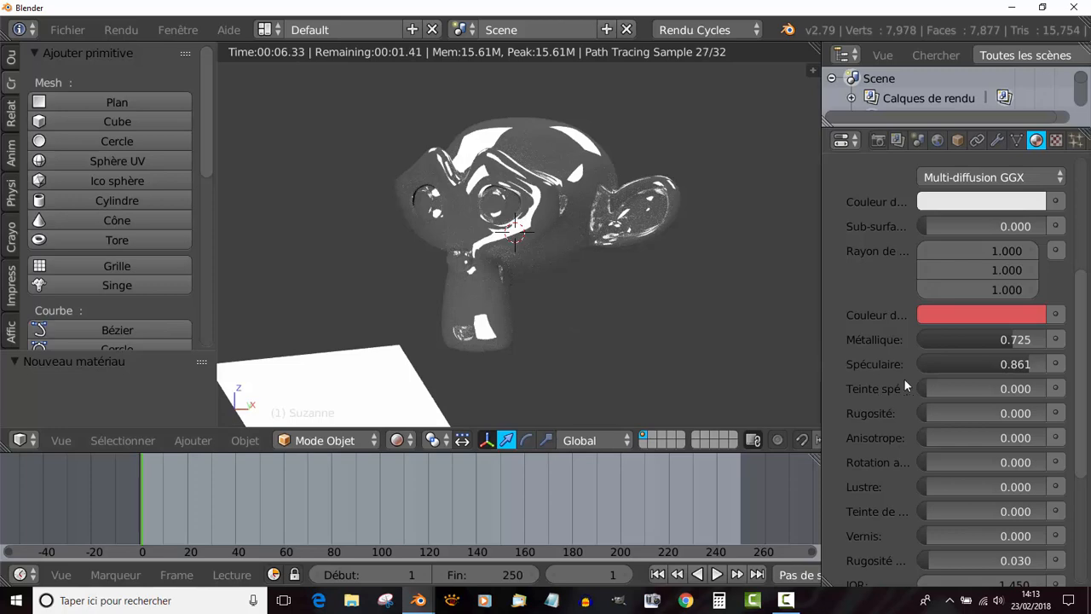
Widen the properties area and set the monkey material's base colour to a light golden orange.
click(980, 202)
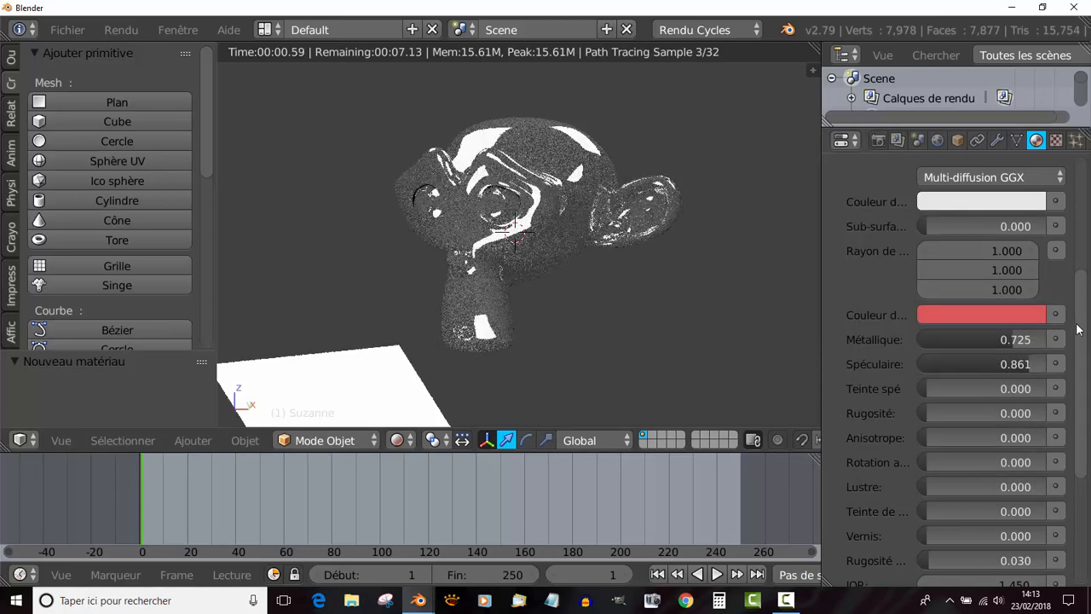
scroll(858, 256, up, 2)
drag(821, 214, 712, 216)
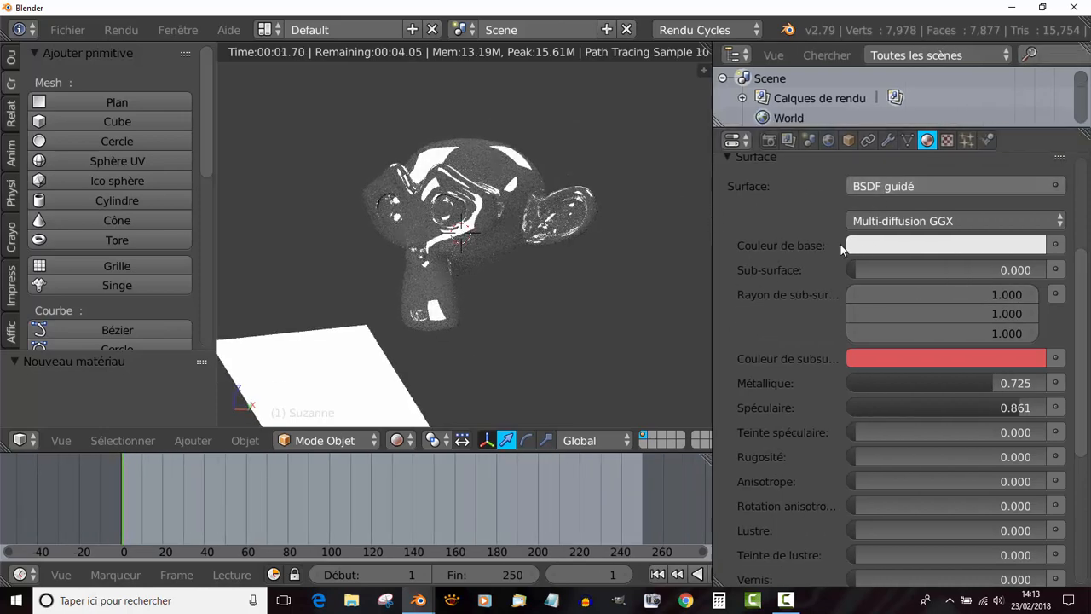
click(922, 247)
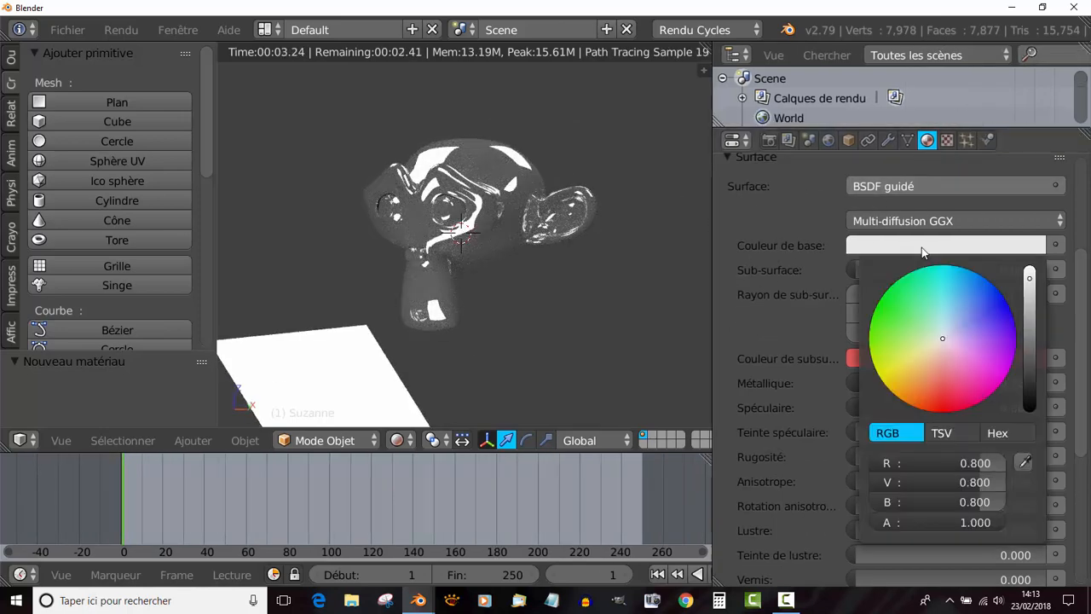
click(928, 385)
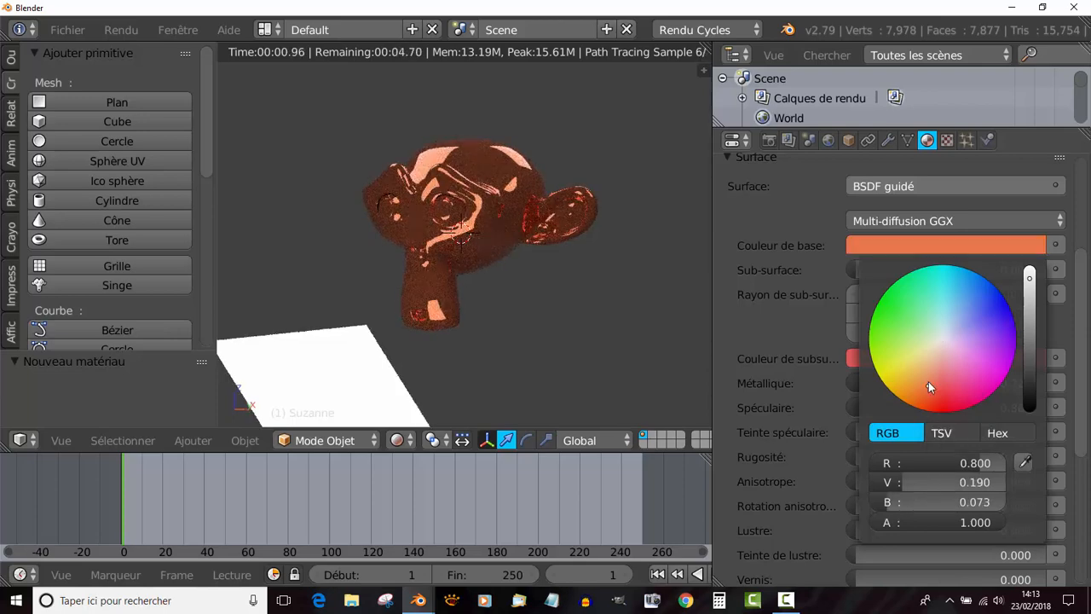
click(927, 377)
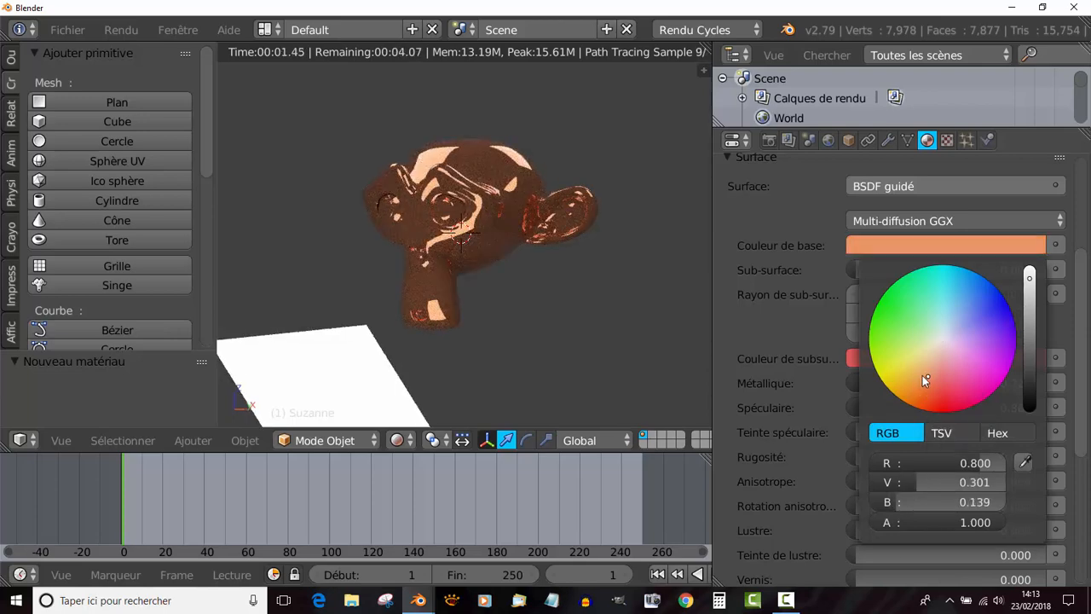
click(923, 380)
click(925, 381)
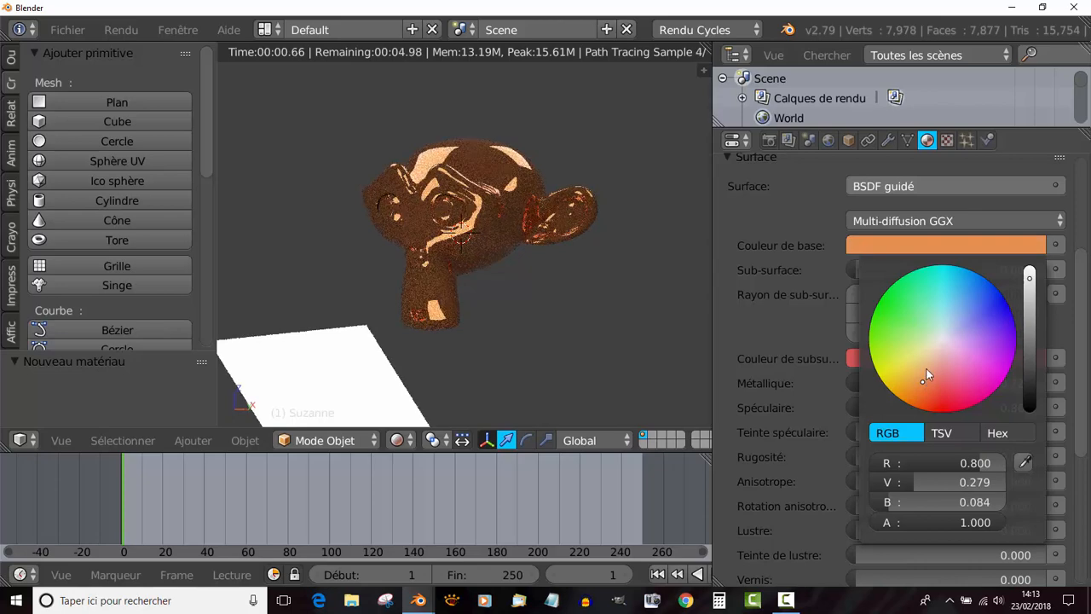
click(925, 369)
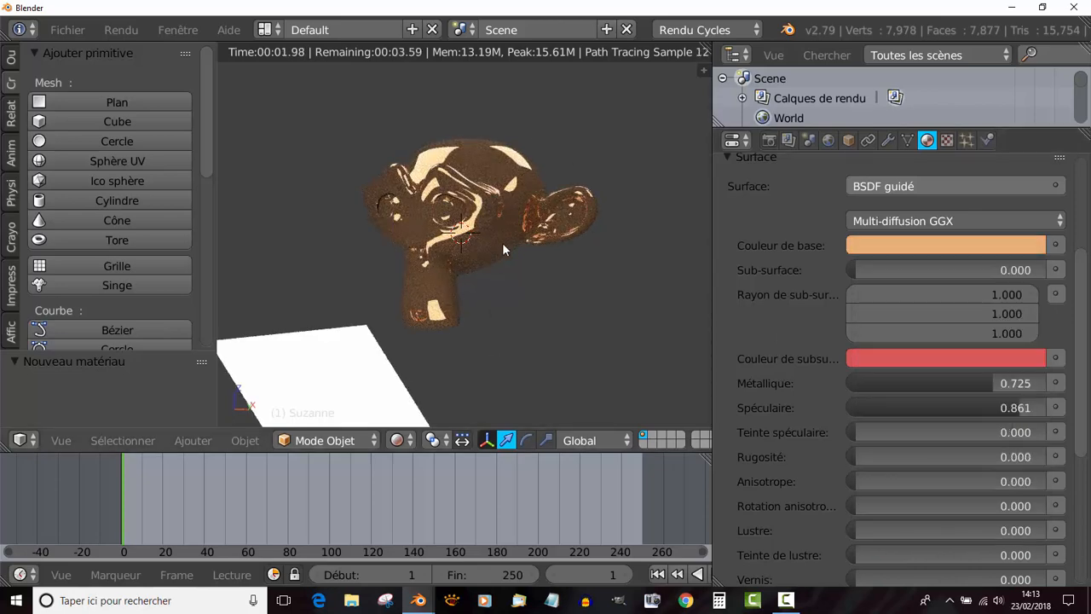
Try full metallic at 1.000, and settle on metallic about 0.682 and specular about 0.597 for the monkey material.
scroll(502, 243, up, 4)
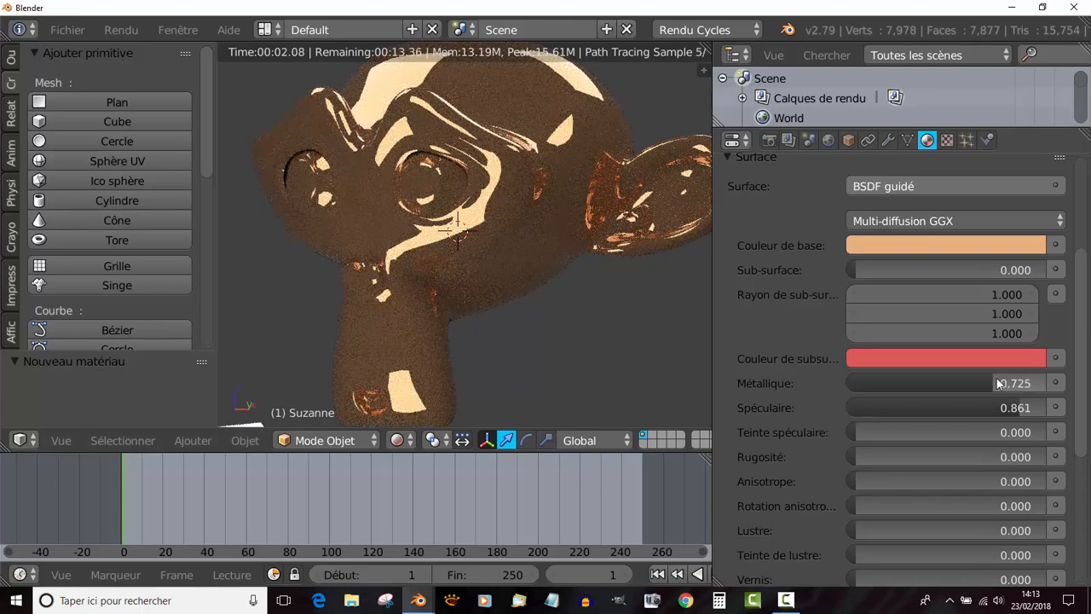
drag(999, 384, 1053, 384)
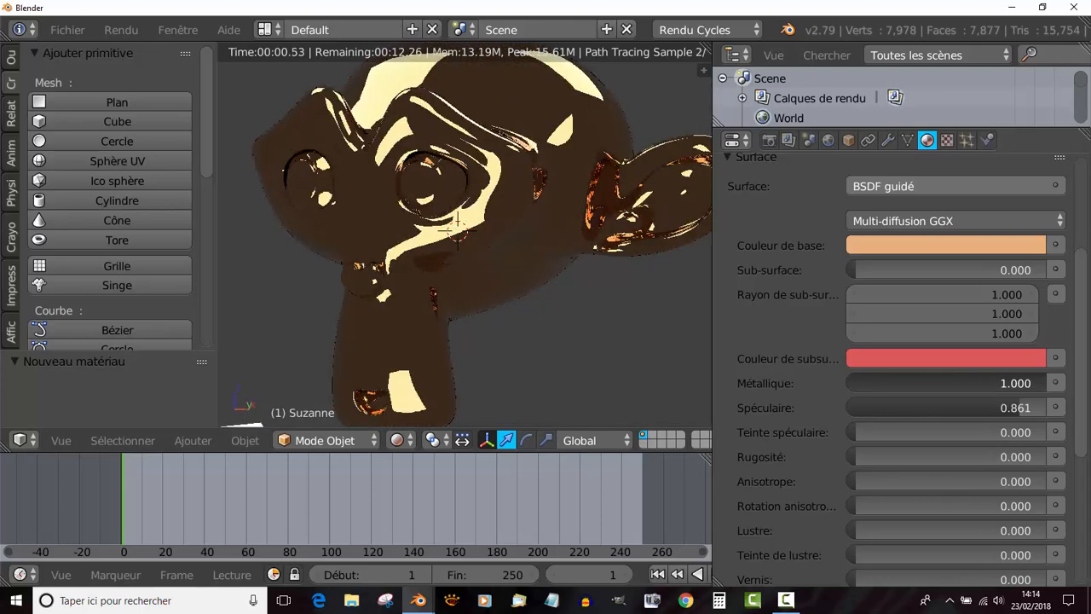
drag(1053, 385, 990, 384)
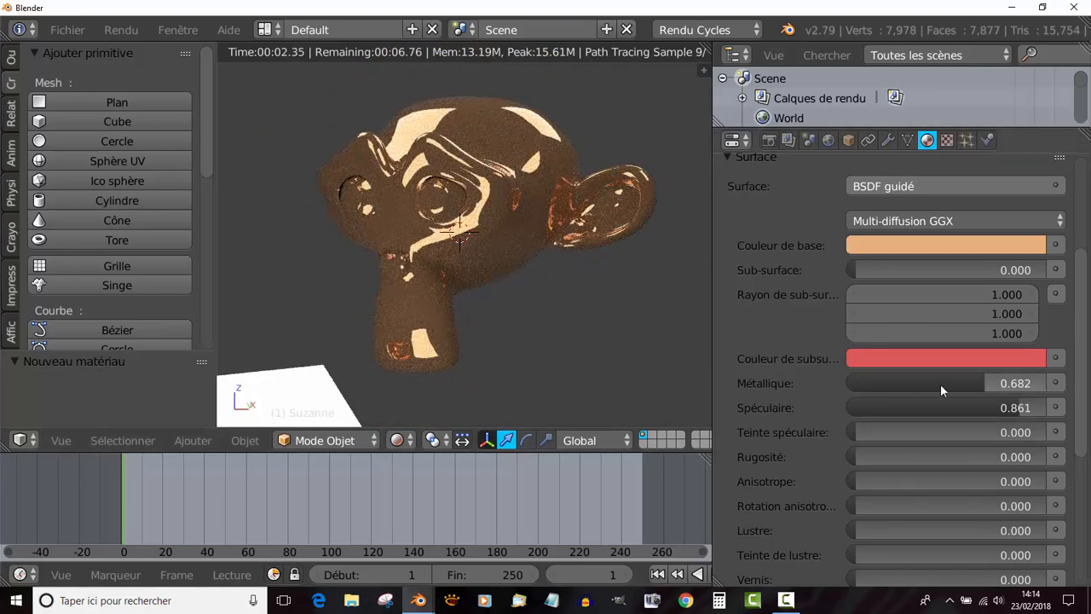
drag(1016, 408, 967, 408)
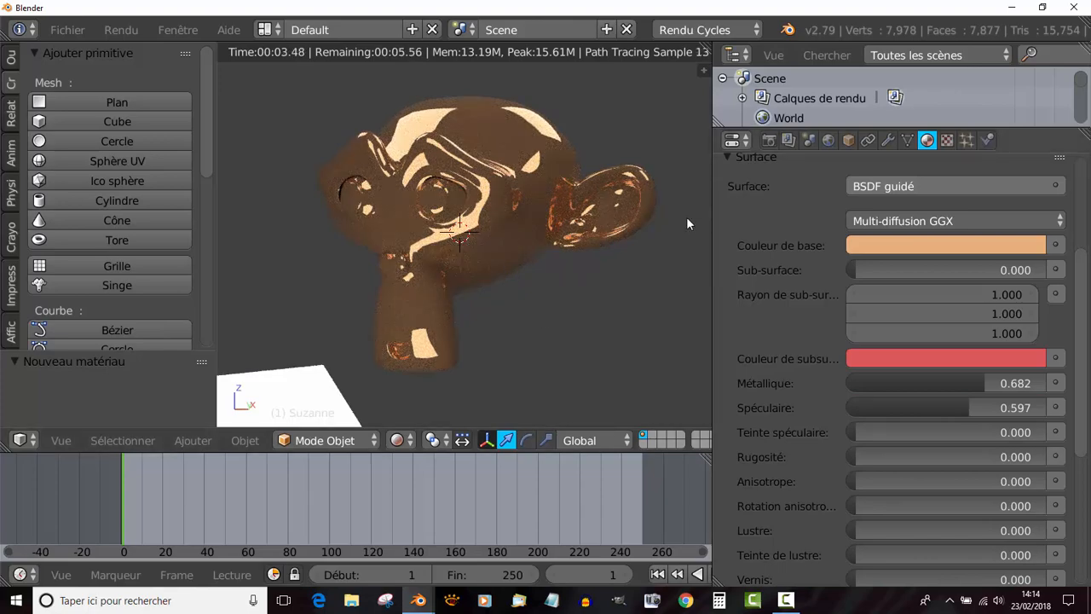
scroll(637, 240, up, 1)
scroll(596, 273, up, 3)
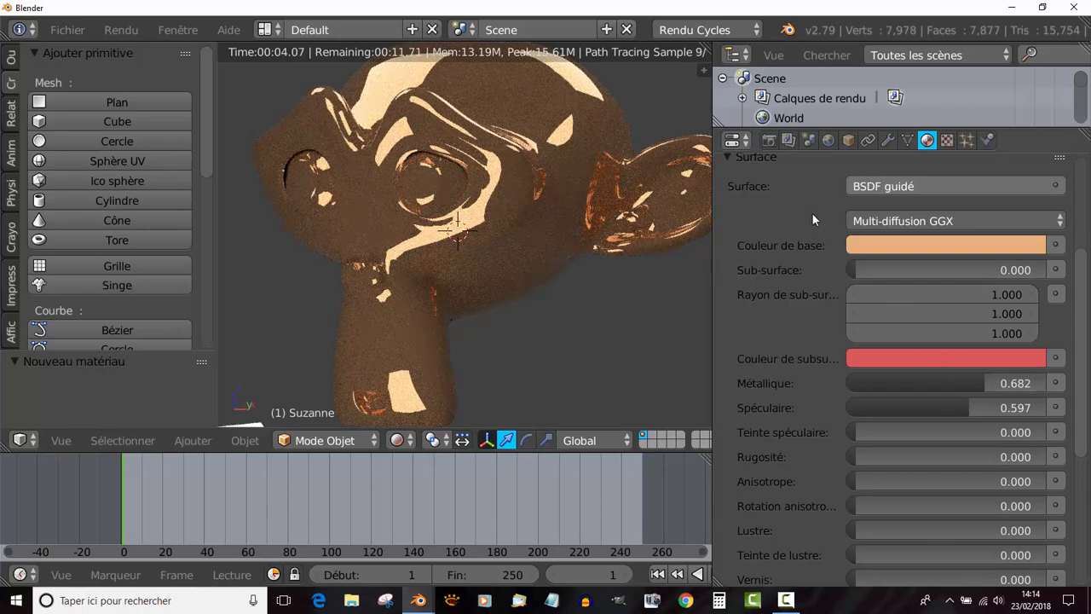
scroll(514, 287, down, 4)
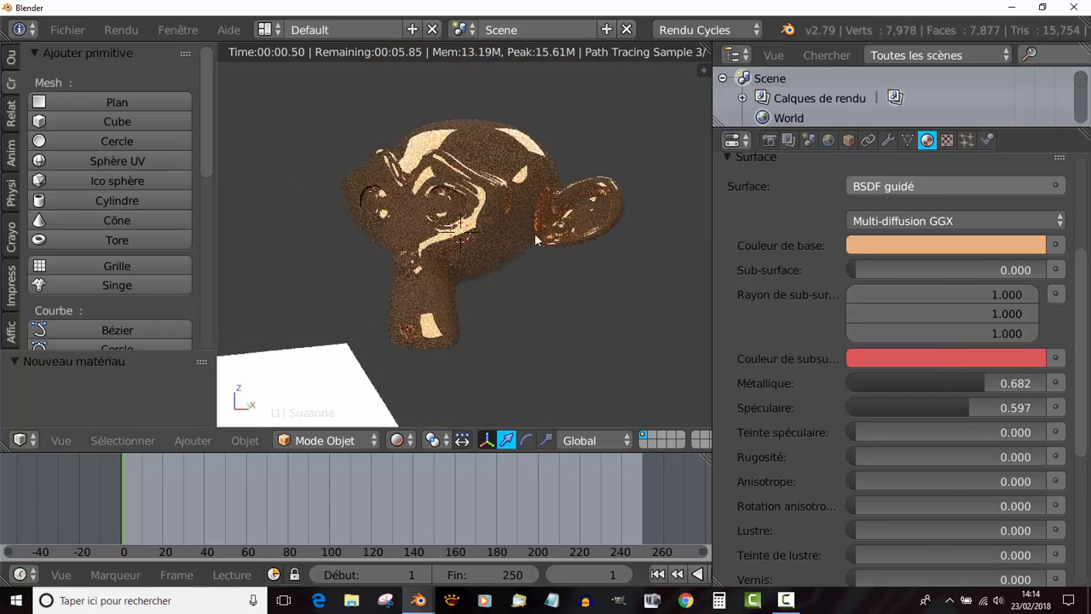
Enable nodes for the world's surface and set its background colour to a muted brown.
click(828, 140)
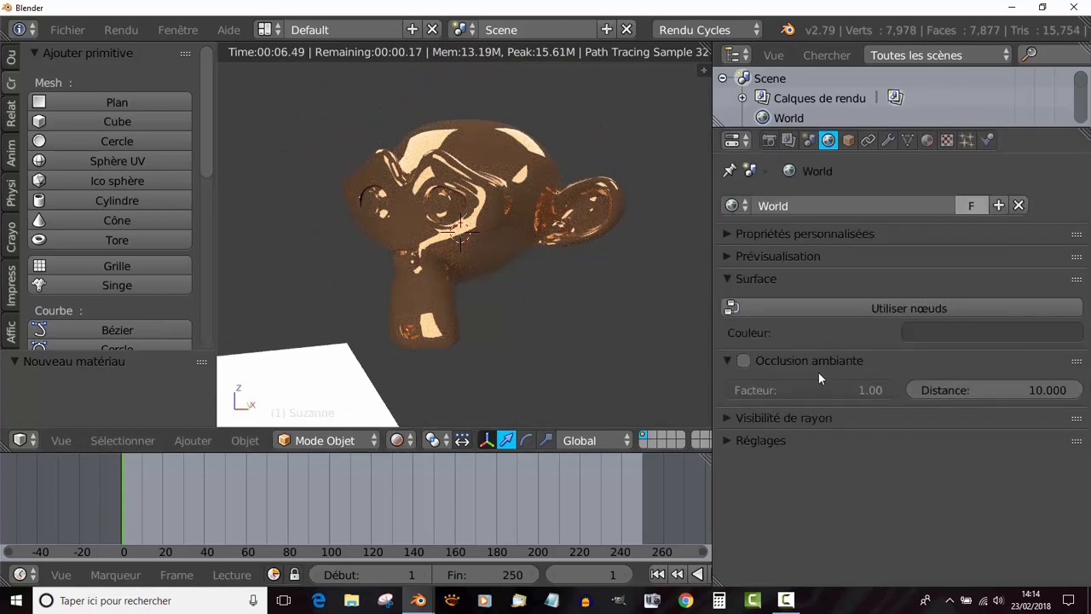
click(929, 309)
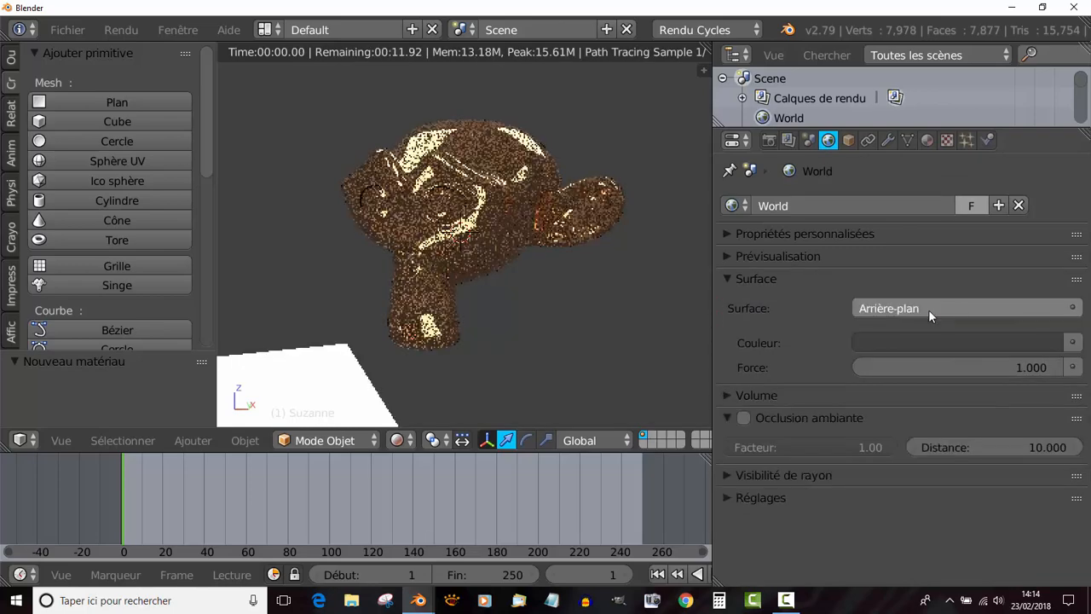
click(994, 344)
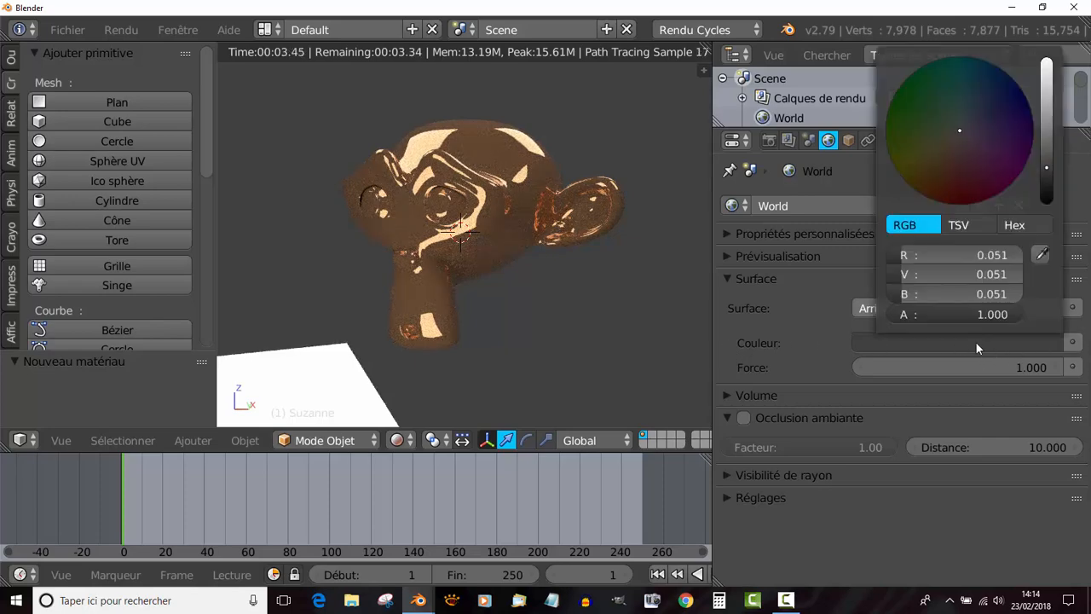
click(984, 342)
click(950, 149)
drag(1047, 168, 1047, 141)
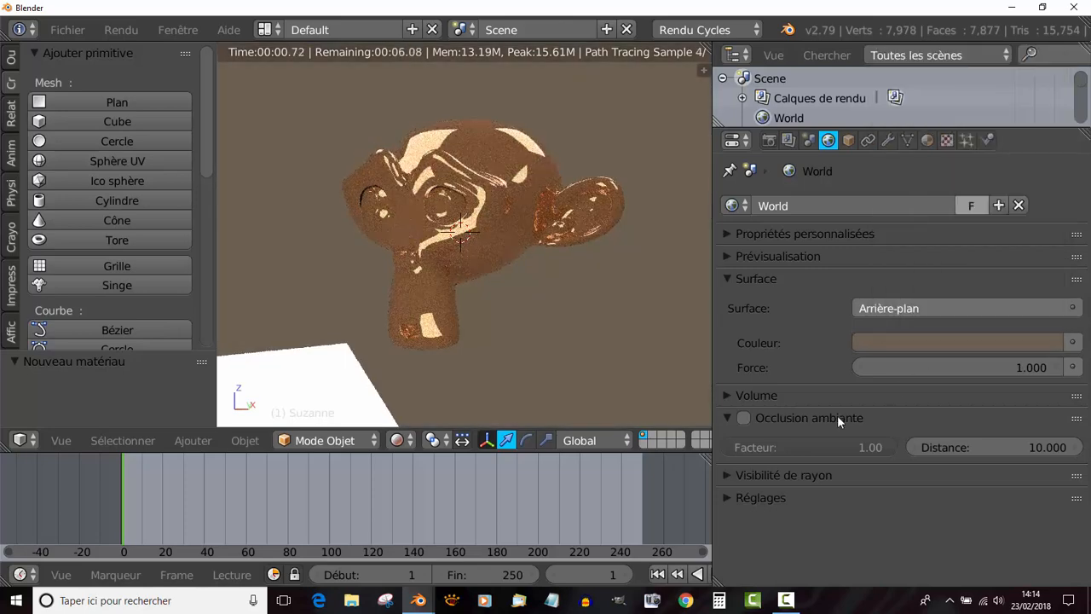
Try a world background strength of 0.000 while checking the monkey and light planes, and raise it to 0.200.
drag(1029, 367, 993, 372)
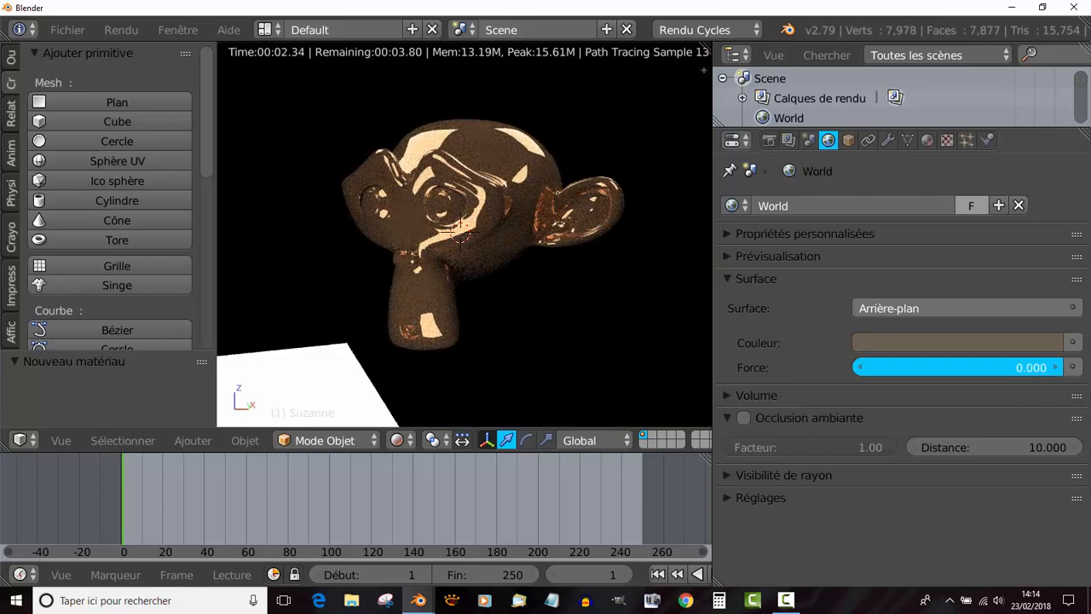
scroll(360, 366, down, 3)
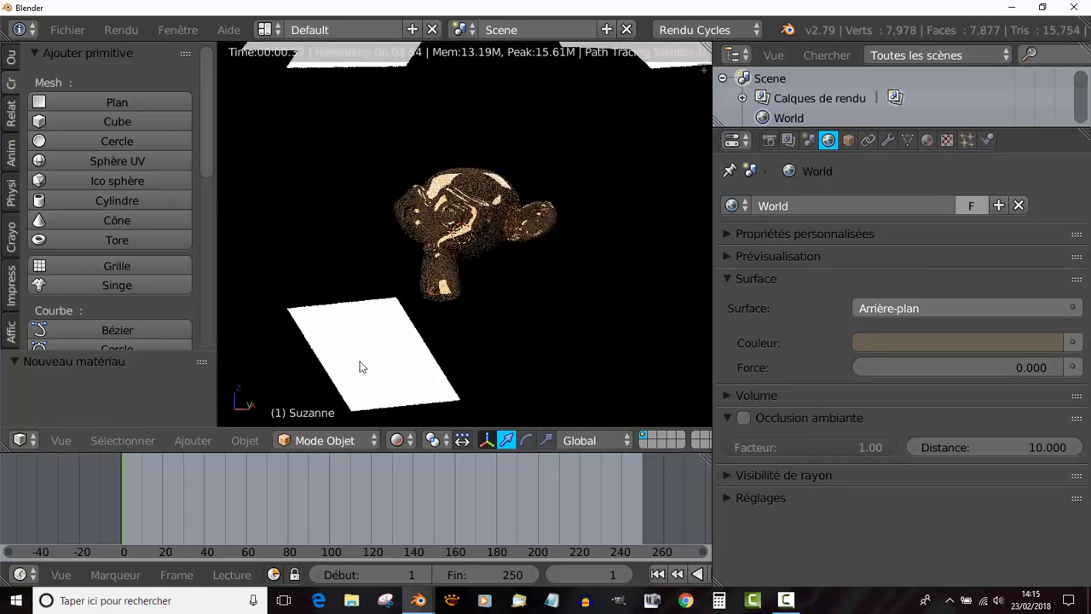
scroll(534, 91, down, 2)
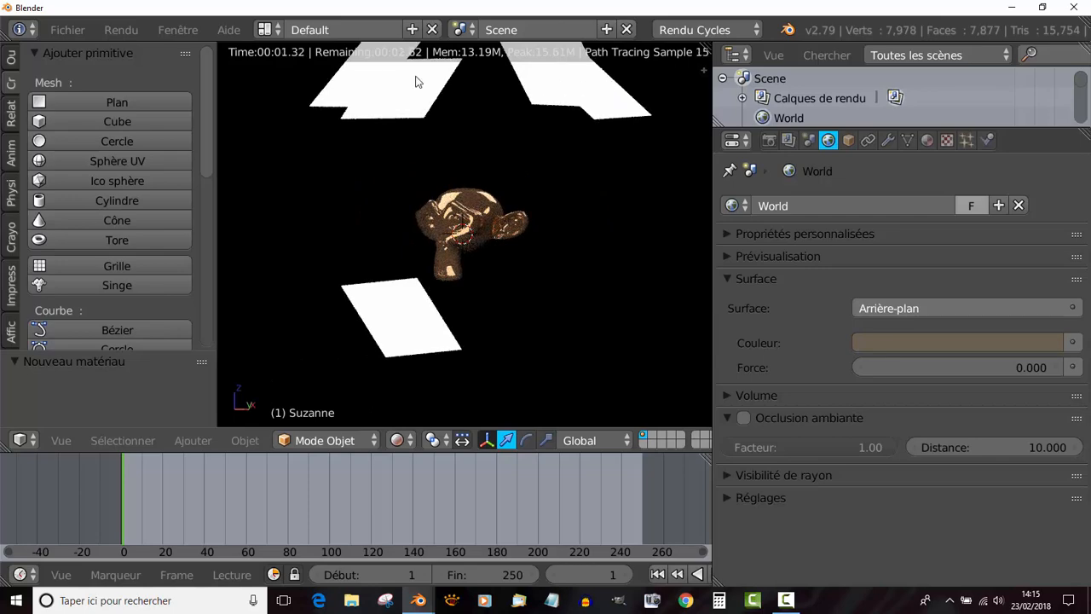
scroll(506, 291, up, 2)
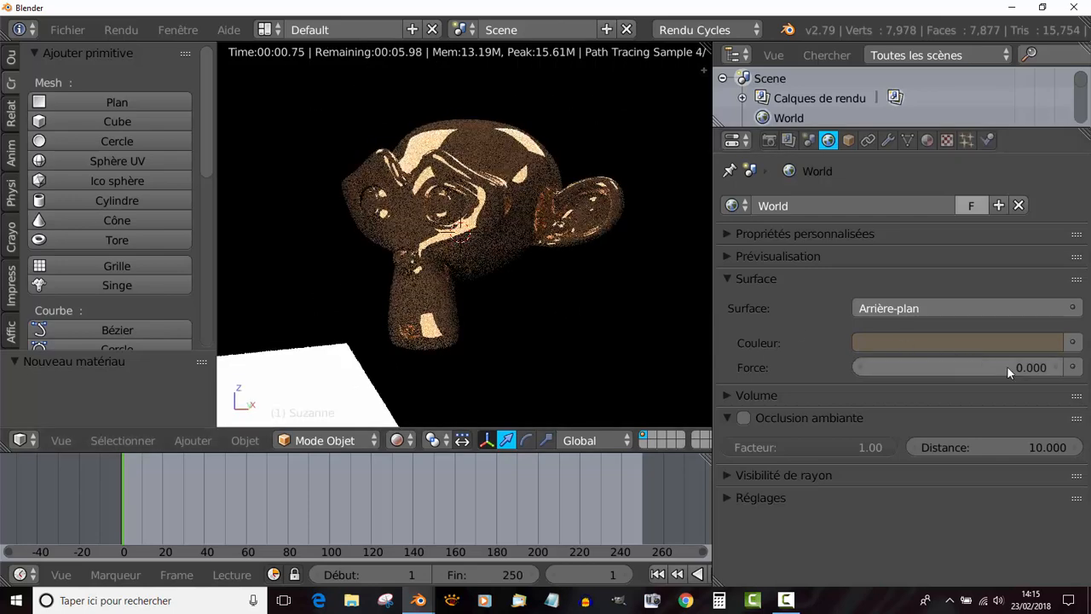
scroll(567, 342, down, 4)
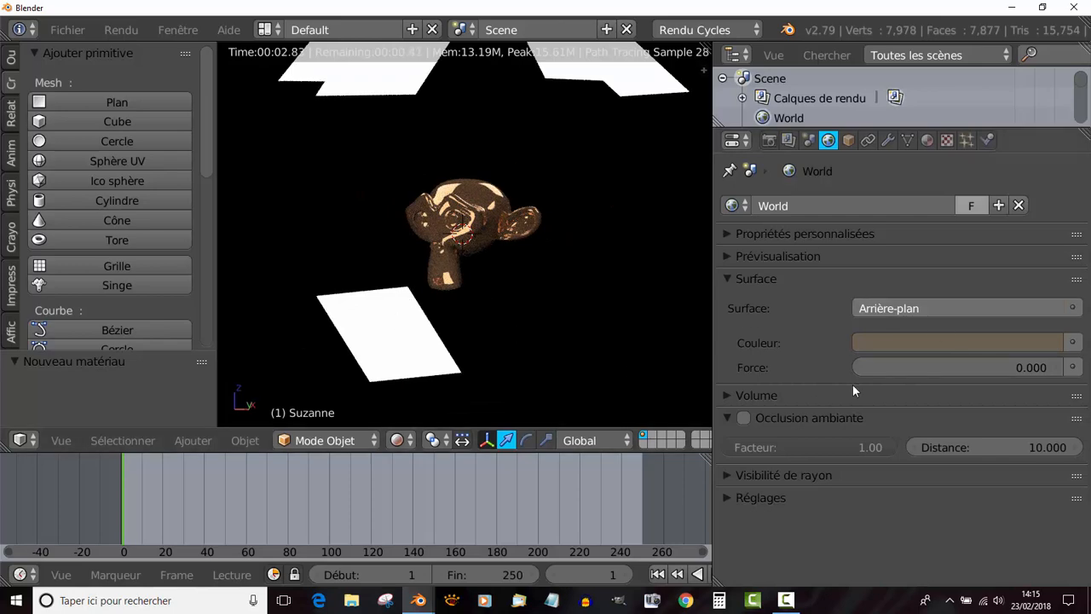
scroll(531, 243, up, 2)
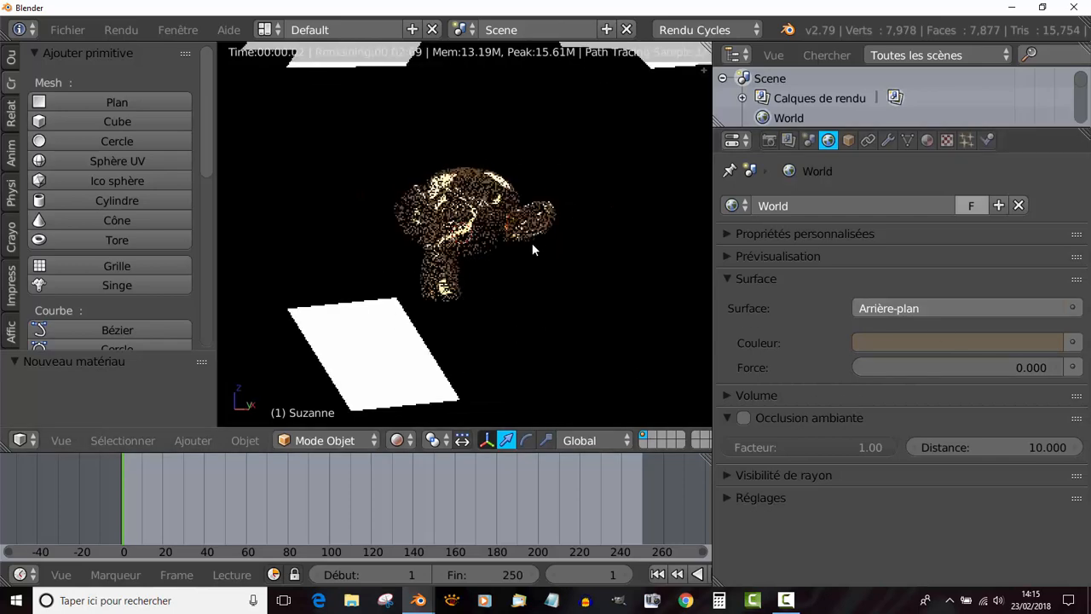
click(1018, 367)
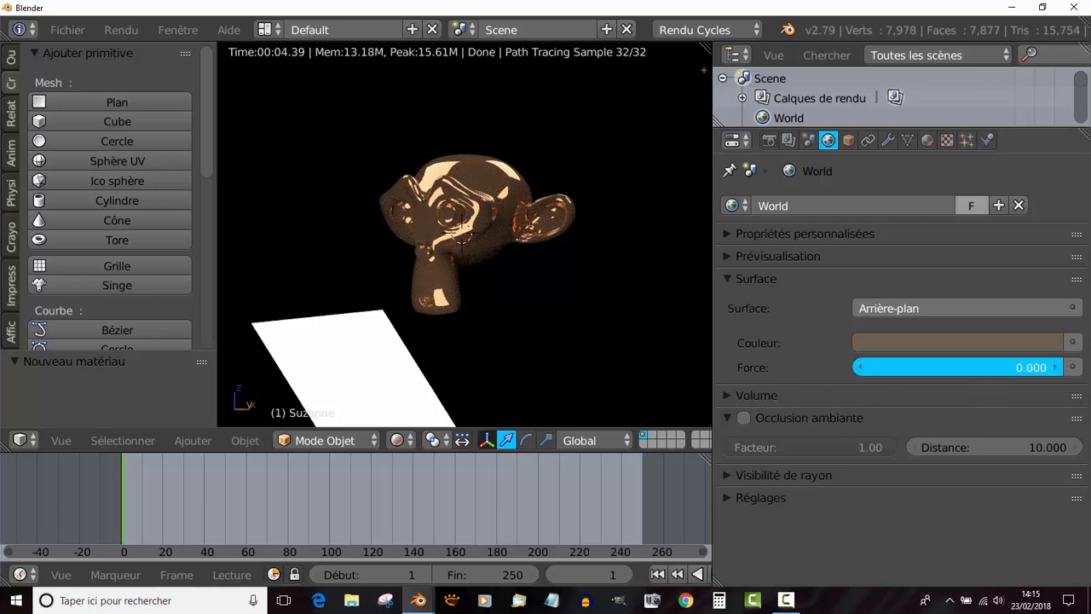
mouse_move(1018, 368)
mouse_down()
mouse_move(1065, 368)
mouse_move(1026, 367)
mouse_up()
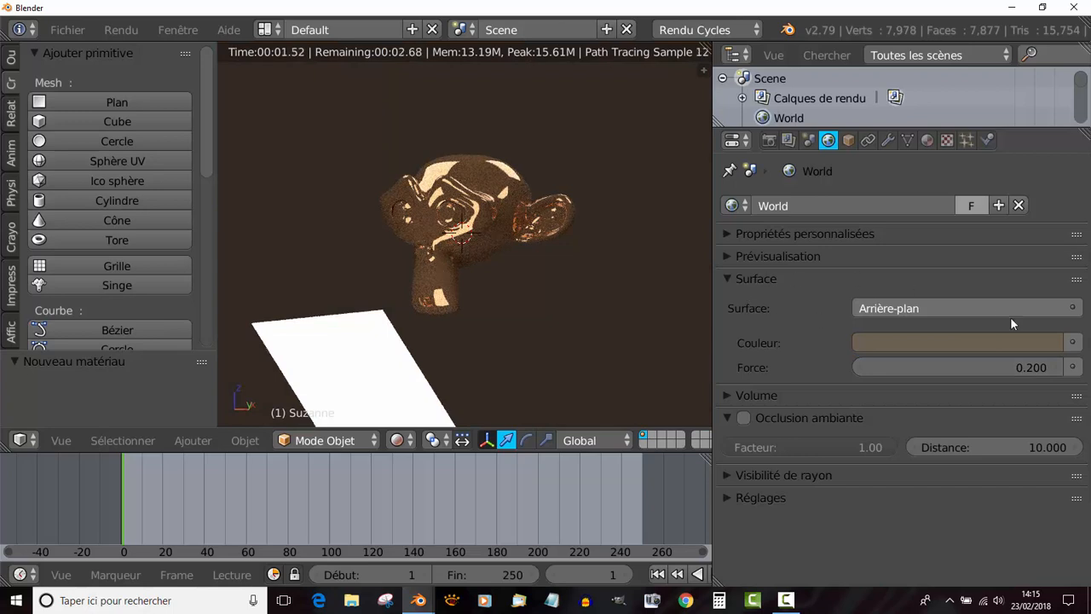
Assign an environment texture to the world's background colour and enlarge the 3D view downwards over the timeline.
click(1071, 310)
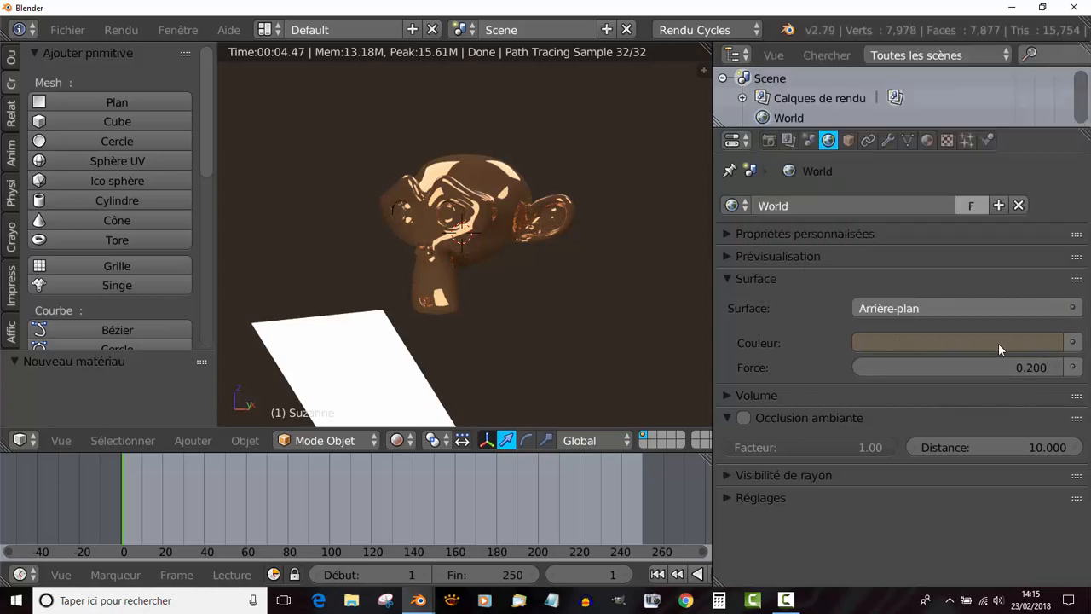
click(1072, 343)
click(1072, 342)
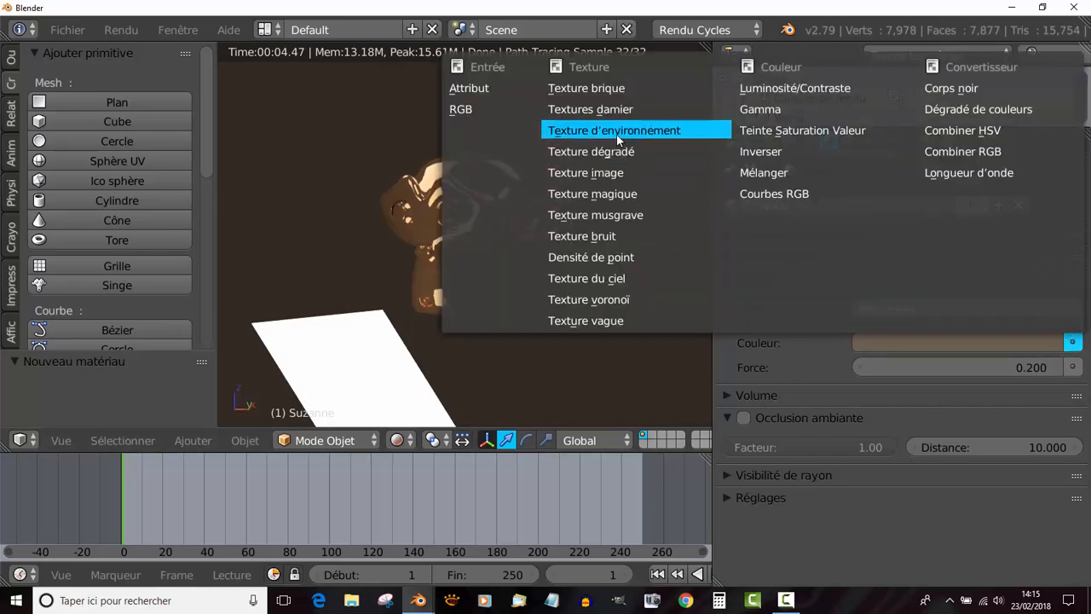
click(592, 131)
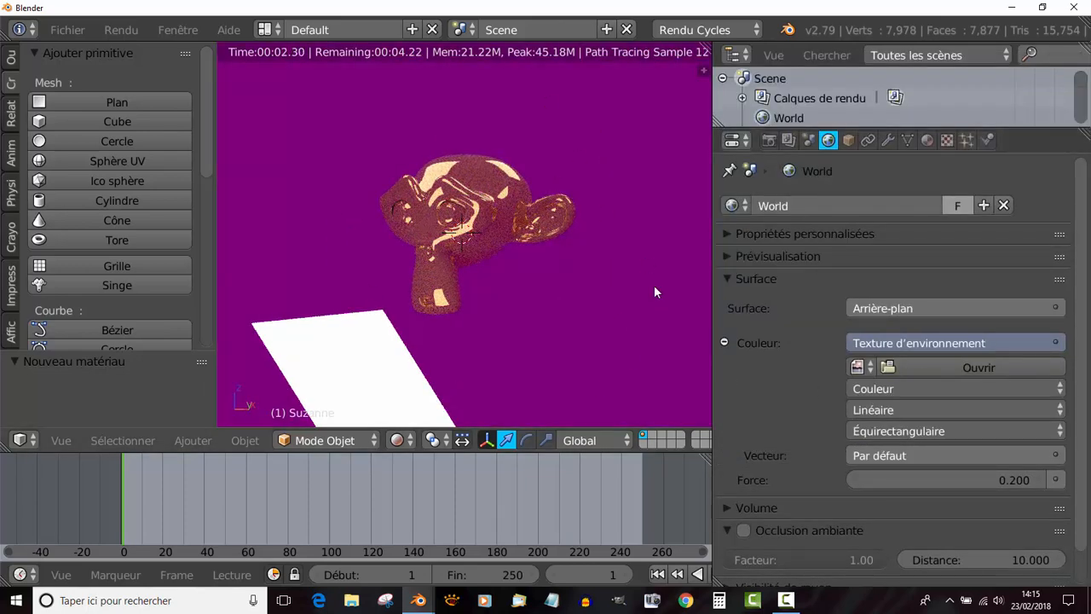
scroll(784, 439, down, 1)
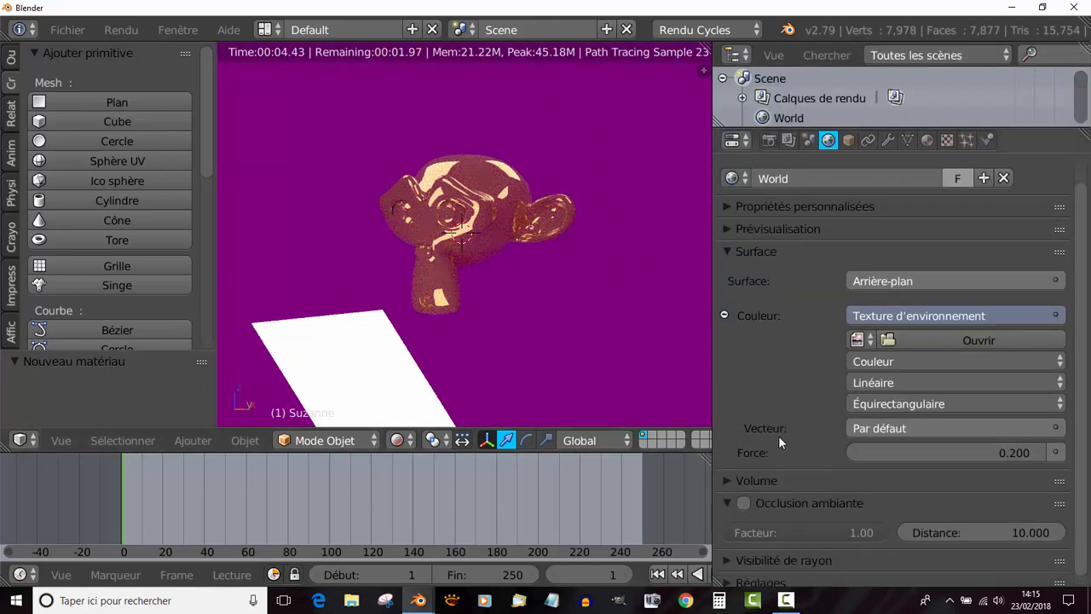
scroll(598, 349, down, 1)
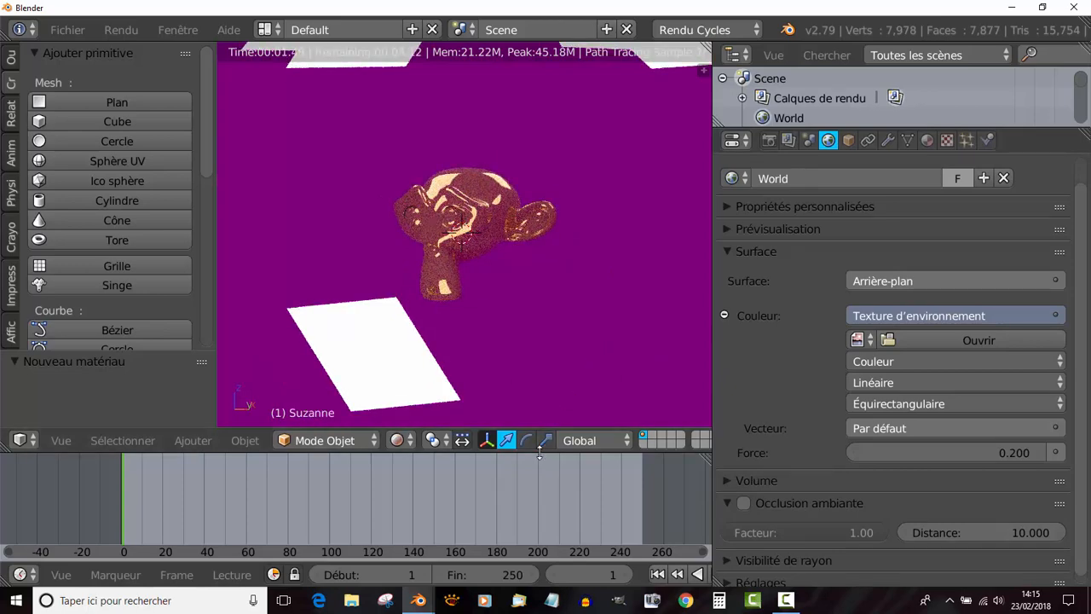
drag(539, 452, 545, 499)
scroll(565, 416, up, 3)
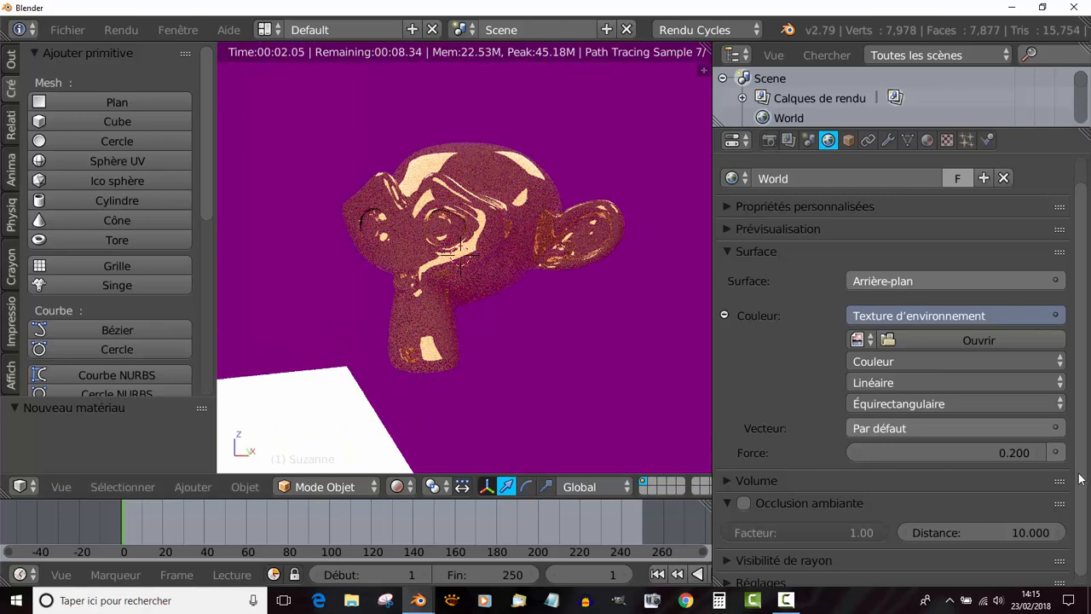
scroll(808, 437, up, 1)
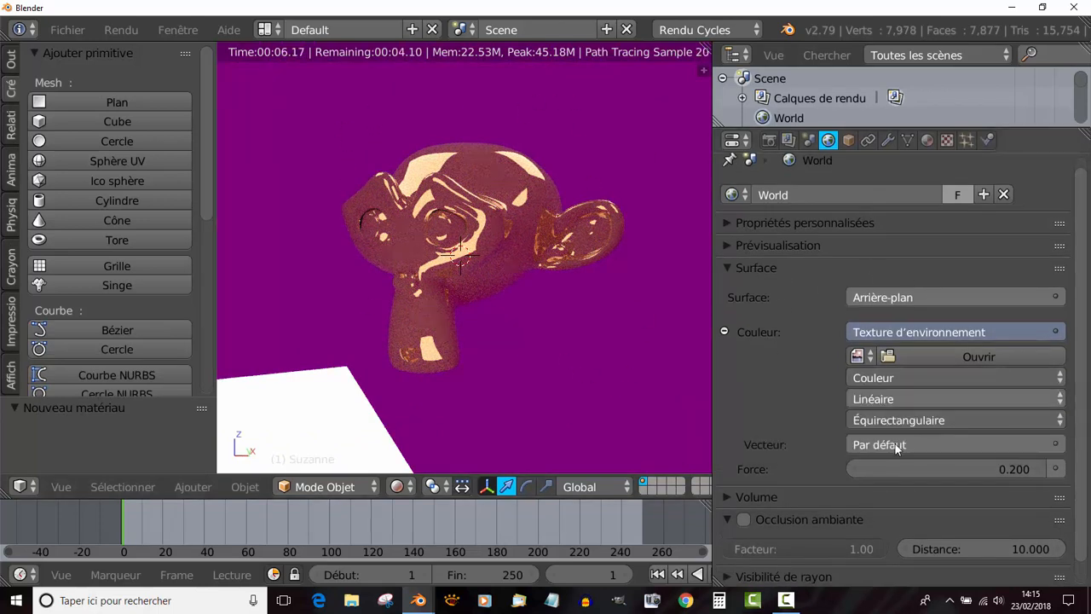
Browse for the environment texture image in the recent Studio folder and show its files as thumbnails.
click(981, 355)
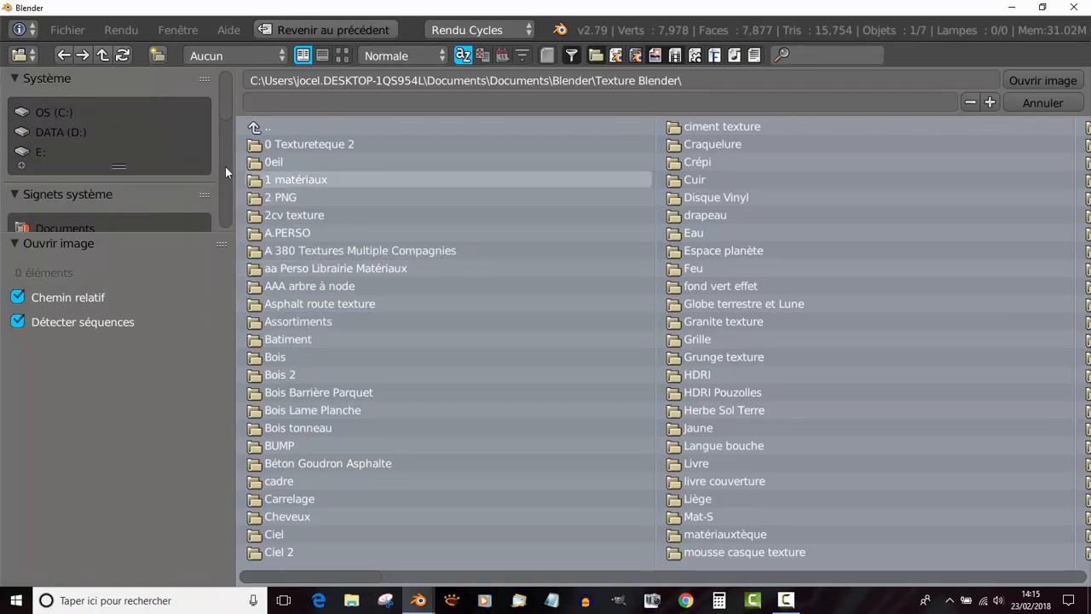
drag(231, 89, 230, 167)
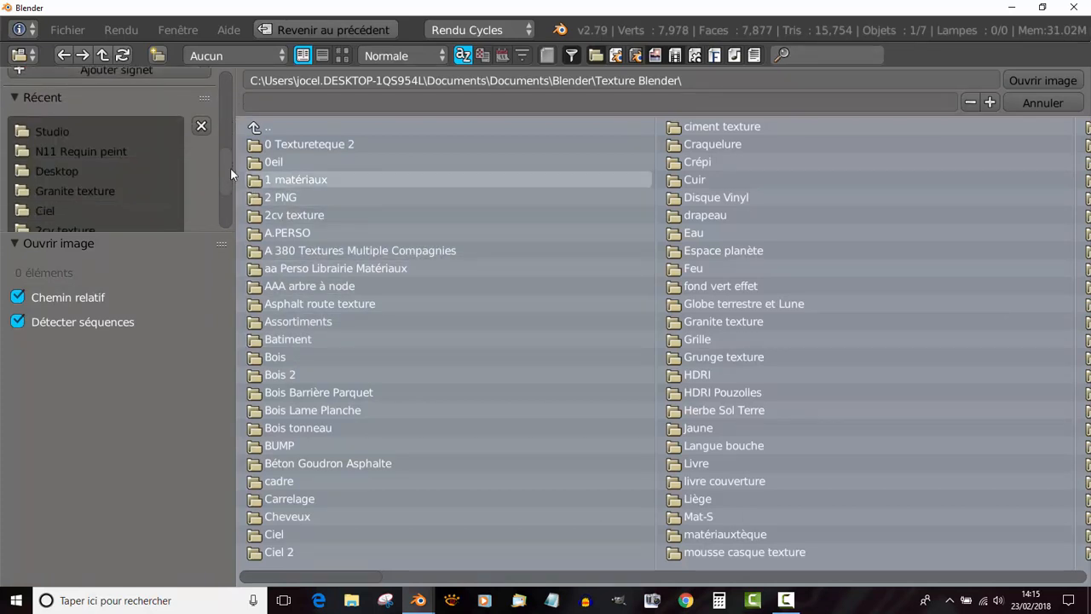
click(51, 132)
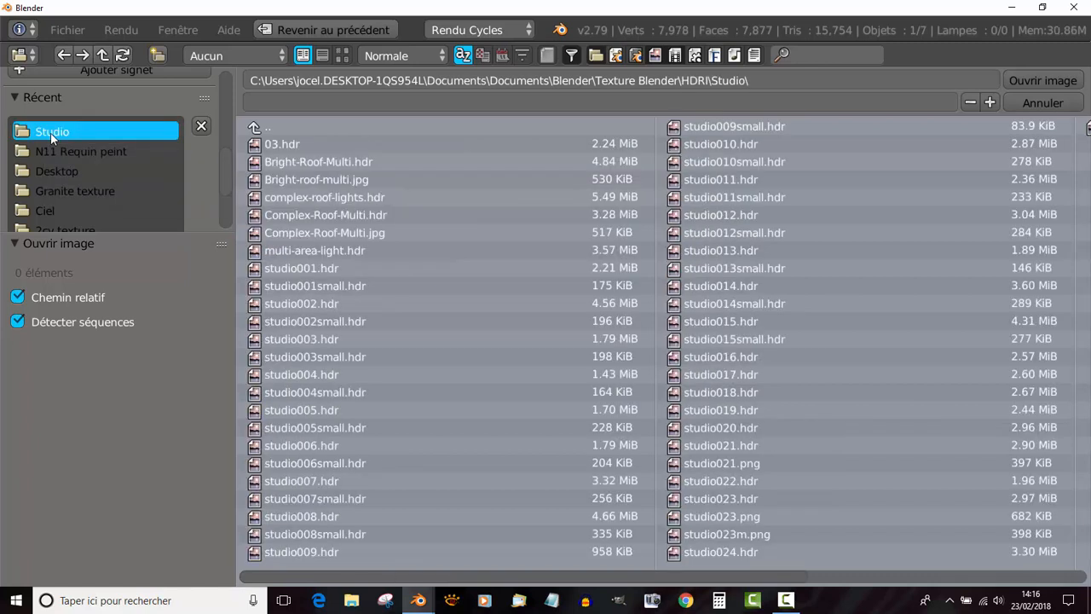
click(341, 56)
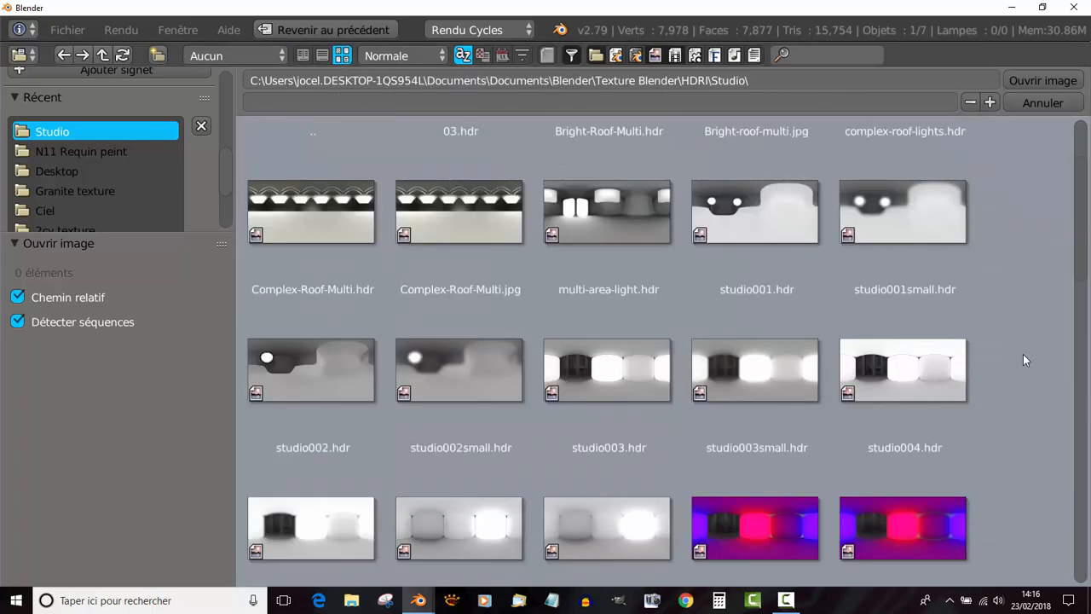
Load studio017.hdr as the world's environment texture and set the background strength to 1.200.
scroll(1023, 354, down, 3)
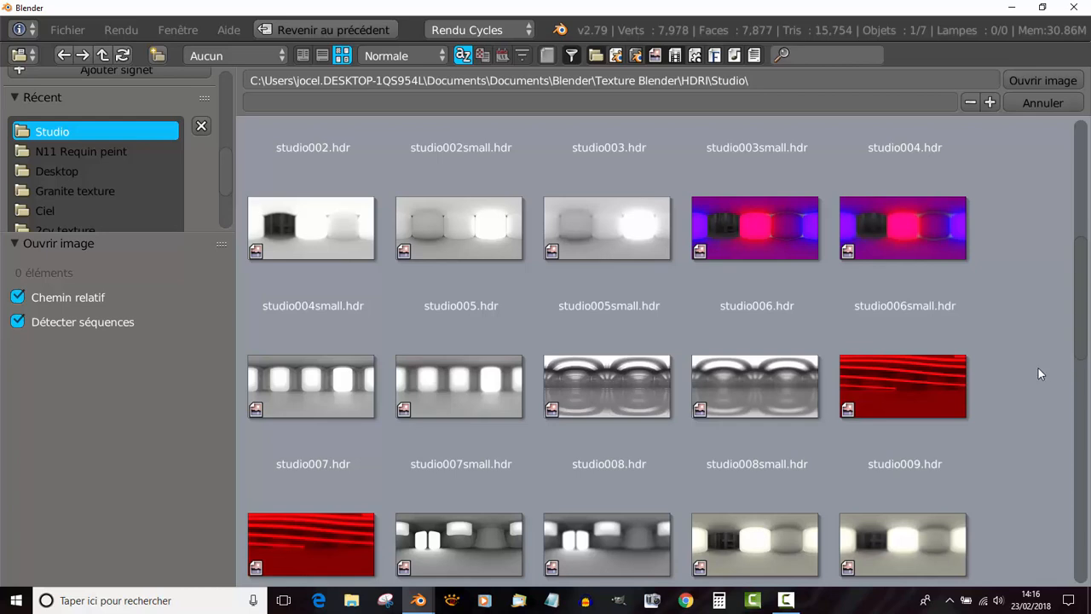
scroll(1068, 396, down, 2)
scroll(1068, 396, down, 4)
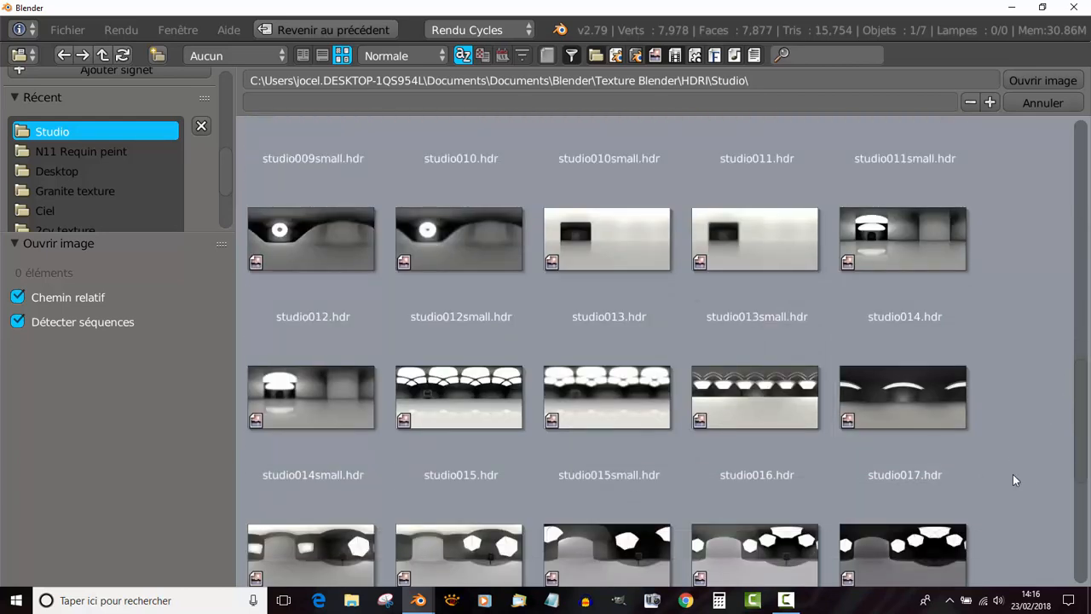
scroll(1023, 477, down, 1)
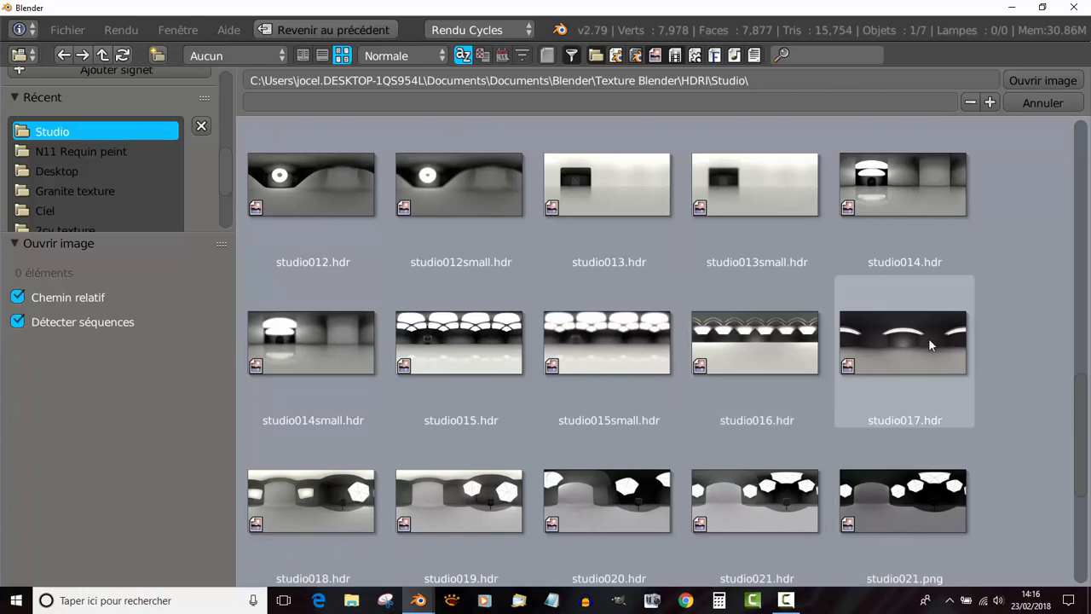
click(893, 342)
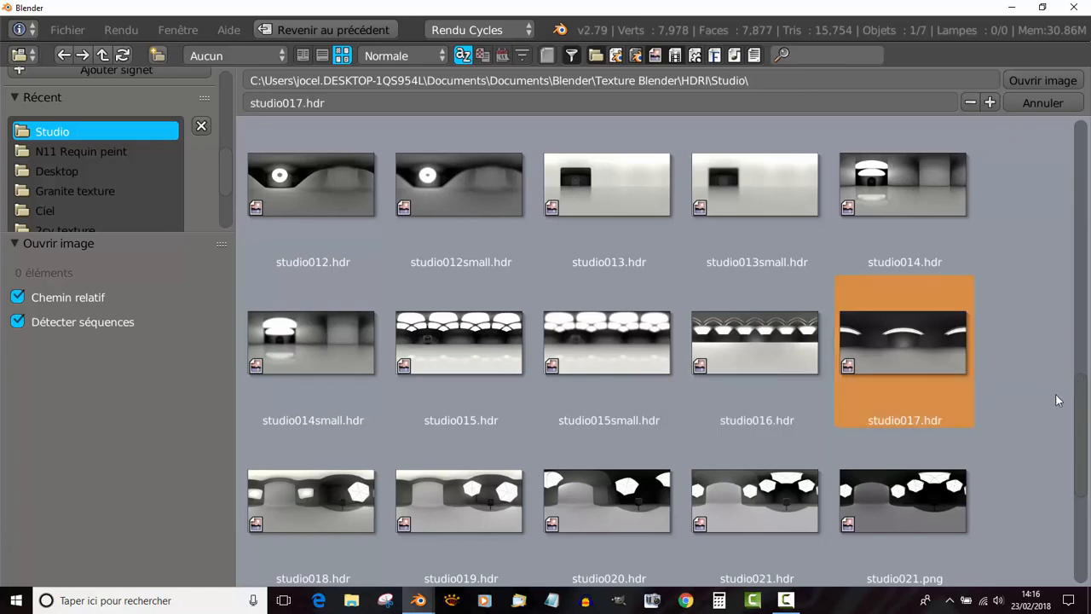
click(1044, 81)
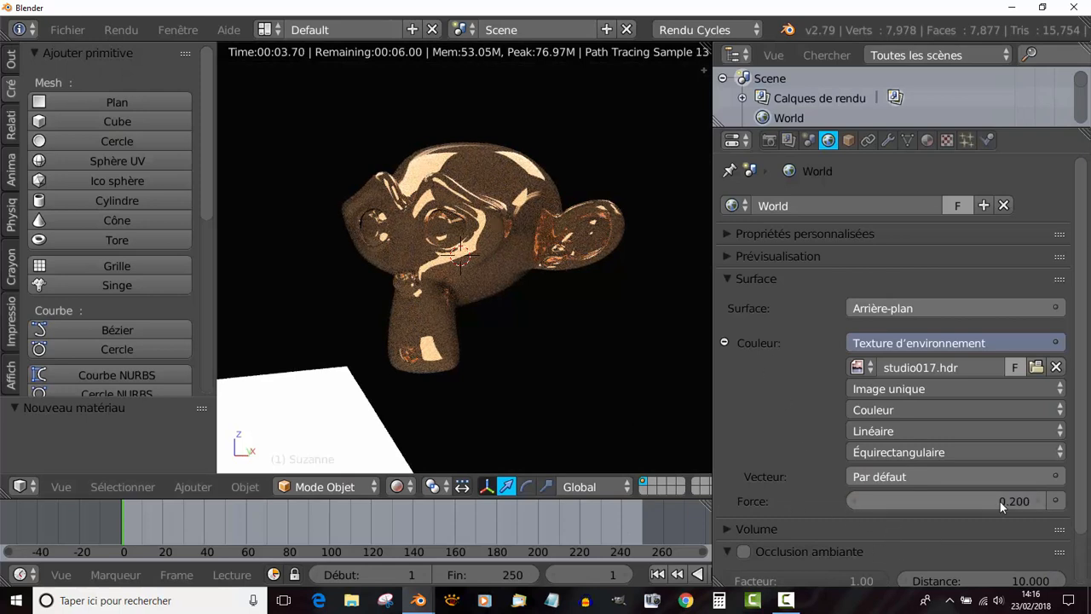
mouse_move(1007, 502)
mouse_down()
mouse_move(1024, 502)
mouse_move(1011, 502)
mouse_up()
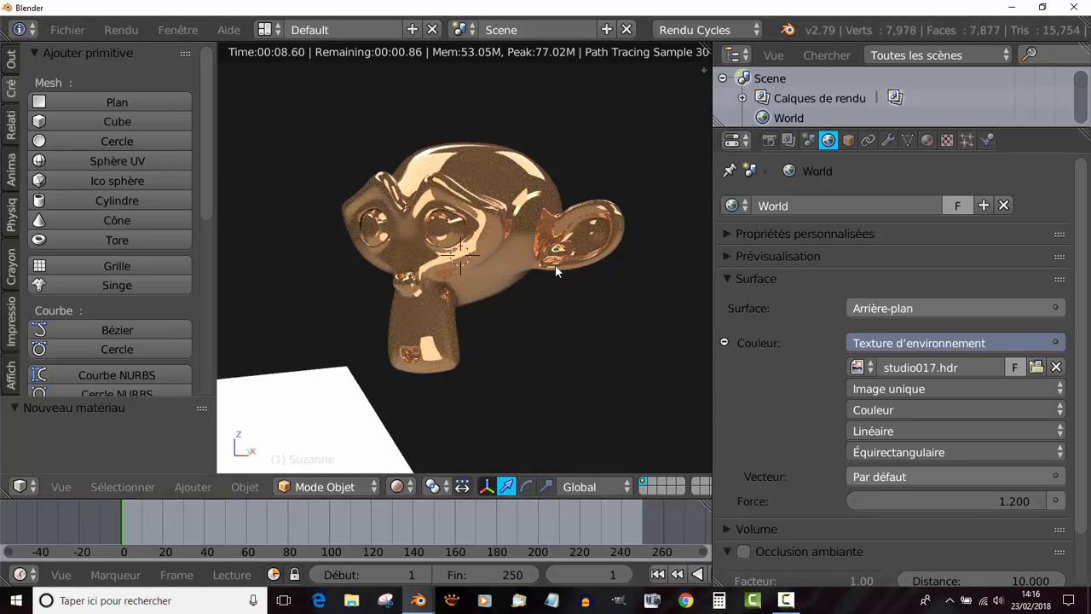
Switch the 3D view to perspective, widen it, and examine the monkey and light planes against the studio environment from several sides.
key(KP_5)
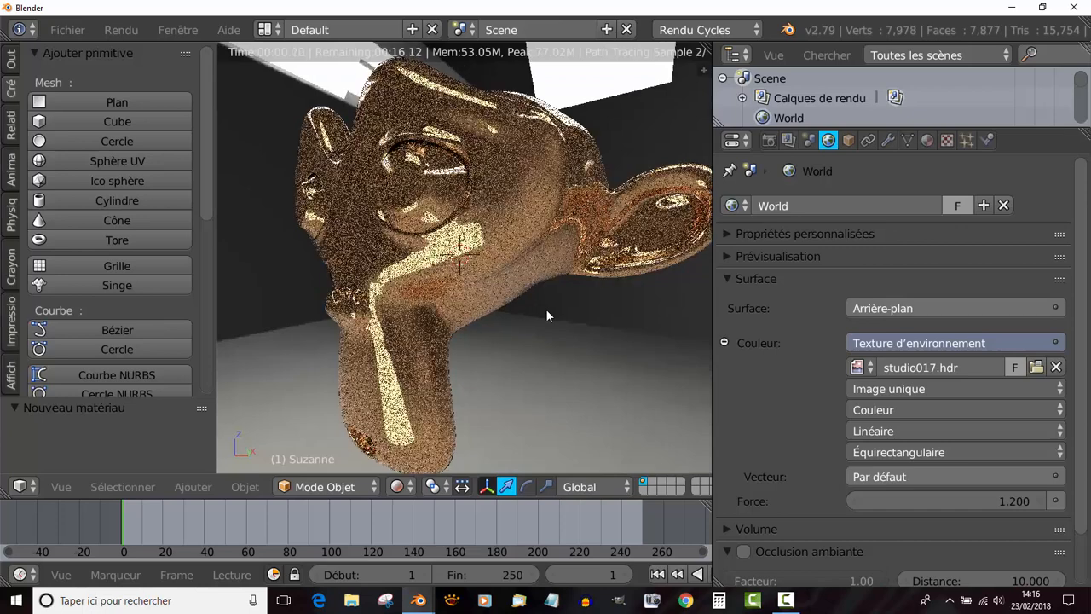
scroll(546, 308, down, 4)
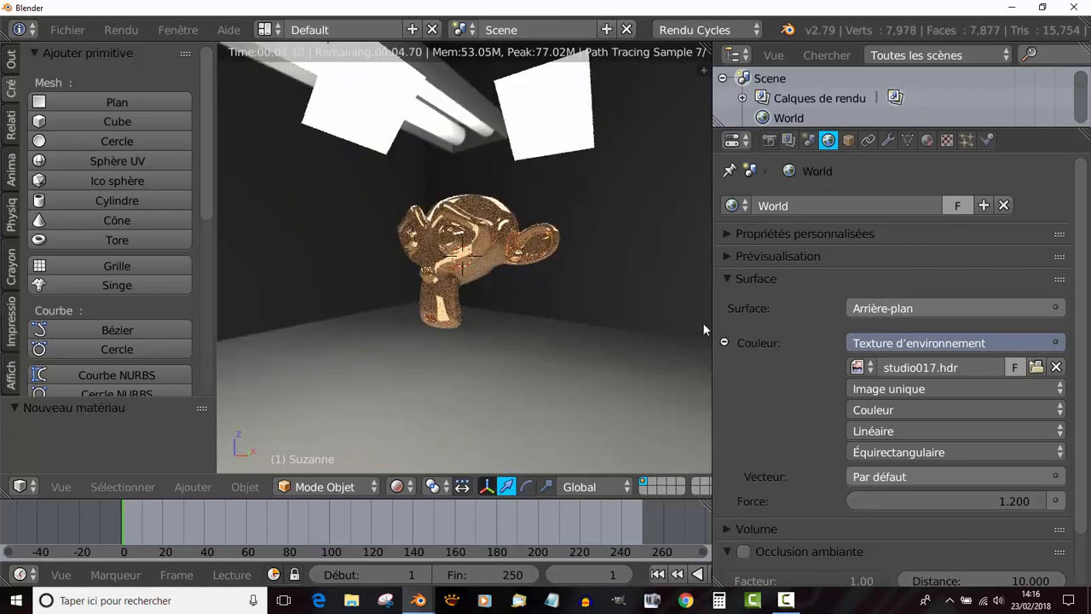
drag(711, 326, 749, 328)
scroll(522, 360, down, 2)
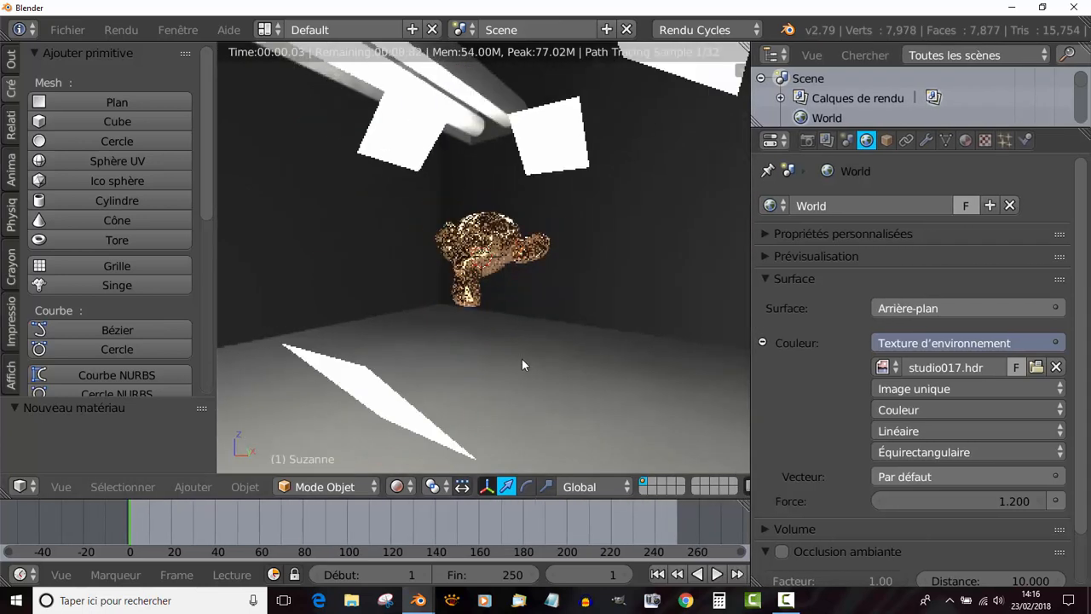
middle_drag(522, 361, 736, 371)
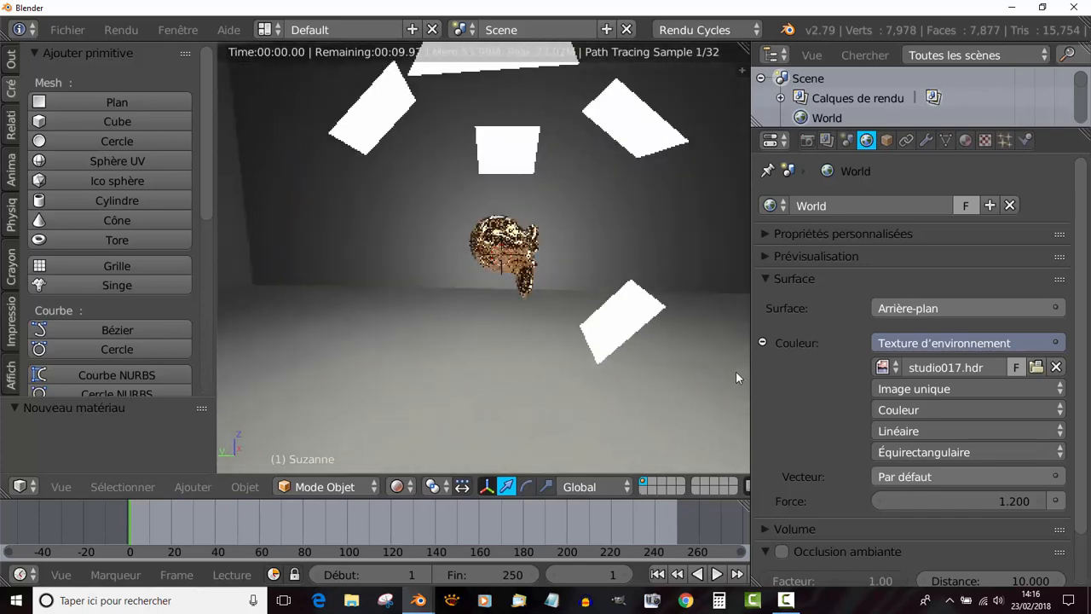
middle_drag(463, 397, 259, 122)
middle_drag(317, 294, 348, 295)
middle_drag(578, 359, 574, 303)
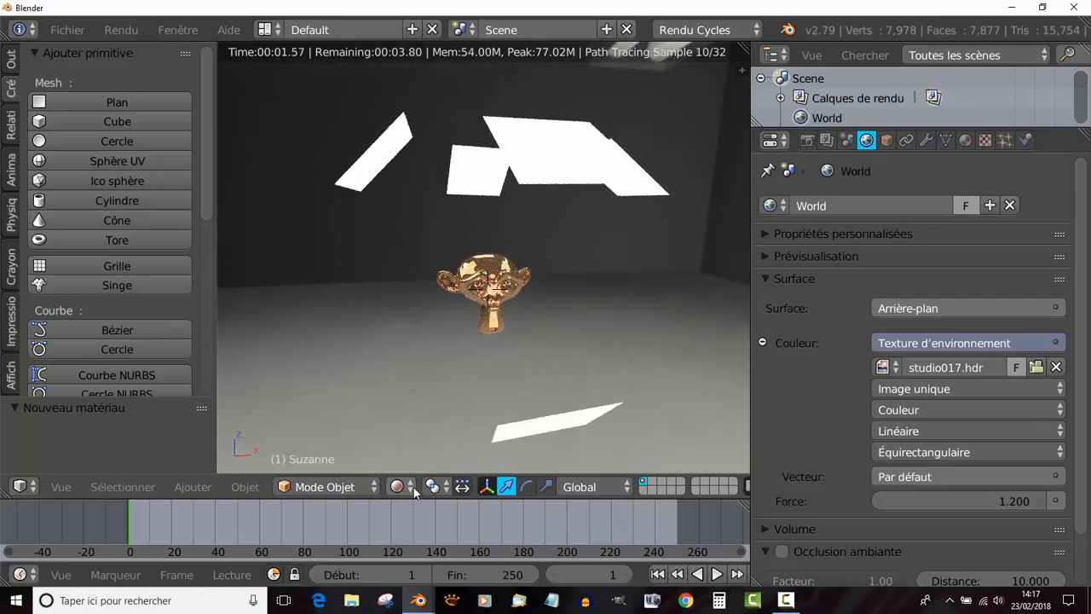
Turn off Caméra ray visibility in the Cycles settings for the large light plane overhead in front of the monkey, working in solid shading.
right_click(554, 158)
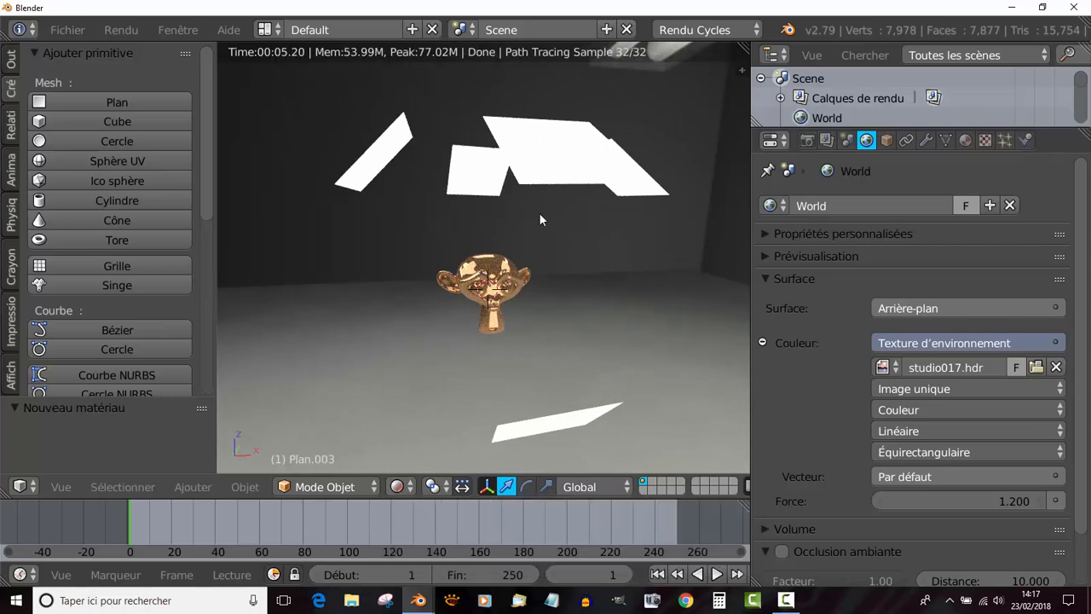
click(397, 486)
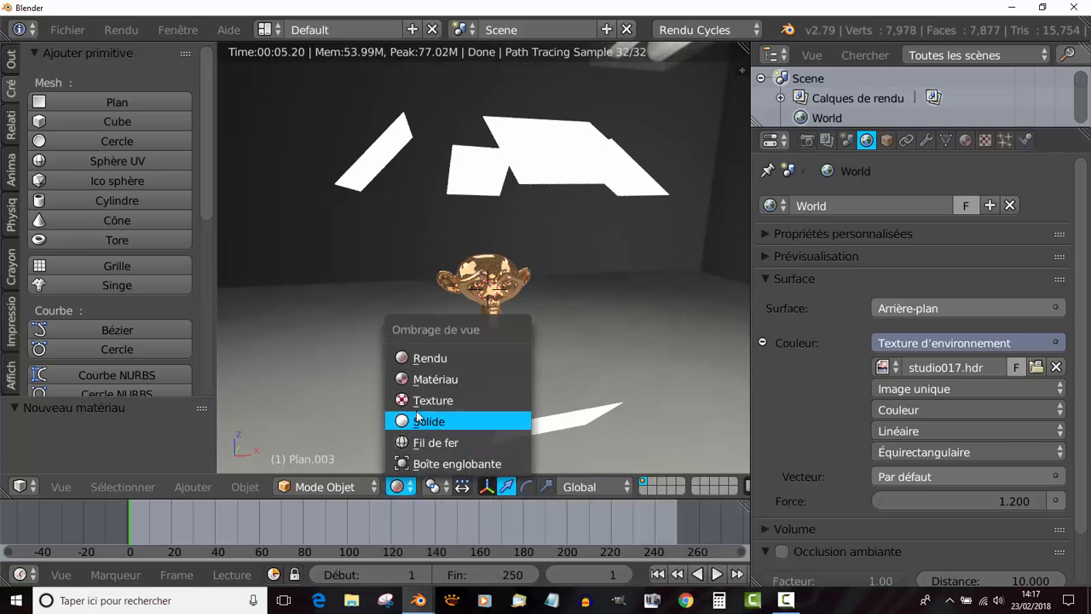
click(415, 420)
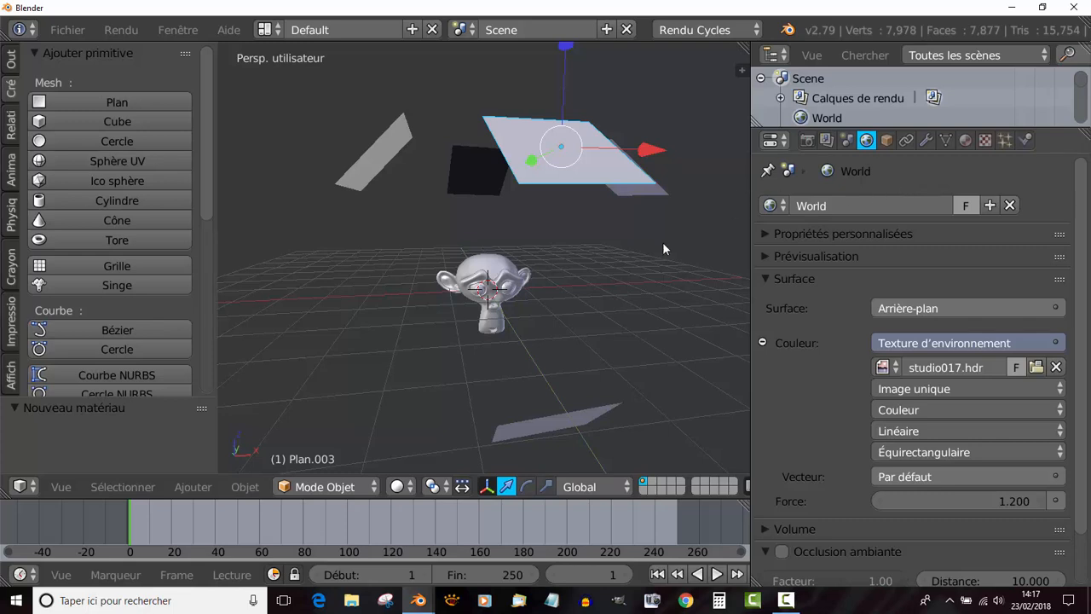
click(887, 142)
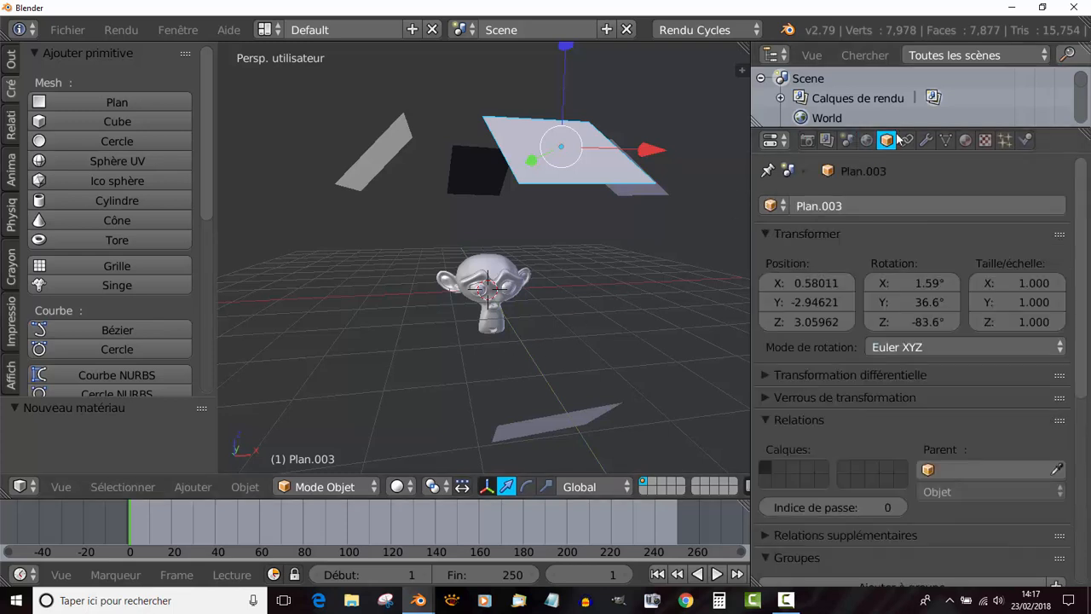
scroll(828, 328, down, 10)
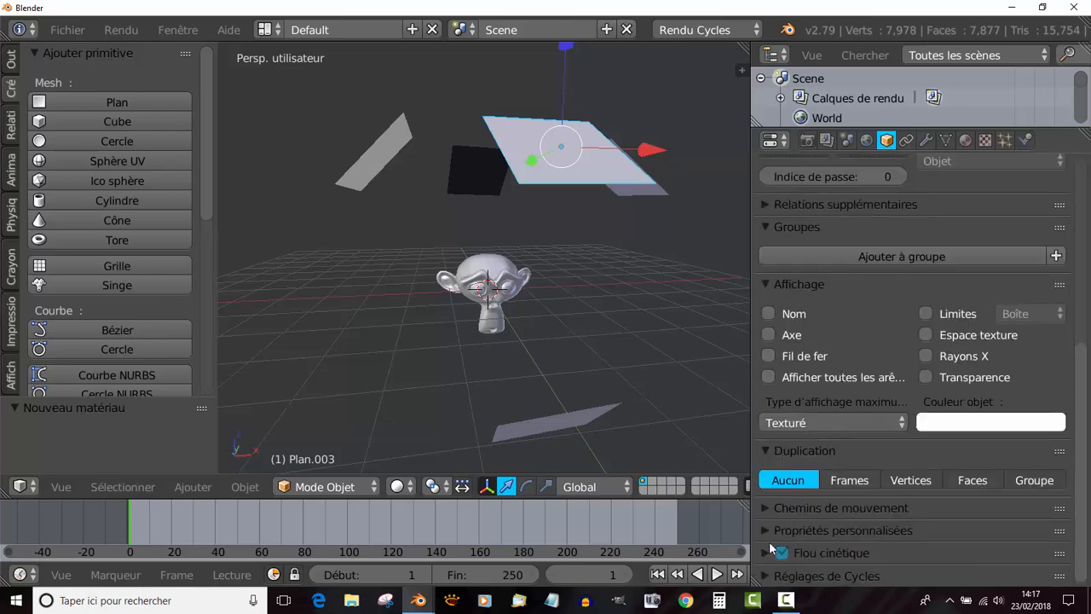
click(767, 579)
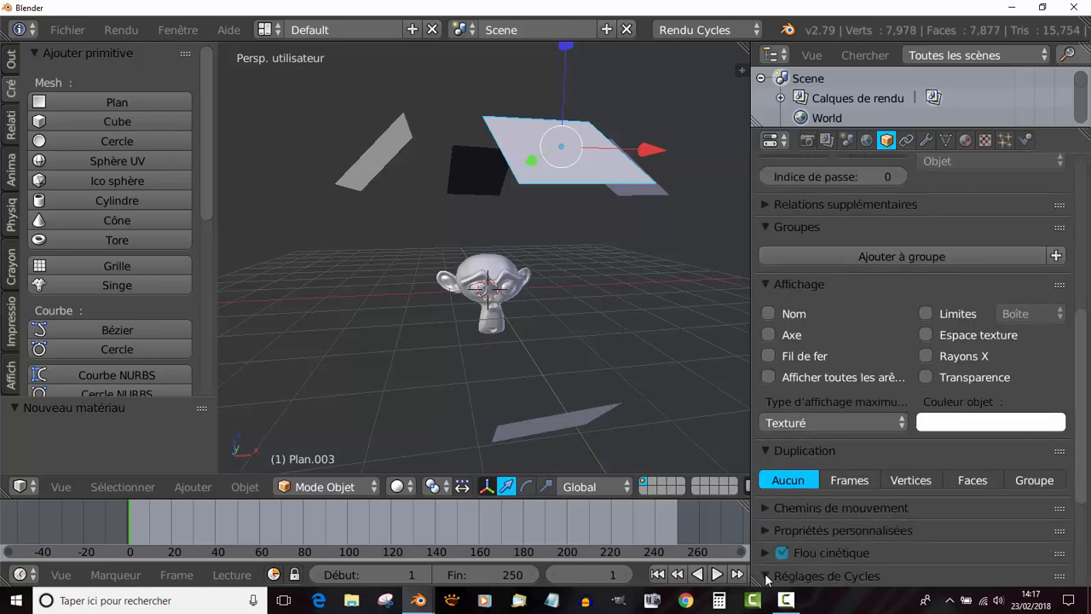
drag(1086, 438, 1083, 540)
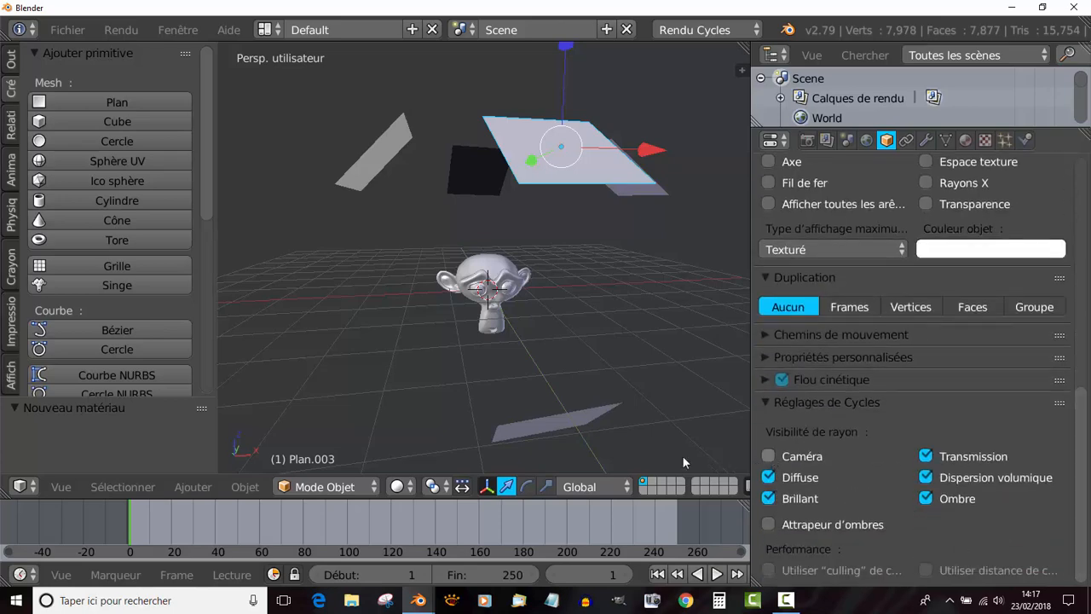
Return to rendered shading and turn off Caméra ray visibility for the light plane below the monkey.
click(397, 486)
click(415, 360)
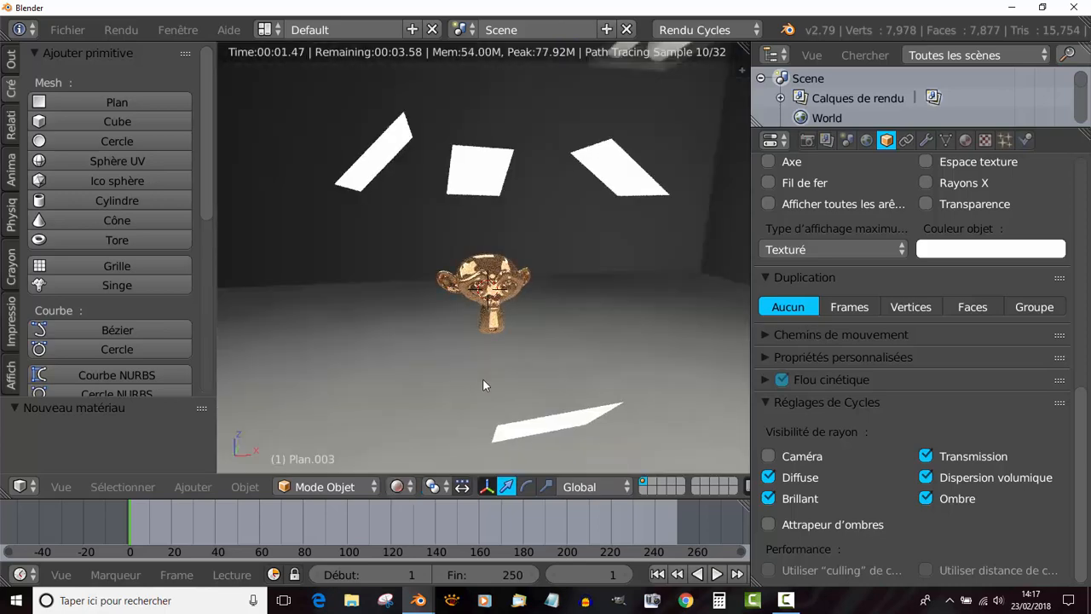
right_click(560, 436)
click(769, 456)
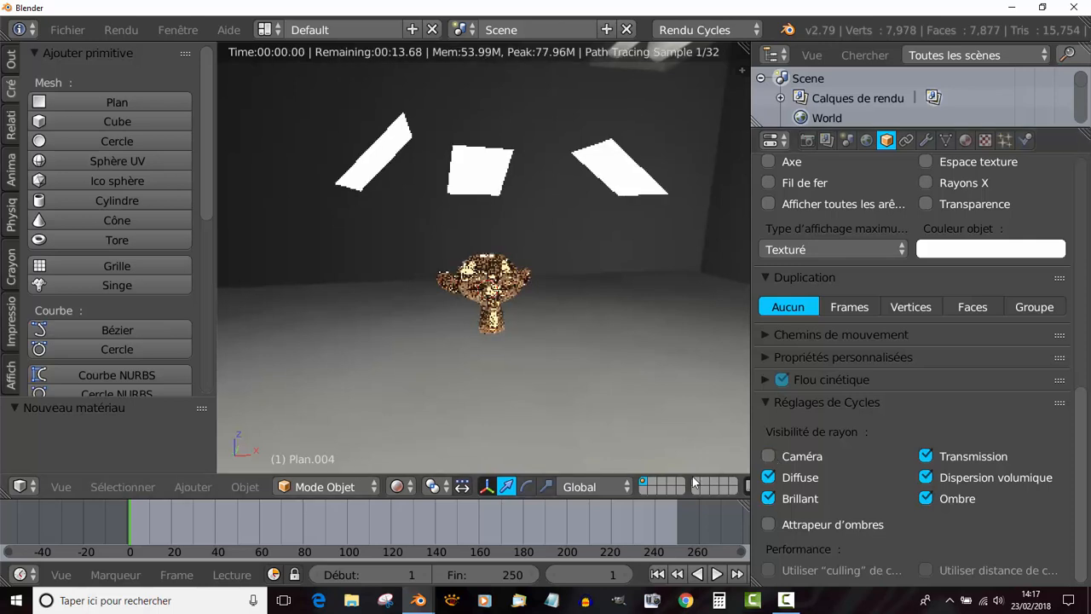
Turn off Caméra ray visibility for each of the light planes still showing above the monkey.
right_click(628, 175)
click(768, 456)
right_click(466, 168)
click(769, 456)
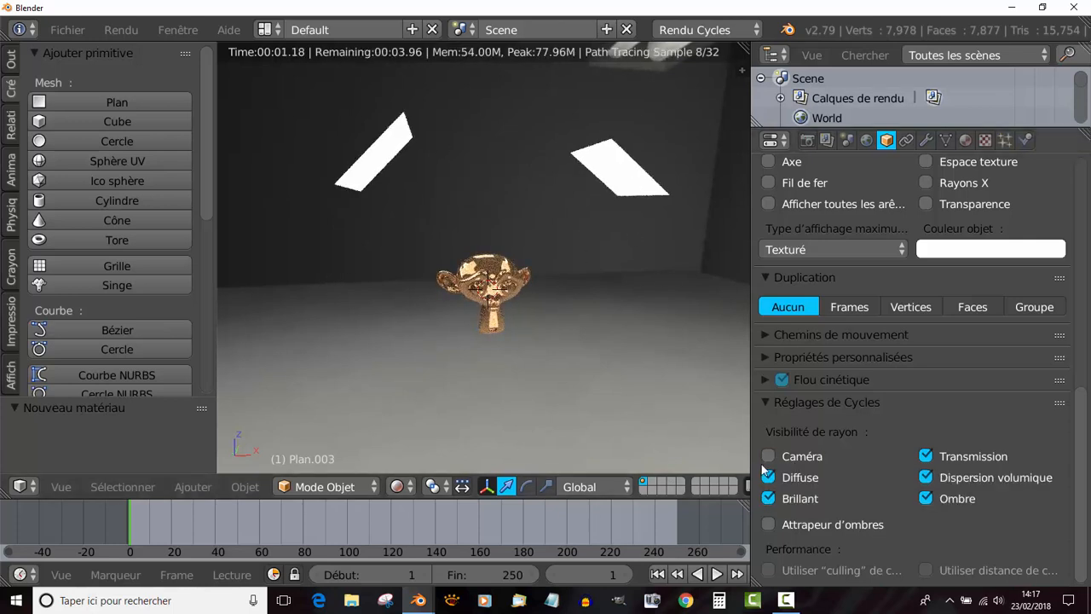
right_click(610, 187)
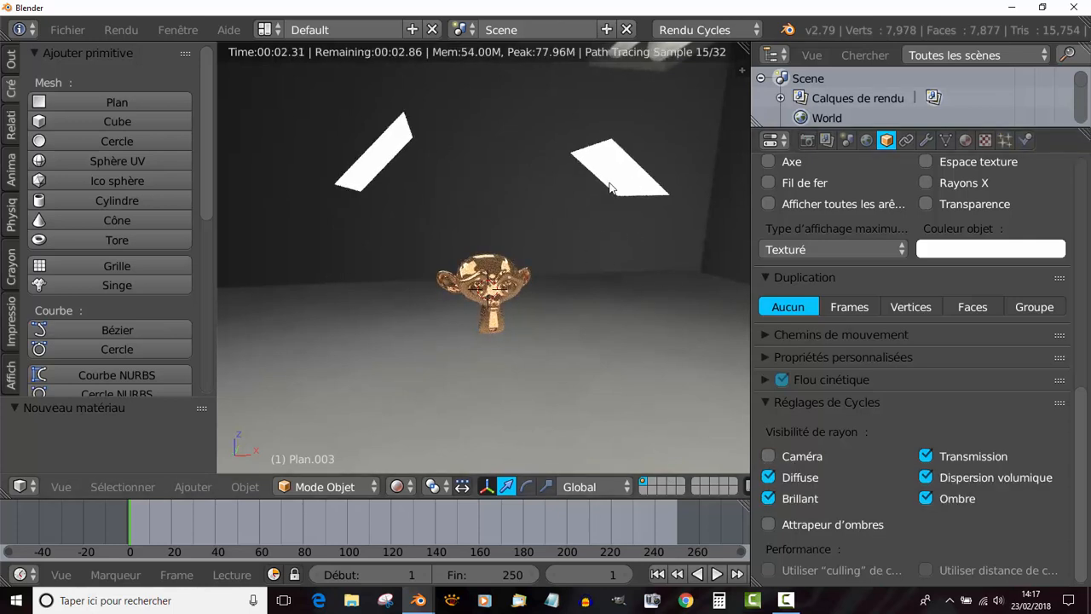
click(769, 456)
right_click(385, 166)
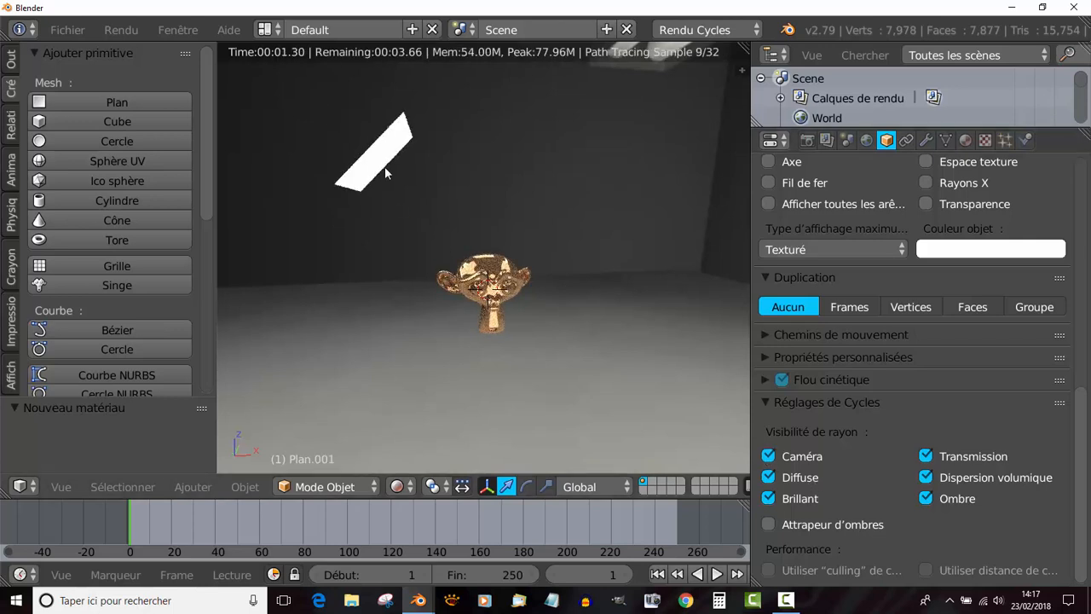
click(769, 456)
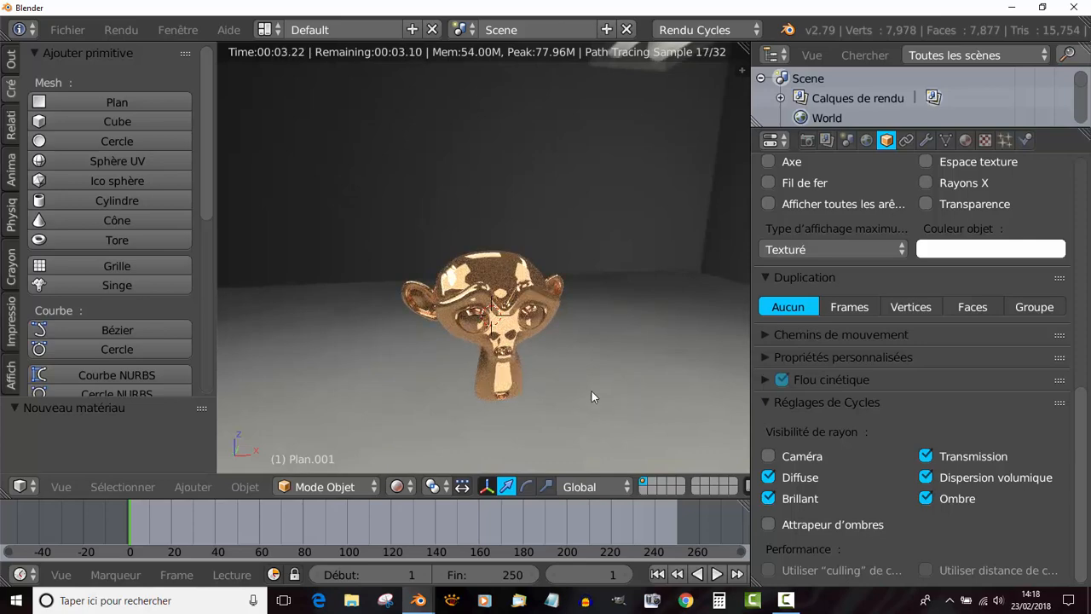
Examine the gold monkey's reflections in the rendered studio environment from several sides and distances.
middle_drag(591, 389, 572, 349)
scroll(540, 379, up, 2)
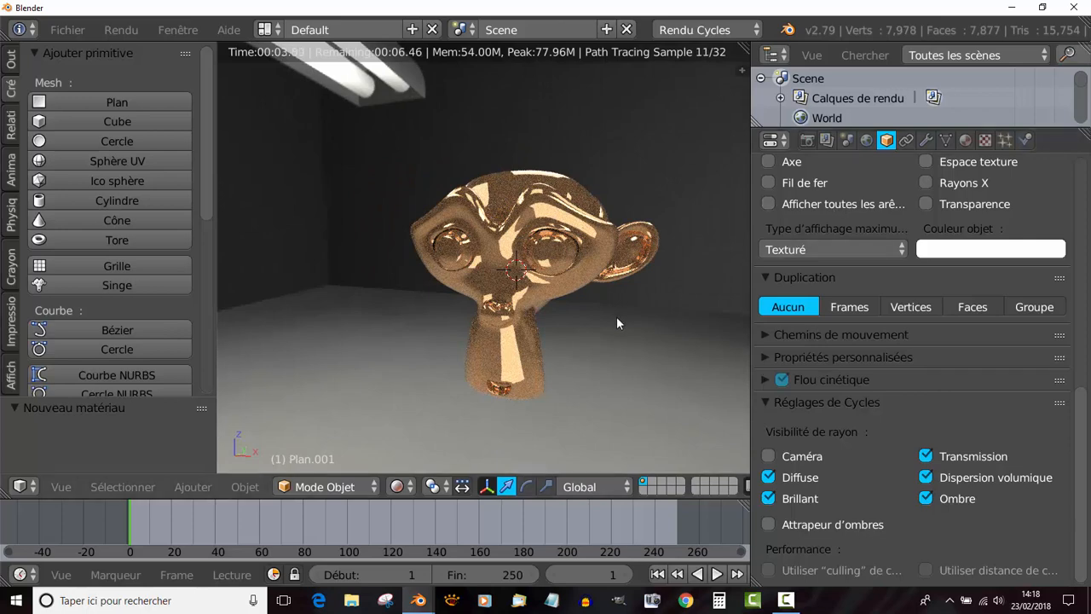
scroll(516, 335, down, 3)
mouse_move(516, 335)
middle_down()
mouse_move(636, 337)
mouse_move(519, 331)
mouse_move(535, 325)
mouse_move(501, 337)
mouse_move(511, 335)
middle_up()
scroll(495, 369, down, 3)
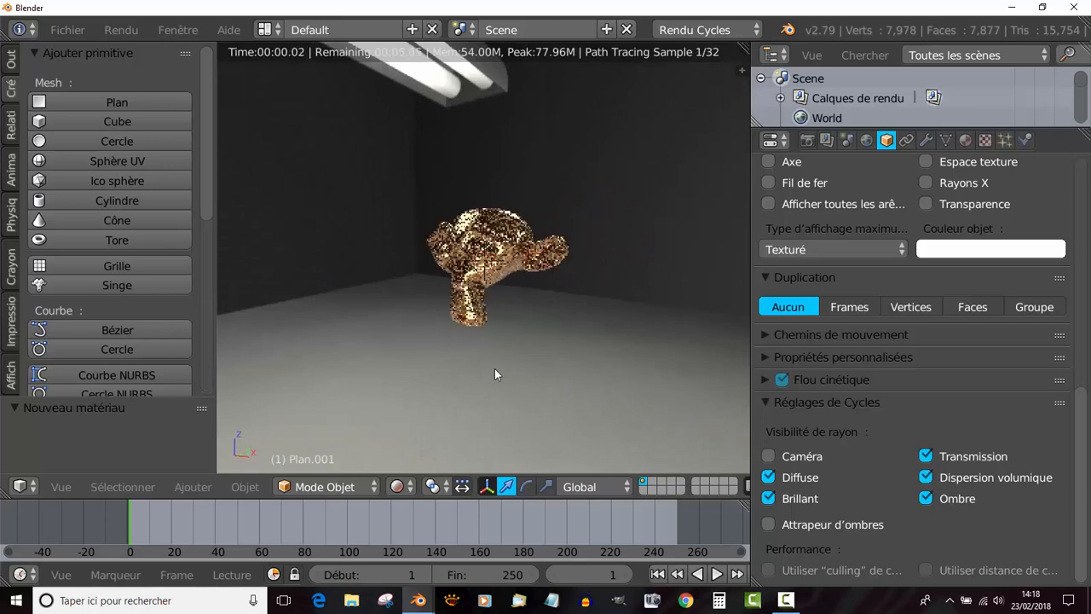
scroll(494, 369, up, 3)
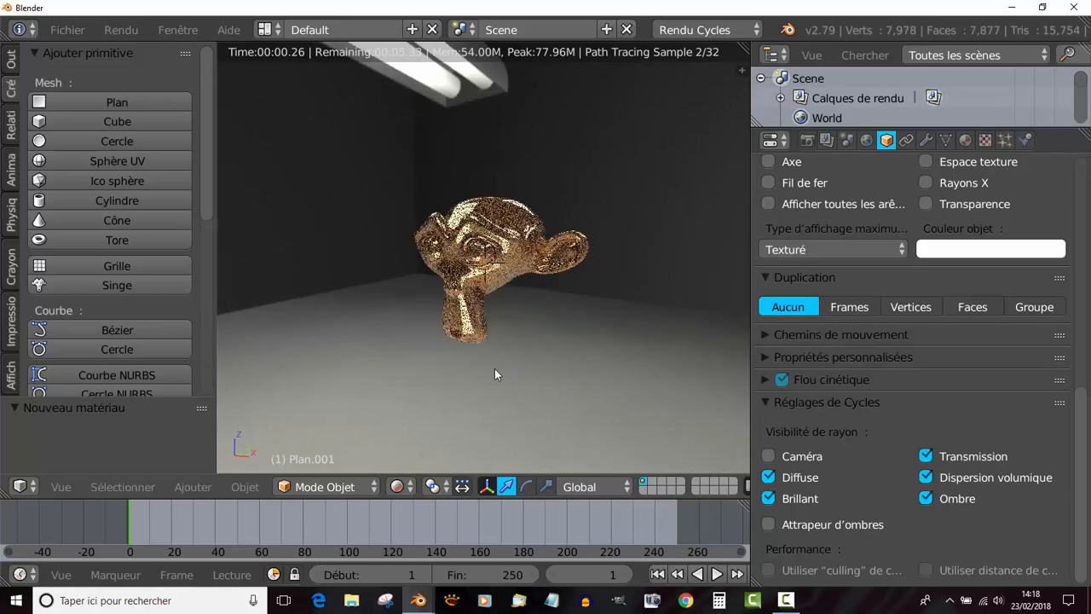
Align the camera to a three-quarter view of the monkey in a widened 3D view with solid shading.
click(396, 487)
click(421, 421)
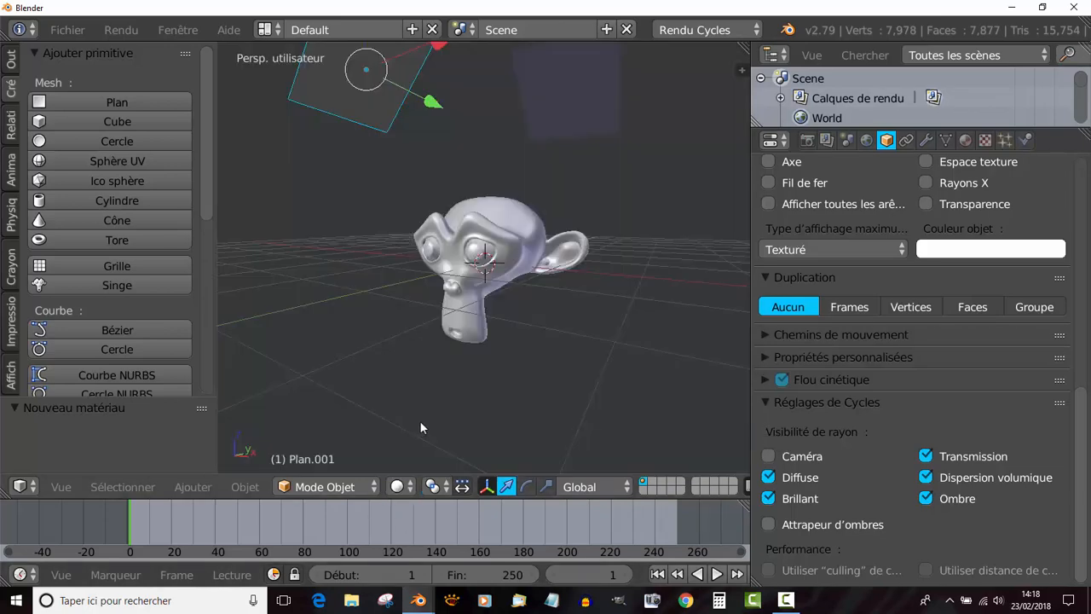
scroll(421, 420, down, 5)
scroll(552, 318, down, 3)
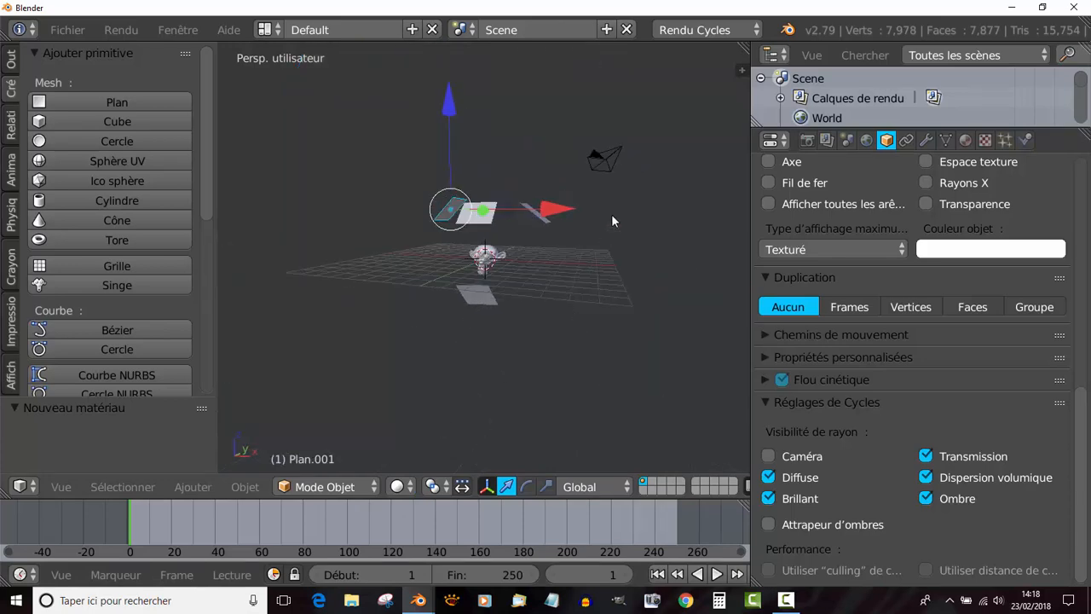
scroll(535, 381, up, 8)
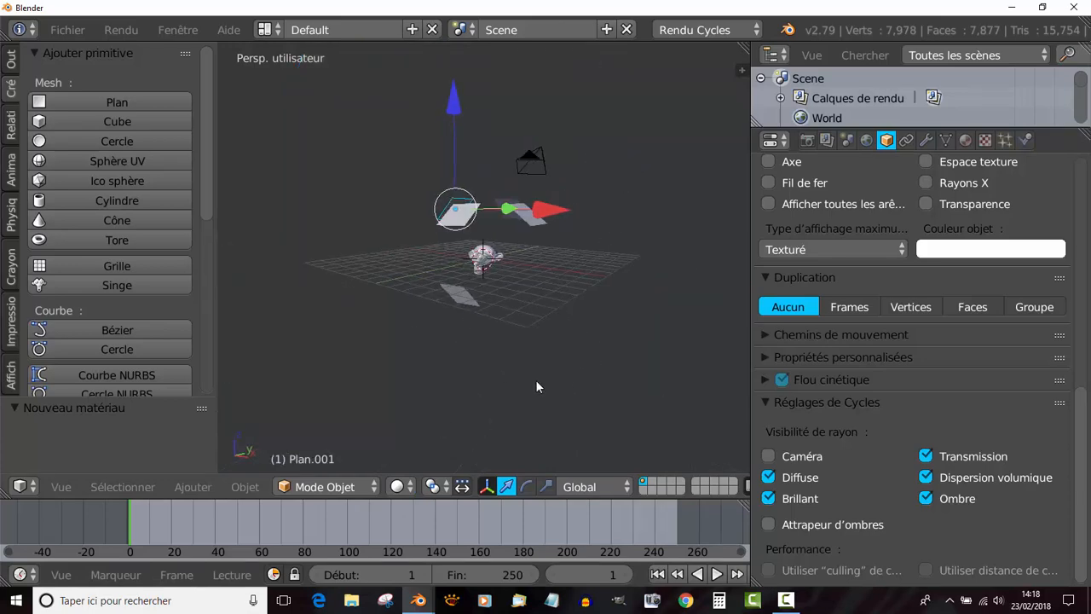
middle_drag(543, 395, 594, 384)
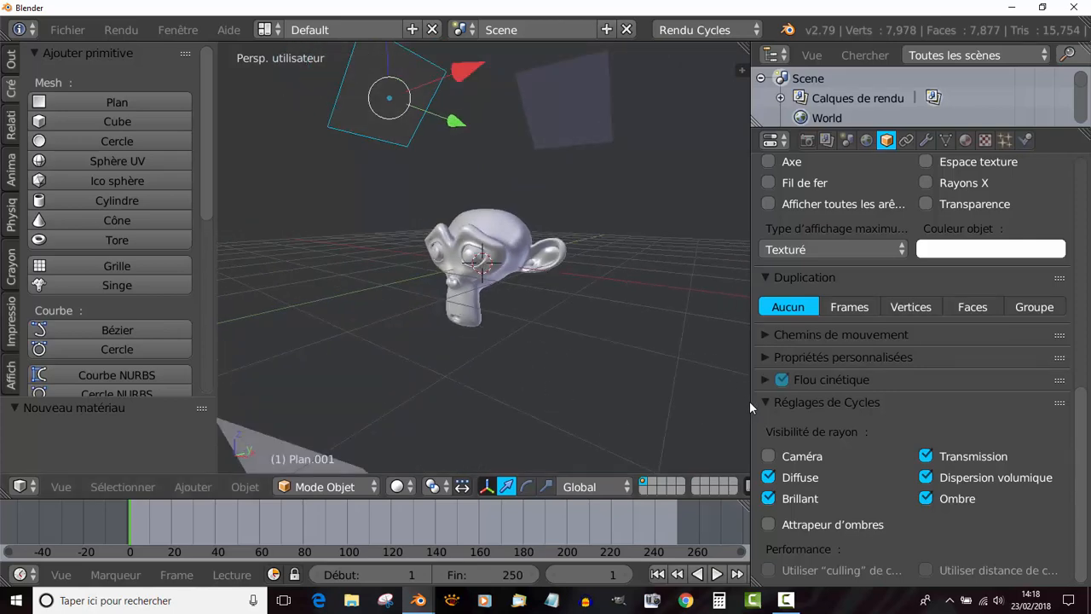
drag(749, 400, 901, 400)
scroll(710, 370, up, 2)
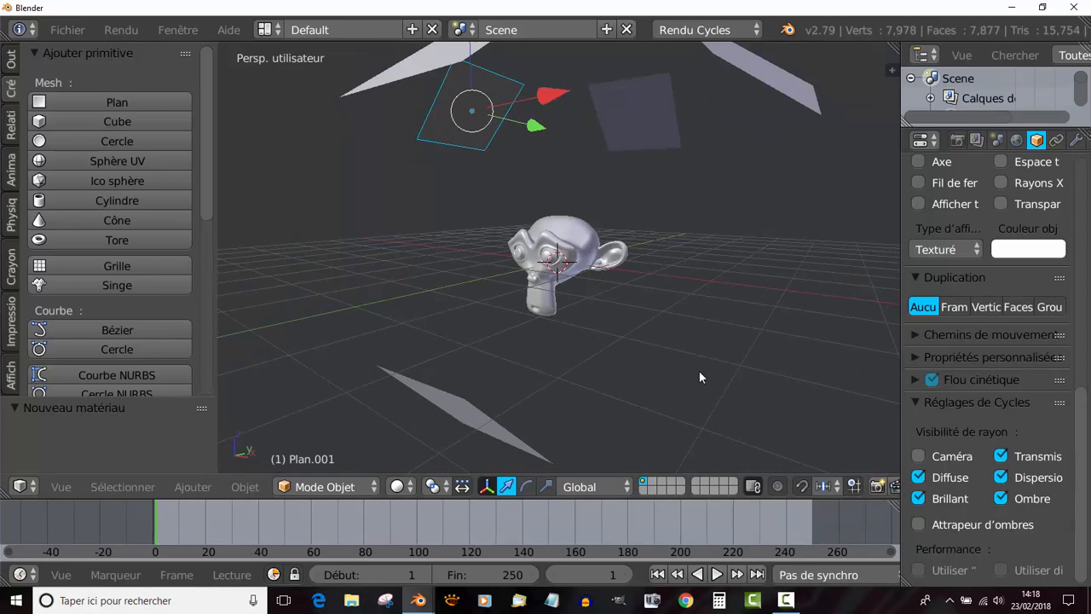
middle_drag(699, 371, 587, 380)
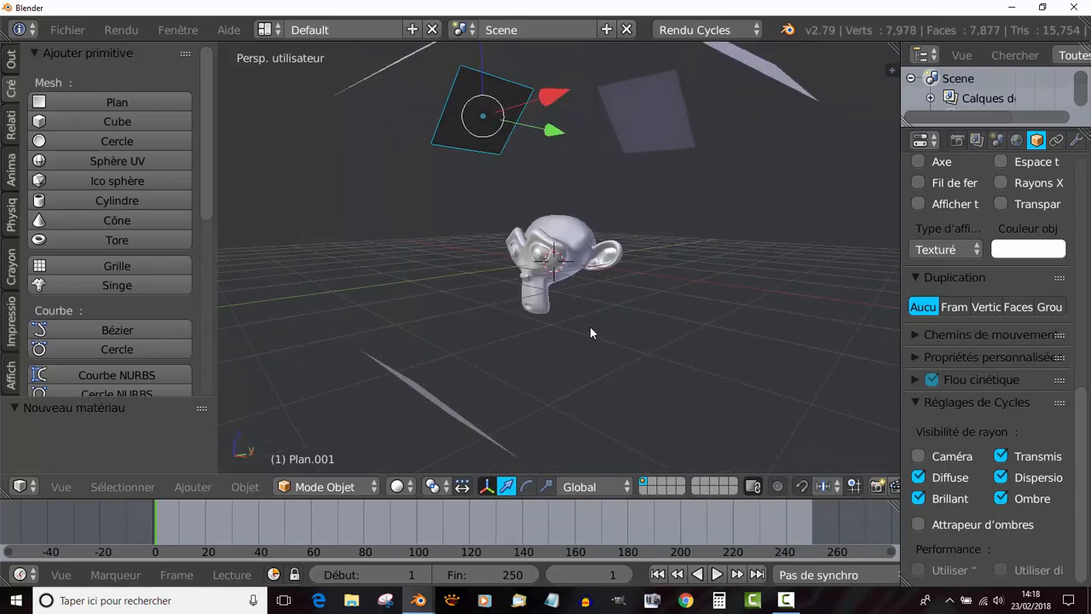
mouse_move(590, 332)
middle_down()
mouse_move(647, 331)
mouse_move(611, 332)
middle_up()
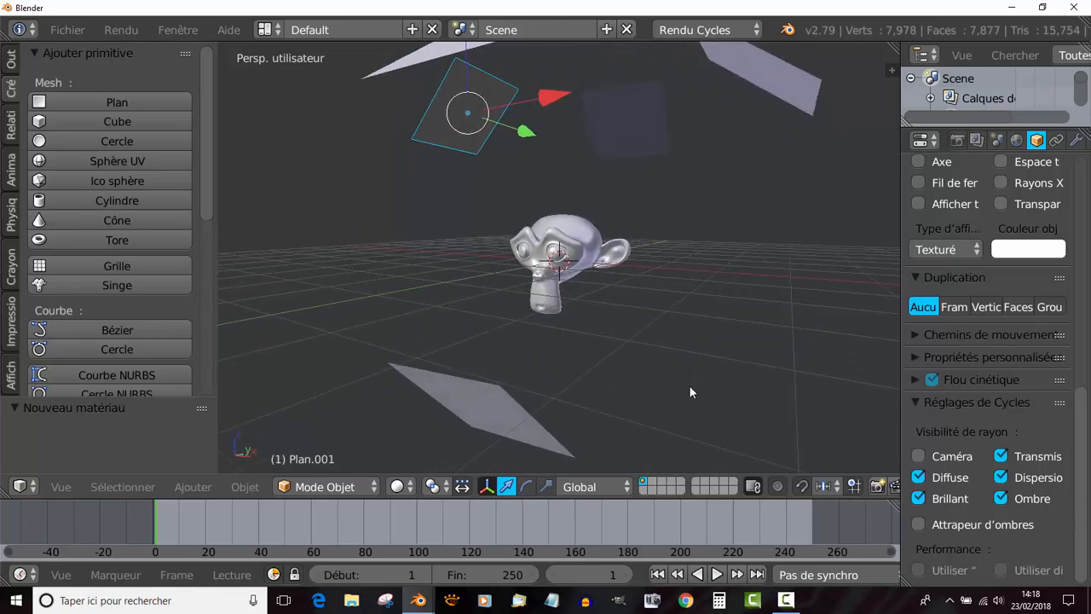
key(ctrl+alt+KP_0)
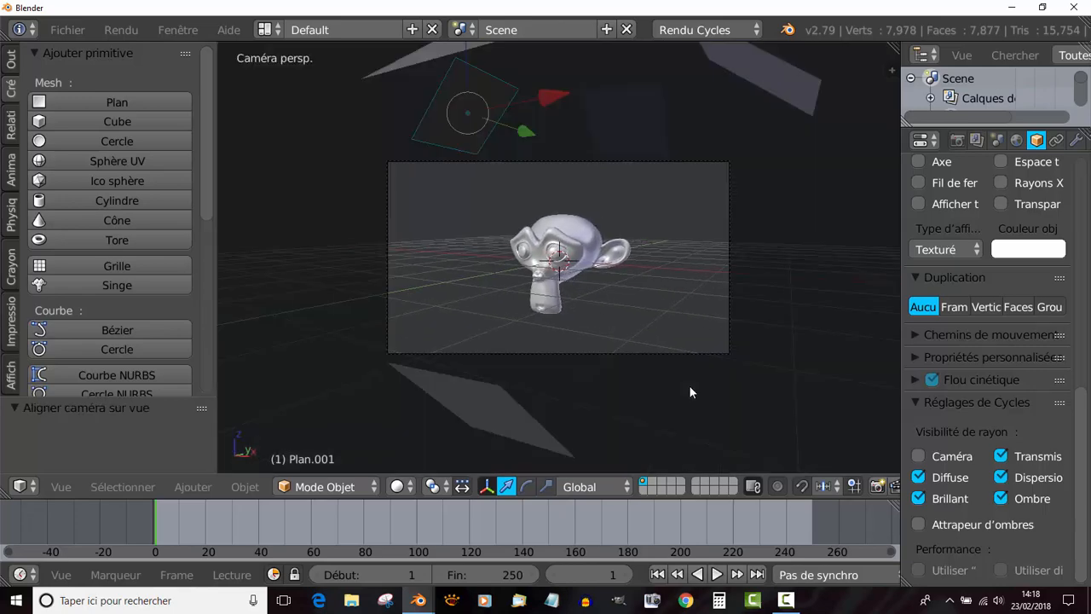
right_click(599, 354)
key(g)
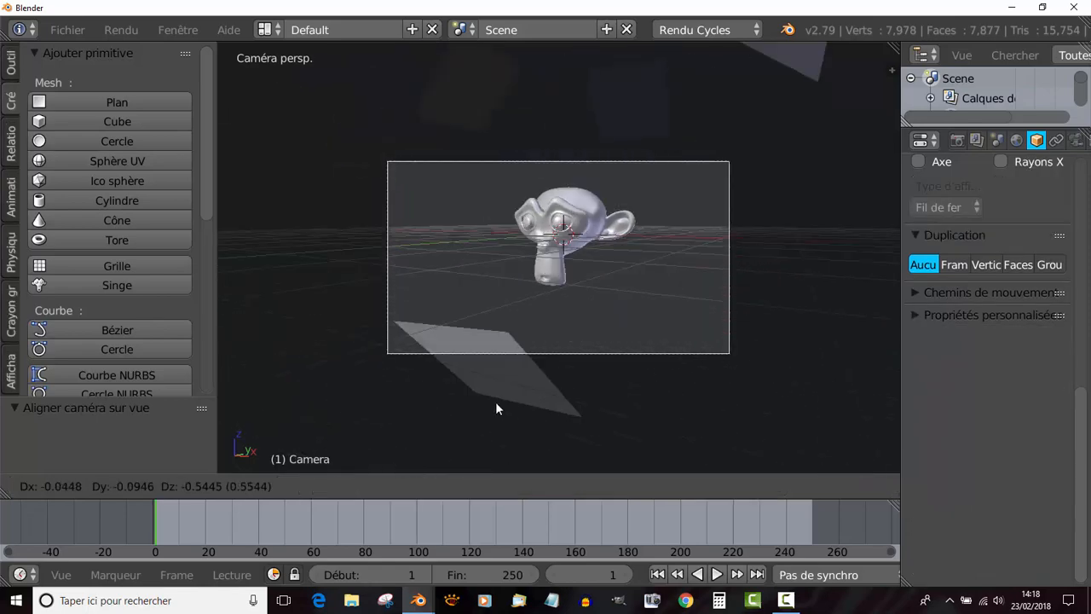
right_click(549, 365)
key(g)
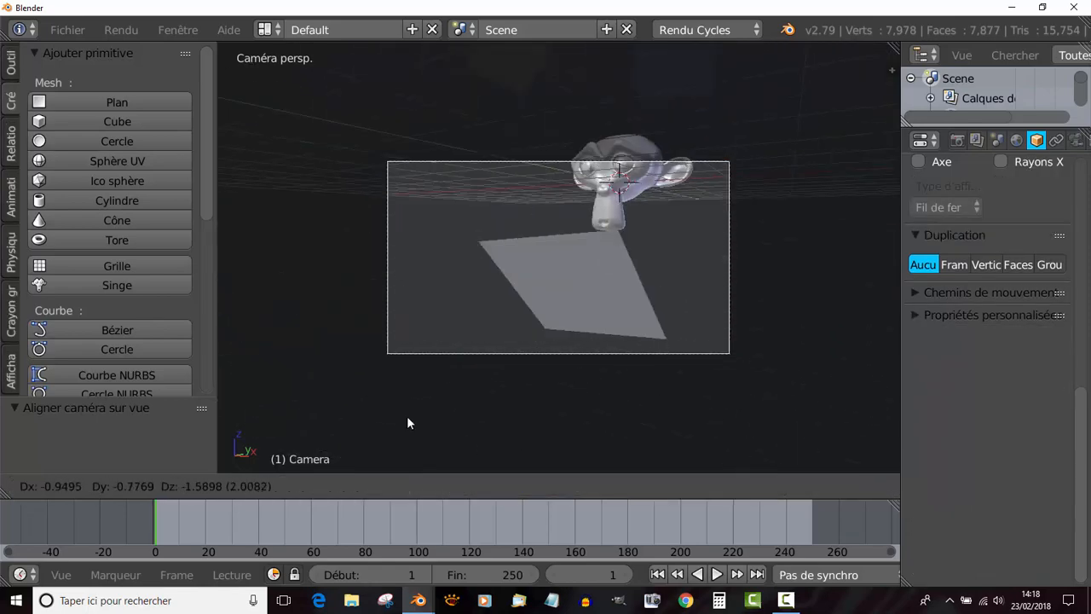
right_click(595, 341)
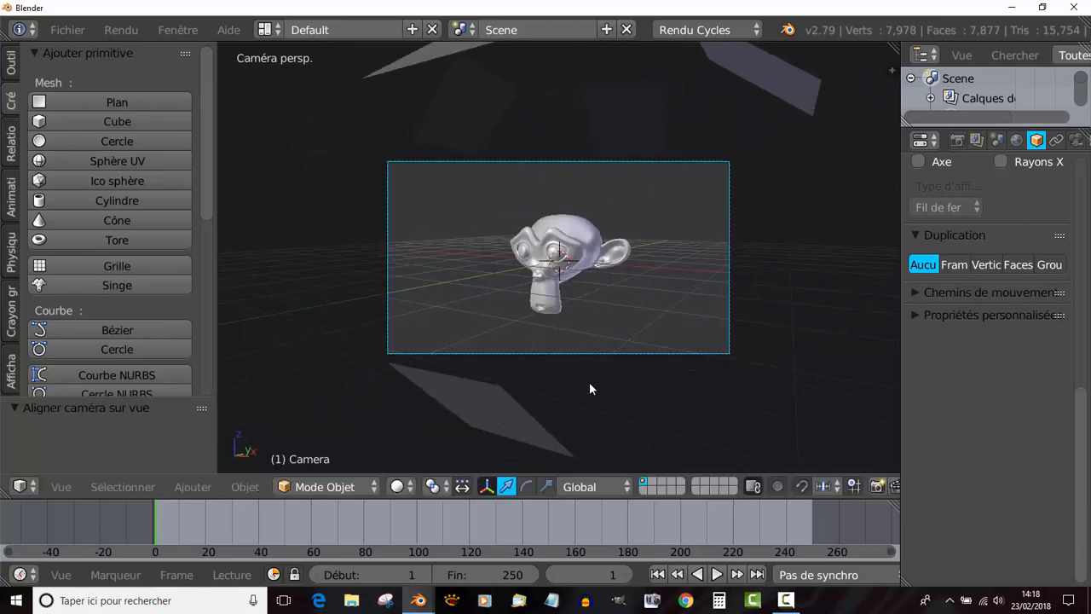
key(g)
right_click(286, 132)
key(g)
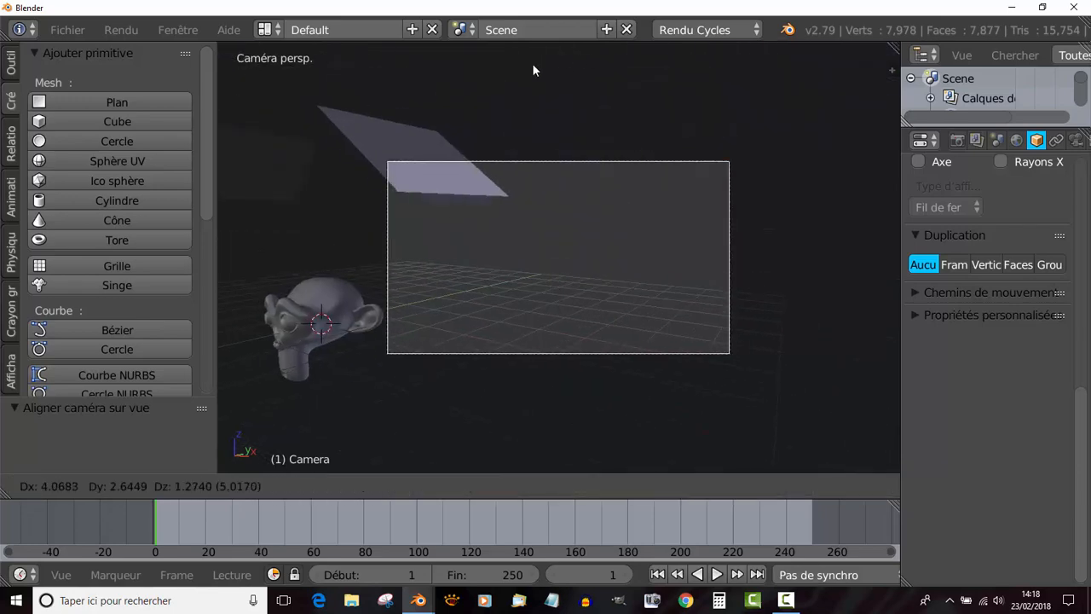
right_click(511, 128)
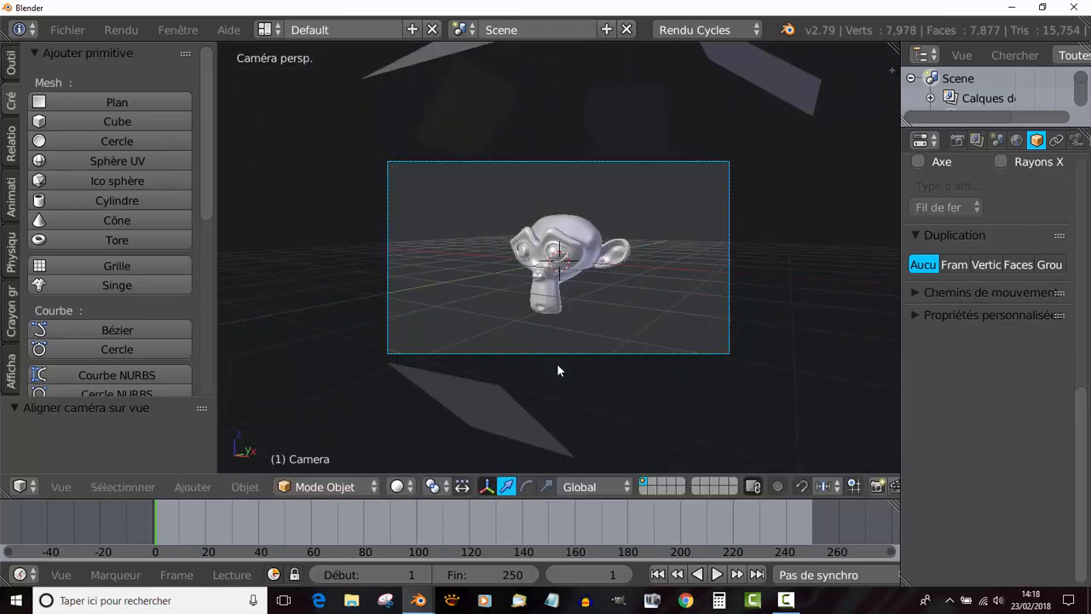
right_click(535, 431)
key(g)
right_click(546, 393)
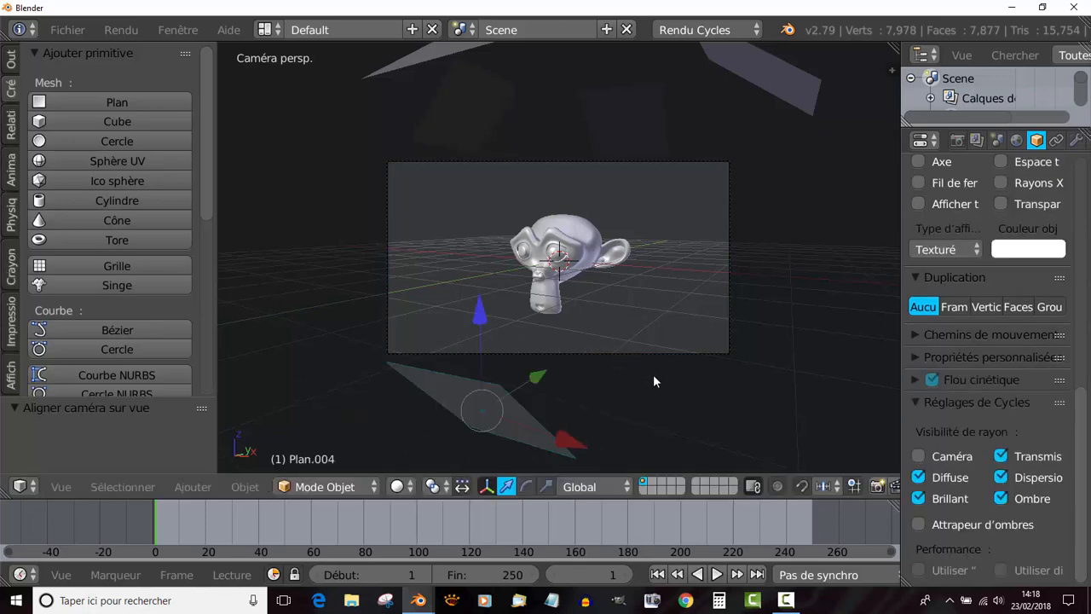
key(g)
right_click(629, 344)
Shift the camera slightly, by about -0.055 along X, to adjust the monkey's framing, and show the camera's lens settings in a widened properties editor.
right_click(613, 351)
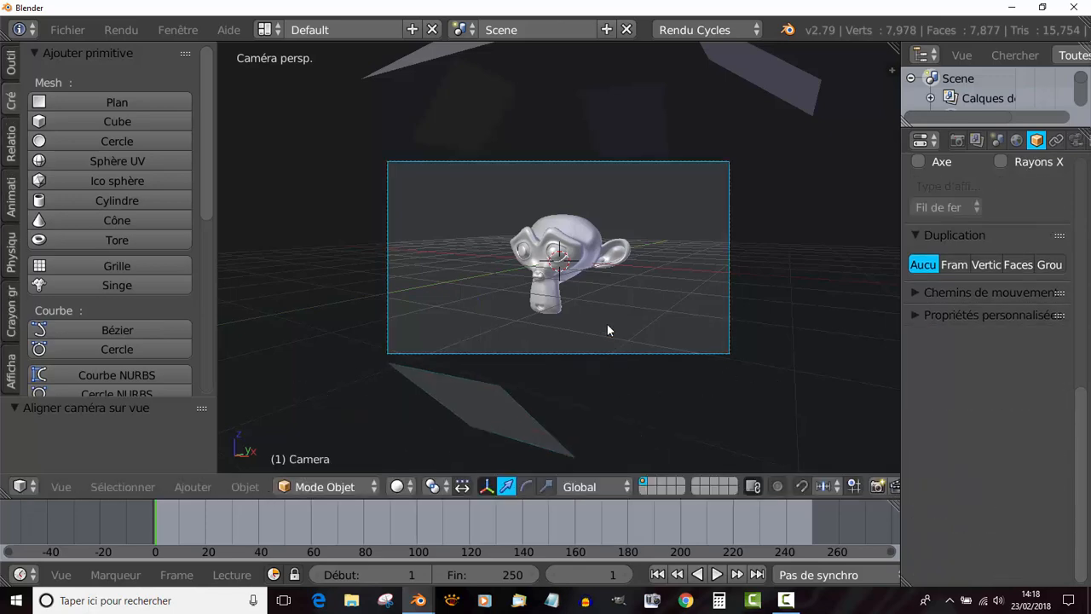
key(g)
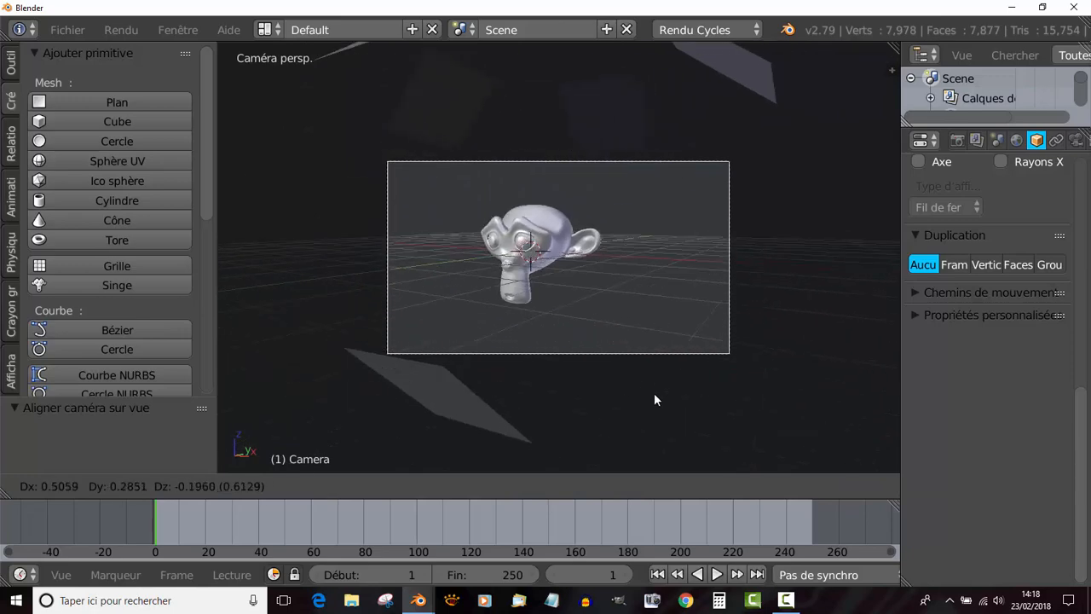
click(615, 380)
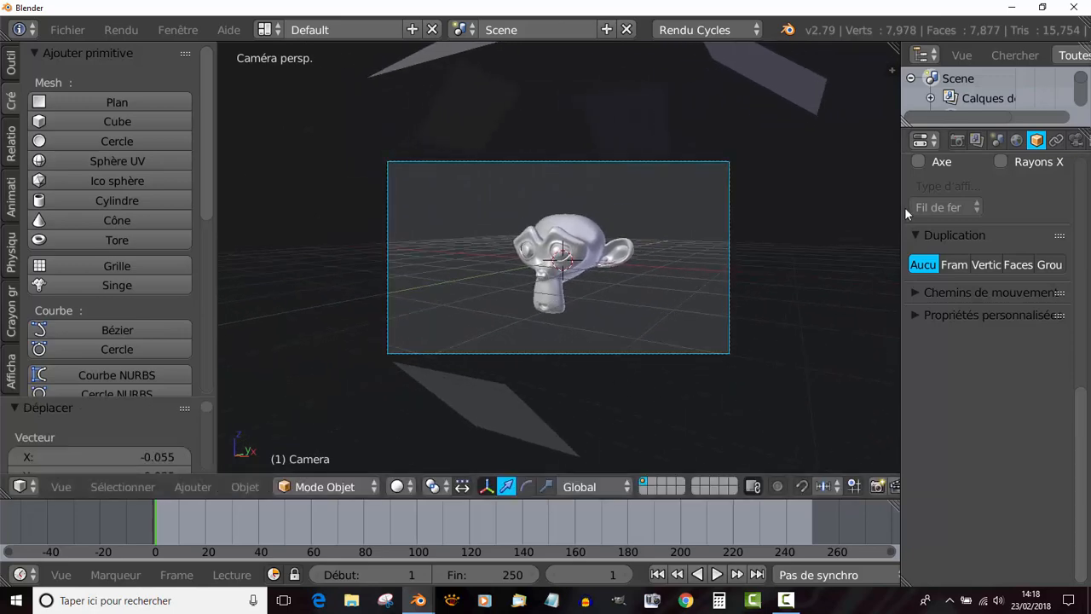
drag(894, 183, 811, 183)
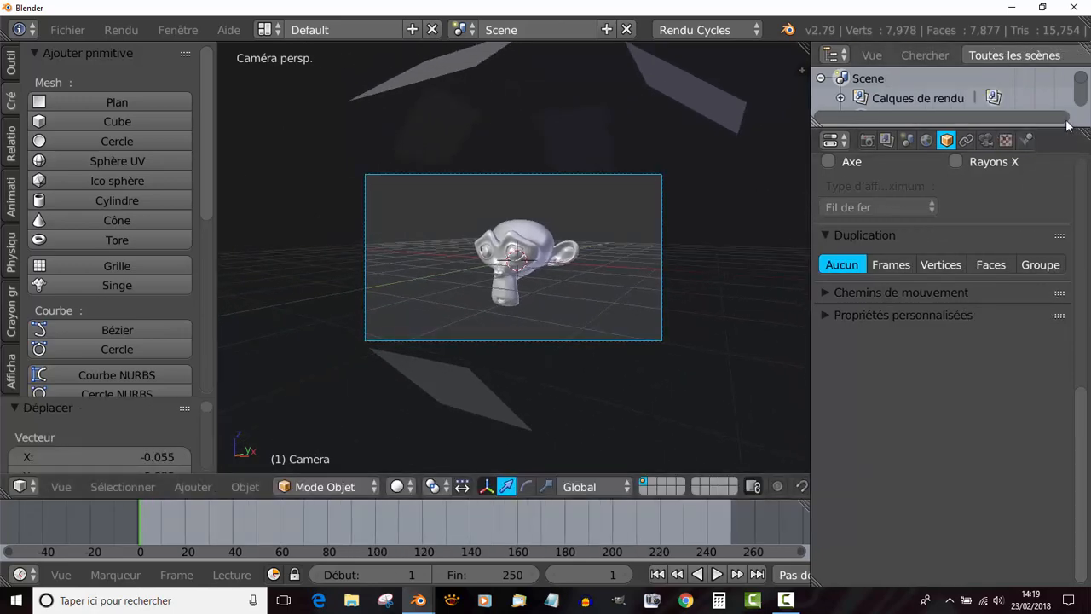
click(986, 140)
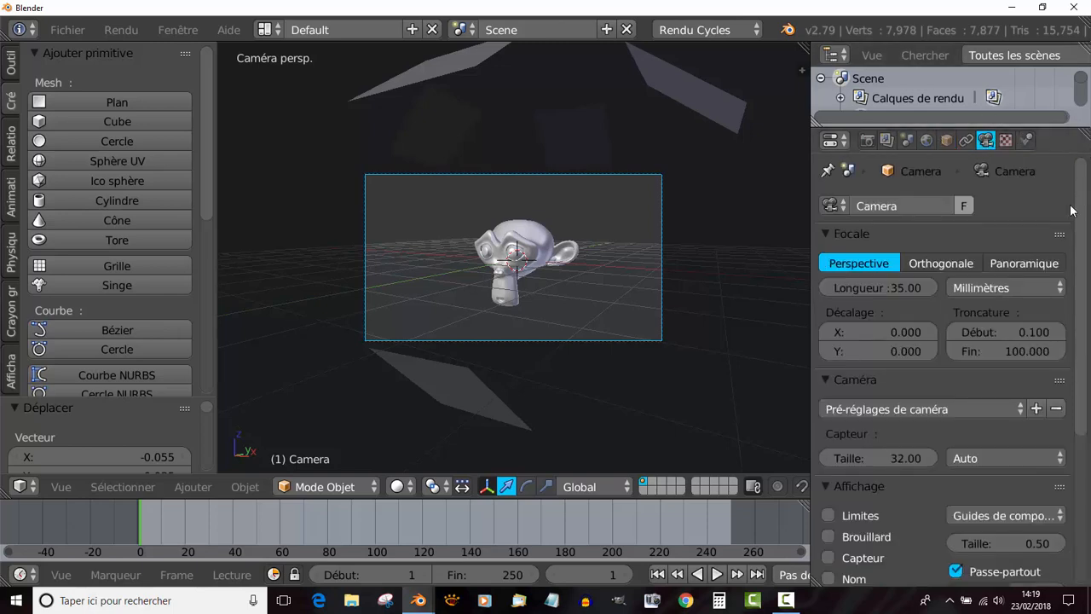
Enlarge the outliner above the camera settings, and preview the monkey through the camera with Rendu shading.
drag(1052, 128, 954, 220)
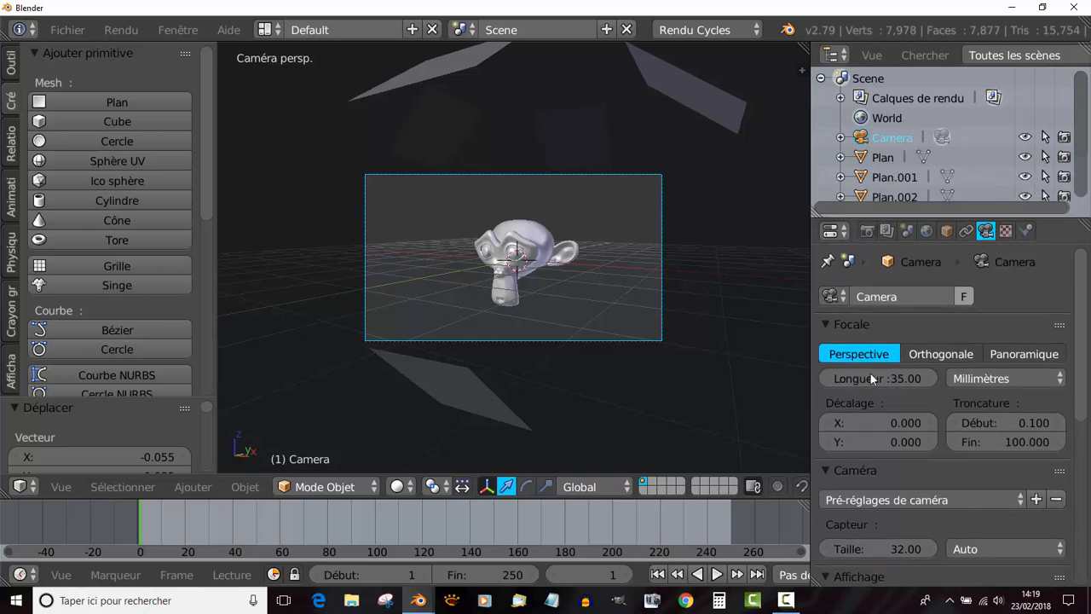
scroll(714, 356, up, 2)
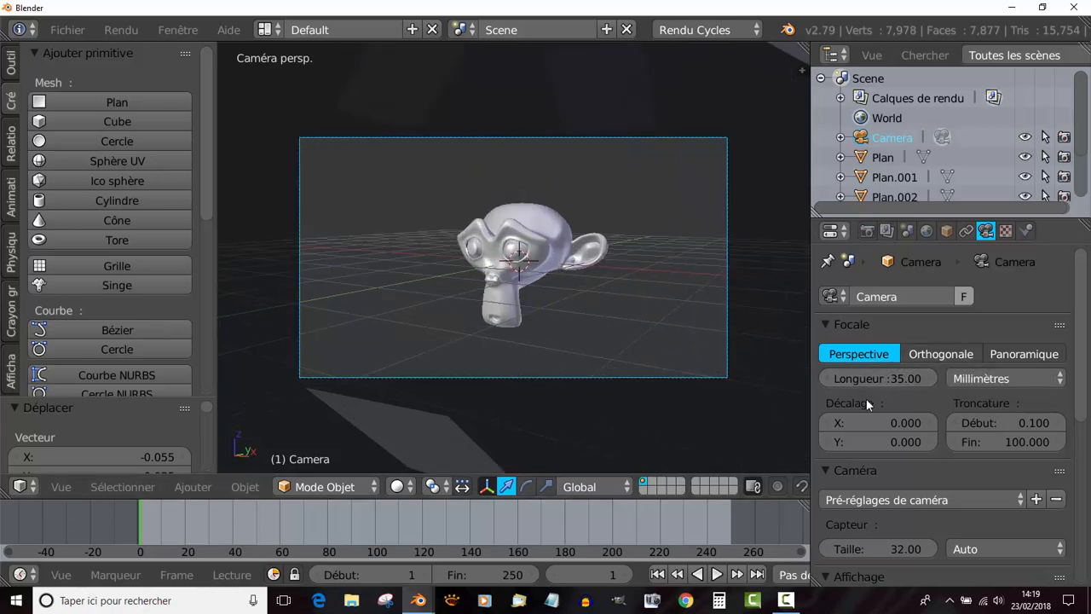
click(398, 487)
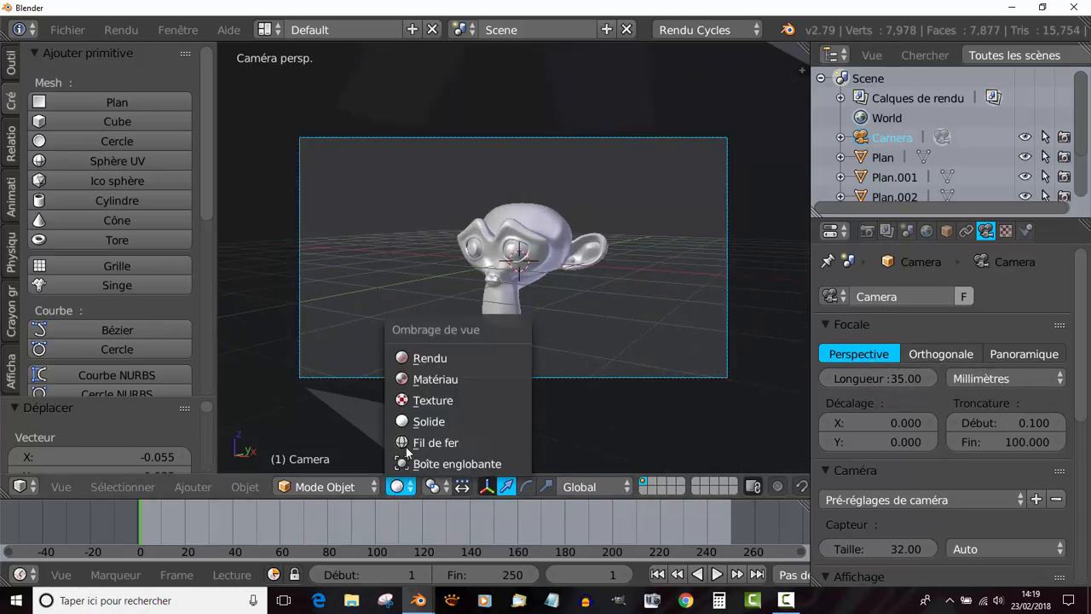
click(411, 360)
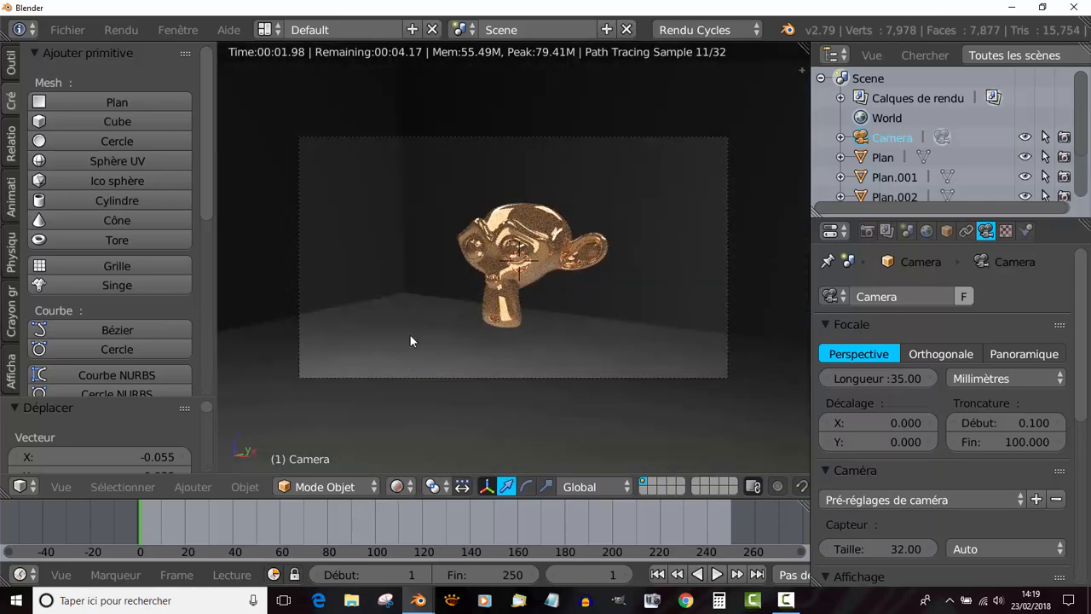
Try the Orthogonale projection on the camera, compare it with the free view, and return the lens to Perspective.
click(948, 354)
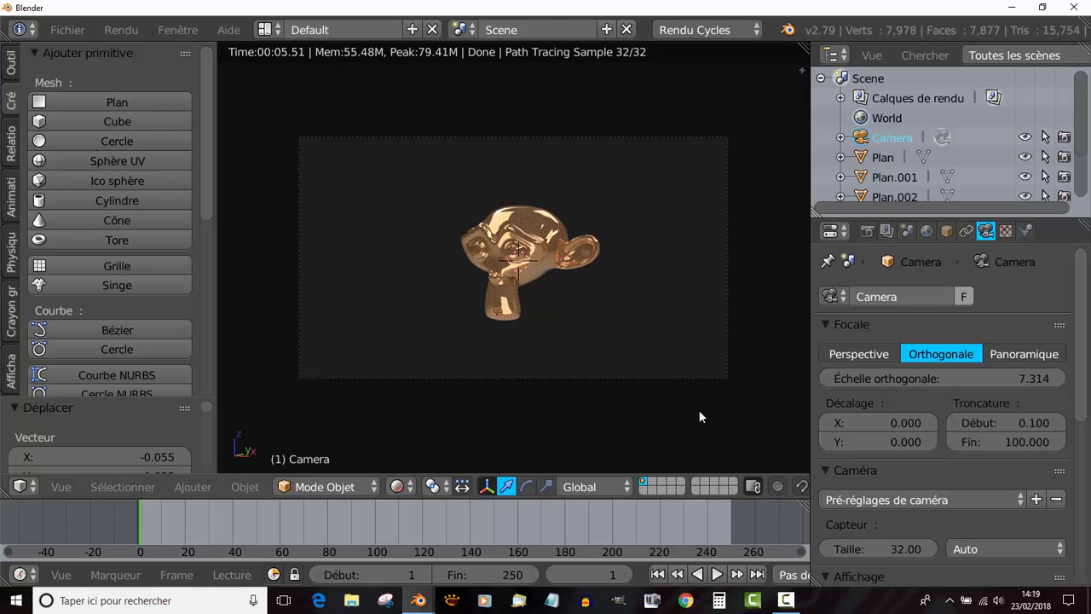
scroll(699, 412, down, 2)
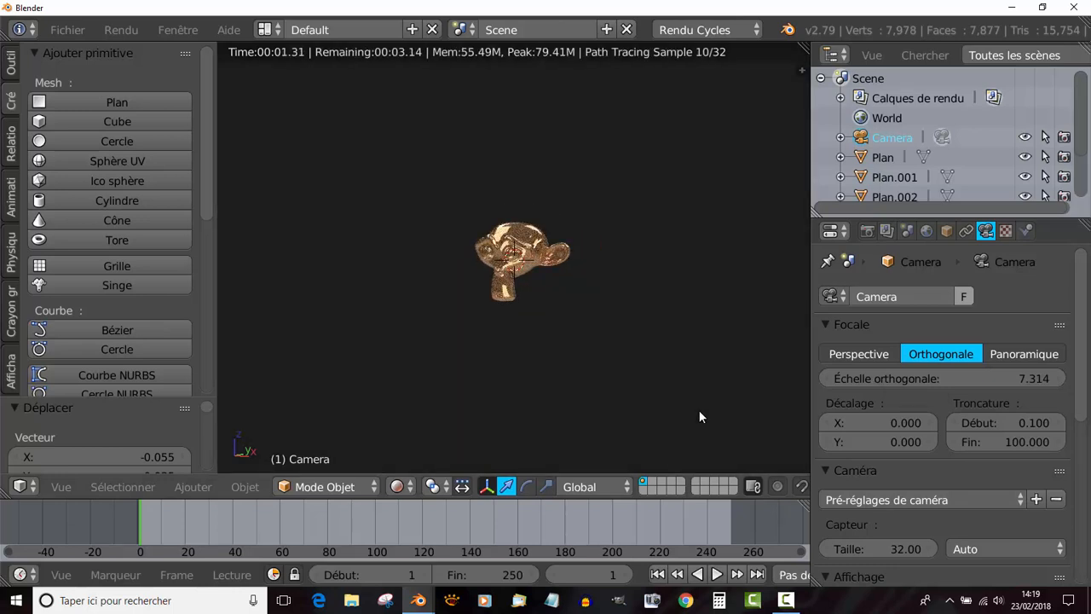
scroll(699, 417, up, 1)
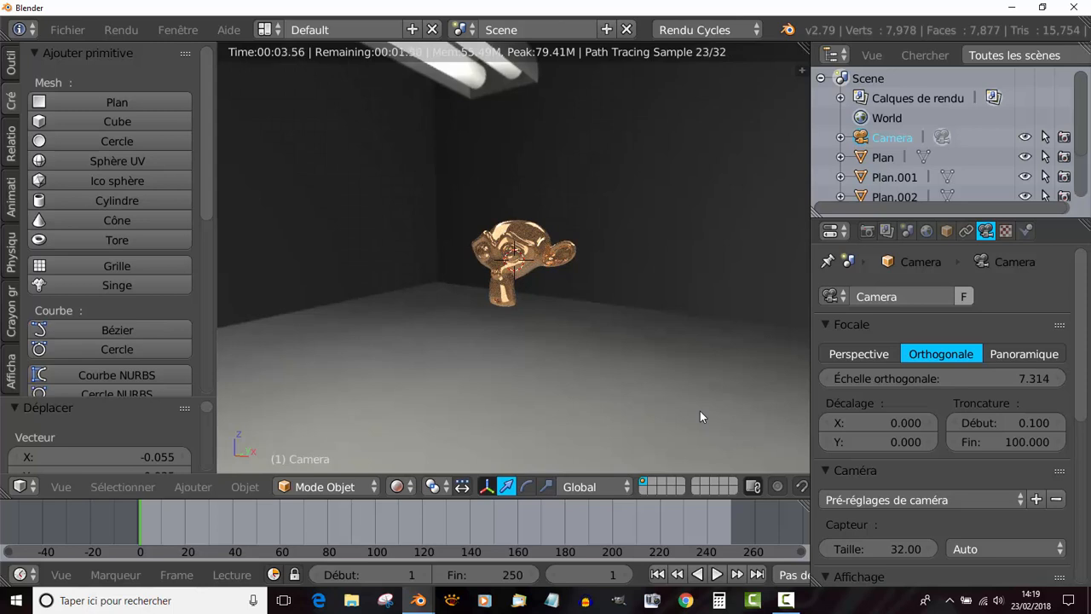
key(KP_0)
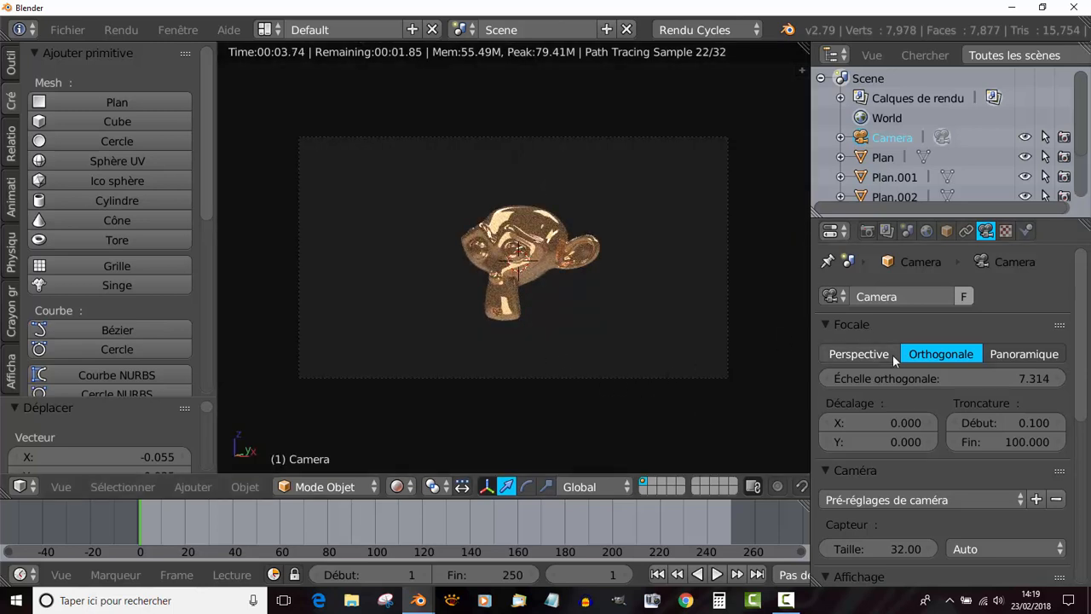
click(859, 353)
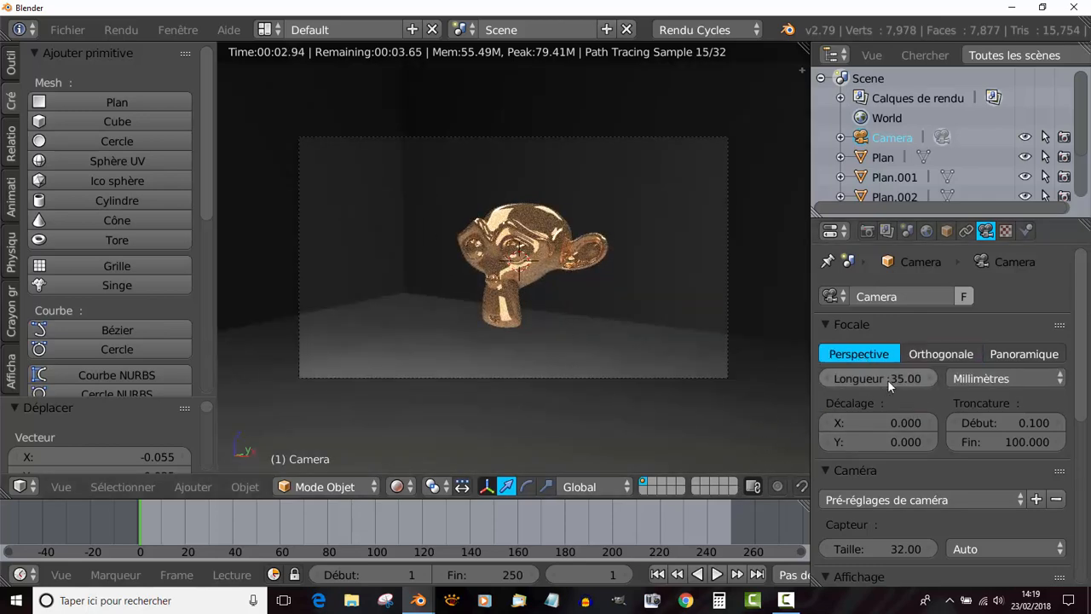
Set the camera's focal length to about 55.69 mm and inspect the tighter monkey framing beside an enlarged properties editor.
drag(887, 379, 866, 386)
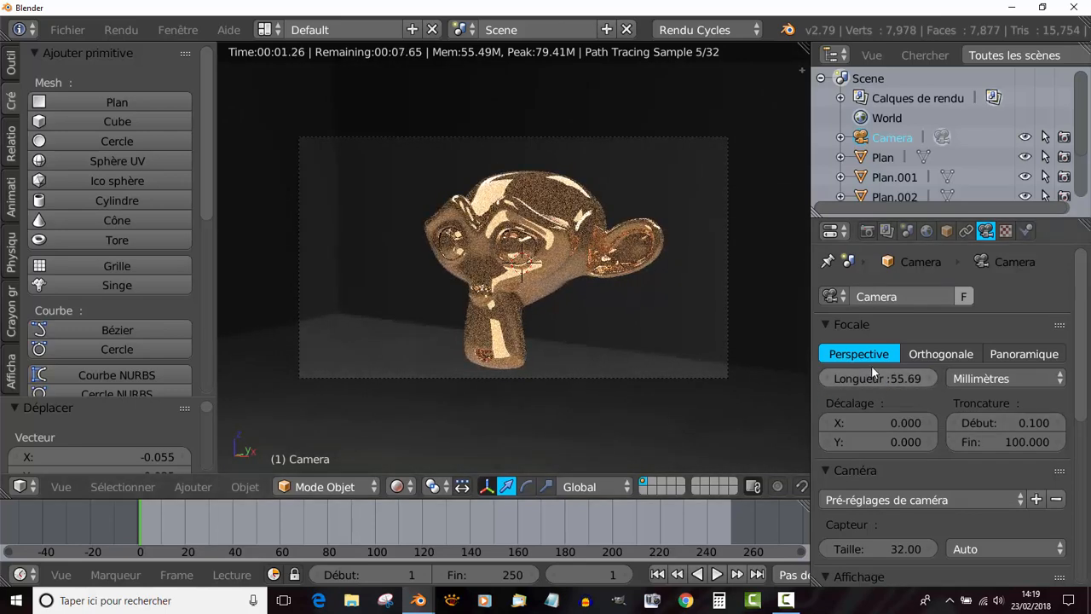
scroll(926, 390, down, 3)
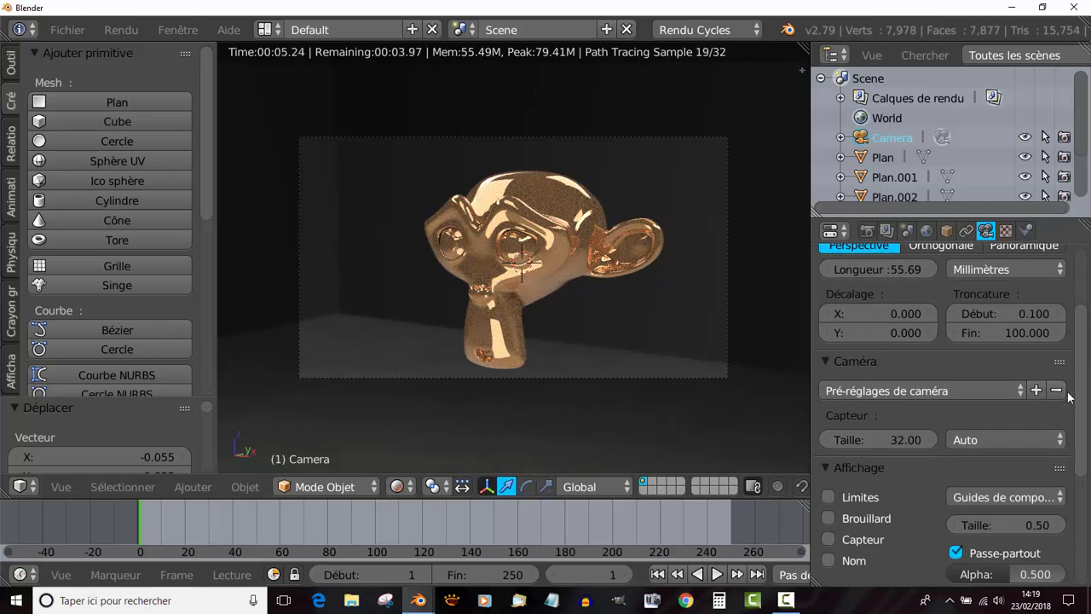
drag(1080, 406, 1079, 346)
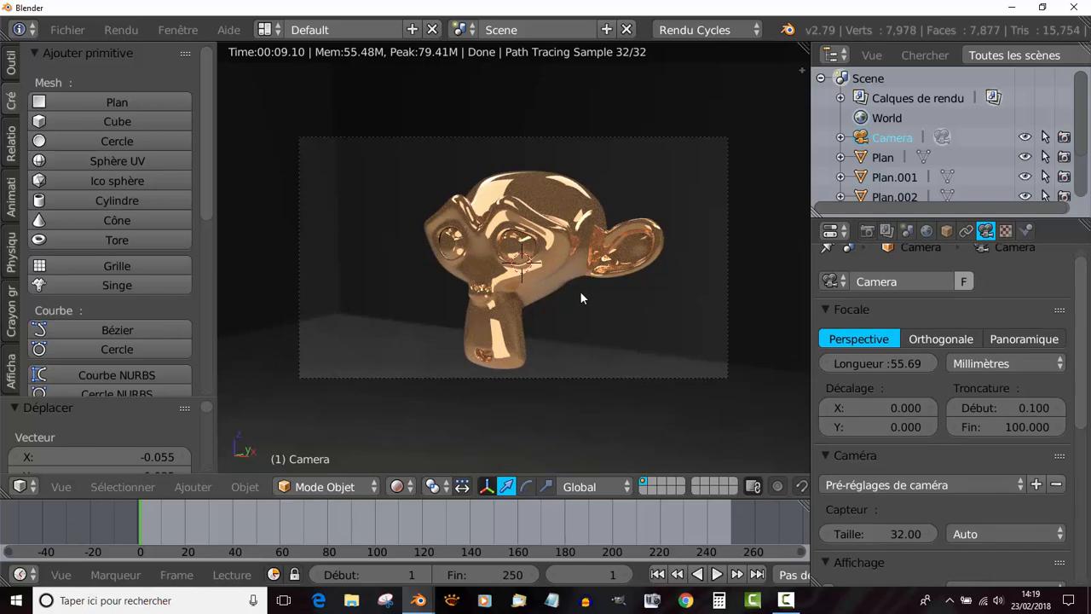
key(Home)
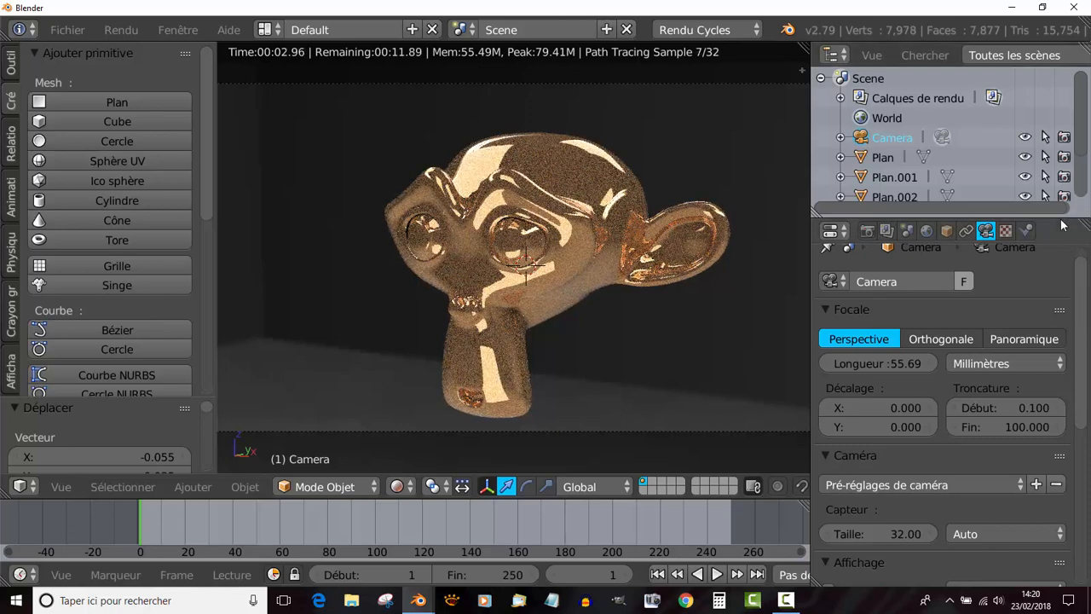
drag(1073, 218, 1075, 138)
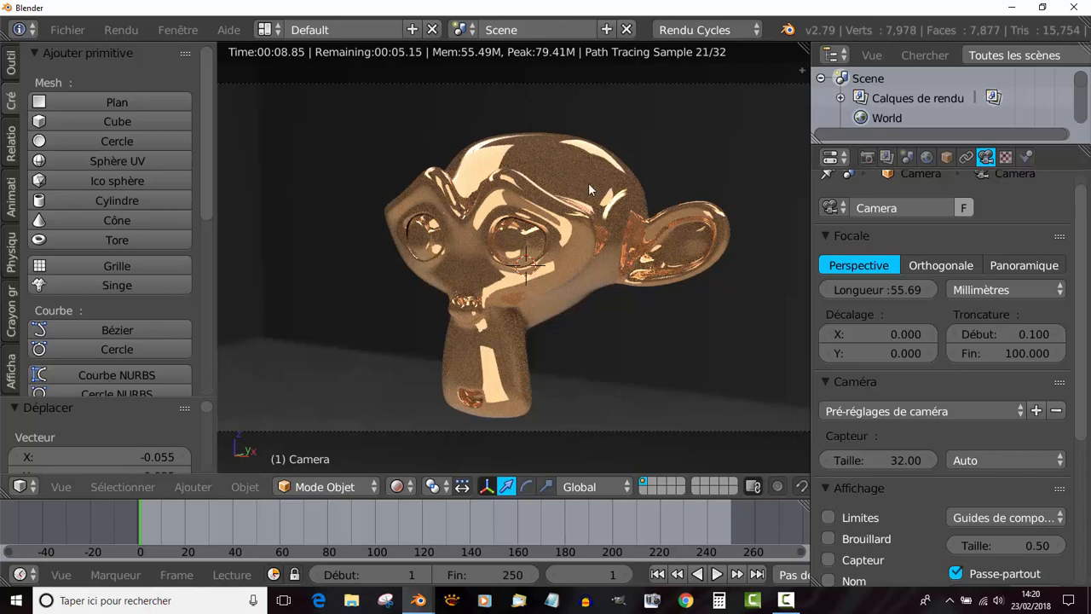
scroll(589, 185, up, 3)
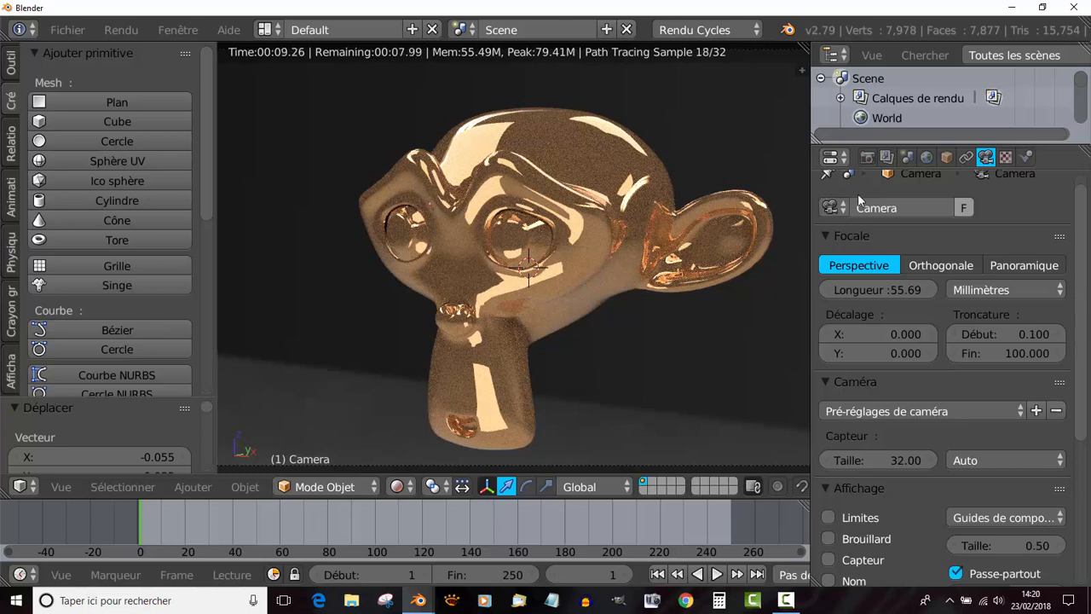
Enable Débruitage on the RenderLayer and expand its settings.
click(868, 157)
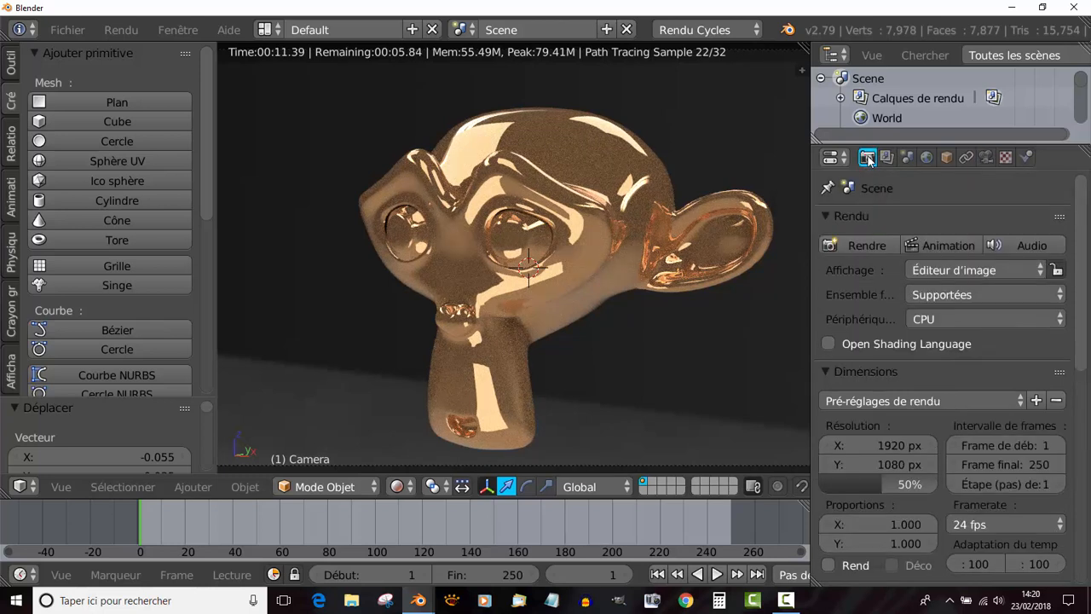
scroll(937, 330, down, 15)
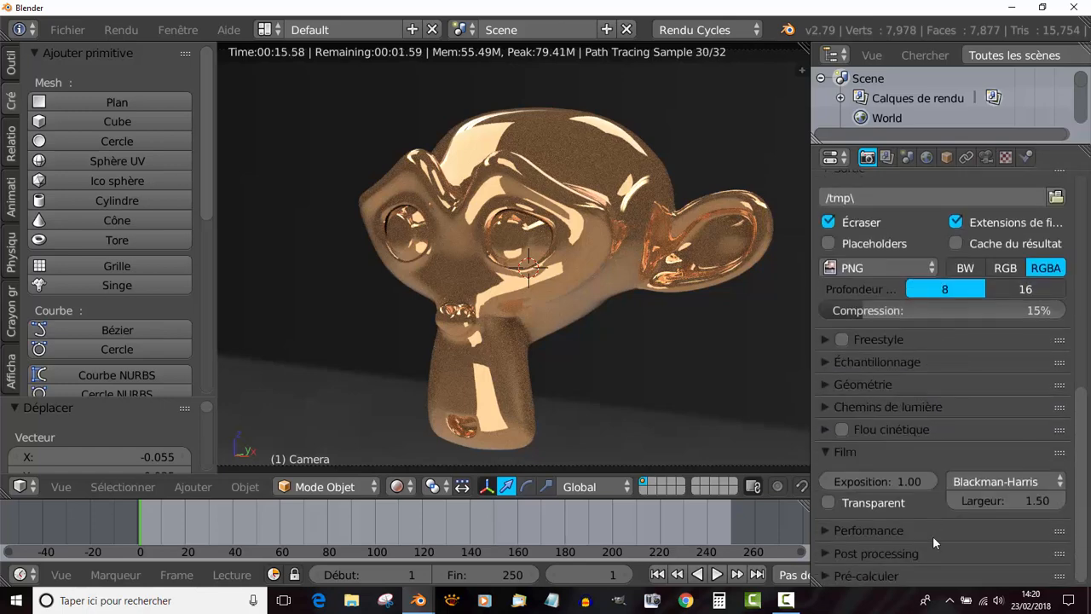
click(886, 157)
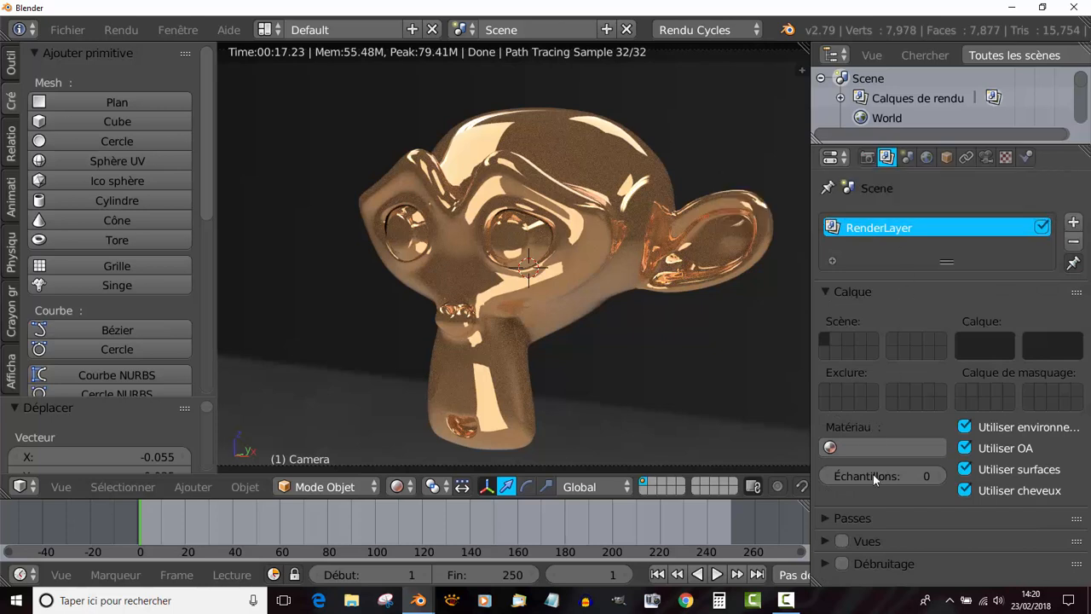
click(839, 562)
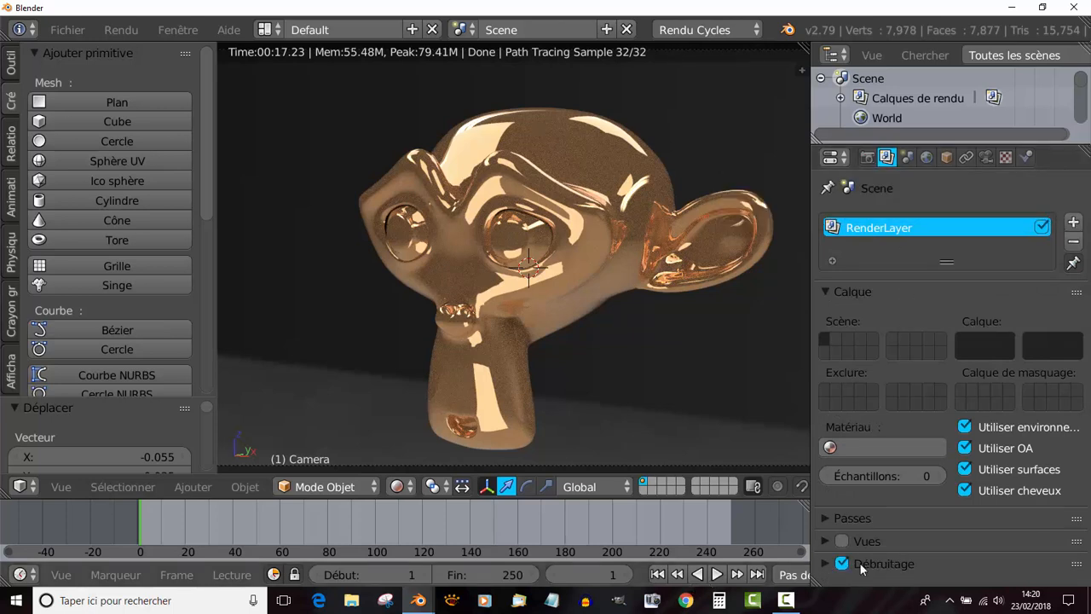
click(826, 565)
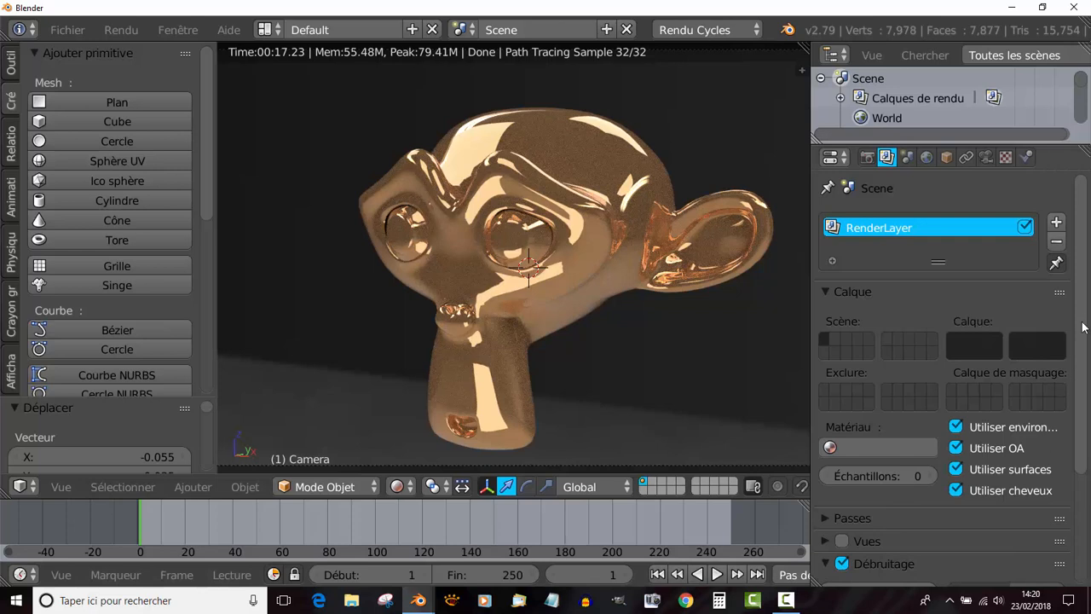
drag(1082, 340, 1089, 464)
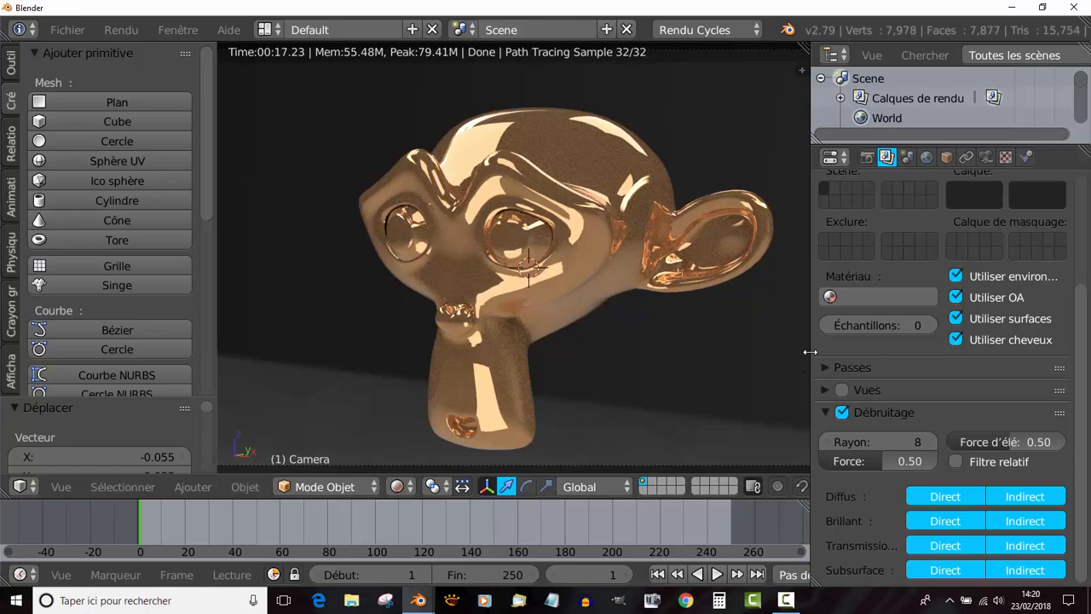
Render the camera view as a denoised test image and return to the 3D view.
scroll(688, 339, down, 1)
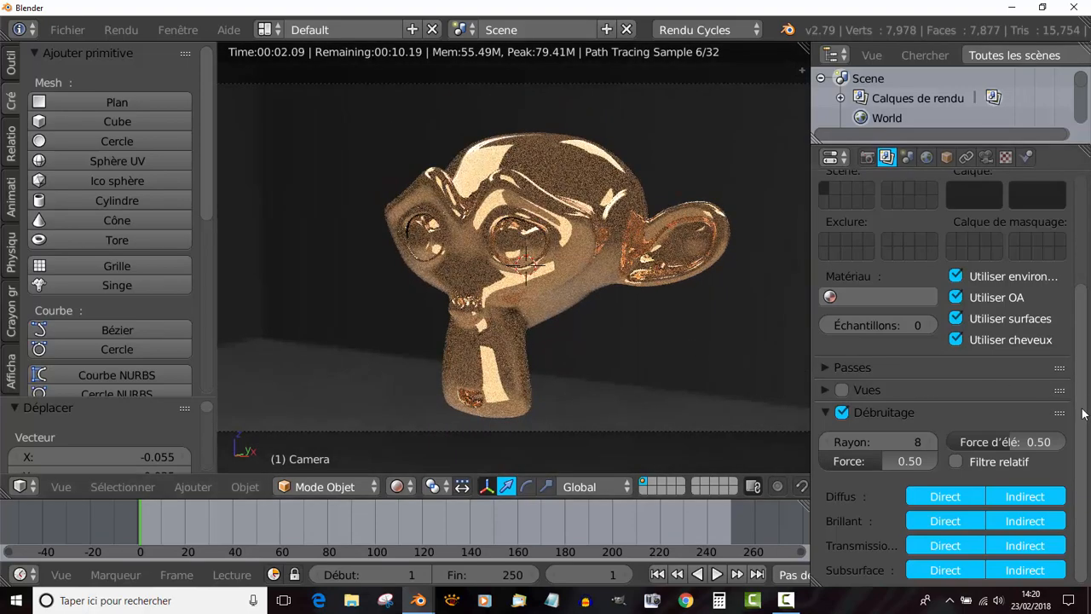
scroll(1084, 413, up, 3)
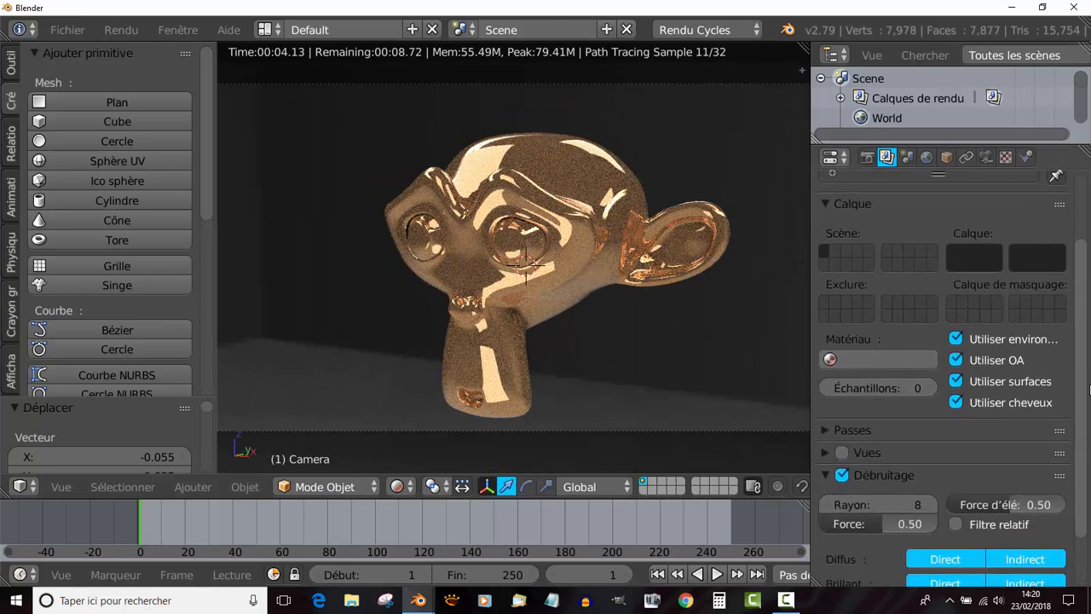
scroll(1089, 388, down, 3)
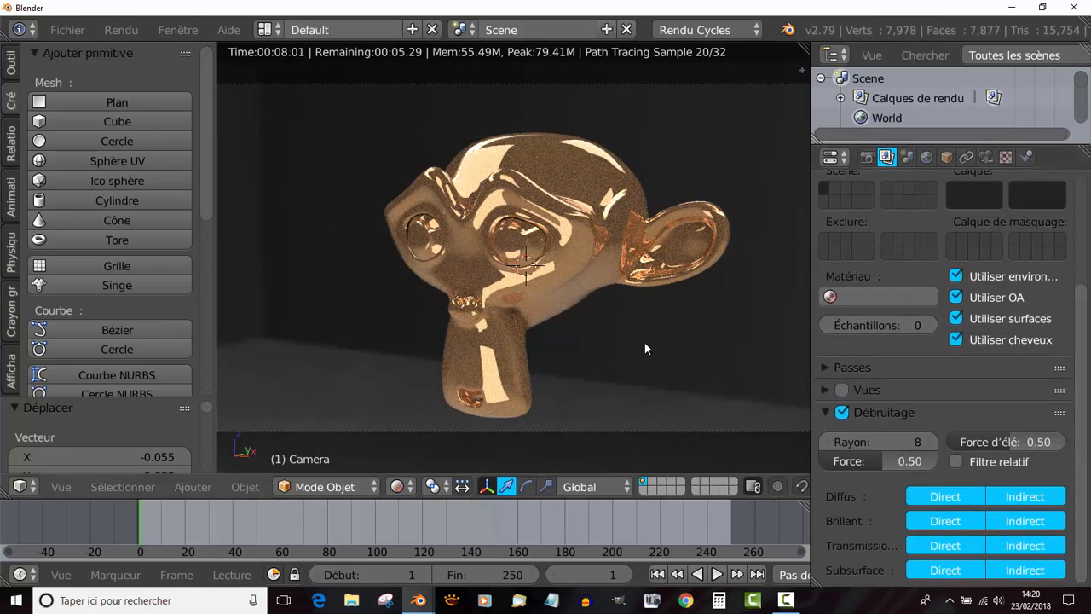
key(F12)
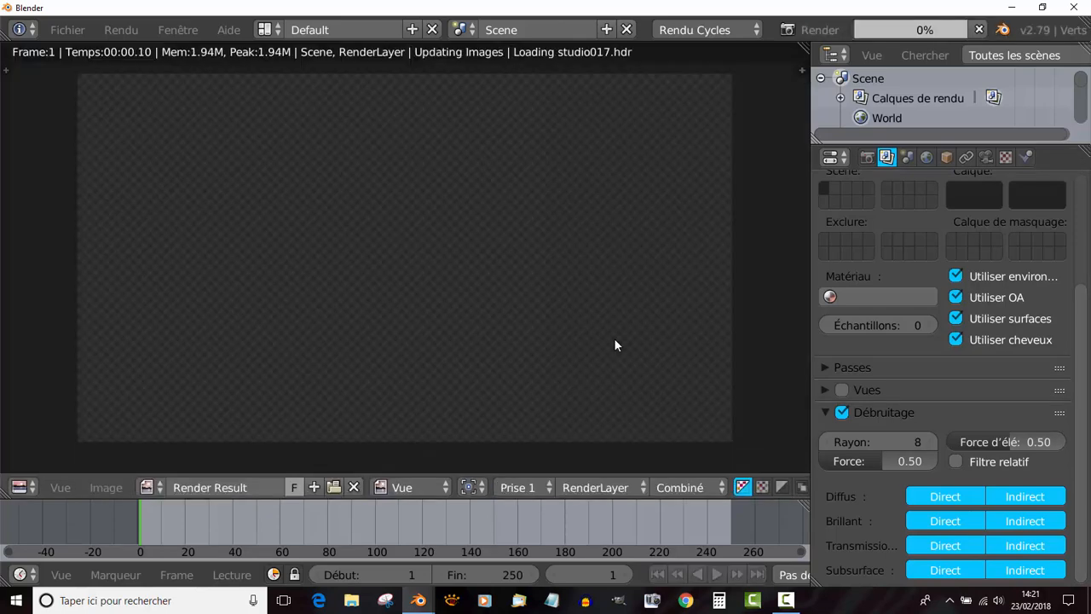
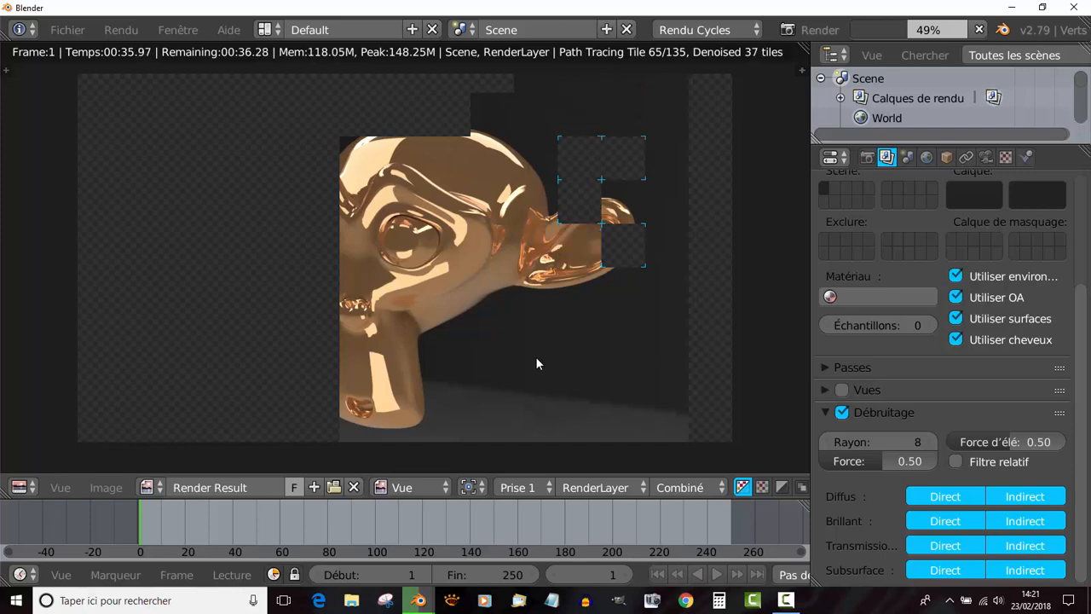
key(Escape)
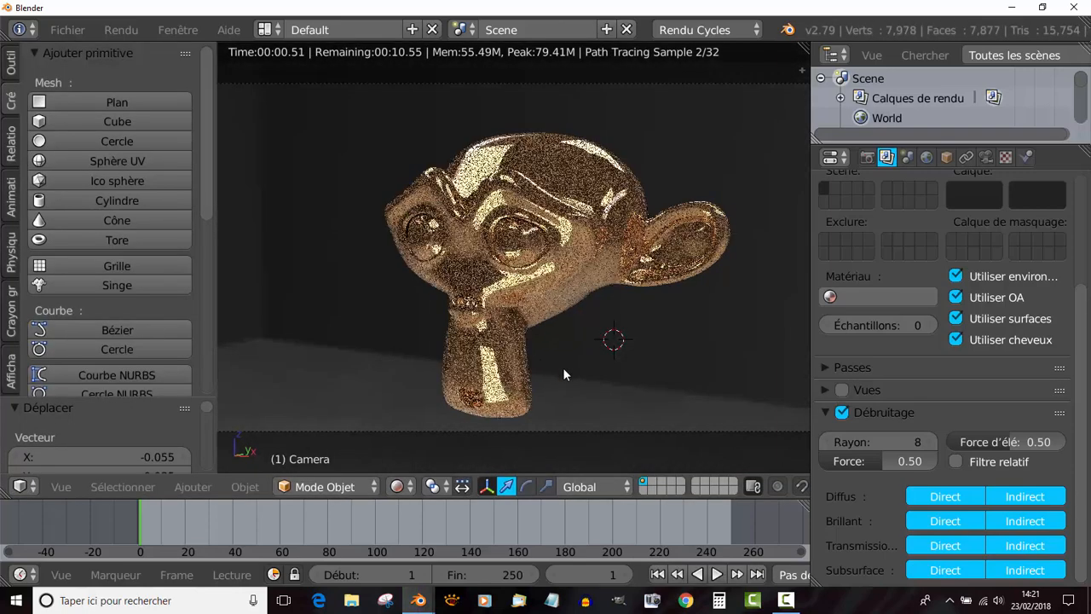
Leave the camera view and preview the monkey from a free angle in Solide and Texture shading.
scroll(563, 368, down, 6)
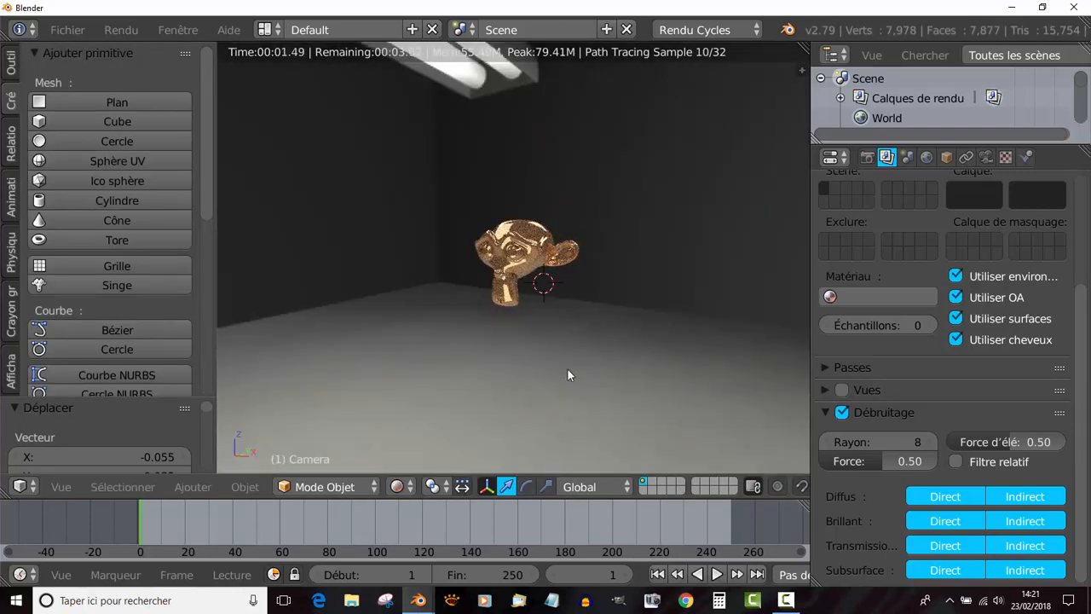
scroll(640, 316, up, 2)
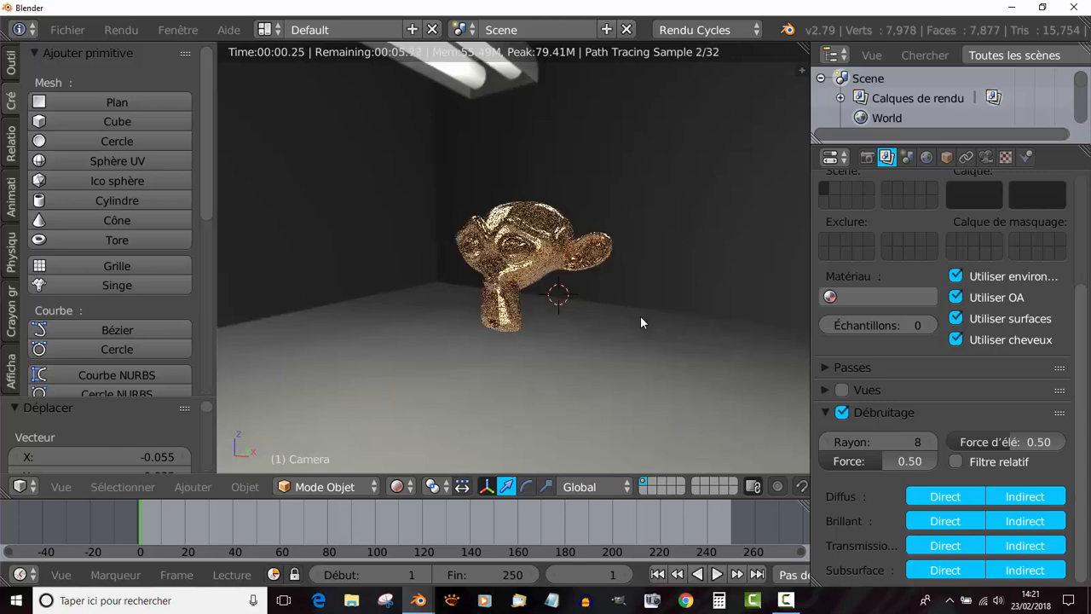
middle_drag(564, 353, 576, 314)
middle_drag(600, 355, 508, 373)
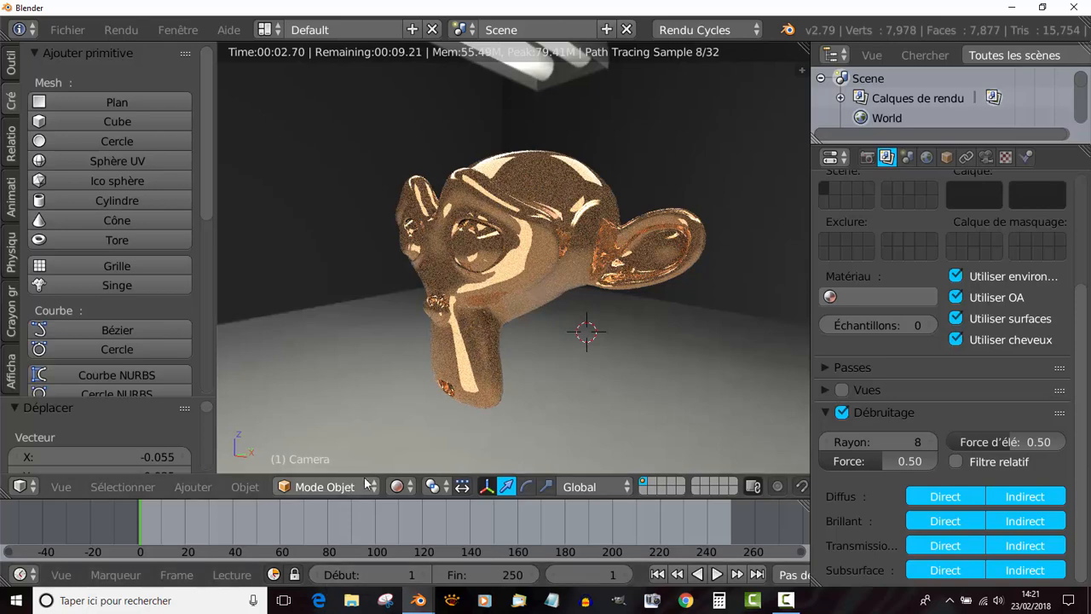
click(396, 486)
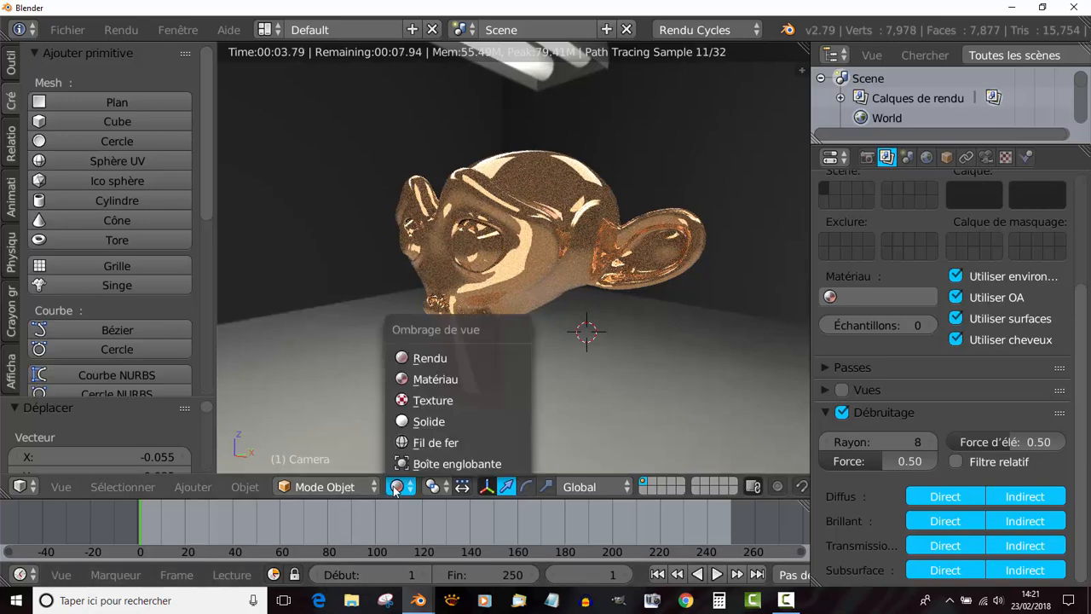
click(423, 421)
click(401, 486)
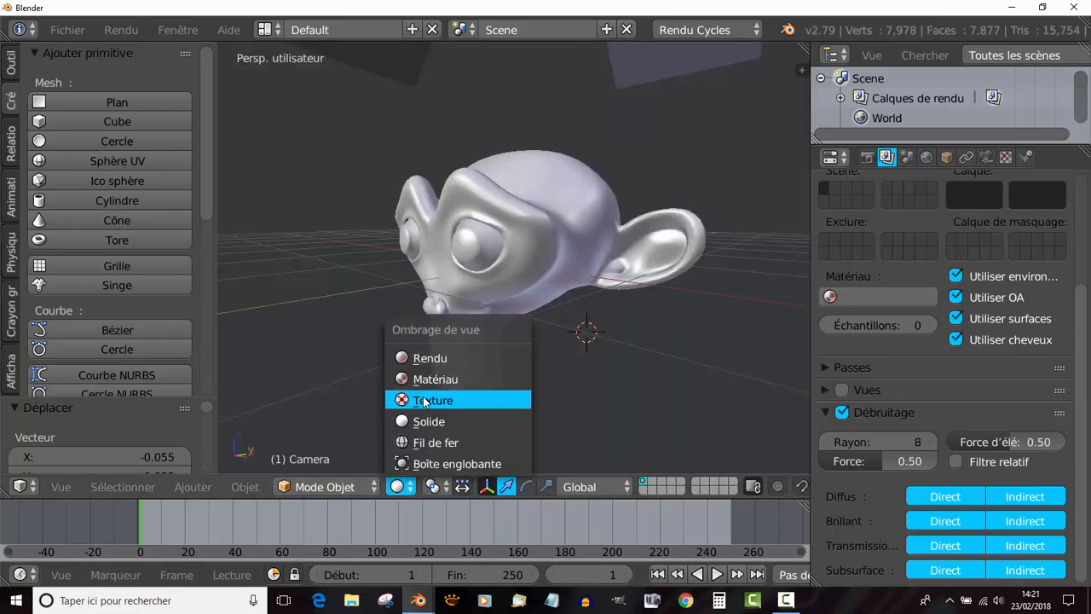
click(426, 400)
Switch the 3D view to Matériau shading and view the monkey together with the surrounding light planes.
click(400, 486)
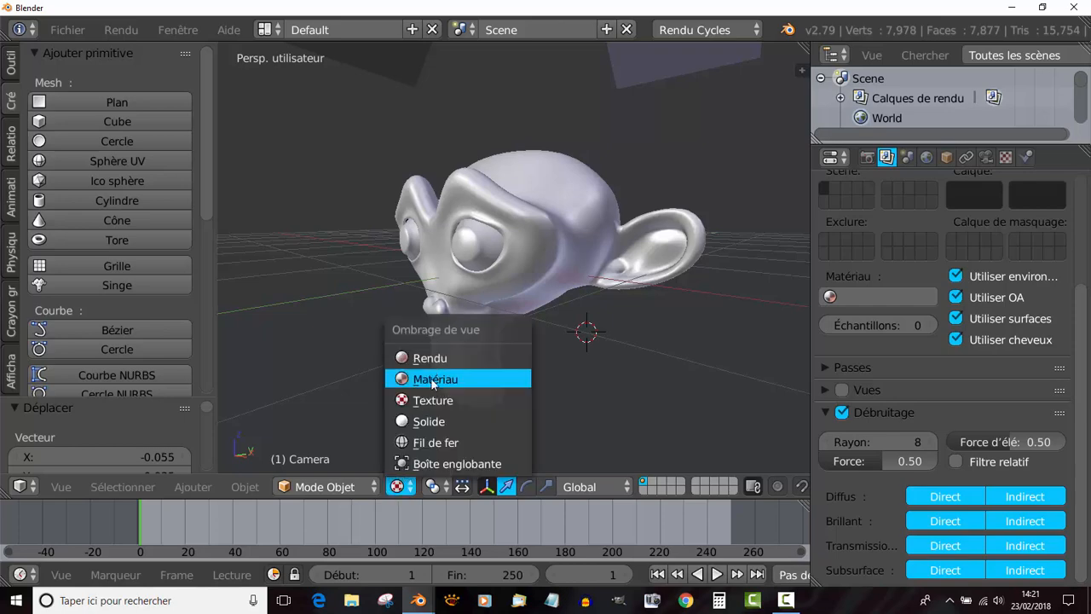
click(432, 380)
scroll(431, 378, down, 6)
mouse_move(476, 361)
middle_down()
mouse_move(590, 335)
mouse_move(521, 353)
middle_up()
click(414, 491)
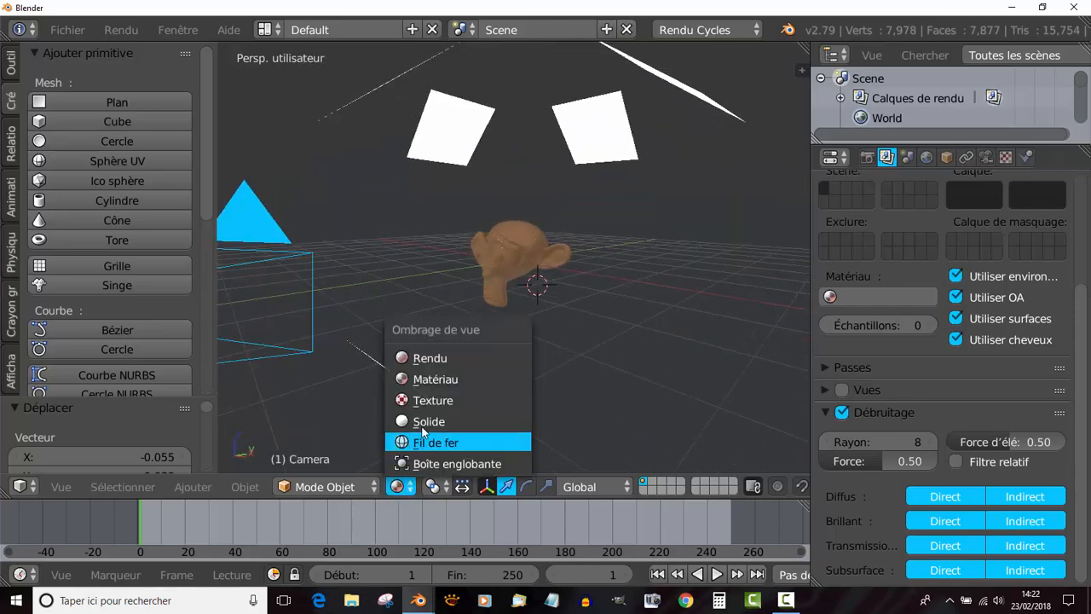
scroll(511, 274, up, 3)
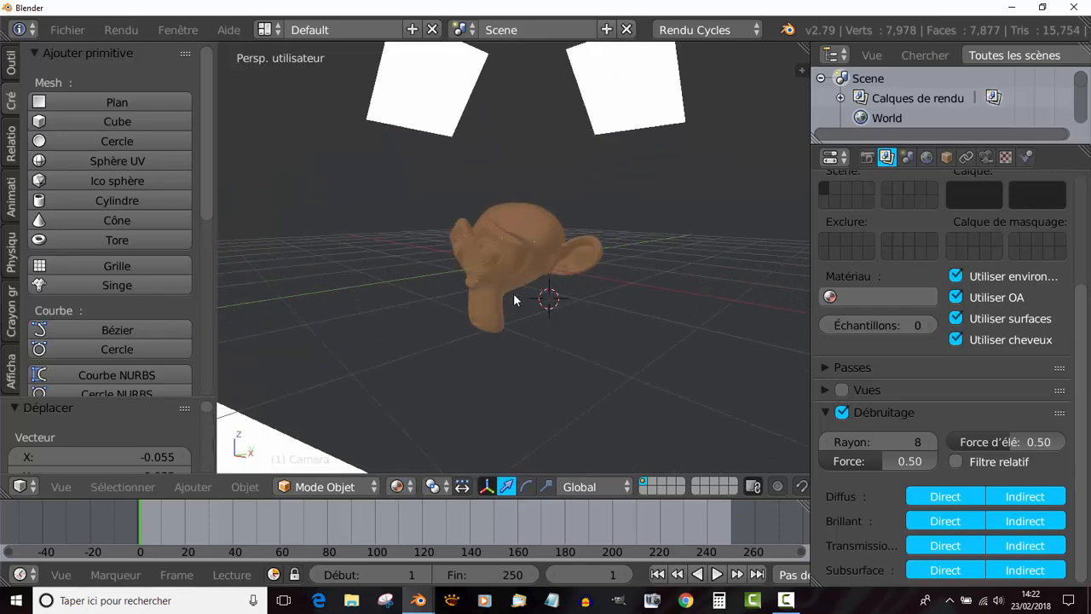
Switch the 3D view to Solide shading and delete four of the light planes surrounding the monkey together.
click(397, 486)
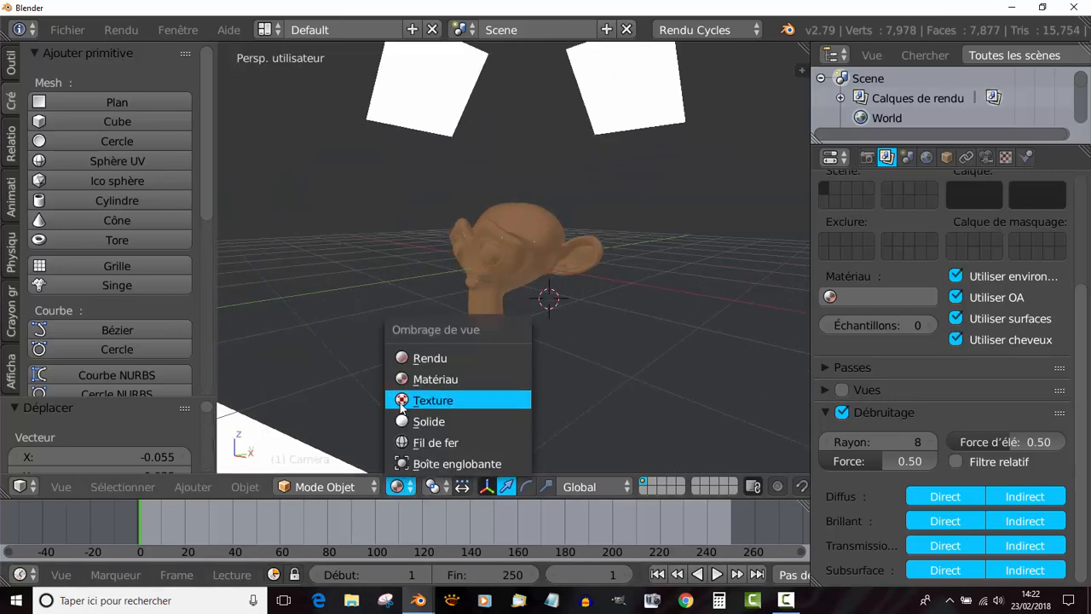
click(428, 422)
scroll(430, 421, down, 5)
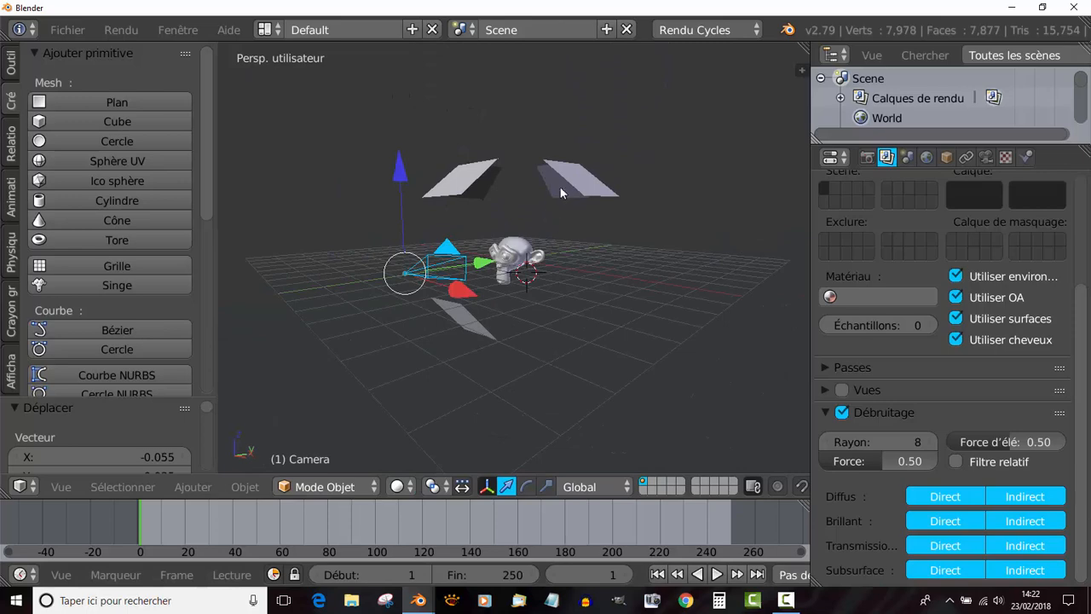
middle_drag(607, 301, 539, 198)
right_click(540, 198)
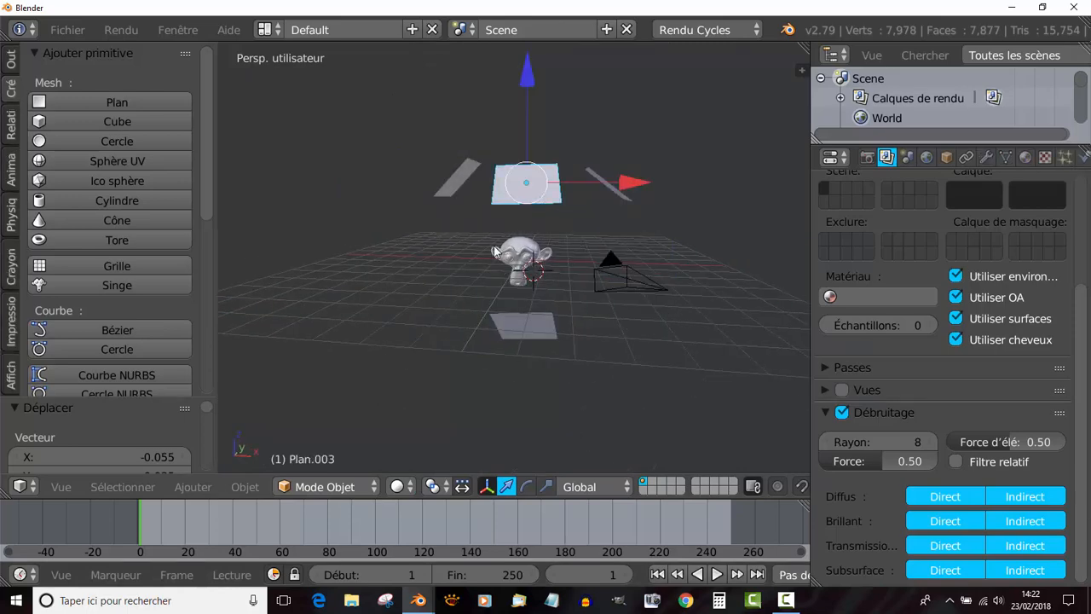
shift+right_click(453, 187)
right_click(620, 191)
right_click(544, 329)
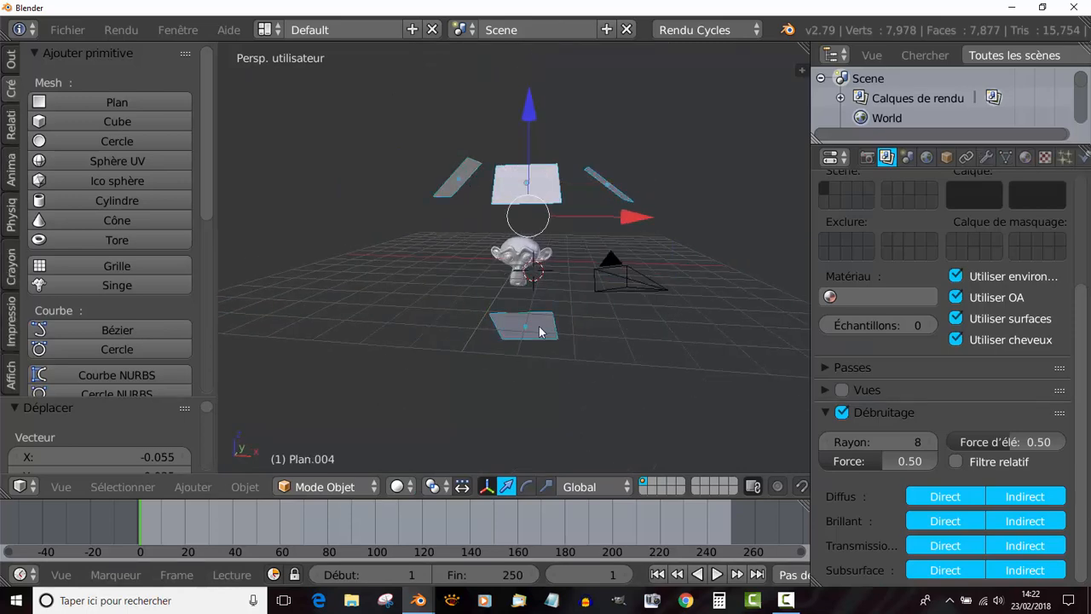
middle_drag(544, 329, 569, 367)
key(x)
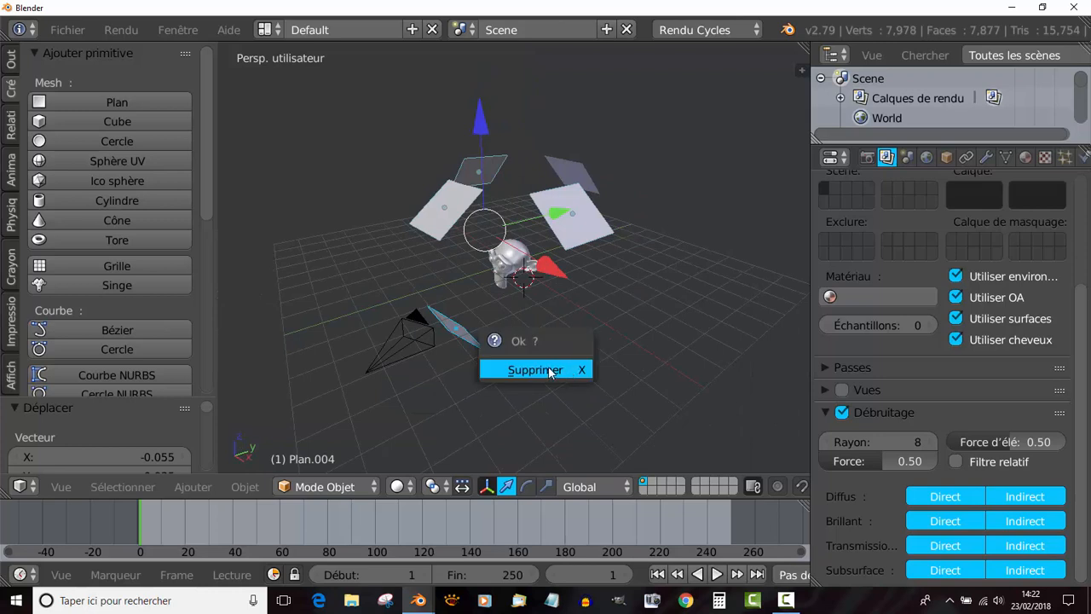
click(555, 372)
Delete the last remaining light plane above the monkey.
right_click(573, 179)
key(x)
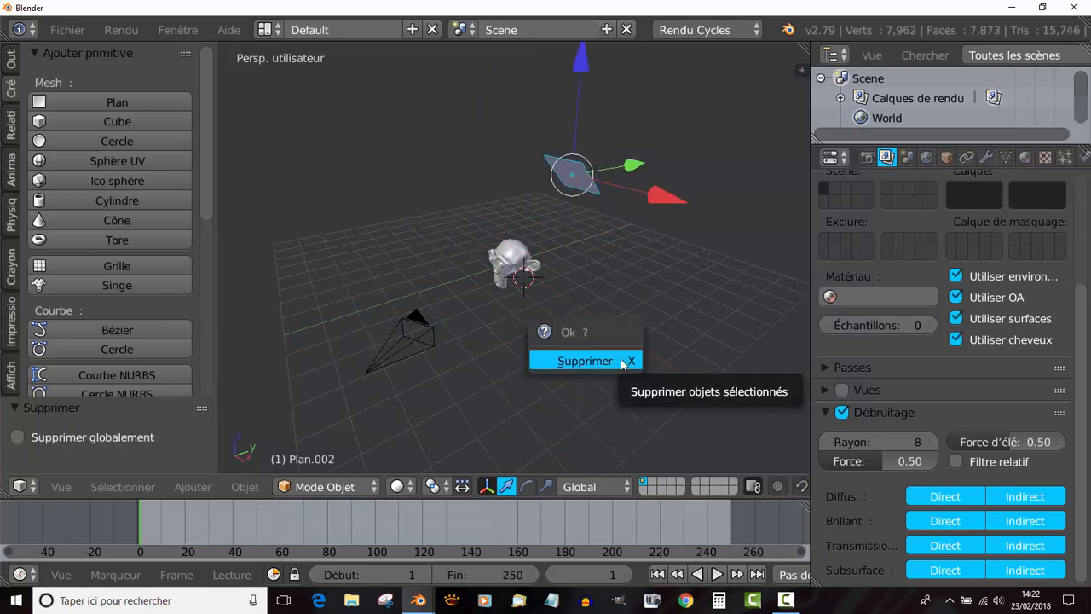
click(621, 360)
Preview the monkey in Rendu shading from closer up with only the studio environment lighting it.
middle_drag(585, 375, 505, 446)
click(409, 487)
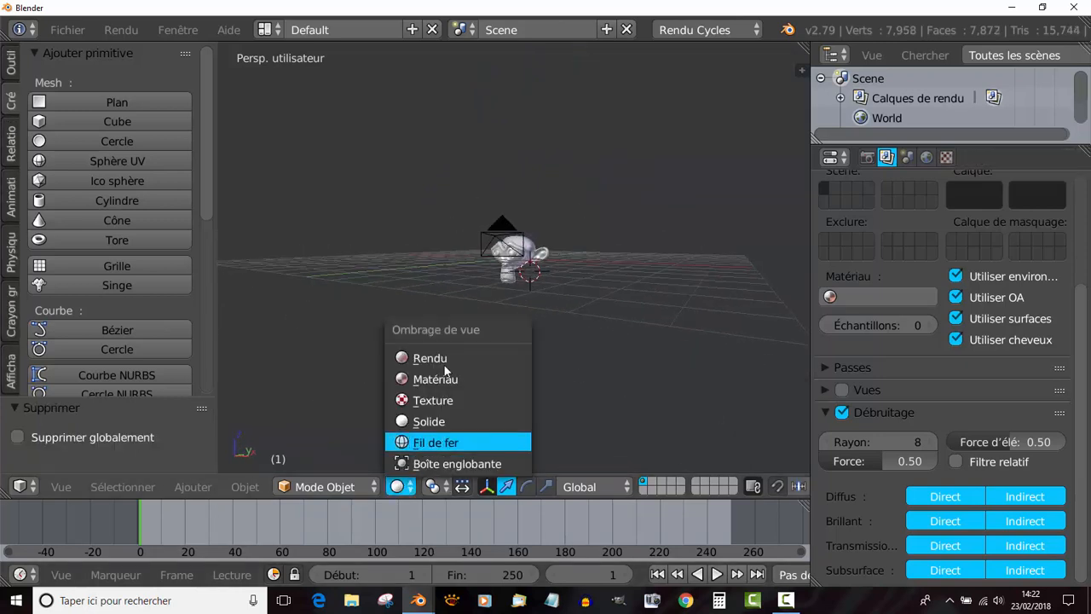
click(443, 360)
scroll(452, 369, up, 6)
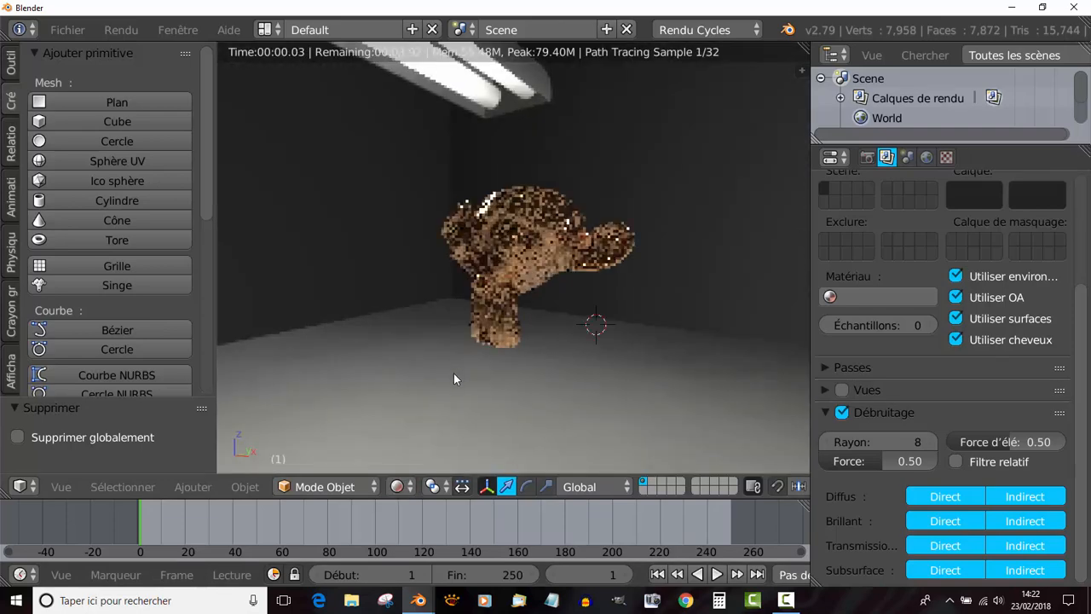
middle_drag(405, 406, 525, 407)
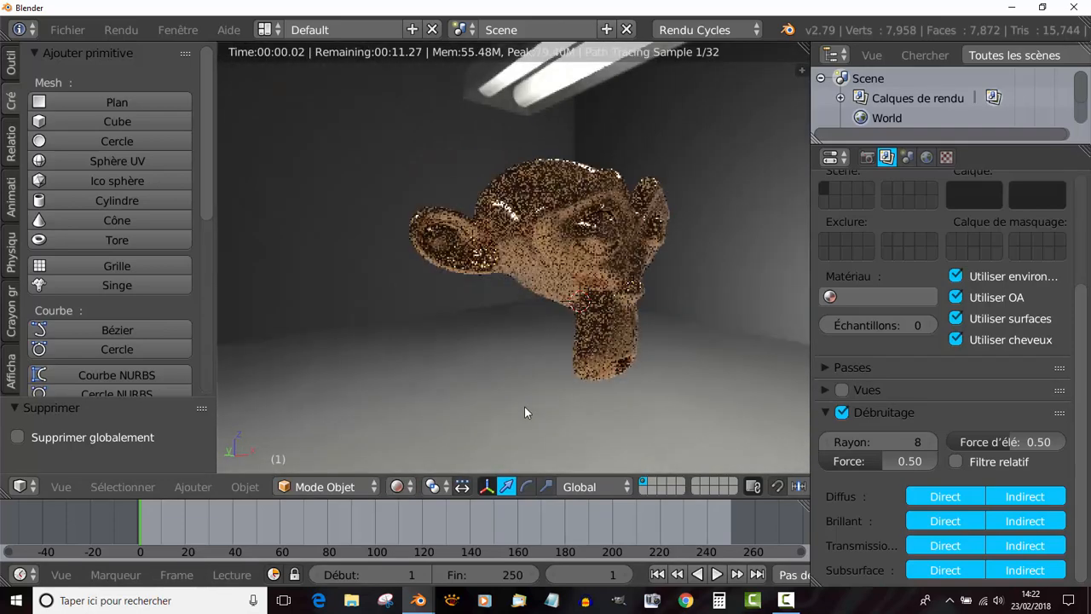
Widen the properties area and set the World background's Force to 3.100.
click(926, 157)
drag(809, 306, 768, 308)
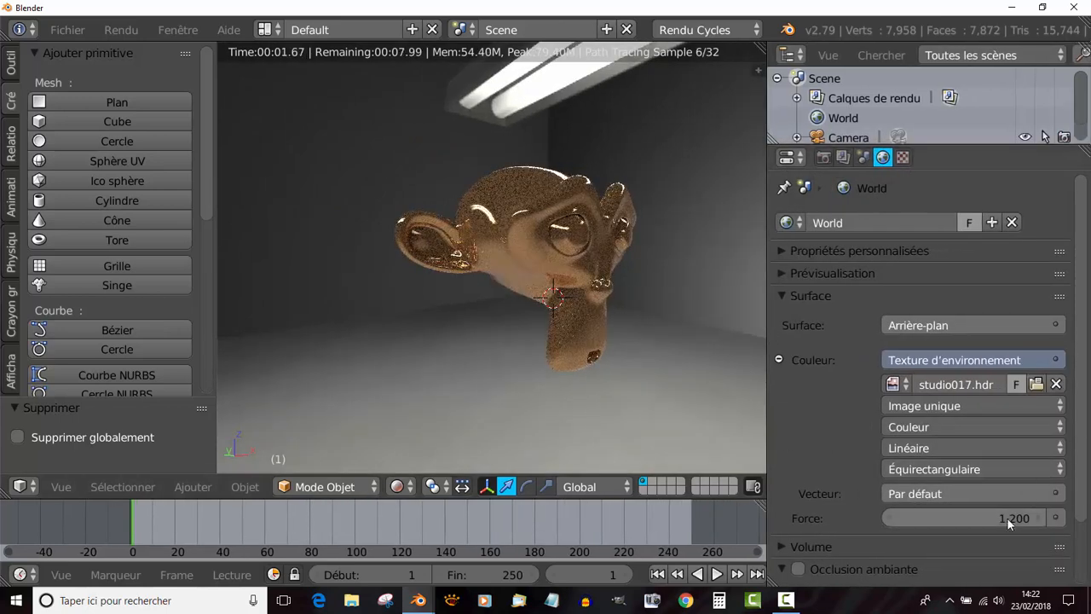
drag(1006, 517, 1057, 517)
middle_drag(628, 409, 551, 416)
scroll(552, 416, down, 4)
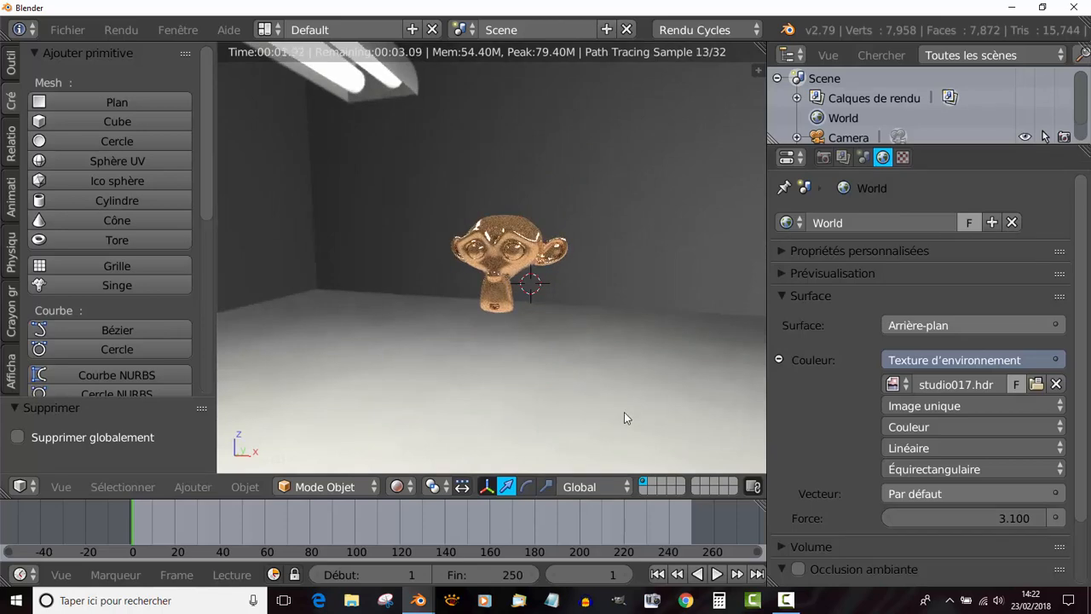
Start a test render of the camera view, stop it partway and return to the 3D view.
key(F12)
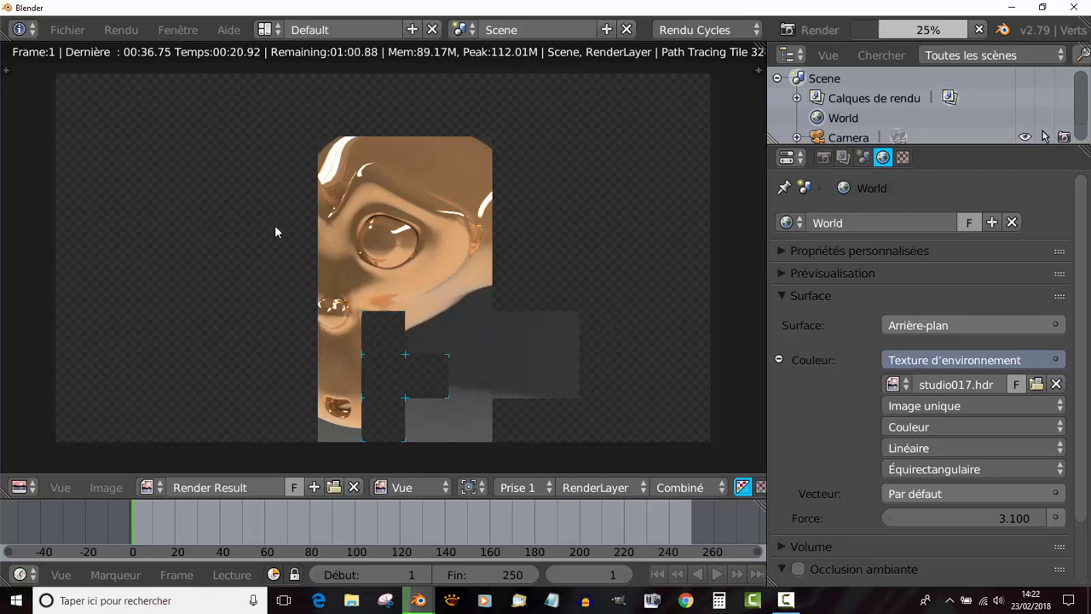
key(Escape)
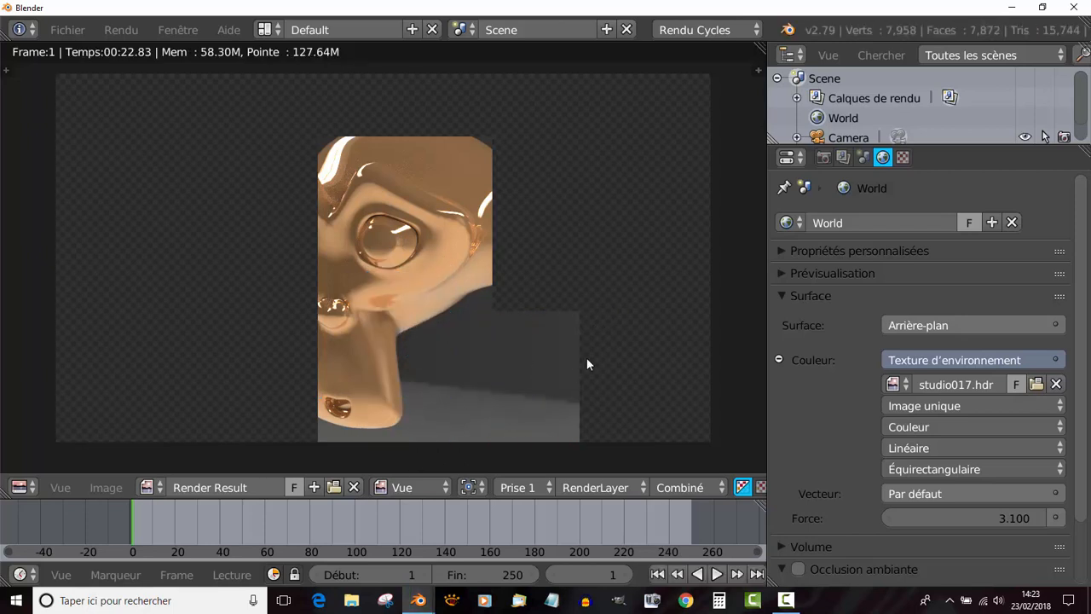
key(Escape)
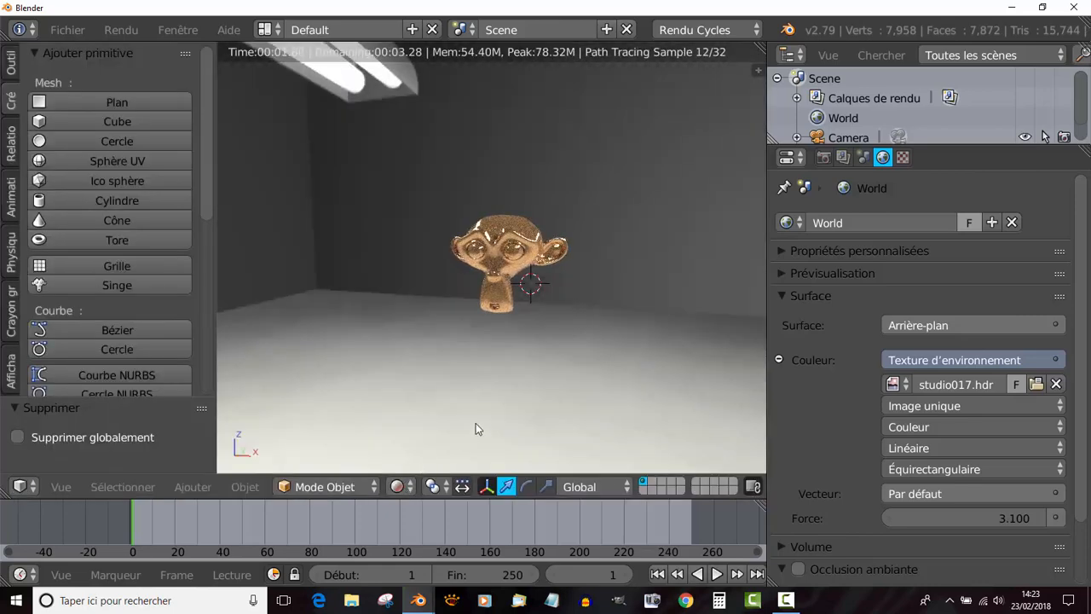
Select the monkey head, keeping the 3D view in Rendu shading.
scroll(491, 410, up, 3)
right_click(530, 213)
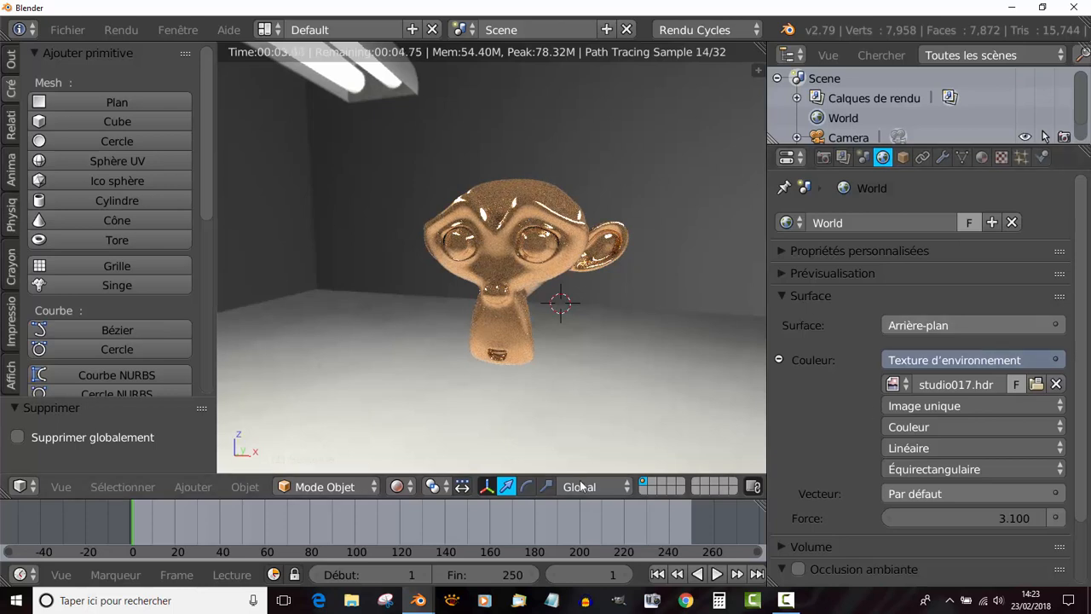
click(398, 486)
click(396, 359)
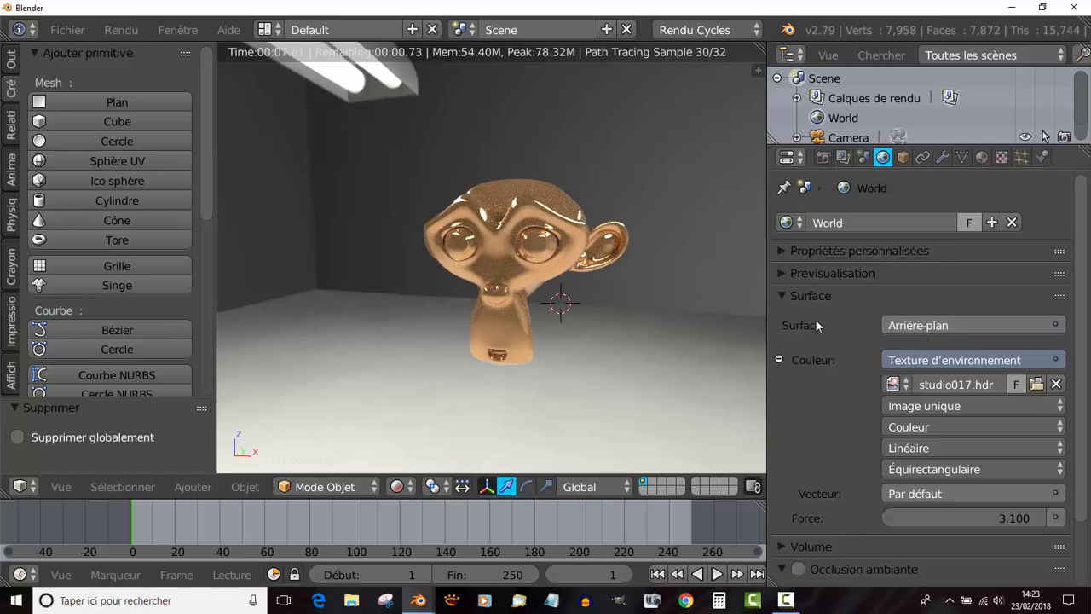
Widen the properties area, narrow the tool shelf and display the monkey's material settings.
drag(765, 333, 696, 334)
drag(218, 326, 119, 348)
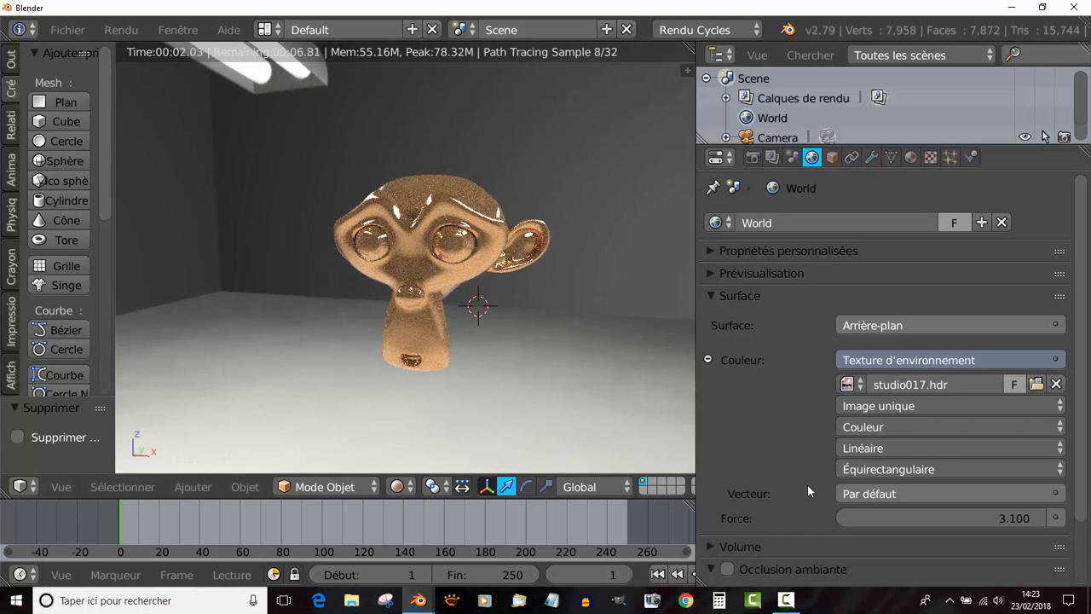
scroll(1079, 289, down, 1)
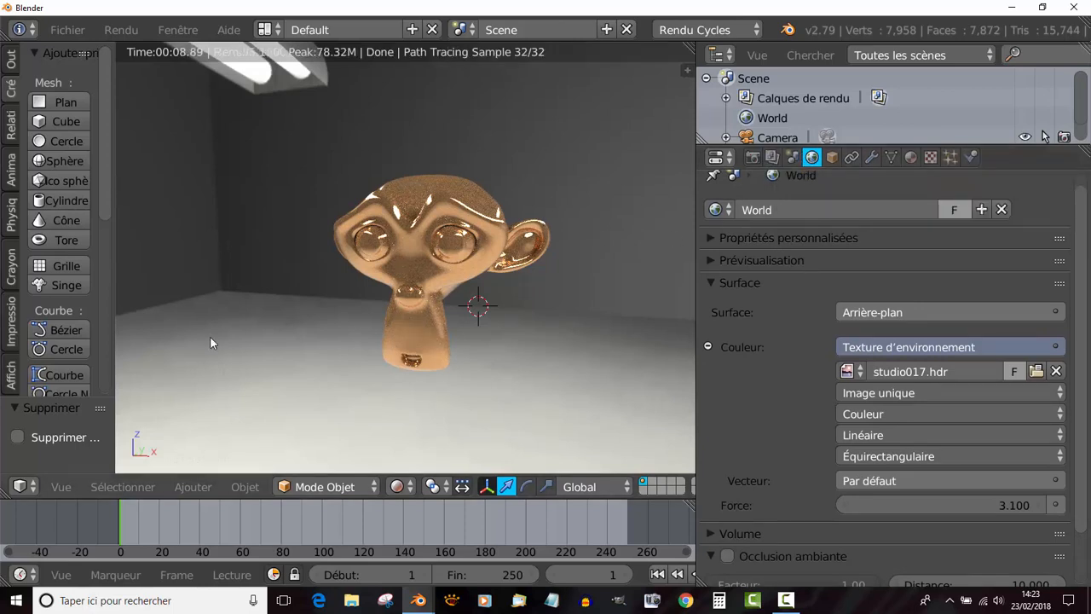
click(910, 159)
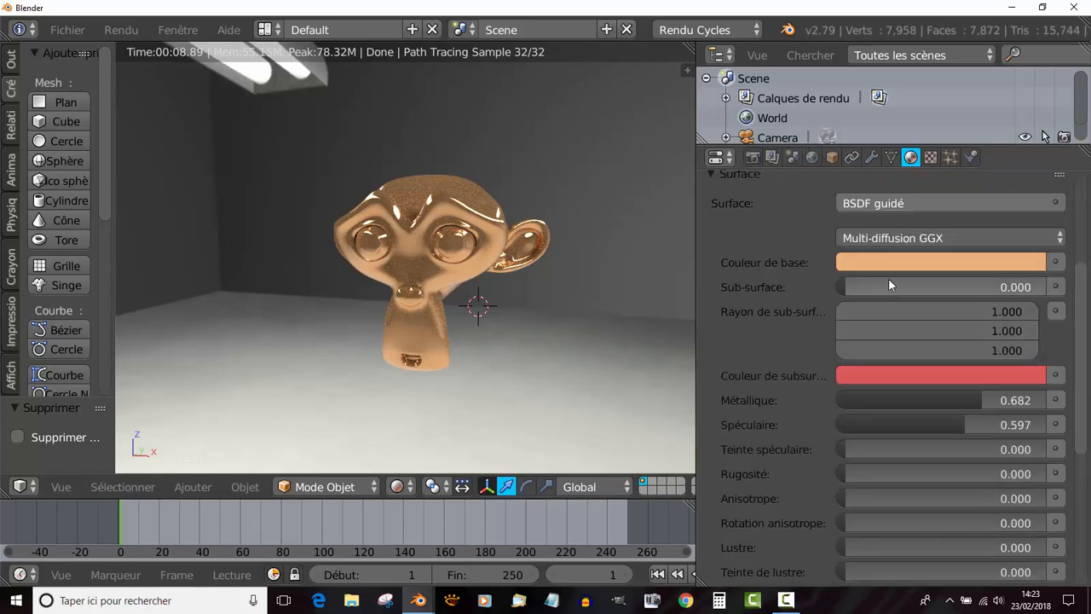
Examine the monkey material's BSDF guidé parameters, including the base colour picker, without changing any value.
click(911, 266)
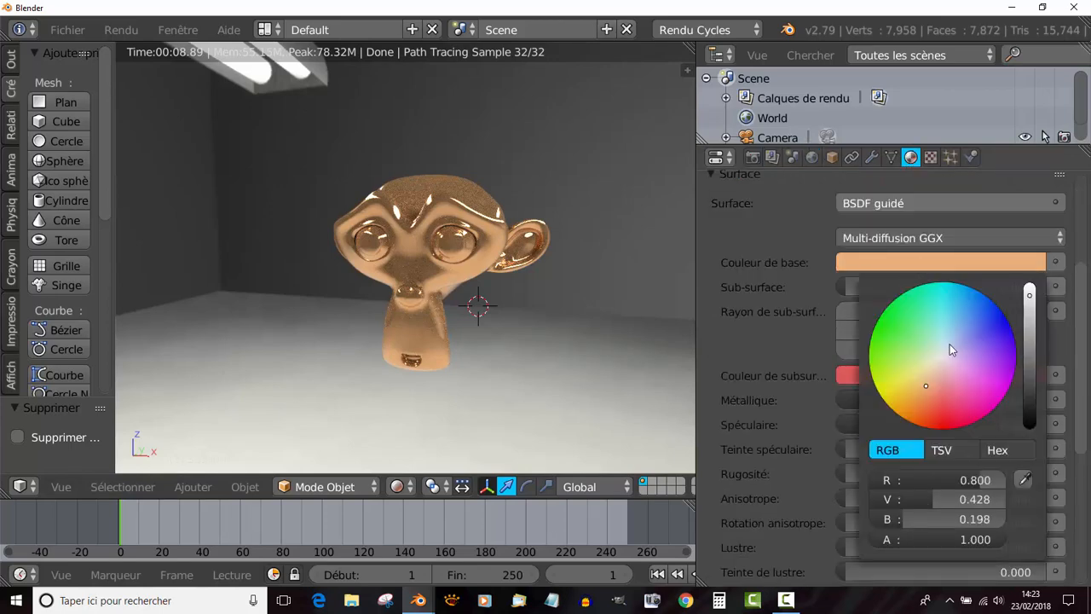
key(Escape)
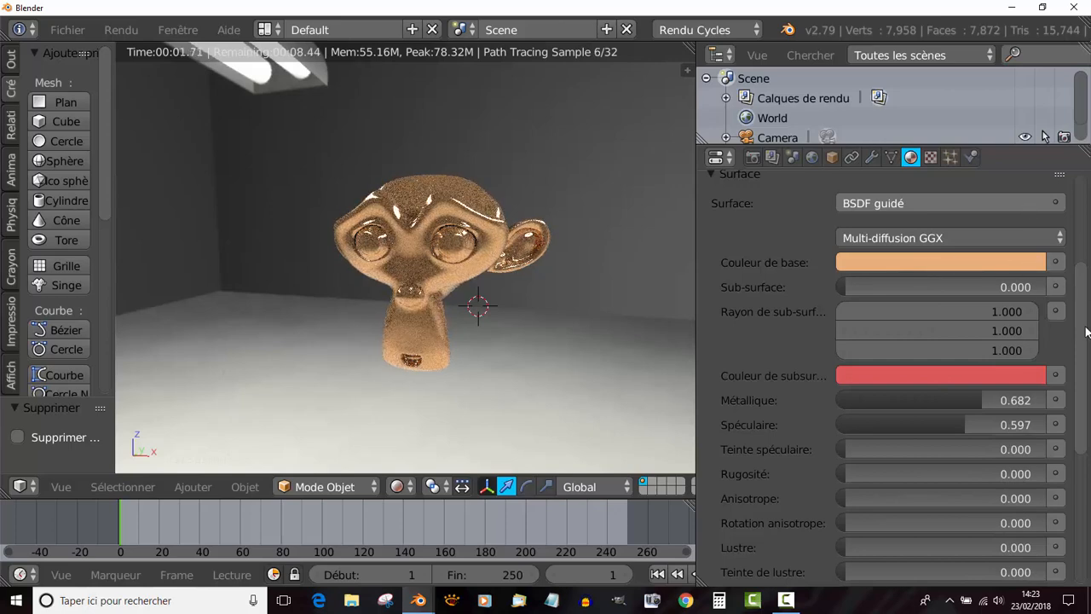
scroll(1088, 332, down, 6)
scroll(1088, 331, up, 7)
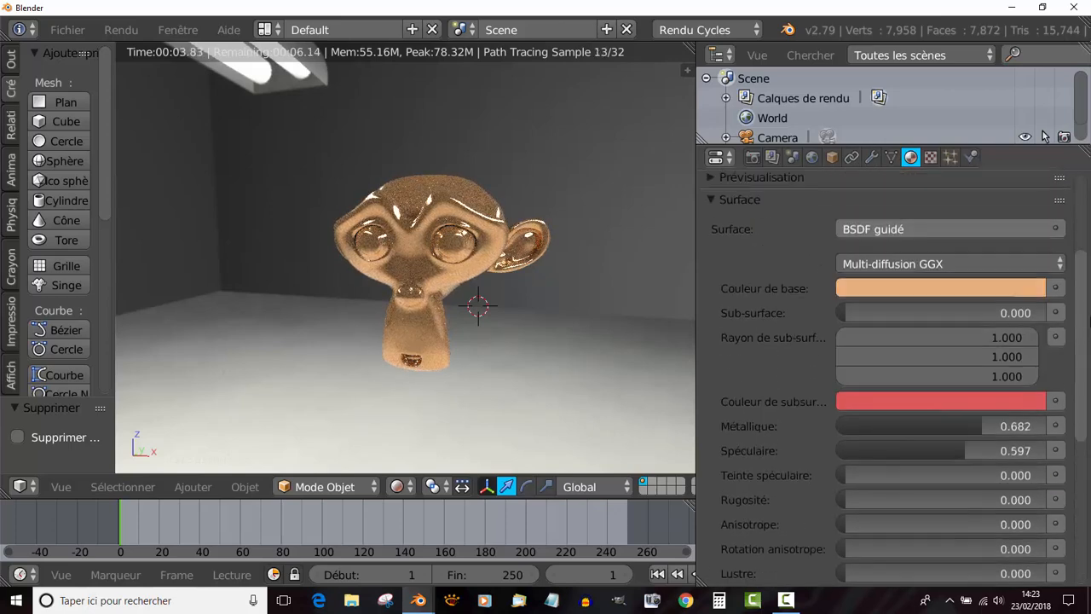
scroll(1088, 322, up, 1)
scroll(1088, 322, down, 1)
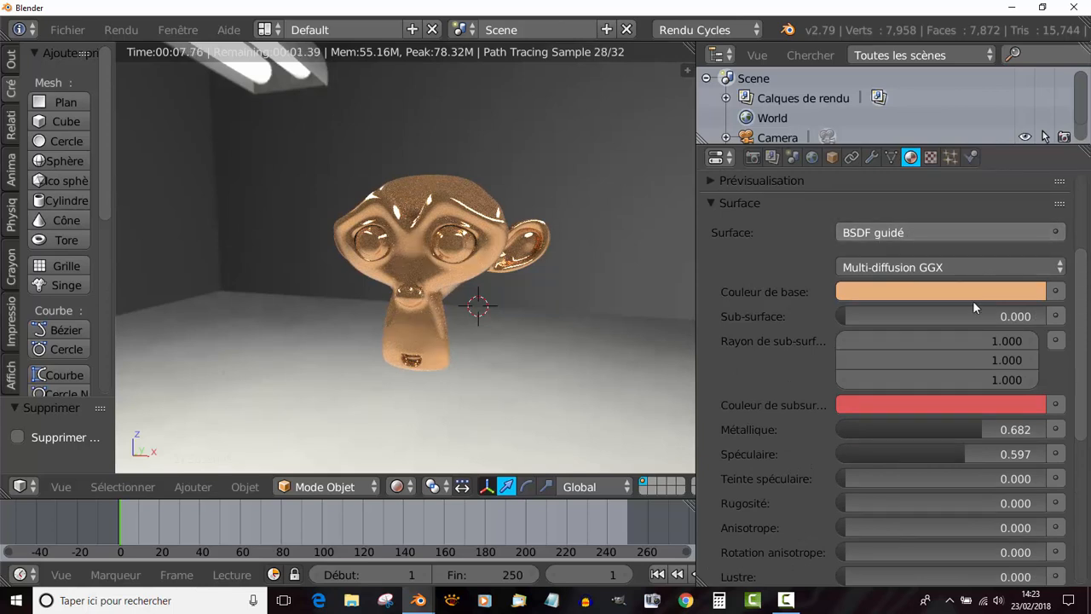
drag(1082, 287, 1086, 312)
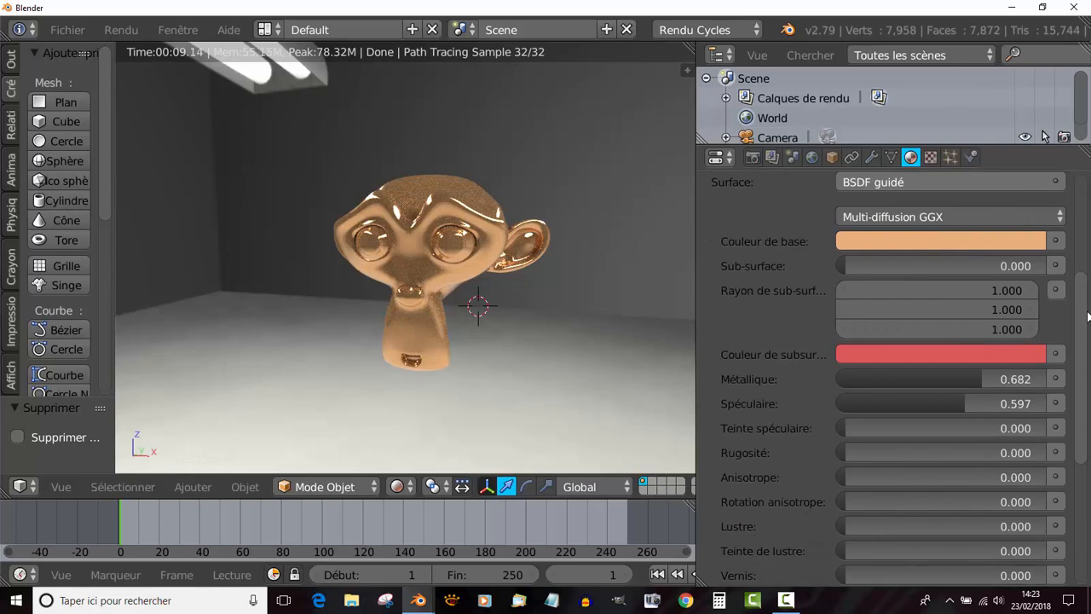
mouse_move(1082, 316)
mouse_down()
mouse_move(1083, 329)
mouse_move(1082, 313)
mouse_up()
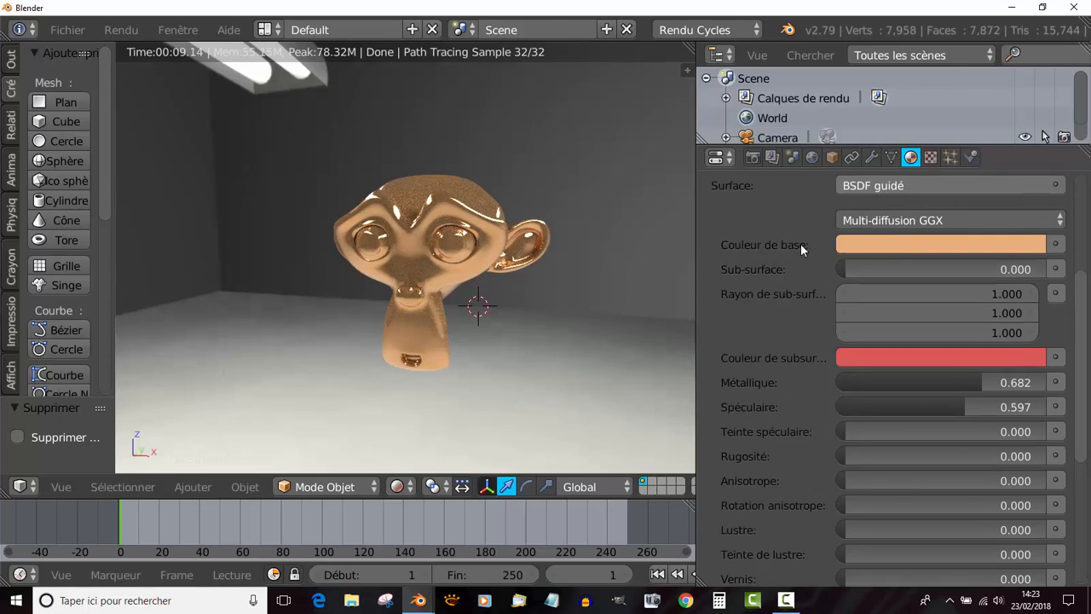
mouse_move(1085, 339)
mouse_down()
mouse_move(1087, 285)
mouse_move(1083, 319)
mouse_up()
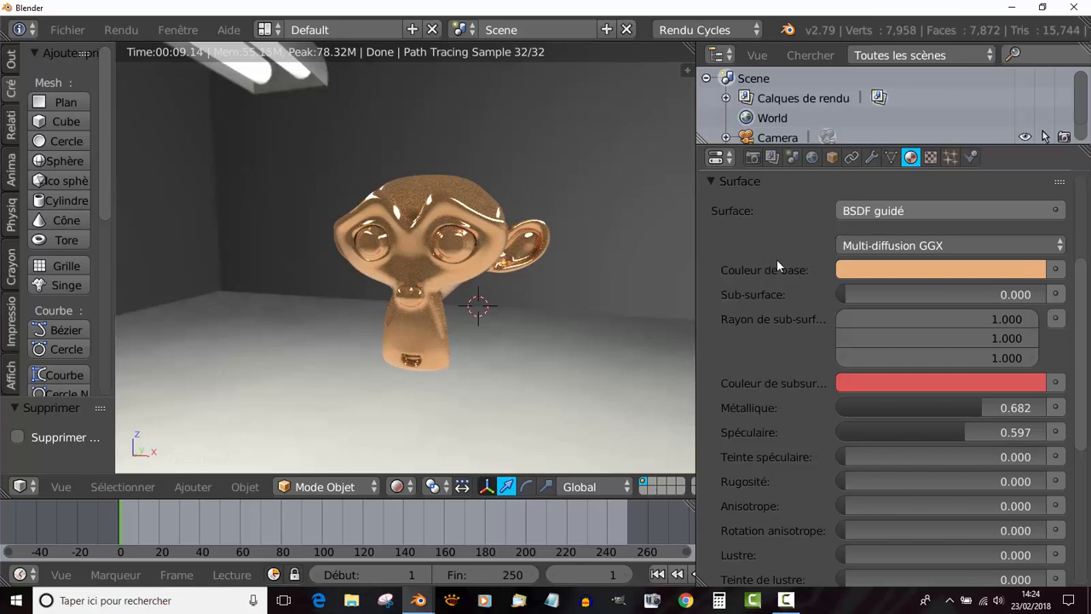
Change the material's Couleur de base to a light green with R 0.178, V 0.800 and B 0.352.
click(921, 270)
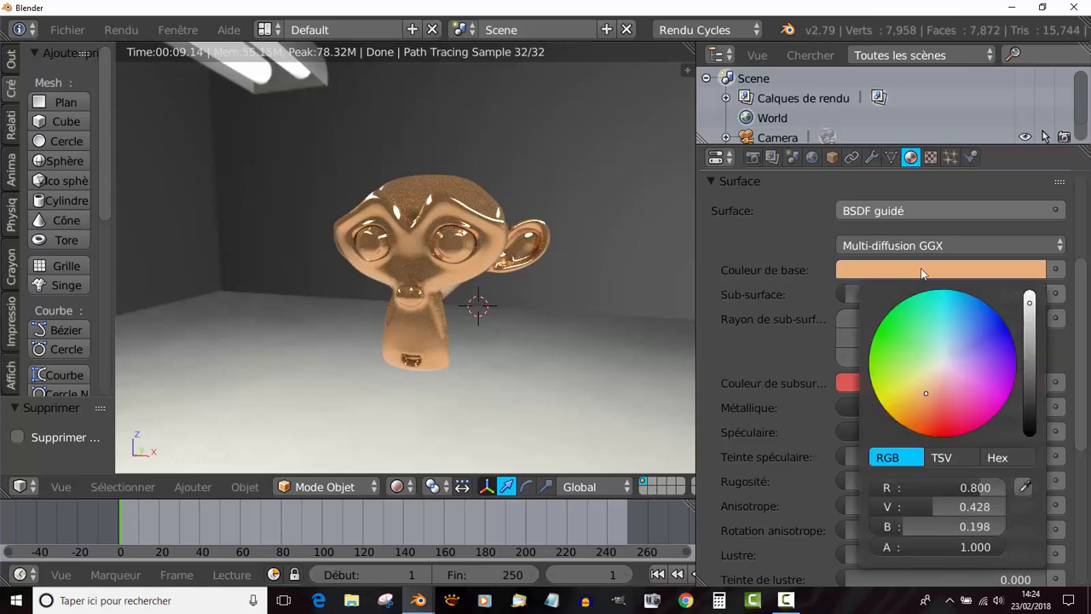
click(910, 338)
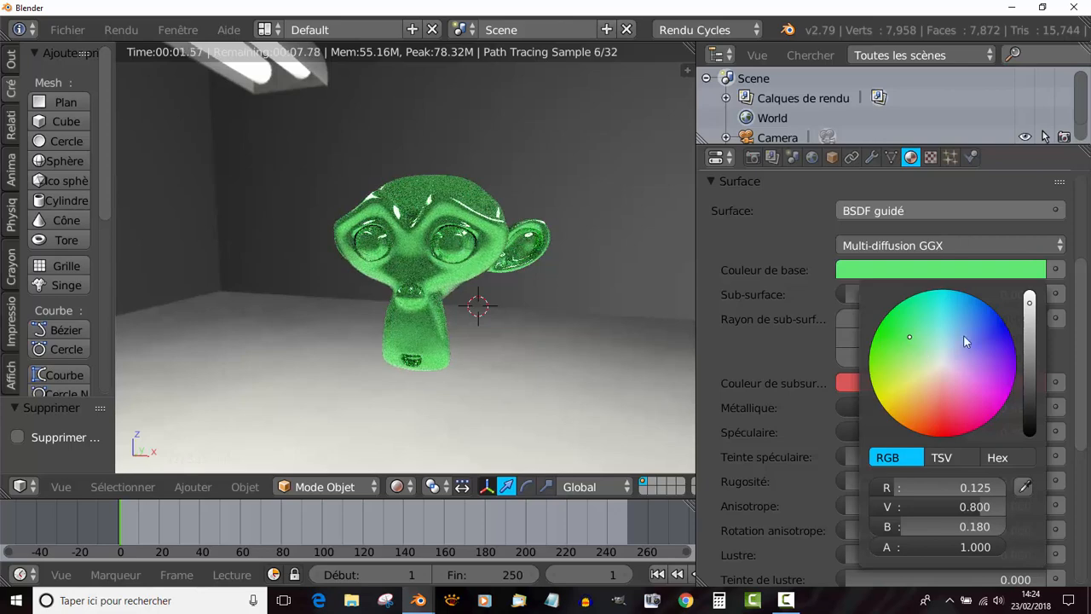
mouse_move(965, 341)
mouse_down()
mouse_move(989, 348)
mouse_move(946, 394)
mouse_move(905, 389)
mouse_move(901, 361)
mouse_move(921, 334)
mouse_up()
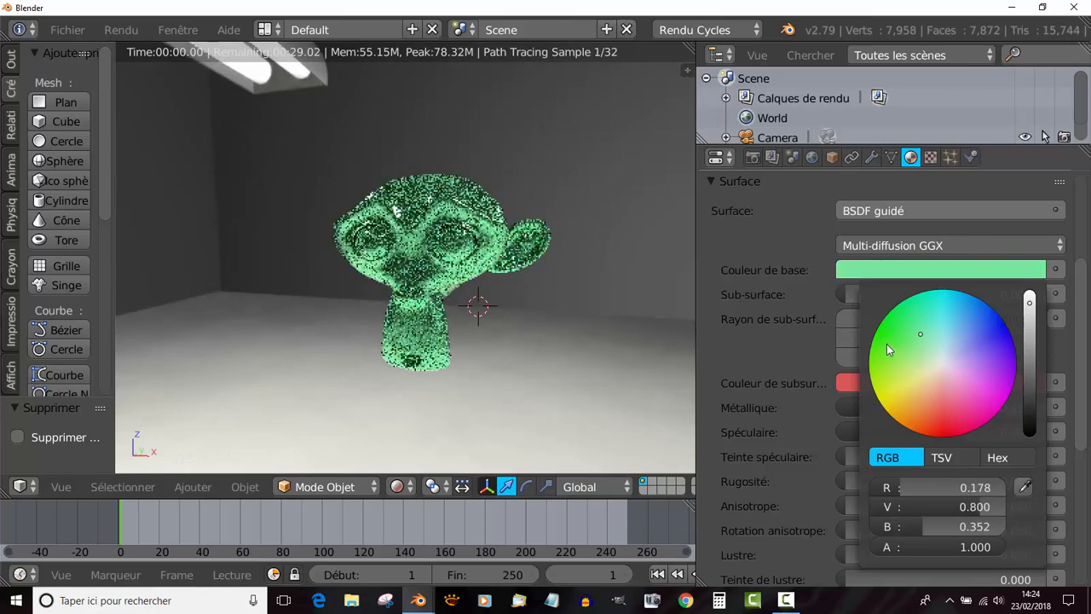
Widen the properties area further and review the BSDF guidé parameters from Couleur de base down to Transmission.
scroll(893, 364, down, 2)
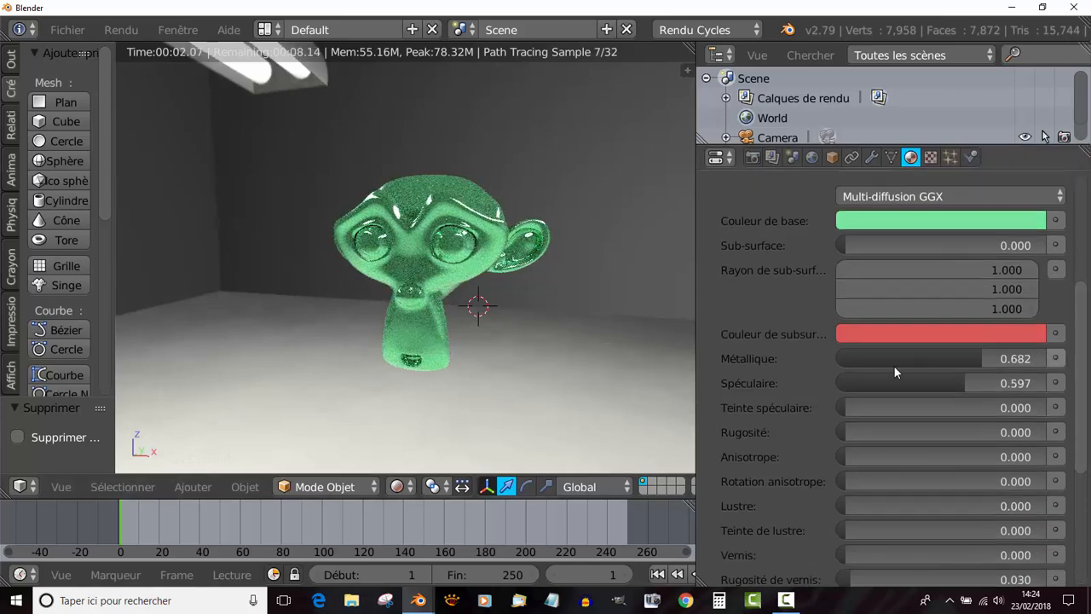
drag(695, 291, 649, 291)
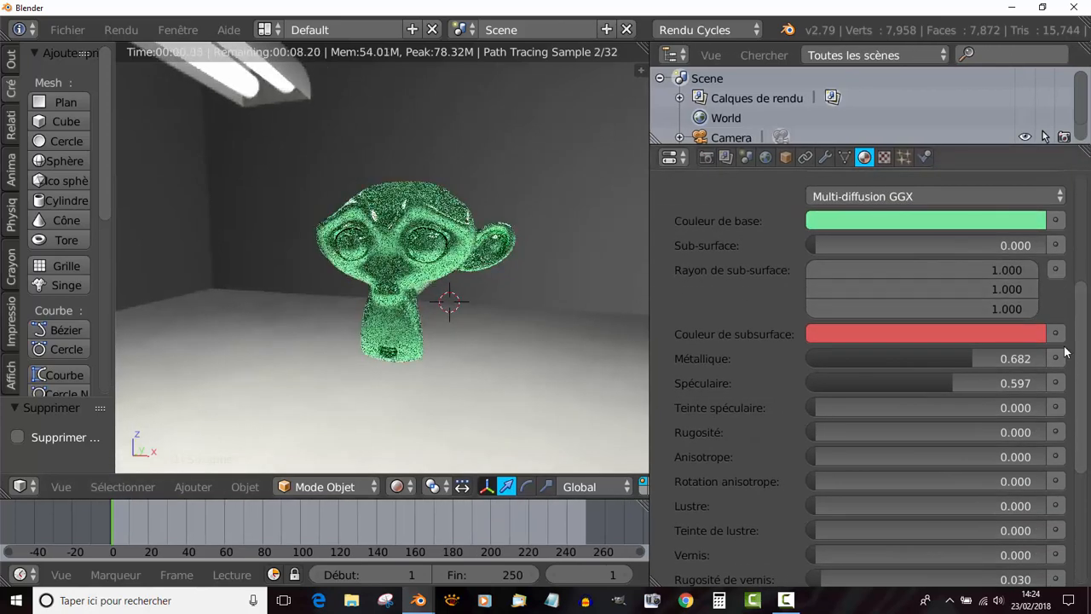
scroll(1081, 348, down, 2)
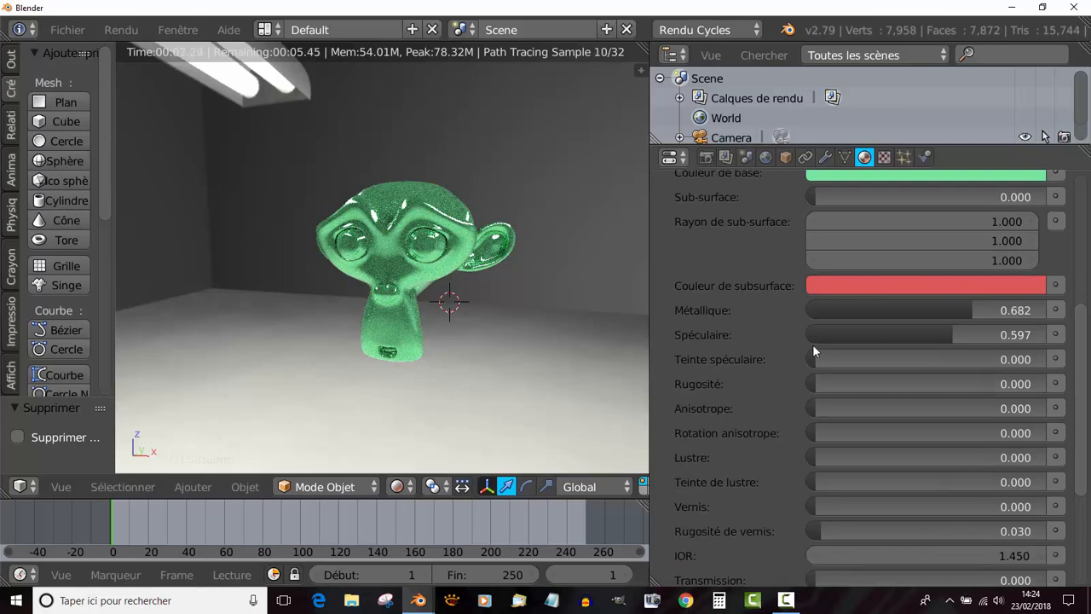
scroll(793, 337, up, 4)
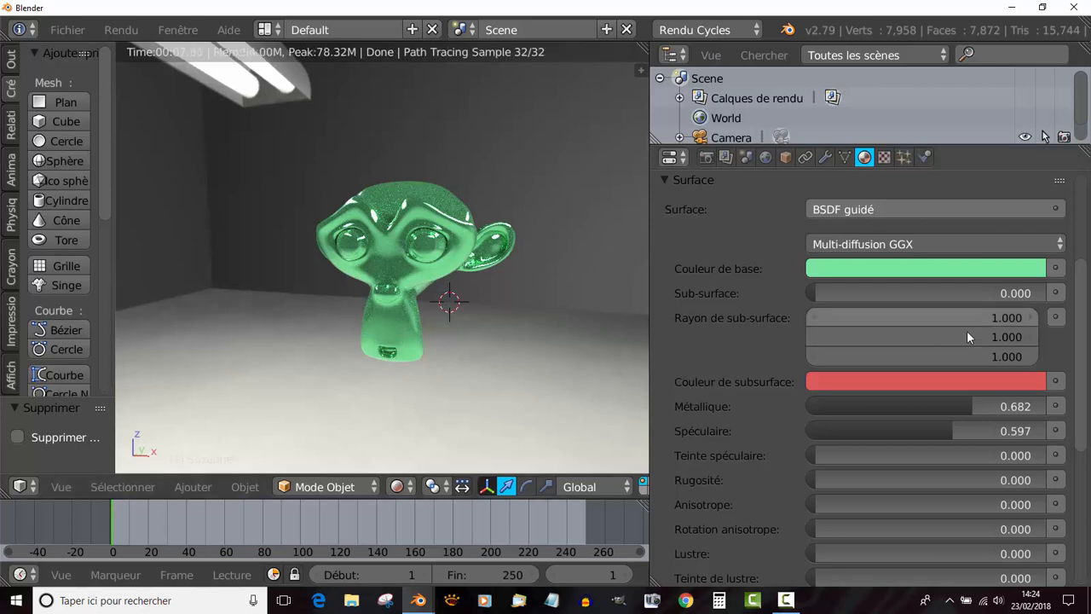
mouse_move(1081, 343)
mouse_down()
mouse_move(1086, 256)
mouse_move(1084, 321)
mouse_up()
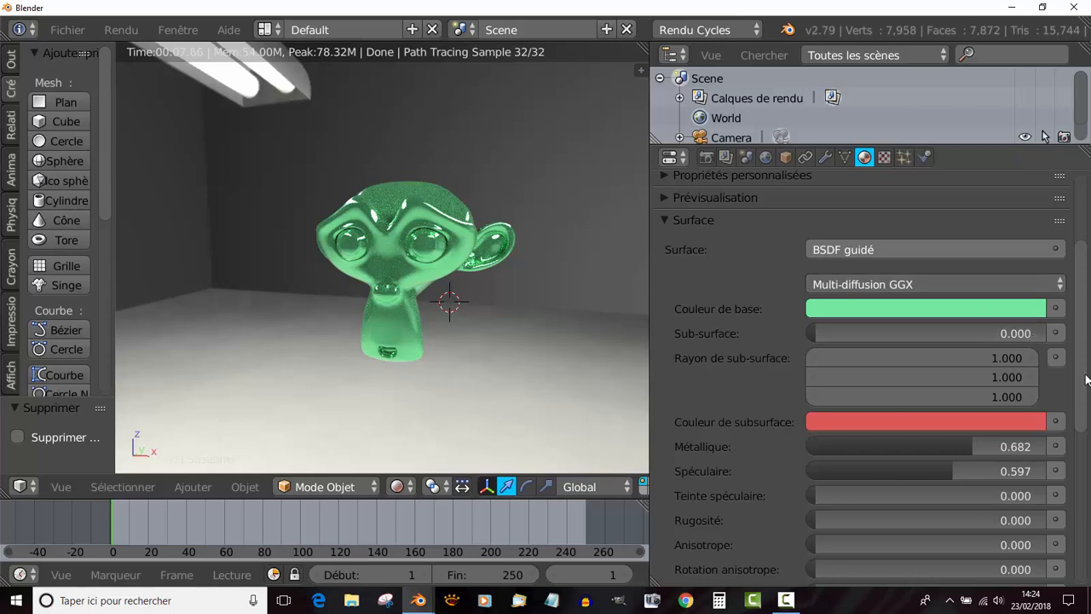
scroll(1088, 379, down, 2)
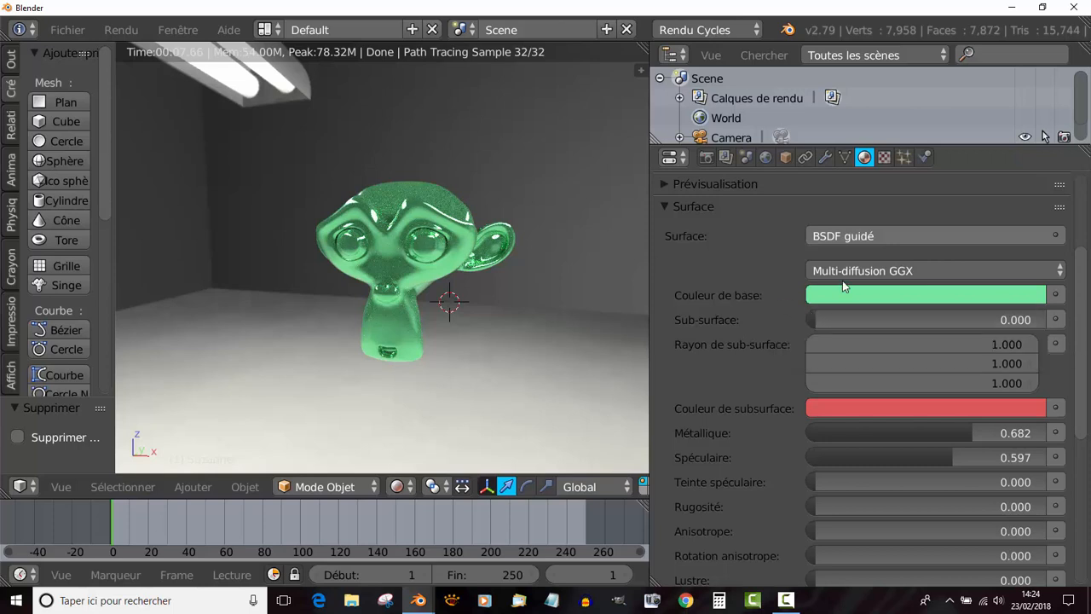
Link a Texture image node to the monkey material's Couleur de base.
click(1056, 295)
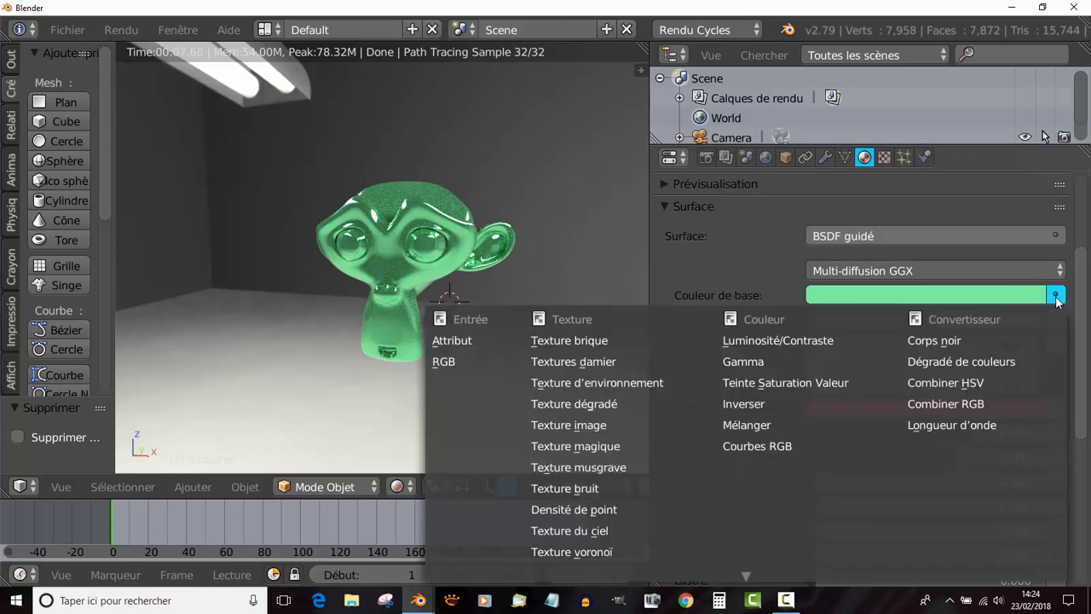
click(567, 427)
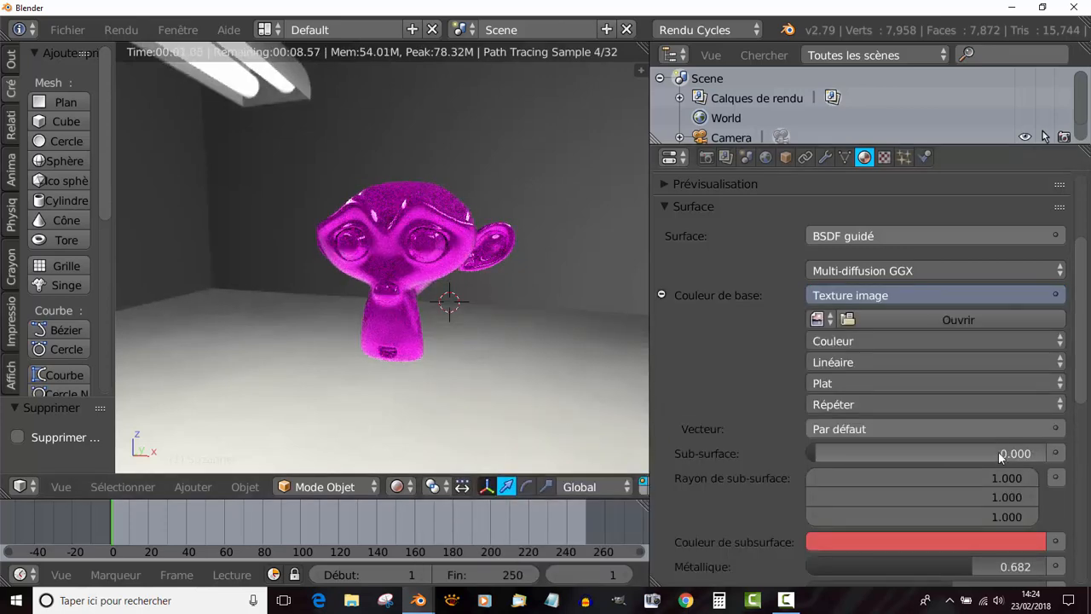
scroll(971, 336, down, 2)
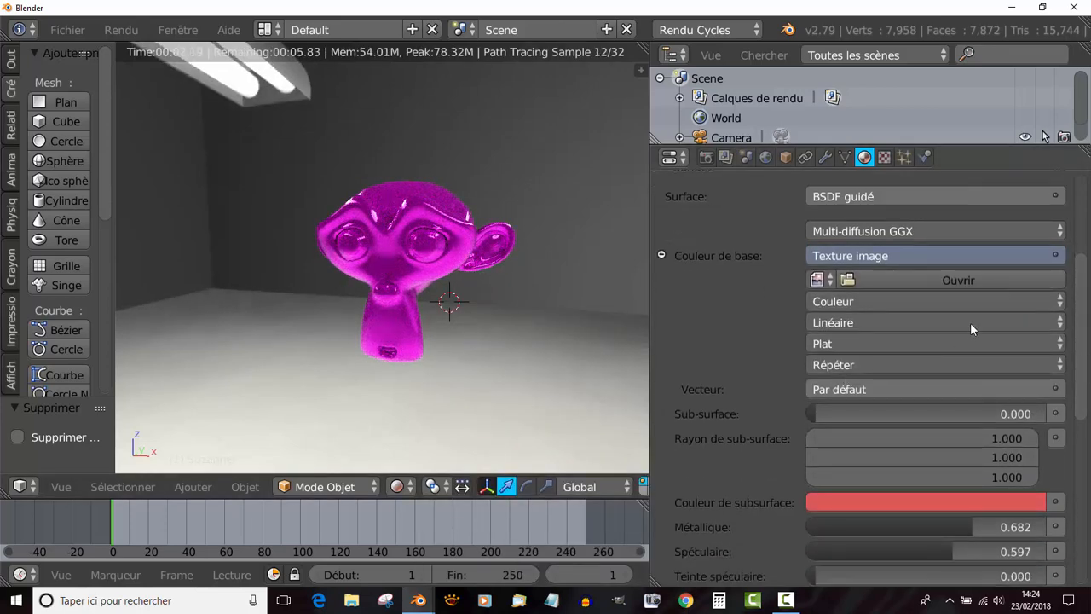
click(952, 279)
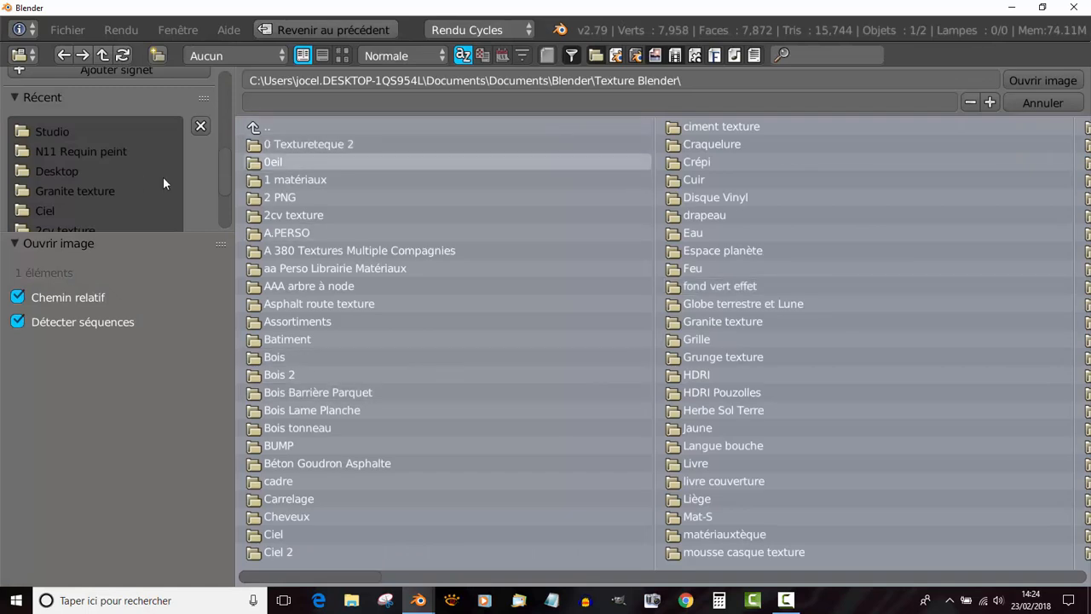
click(342, 55)
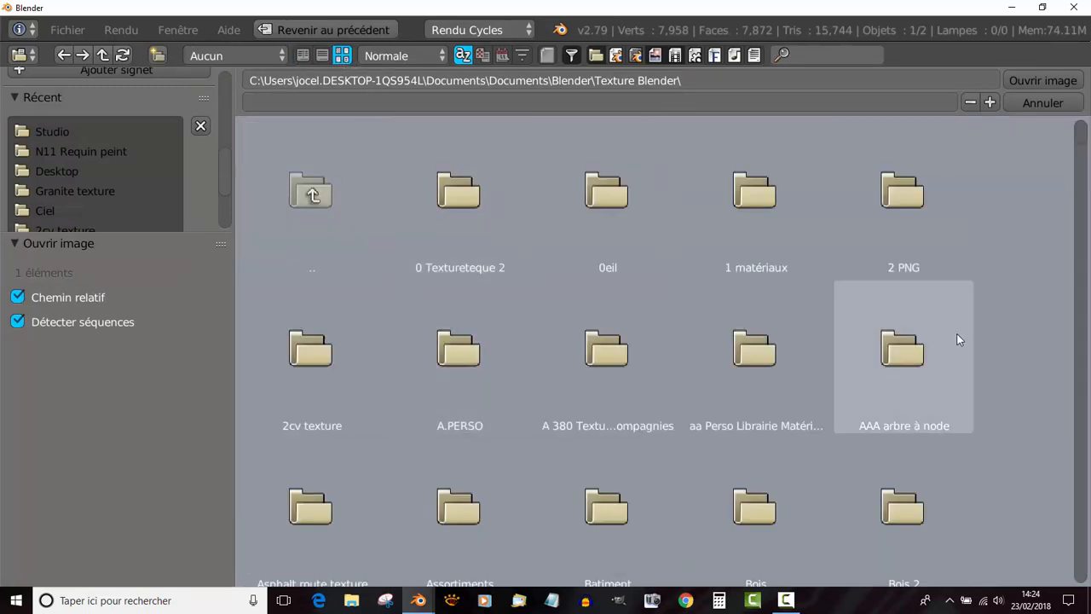
scroll(1024, 292, down, 6)
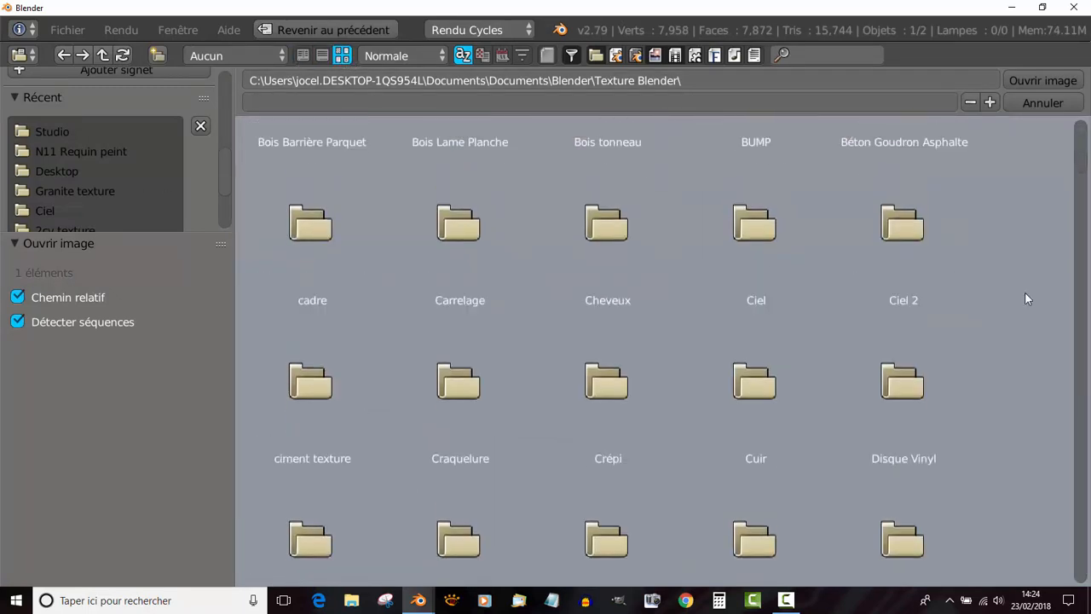
scroll(1024, 292, down, 10)
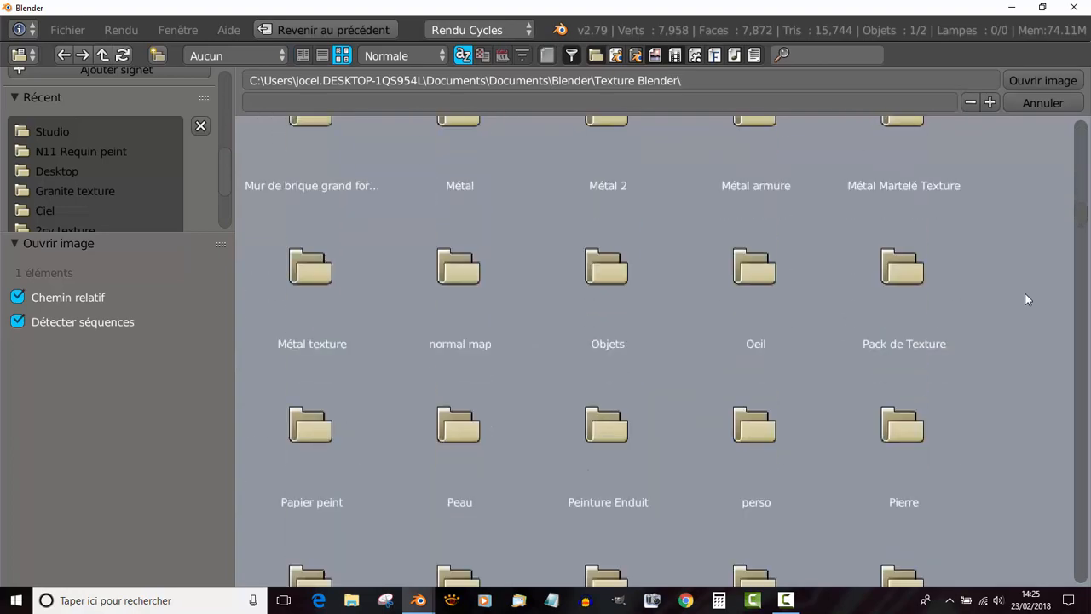
scroll(1025, 294, down, 4)
drag(1079, 231, 1086, 253)
mouse_move(1086, 264)
mouse_down()
mouse_move(1086, 275)
mouse_move(1088, 243)
mouse_up()
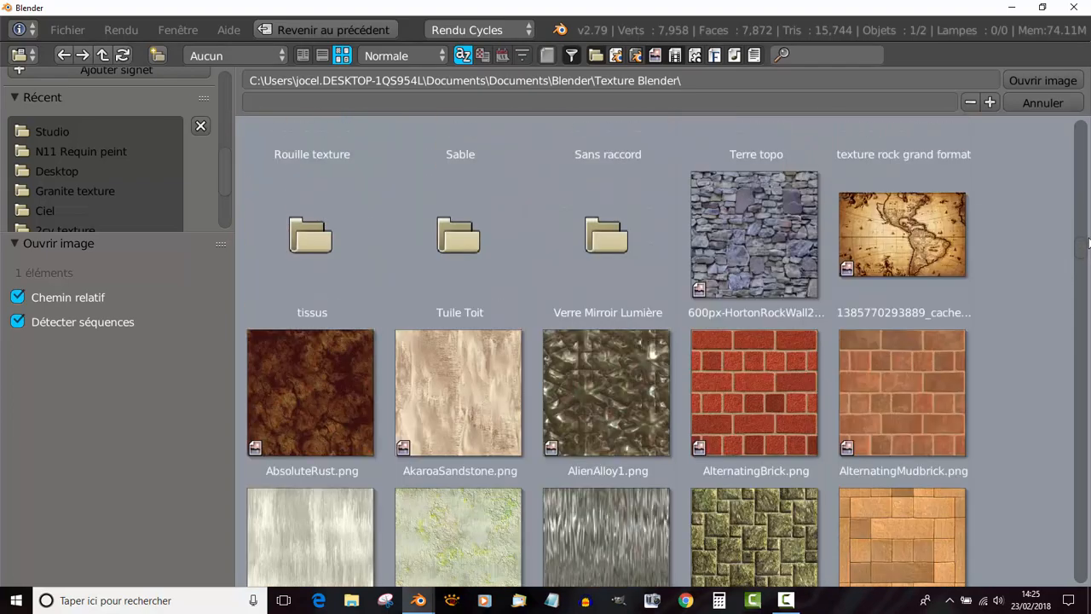
click(921, 245)
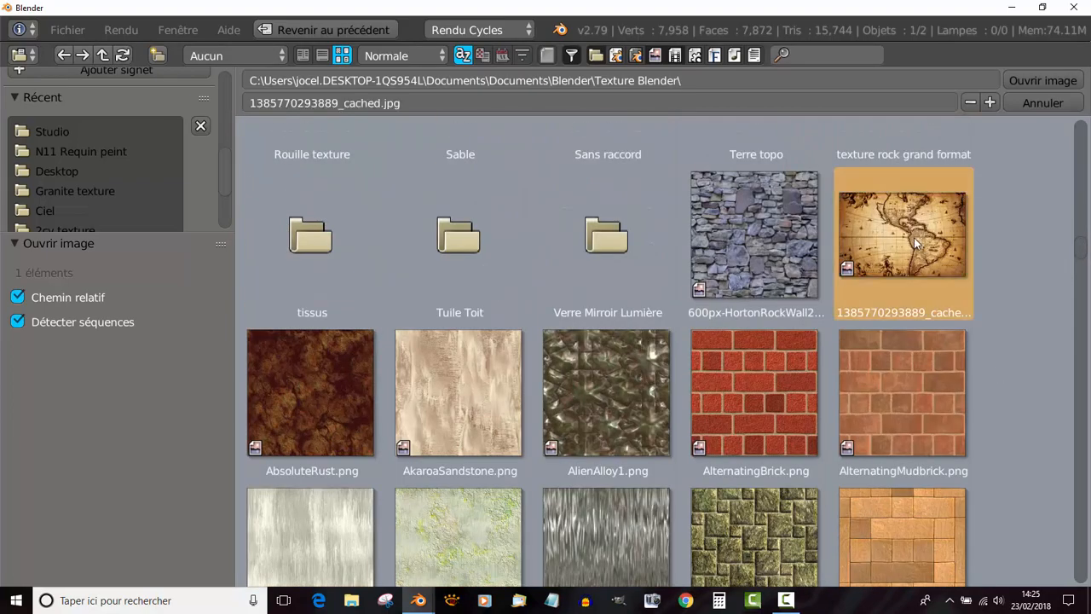
key(Return)
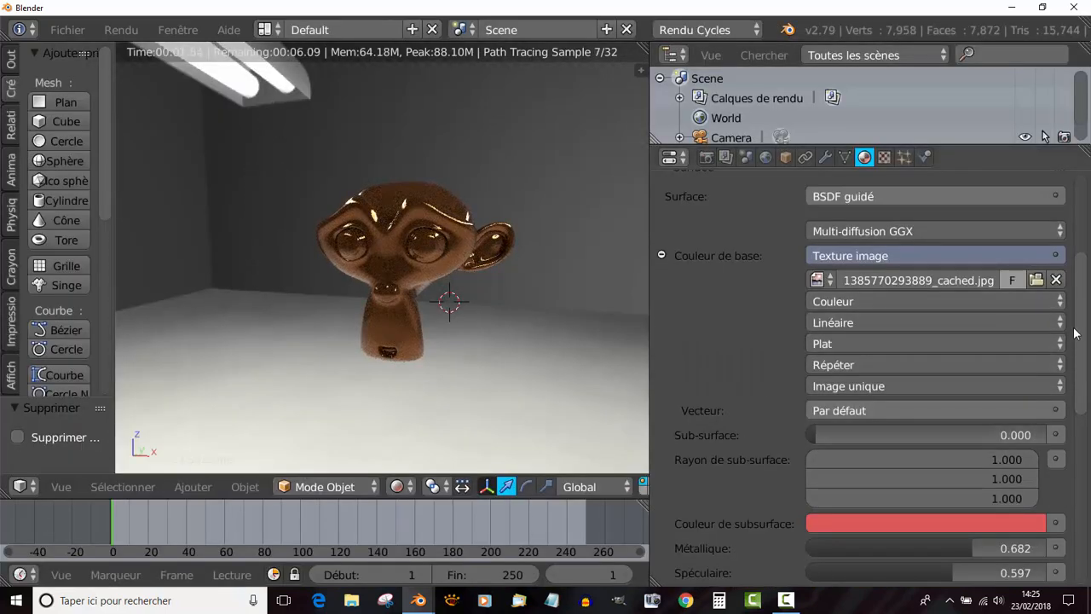
Put the monkey in Mode Edit with Matériau viewport shading and assign Matériau.001 to the selected mesh.
click(322, 495)
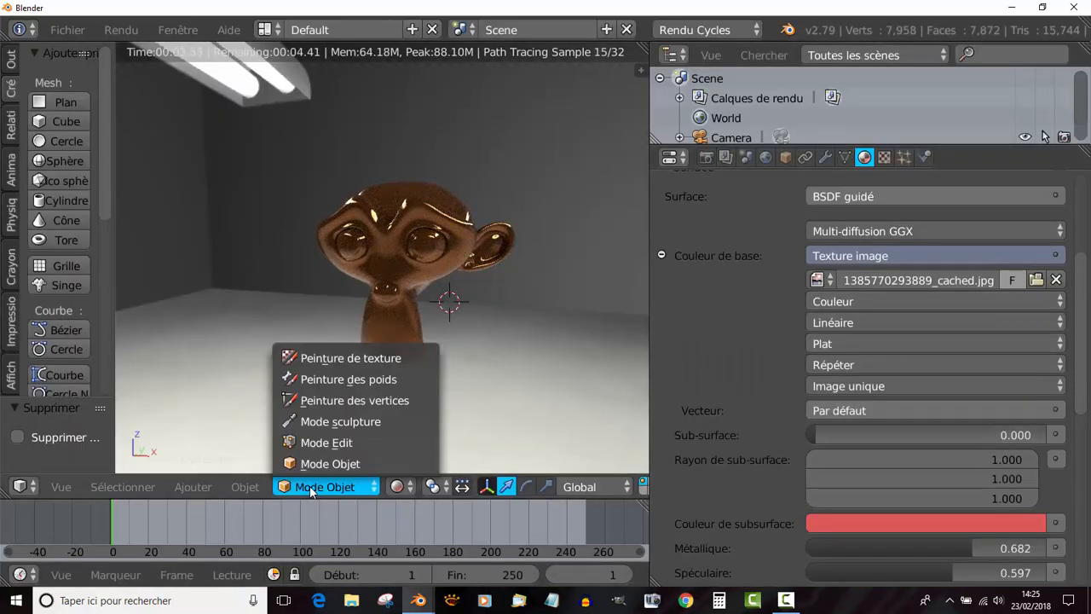
click(312, 440)
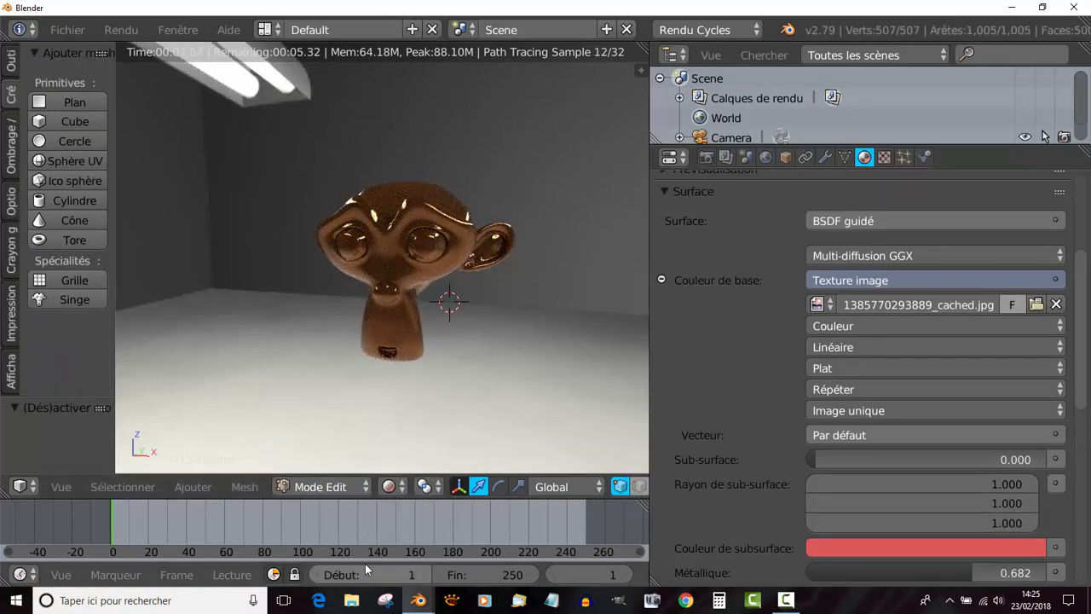
click(389, 487)
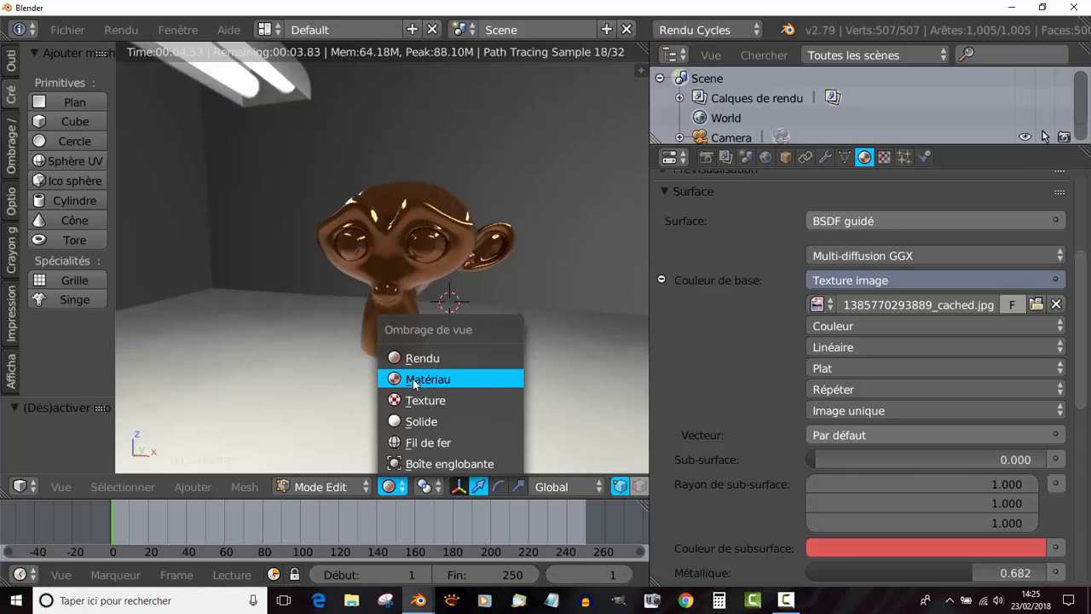
click(413, 382)
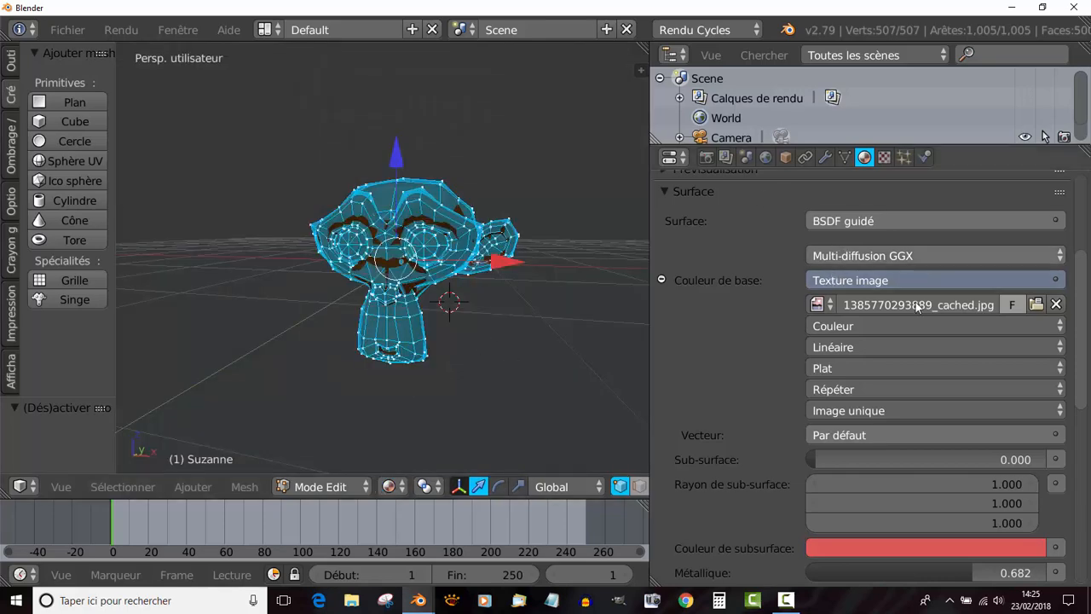
scroll(915, 314, up, 5)
click(715, 285)
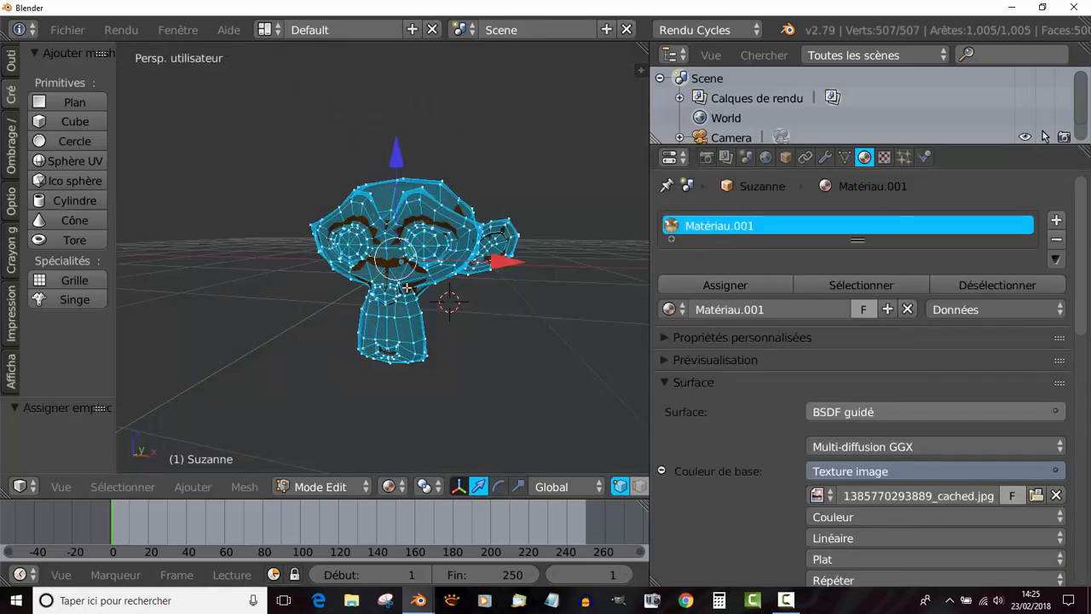
Return the viewport shading to Rendu while keeping the monkey in Mode Edit.
click(325, 488)
click(339, 442)
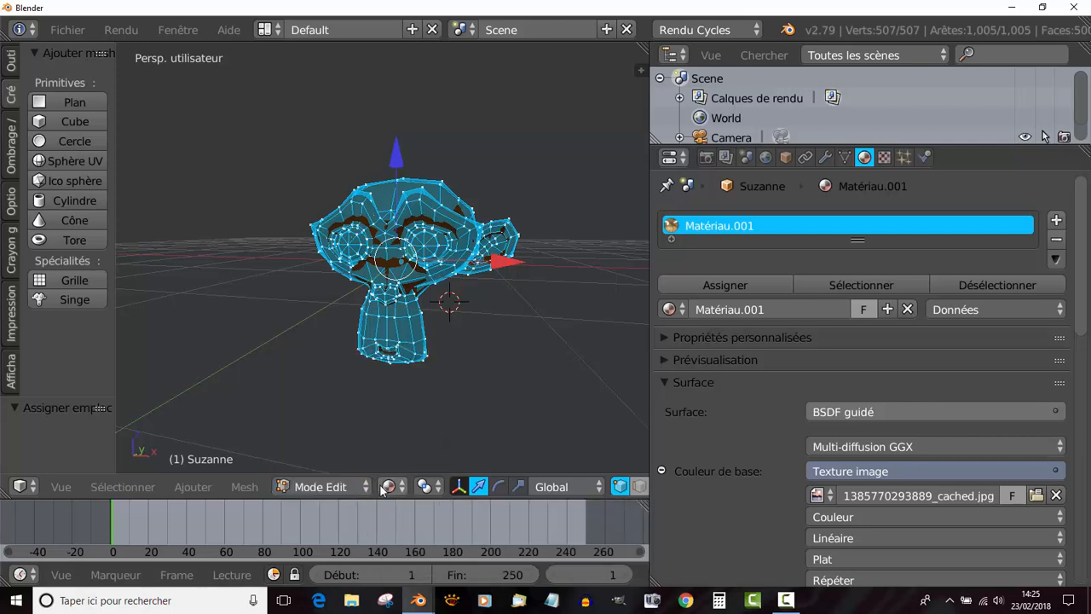
click(388, 487)
click(399, 358)
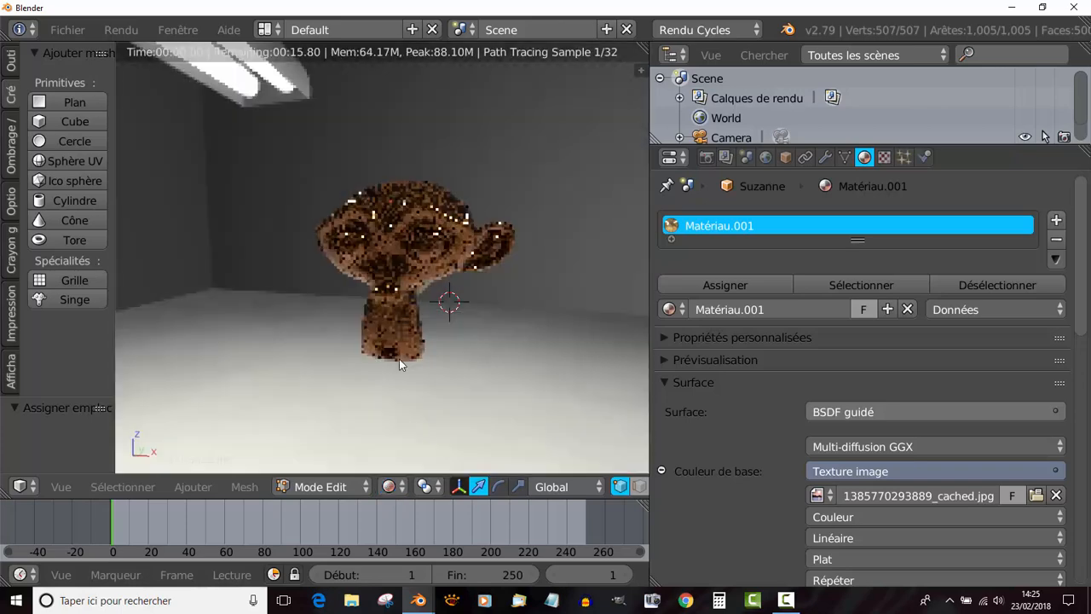
Set the image texture's Vecteur to the Générée texture coordinates.
drag(1078, 322, 1088, 447)
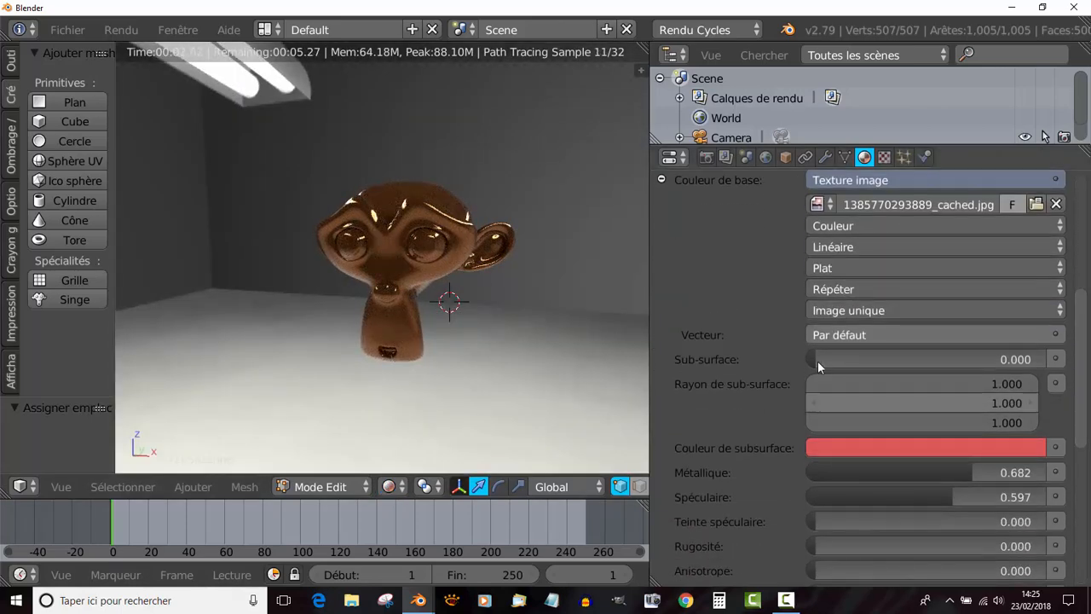
click(1048, 335)
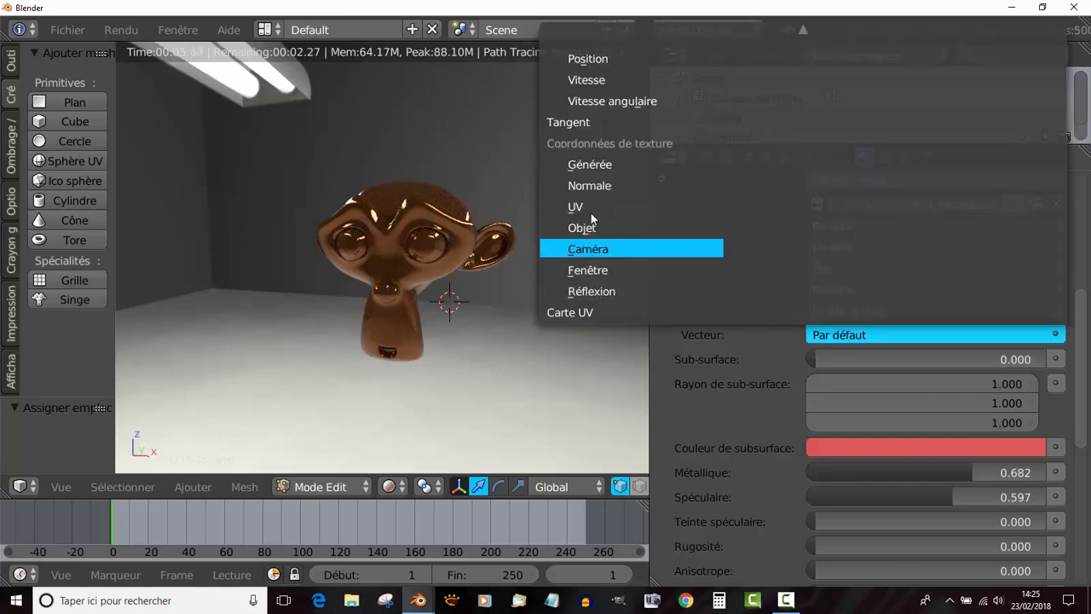
click(602, 163)
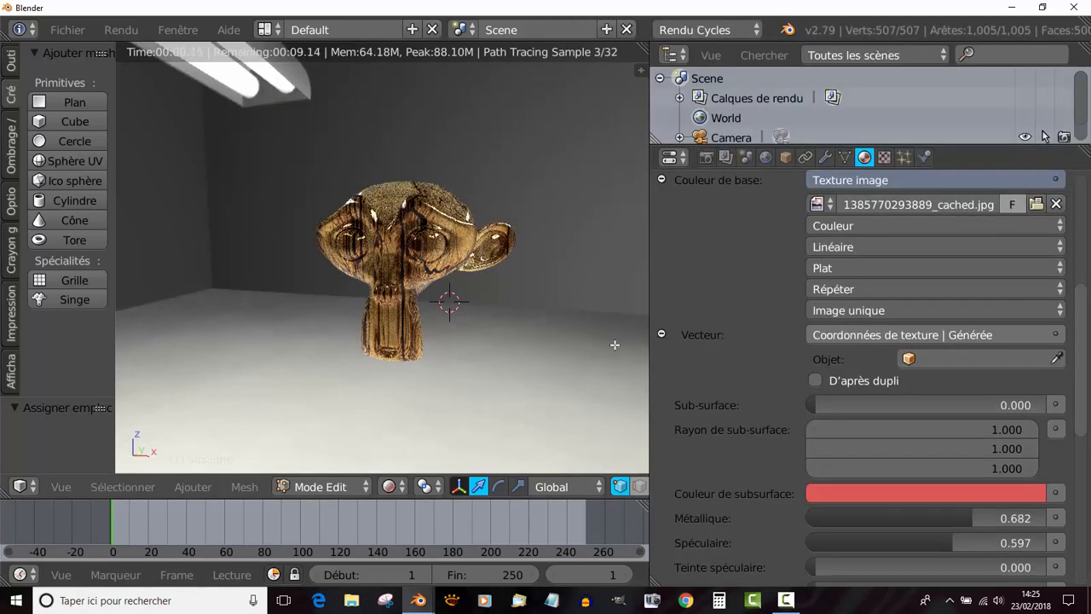
Examine the mapped image texture on the rendered monkey head from several angles, near and far, and review the material settings.
middle_drag(488, 414, 460, 428)
scroll(460, 427, up, 4)
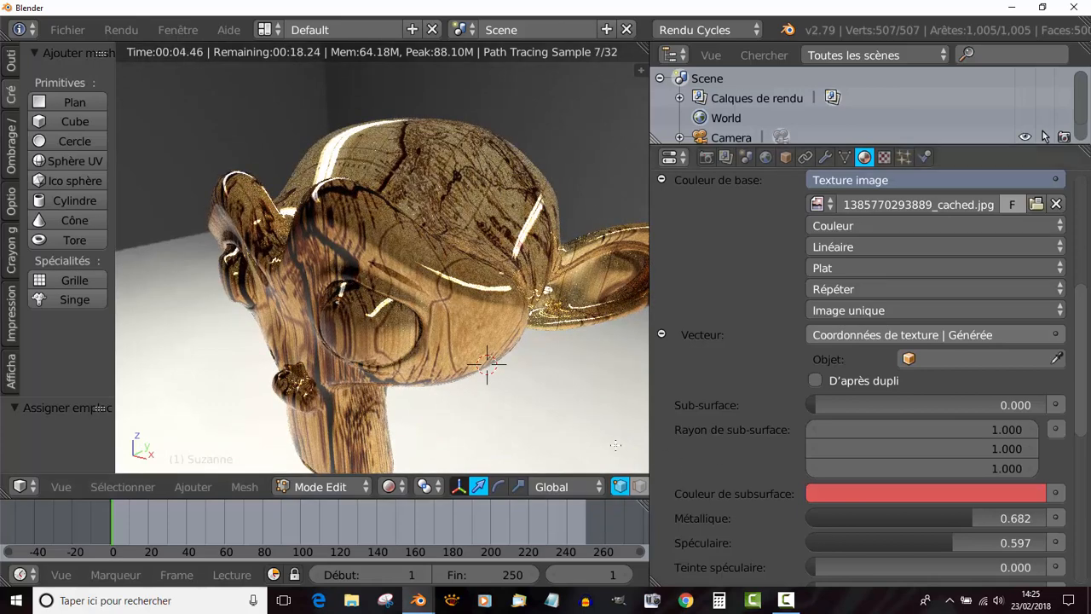
scroll(528, 433, down, 2)
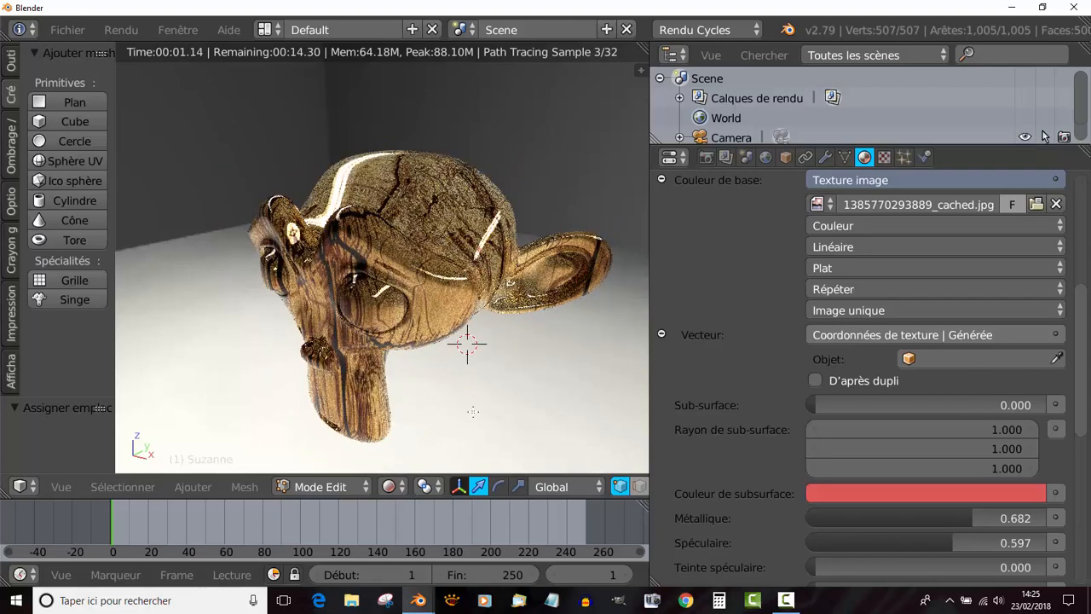
middle_drag(456, 425, 384, 414)
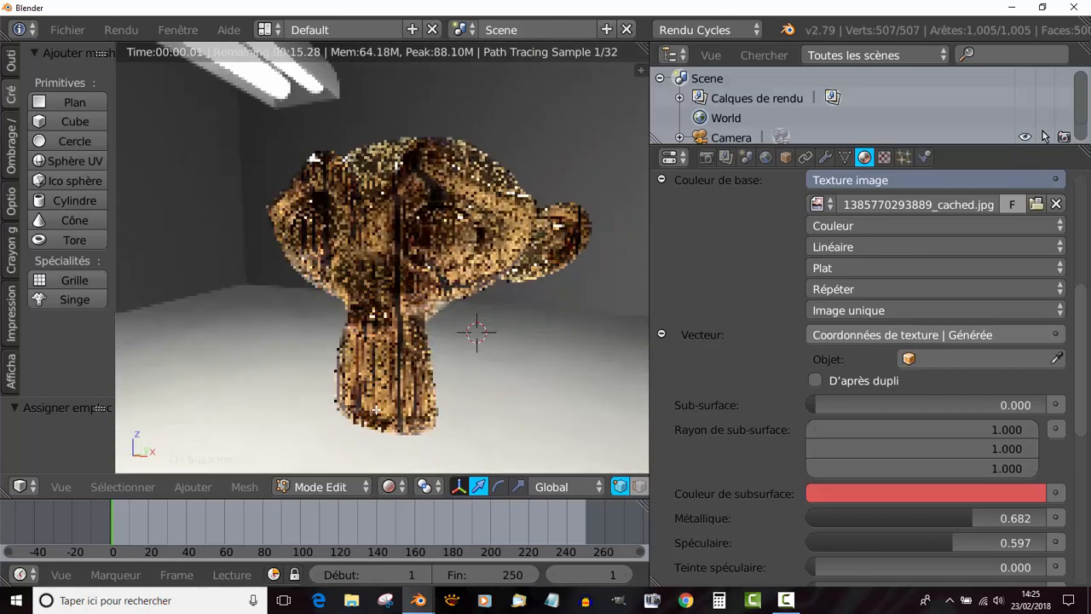
scroll(1070, 396, down, 2)
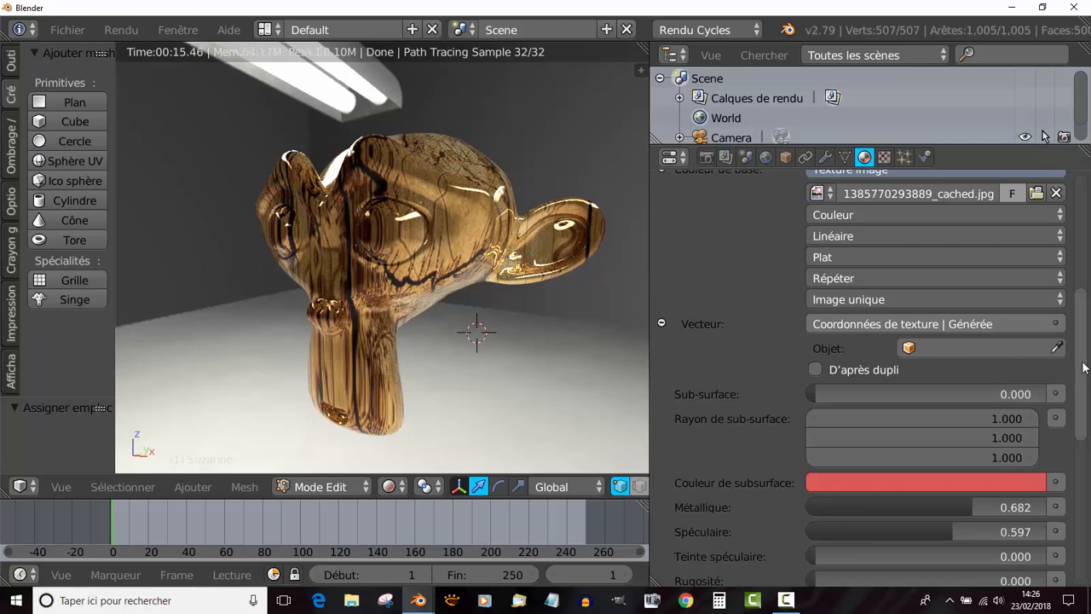
drag(1087, 385, 1086, 260)
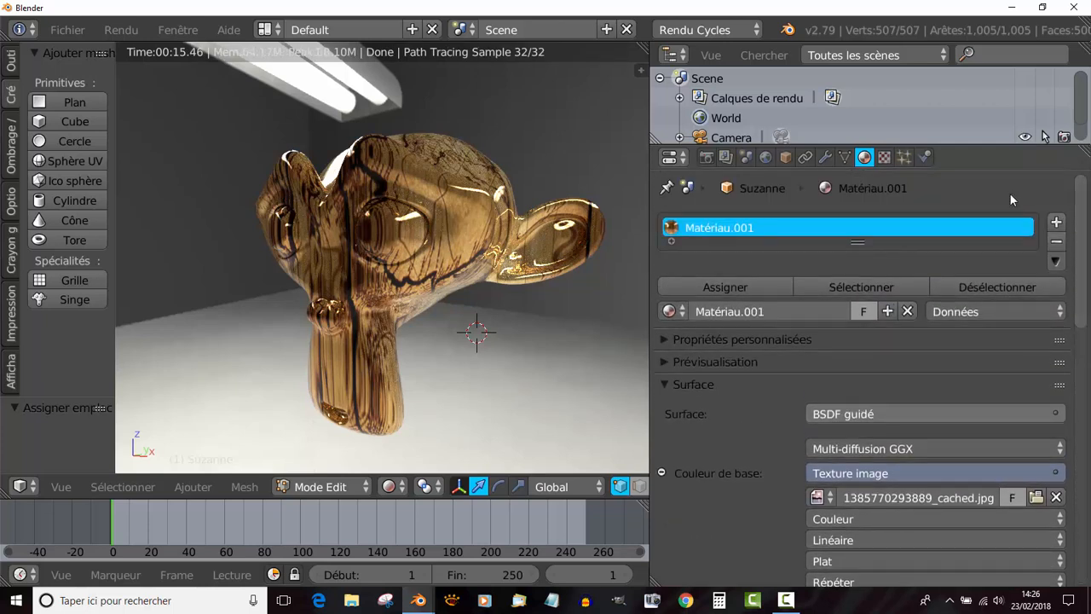
click(716, 31)
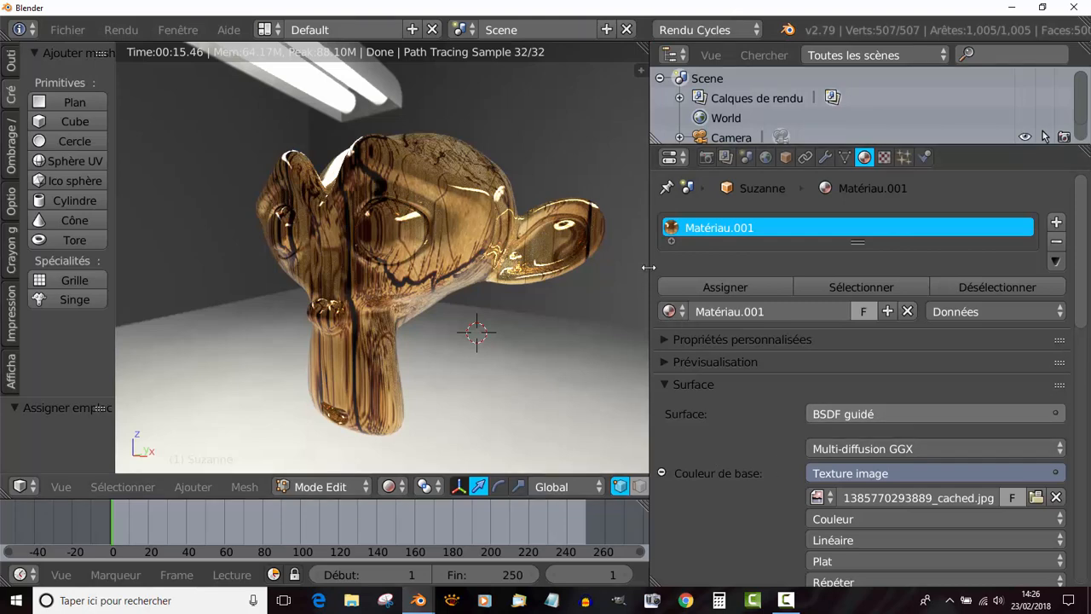
Narrow the properties area to enlarge the 3D view and inspect the textured monkey more closely.
drag(650, 266, 879, 266)
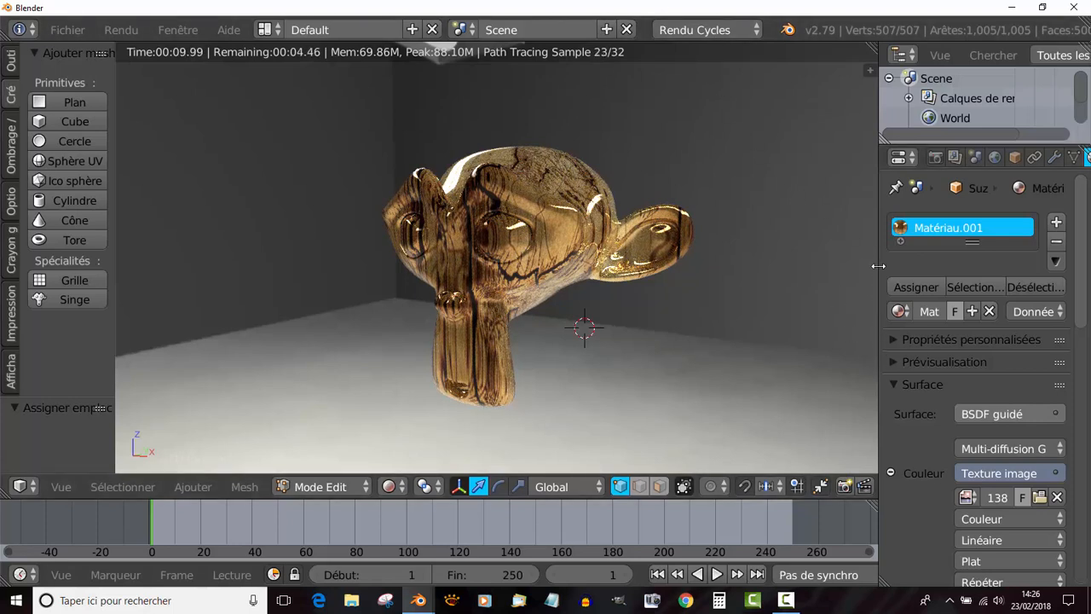
drag(877, 266, 822, 266)
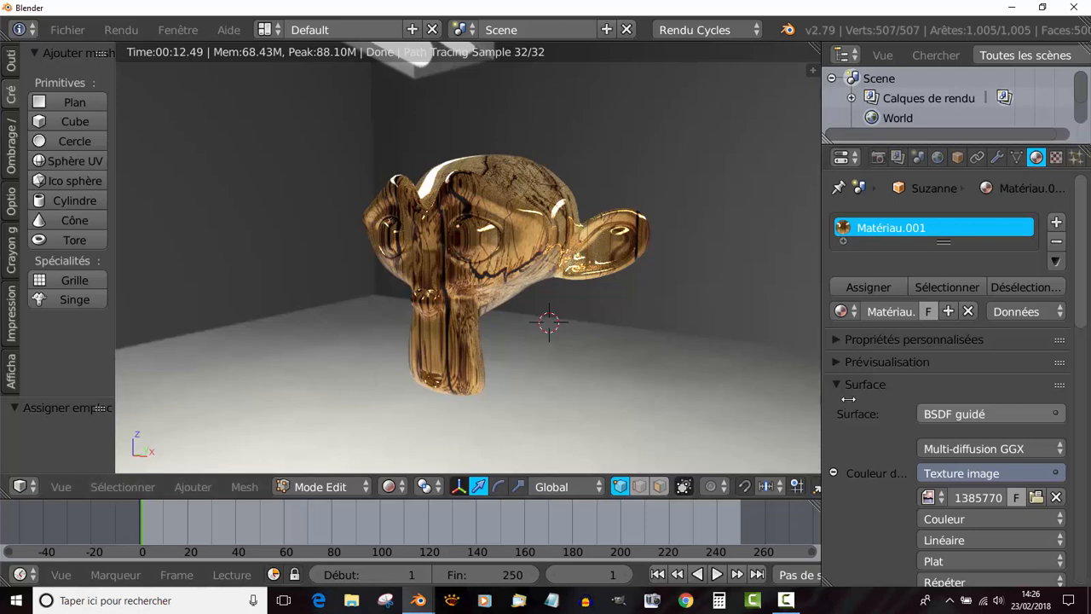
mouse_move(848, 398)
mouse_down()
mouse_move(886, 395)
mouse_move(867, 396)
mouse_up()
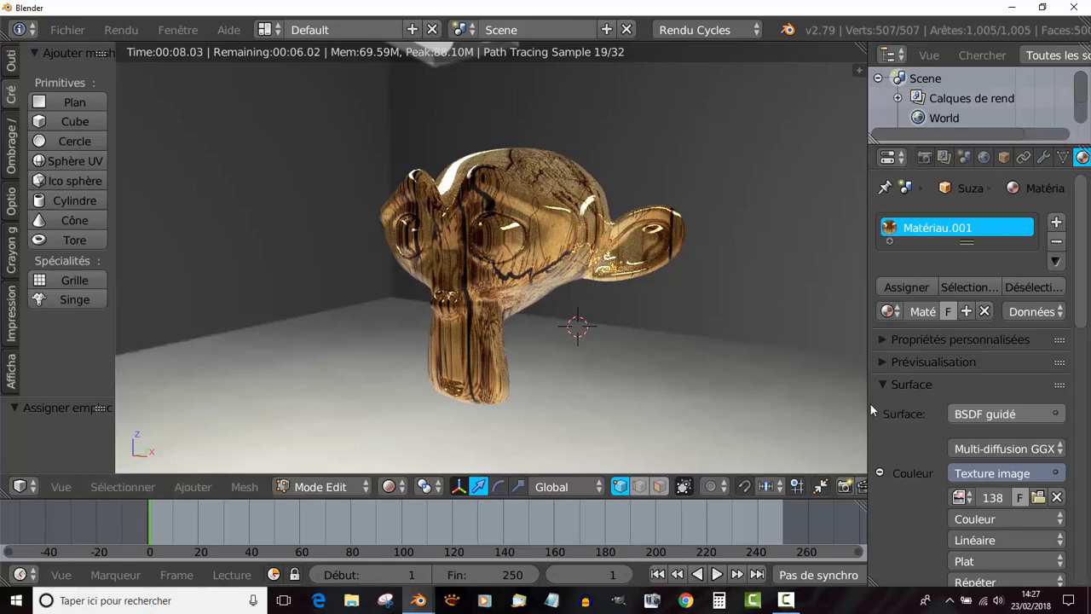
scroll(758, 399, up, 2)
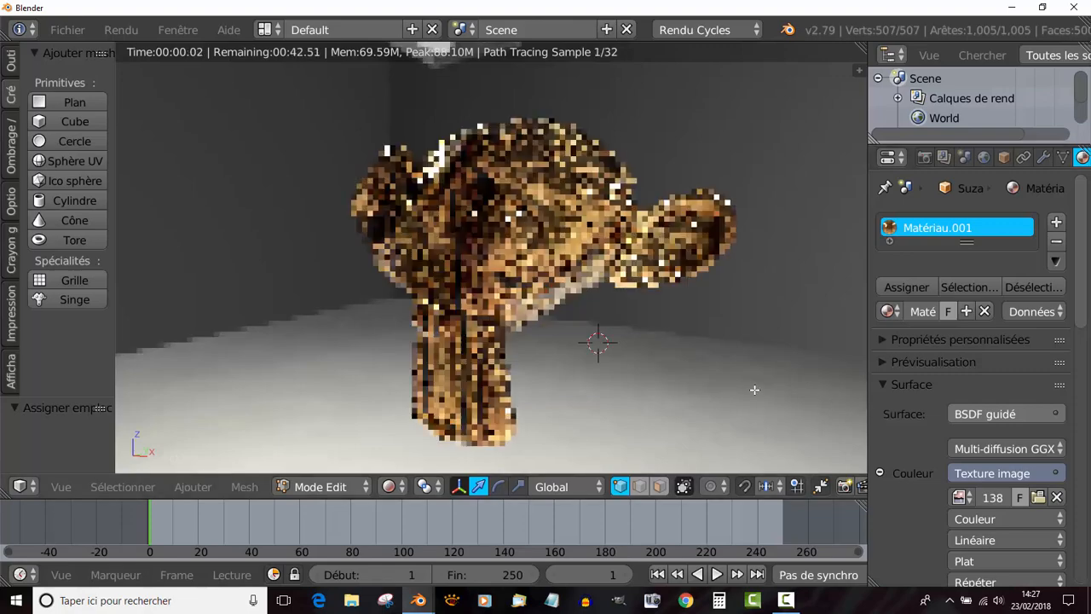
middle_drag(755, 391, 693, 382)
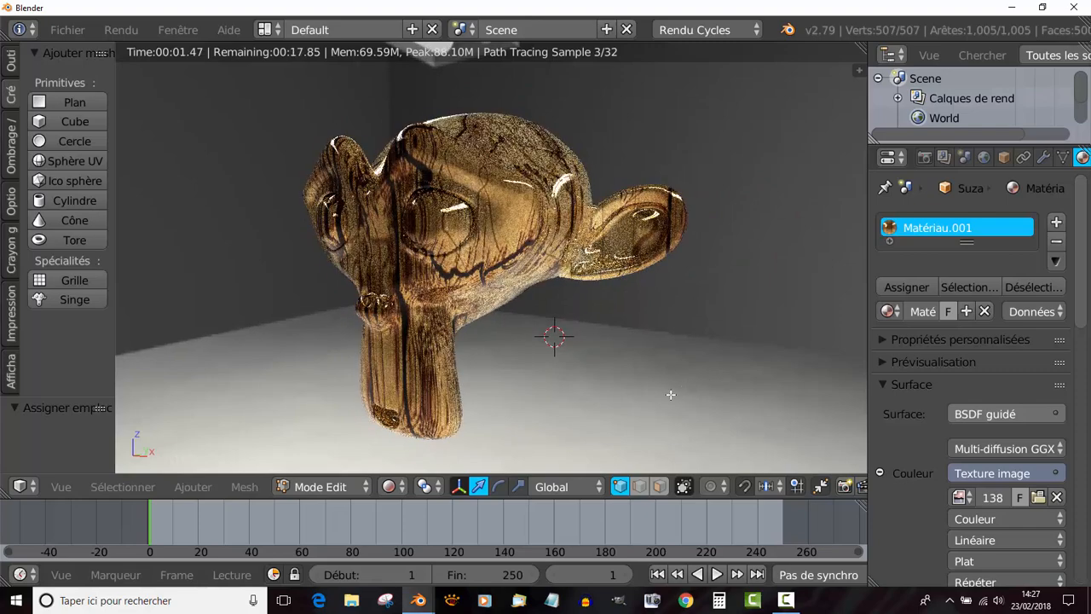